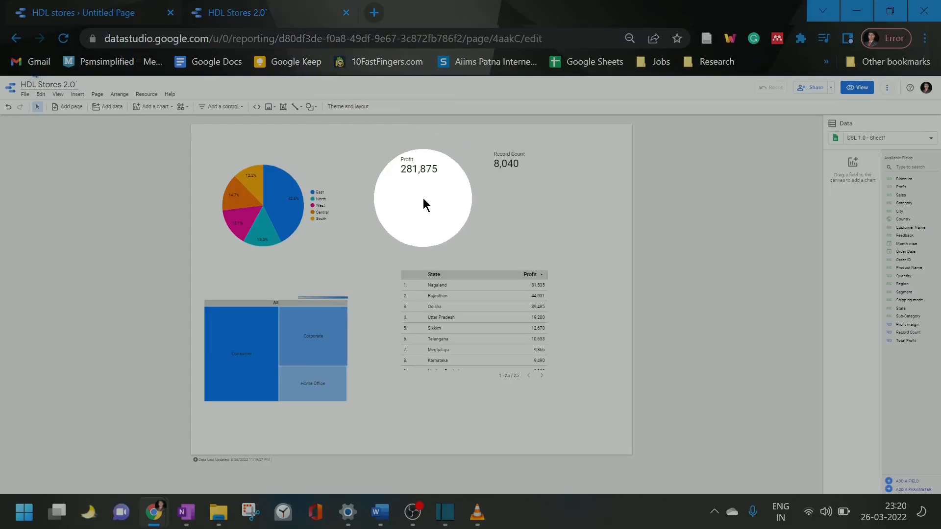
# Delete all existing charts and scorecards from the HDL Stores 2.0 report page
pyautogui.hotkey('ctrl', '+')
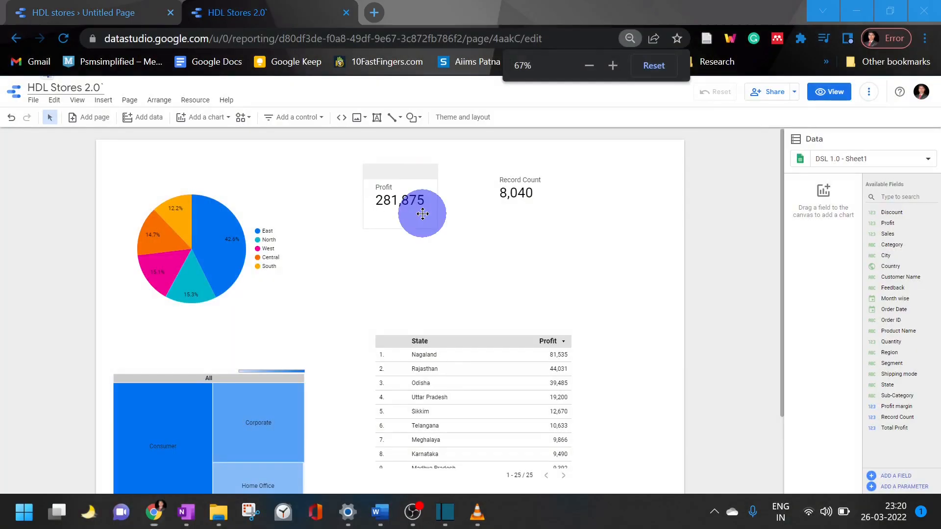
pyautogui.click(315, 253)
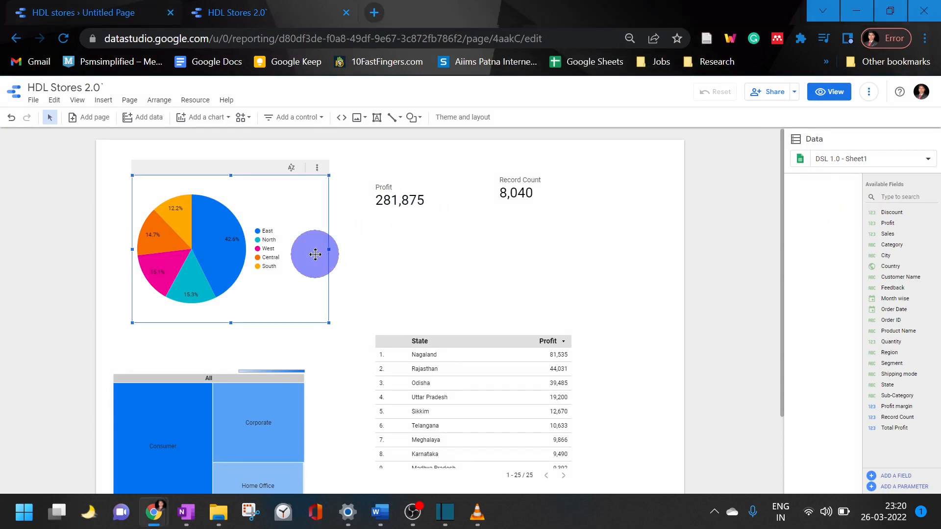
pyautogui.hotkey('ctrl', 'a')
pyautogui.press('Delete')
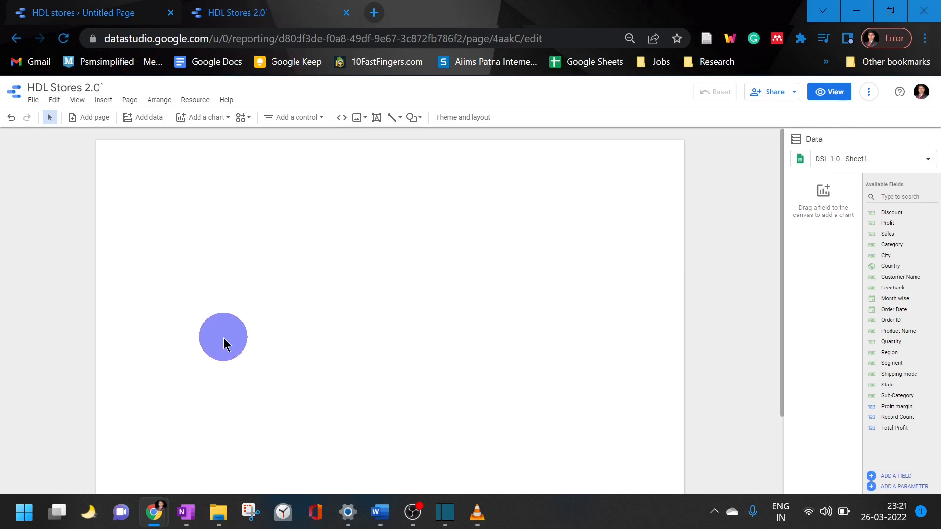
# Place a scorecard with compact numbers in the upper-left corner of the page and use Sales as its metric
pyautogui.hotkey('ctrl', '+')
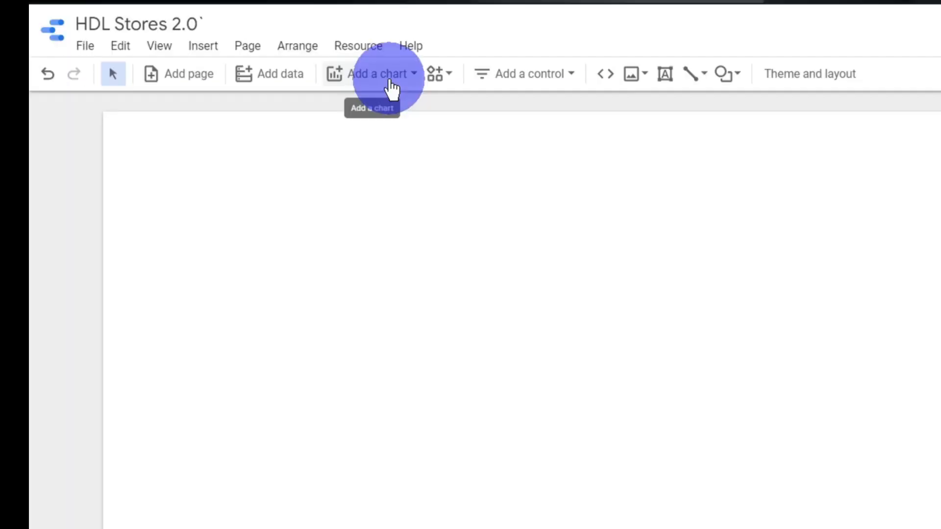
pyautogui.click(391, 80)
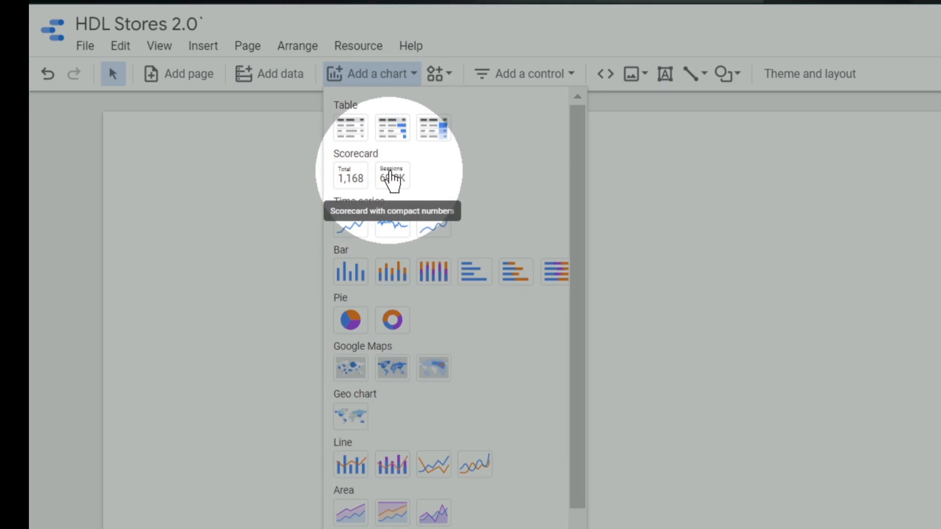
pyautogui.click(391, 173)
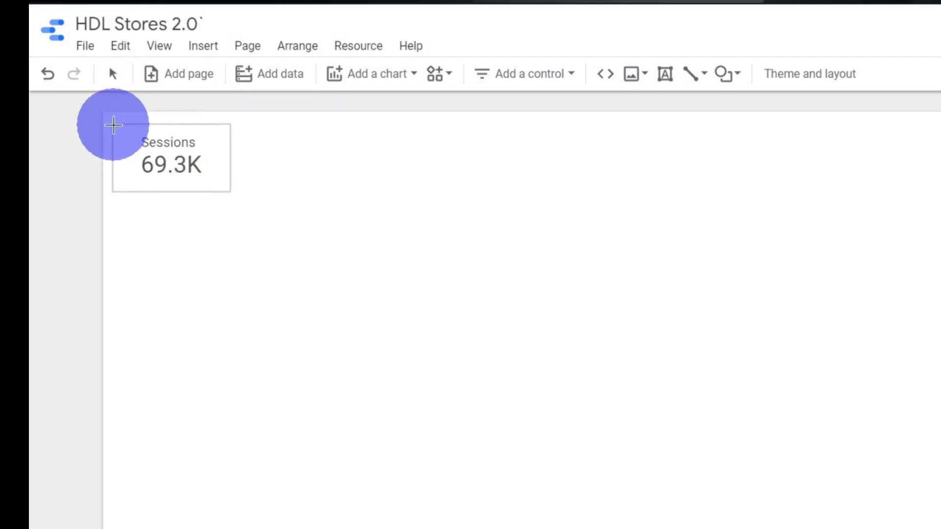
pyautogui.click(105, 110)
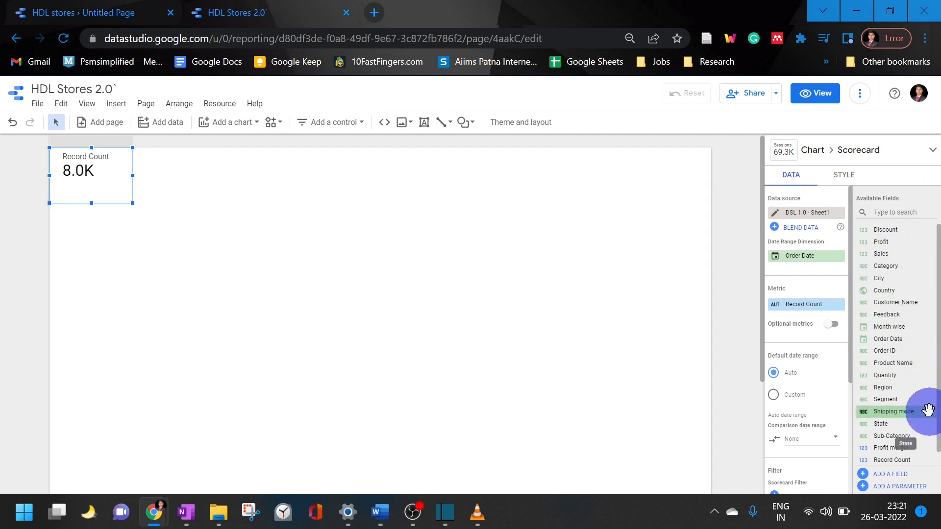
pyautogui.moveTo(924, 252); pyautogui.dragTo(843, 302)
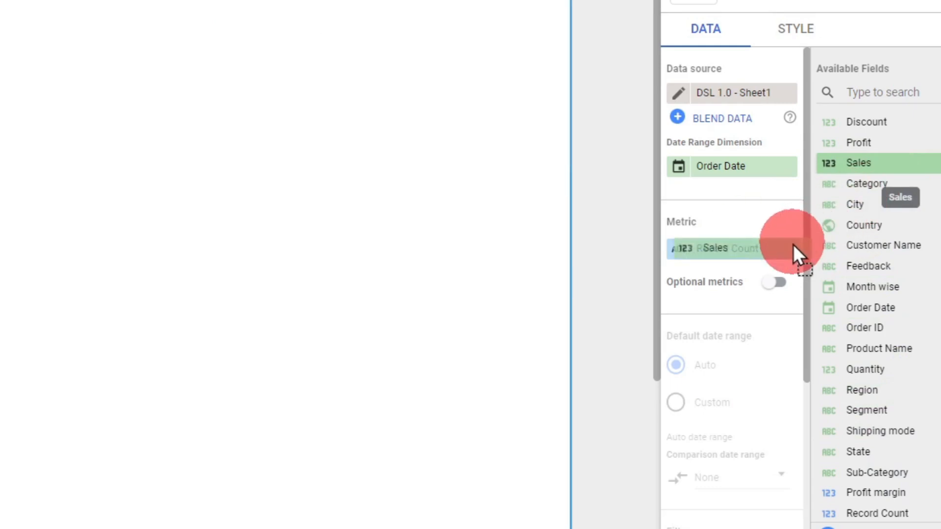
pyautogui.moveTo(793, 245); pyautogui.dragTo(789, 251)
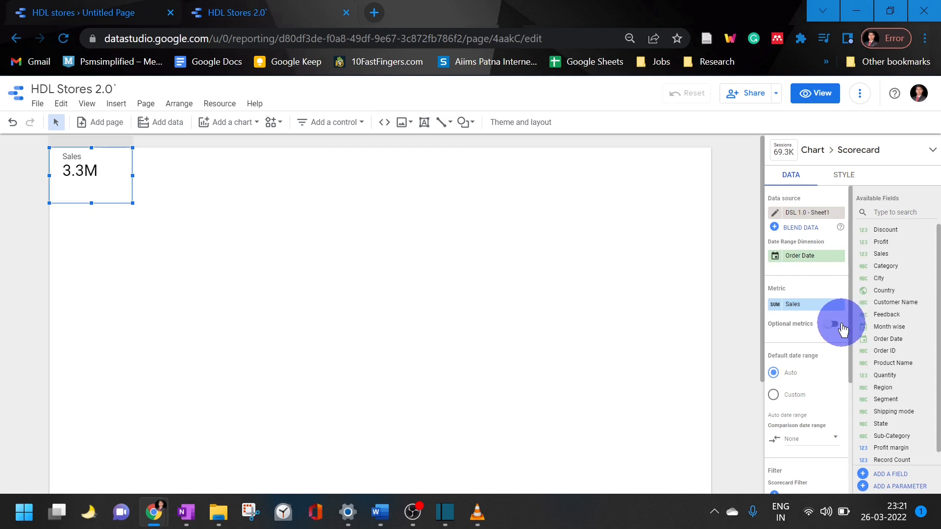
# Set the Sales scorecard's comparison date range to Previous year and apply it
pyautogui.scroll(-3, 833, 318)
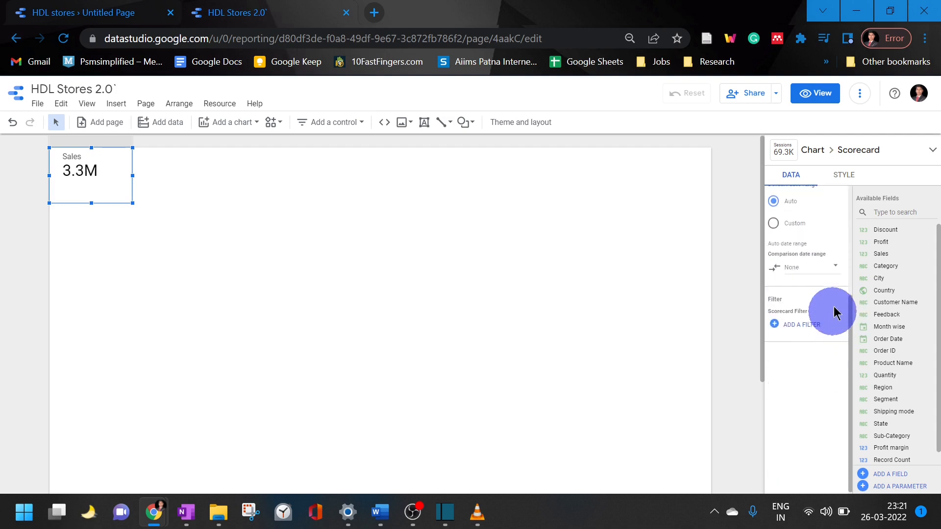
pyautogui.scroll(3, 835, 309)
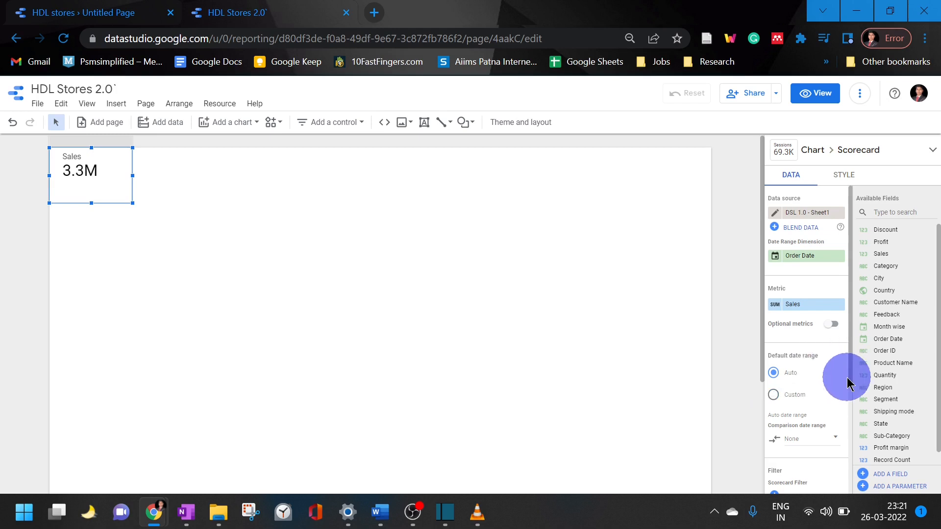
pyautogui.scroll(-3, 845, 368)
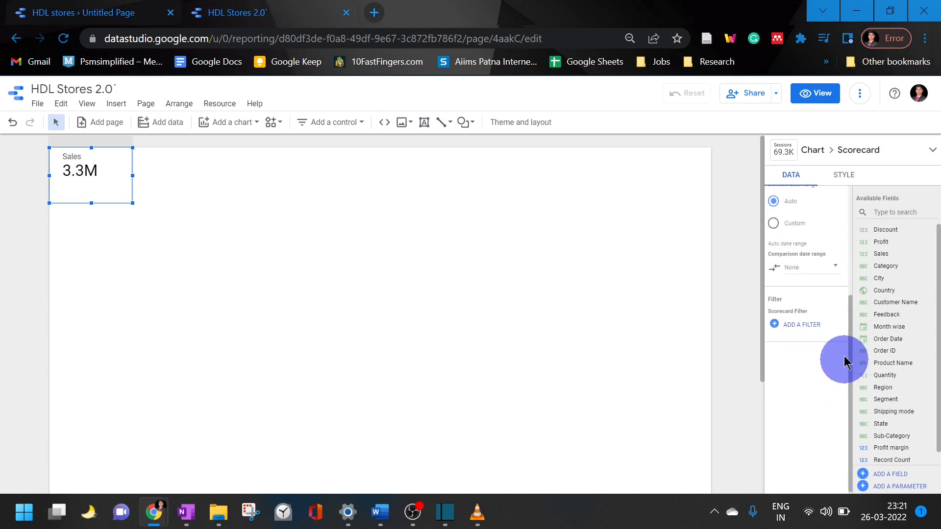
pyautogui.click(829, 267)
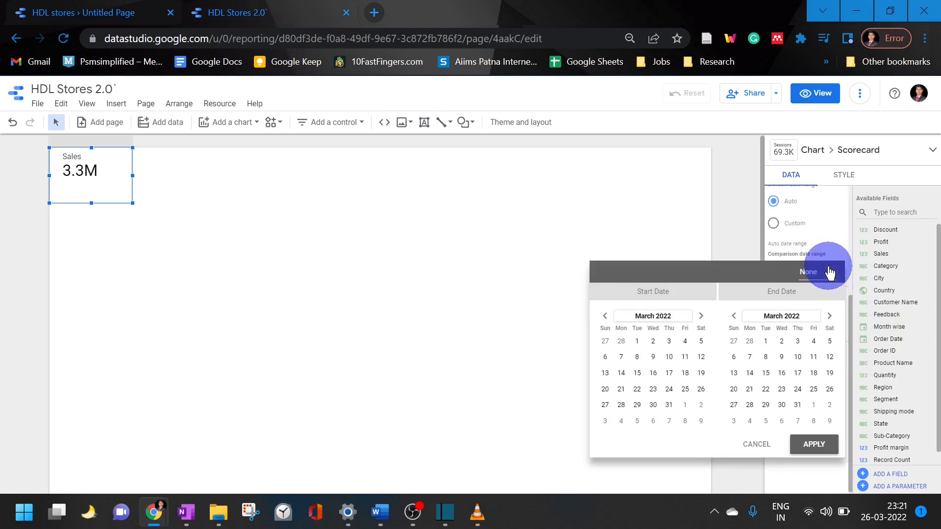
pyautogui.click(829, 272)
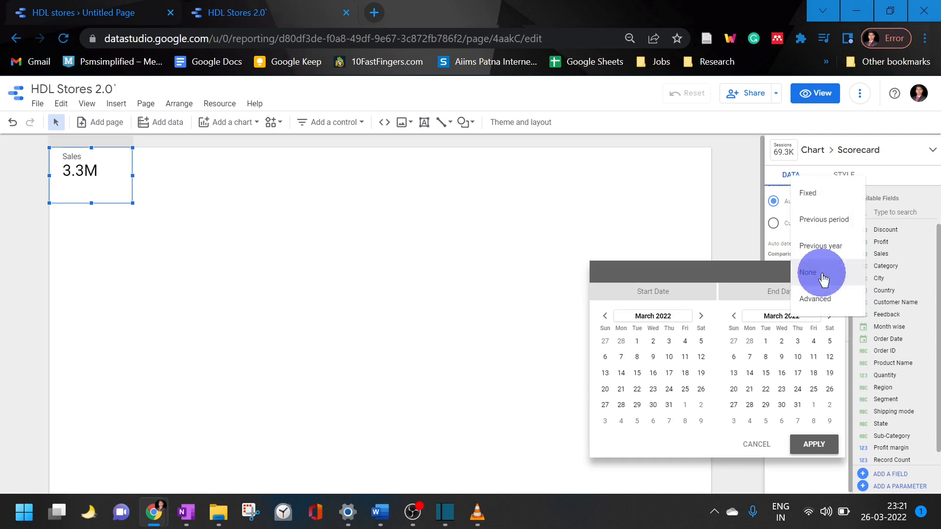
pyautogui.click(845, 251)
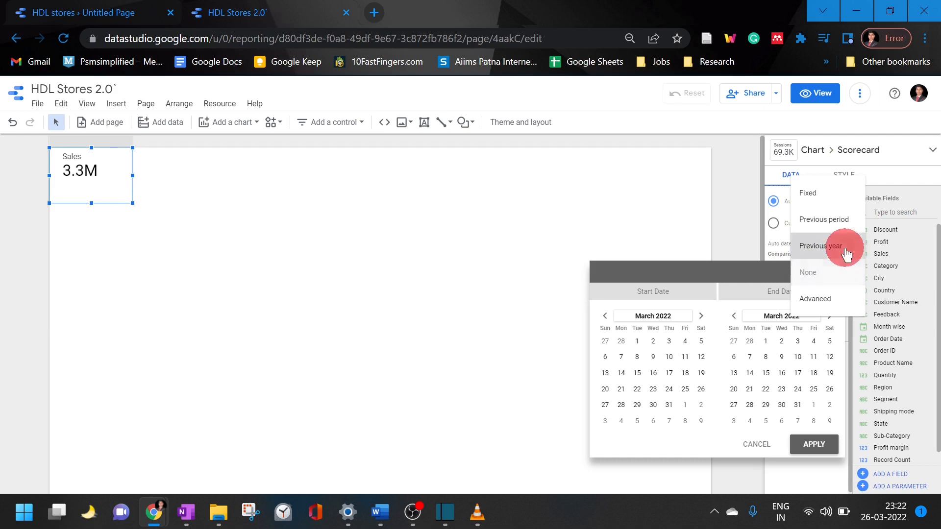
pyautogui.click(815, 444)
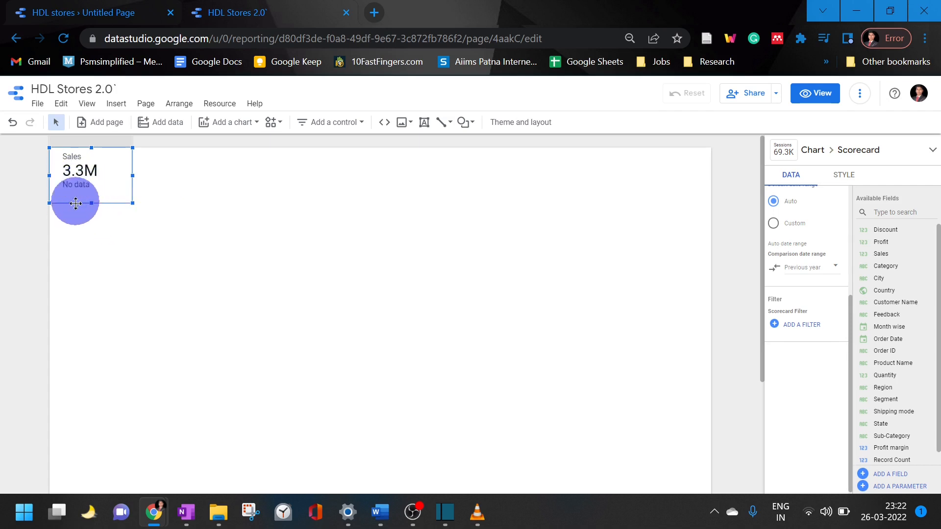
# Set the Sales scorecard's missing data option to Show " " (blank)
pyautogui.scroll(4, 840, 263)
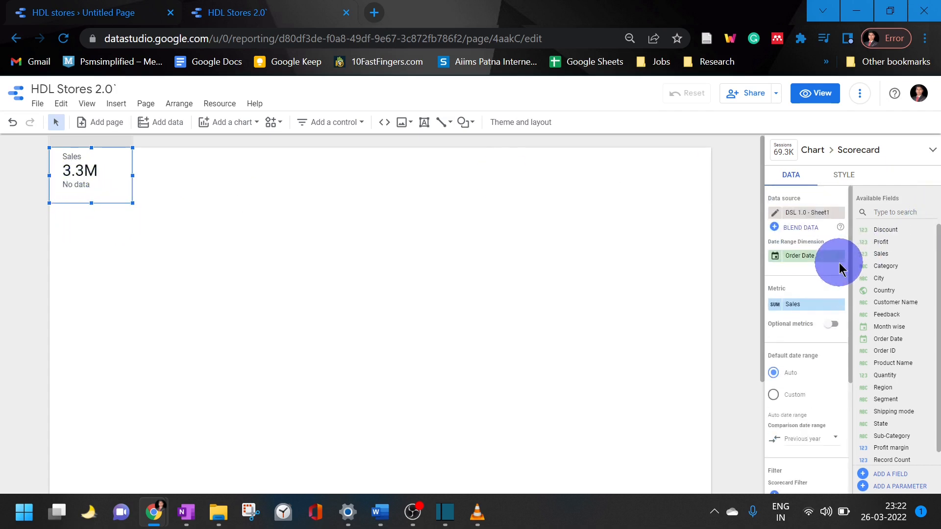
pyautogui.click(836, 187)
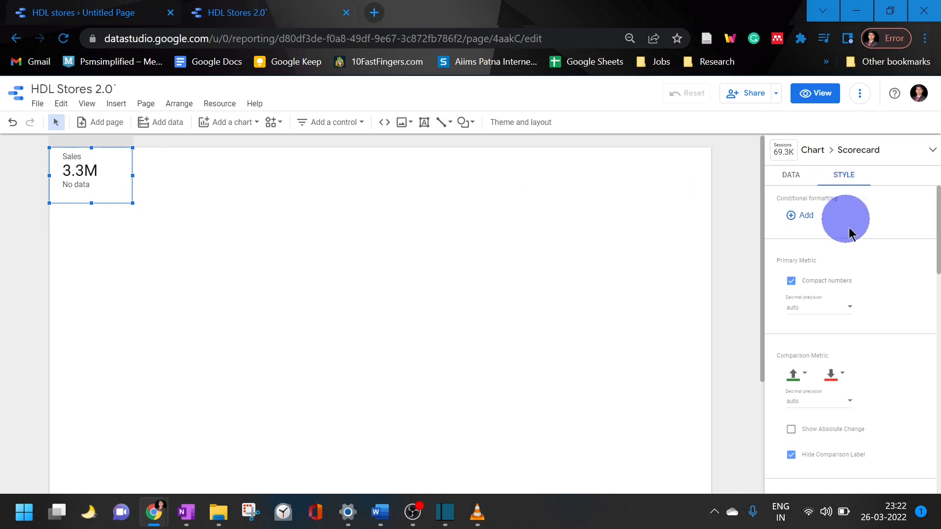
pyautogui.scroll(-4, 911, 316)
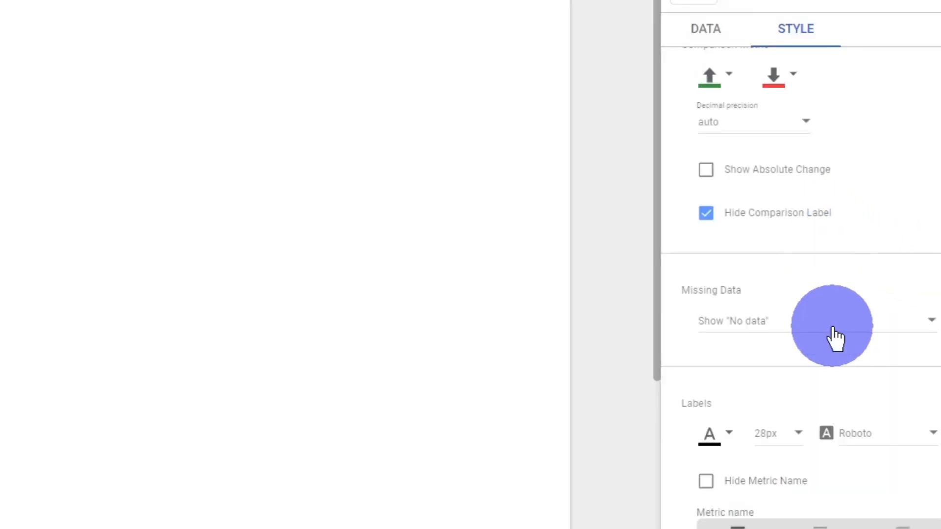
pyautogui.click(834, 338)
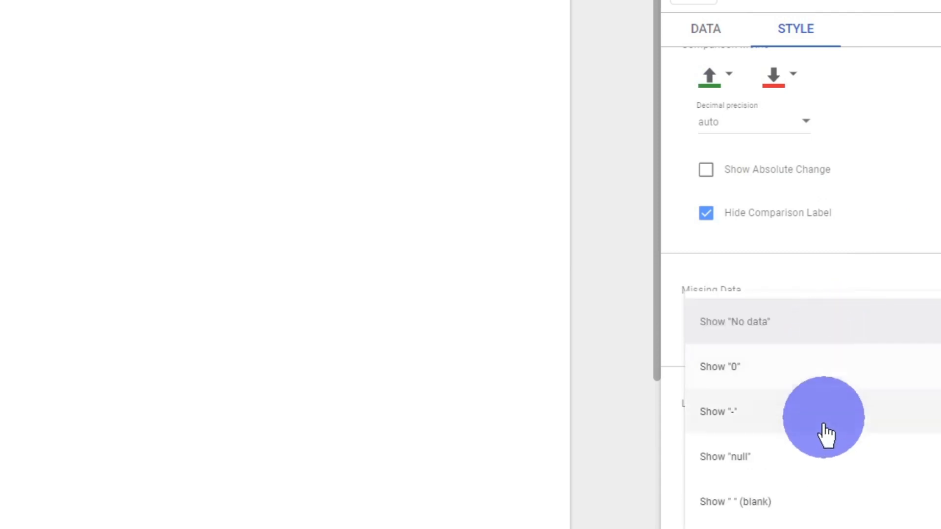
pyautogui.click(825, 502)
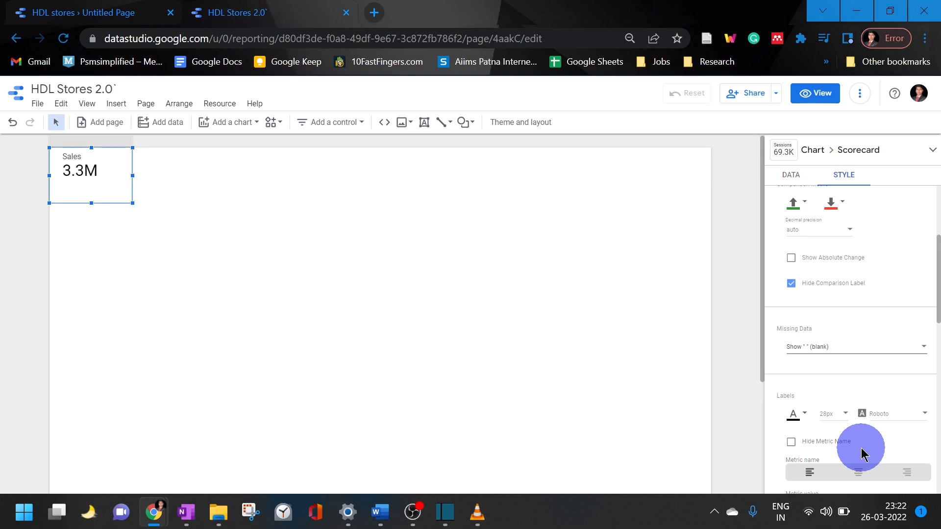
pyautogui.scroll(4, 899, 325)
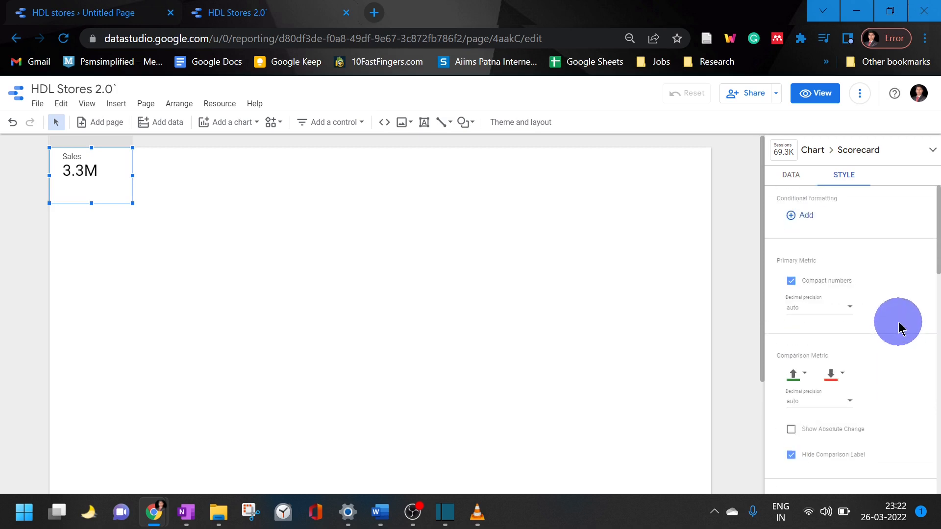
pyautogui.click(784, 184)
pyautogui.scroll(-4, 827, 271)
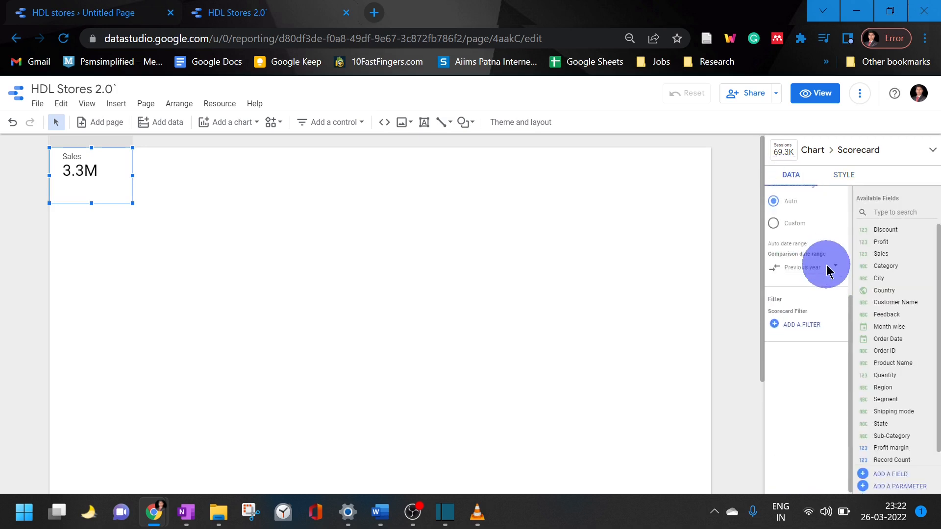
pyautogui.scroll(4, 834, 282)
# Set both the positive and negative change colors of the scorecard's comparison metric to white
pyautogui.click(843, 181)
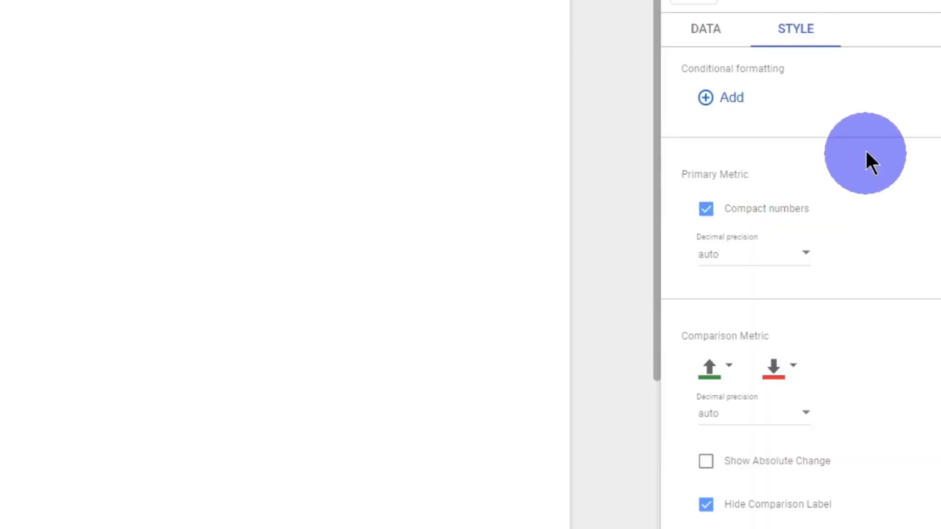
pyautogui.click(731, 372)
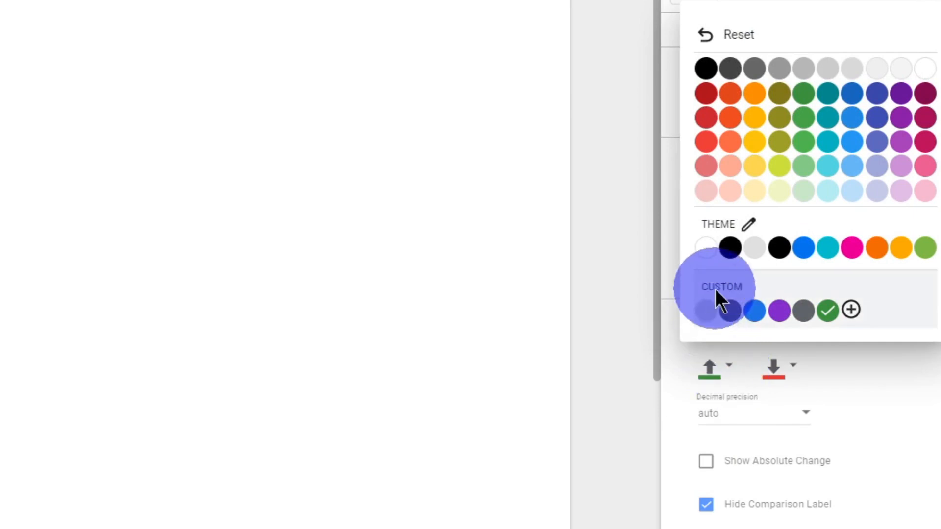
pyautogui.click(710, 257)
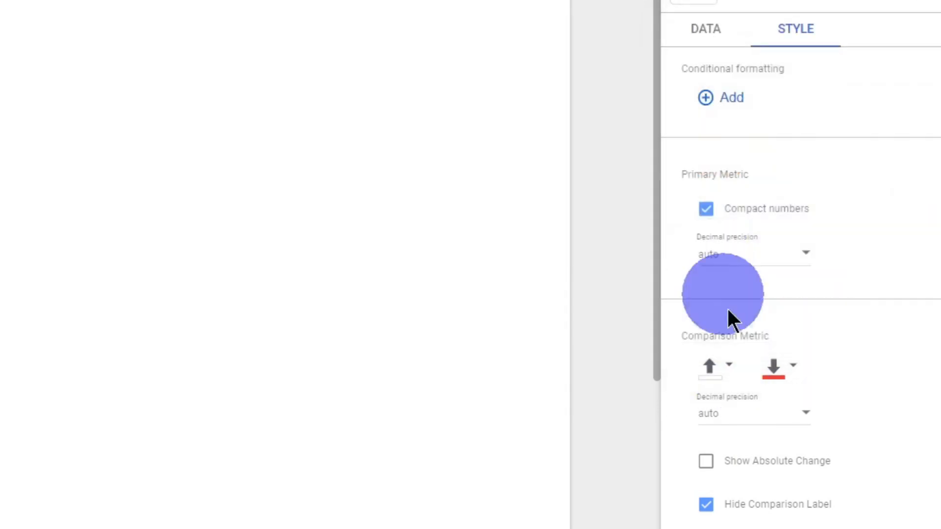
pyautogui.click(766, 377)
pyautogui.click(716, 252)
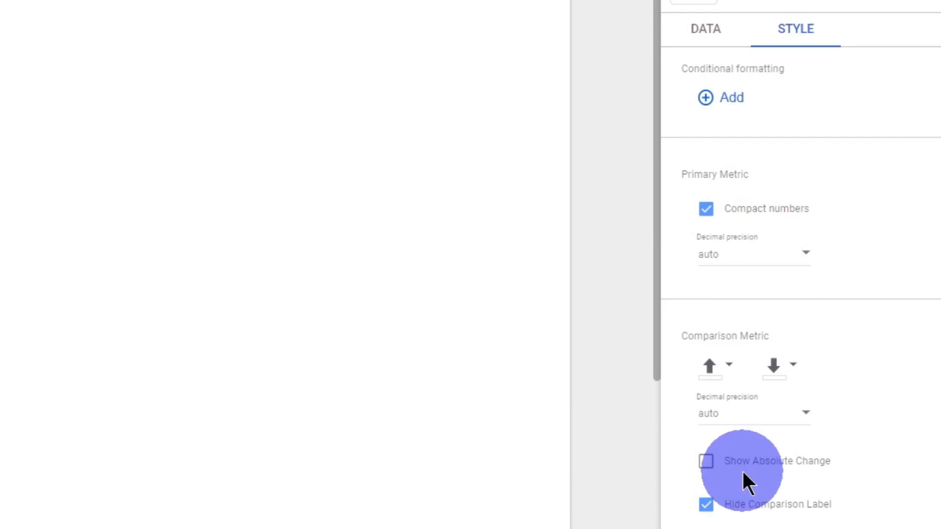
# Fill the Sales scorecard's background with dark blue, then replace it with the brighter blue from the custom colors
pyautogui.scroll(-5, 880, 301)
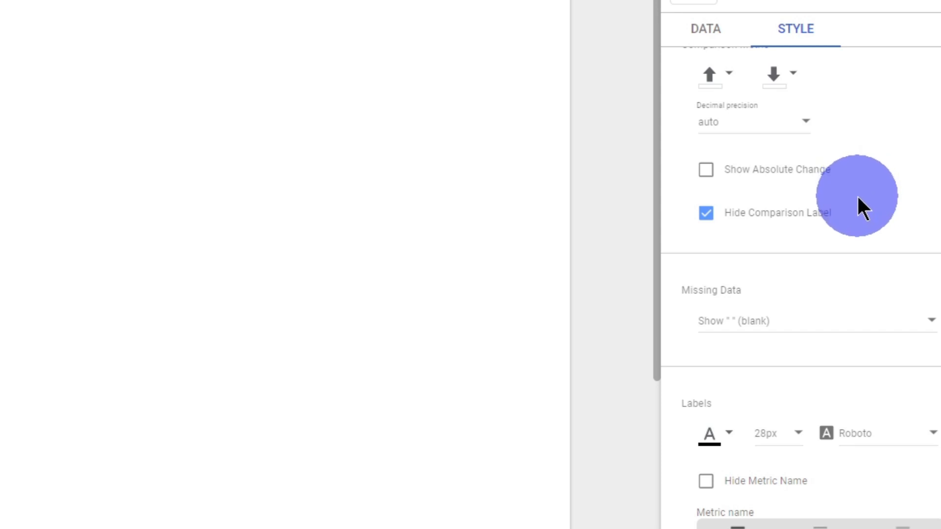
pyautogui.scroll(-6, 858, 201)
pyautogui.scroll(-6, 867, 228)
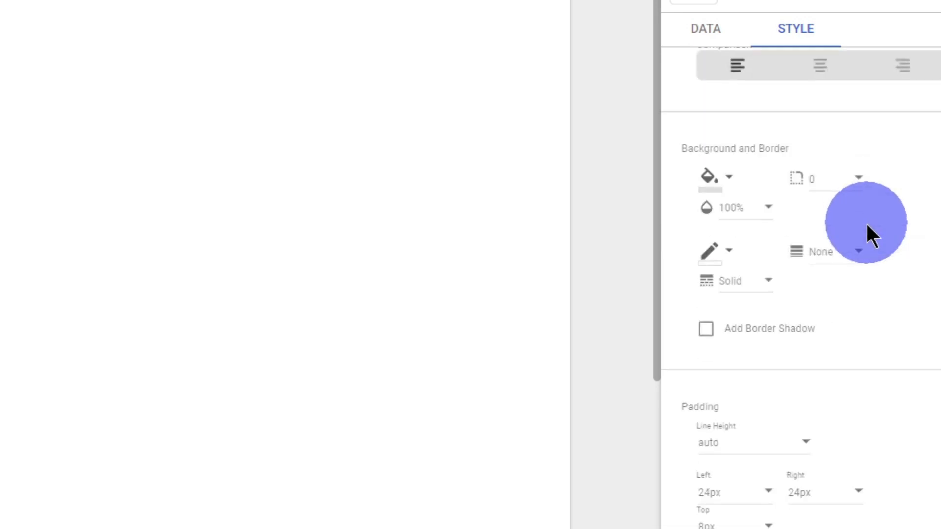
pyautogui.click(733, 177)
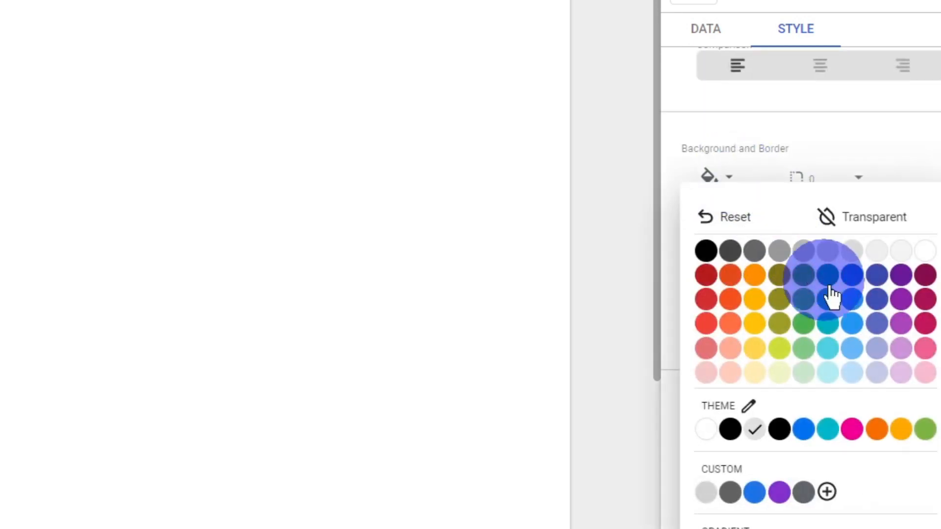
pyautogui.click(855, 277)
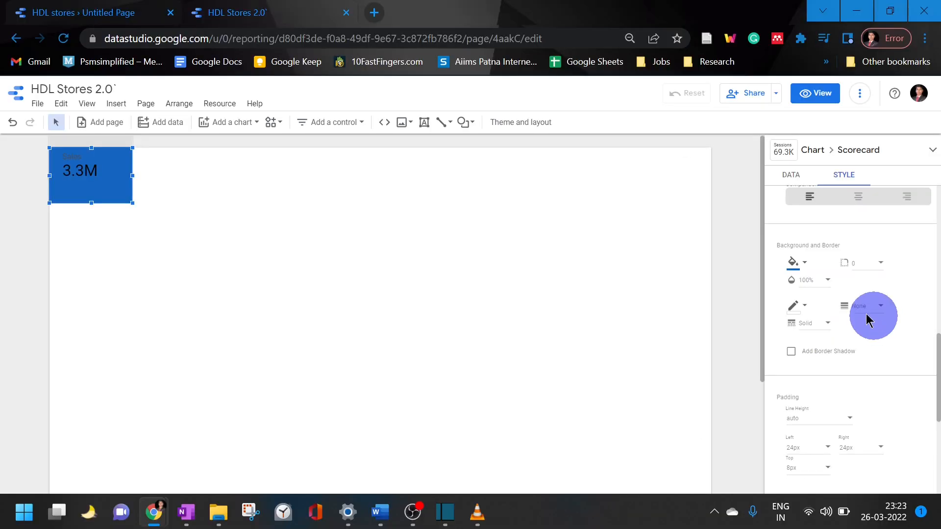
pyautogui.click(804, 263)
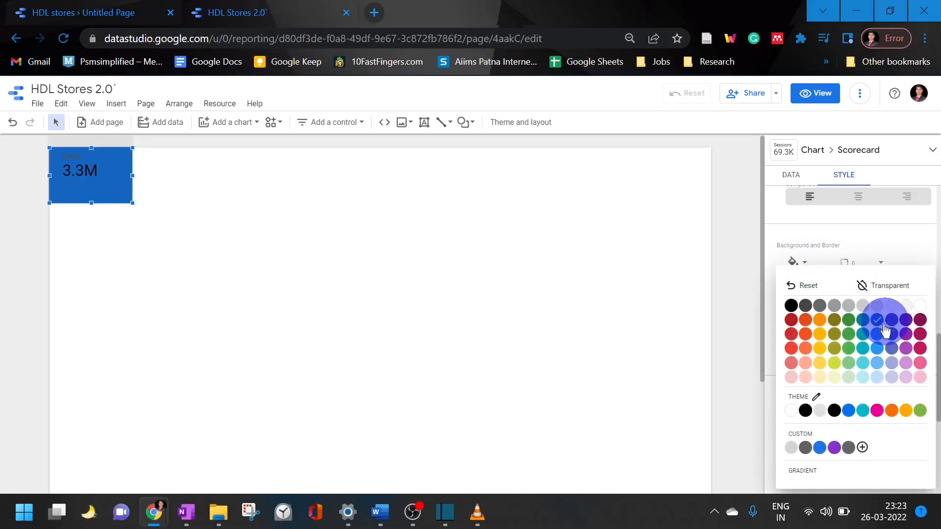
pyautogui.click(821, 449)
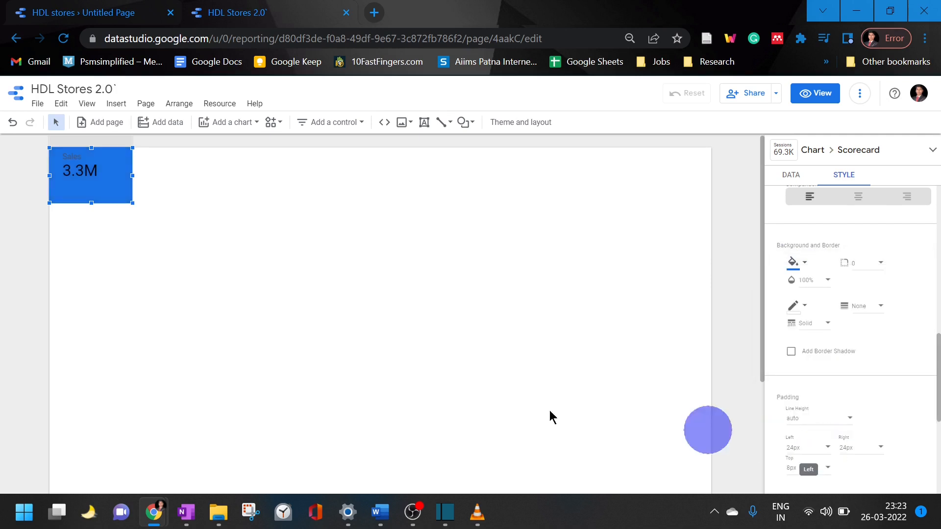
# Shrink the Sales scorecard slightly and place a duplicate of it directly against its right edge
pyautogui.moveTo(130, 203); pyautogui.dragTo(129, 191)
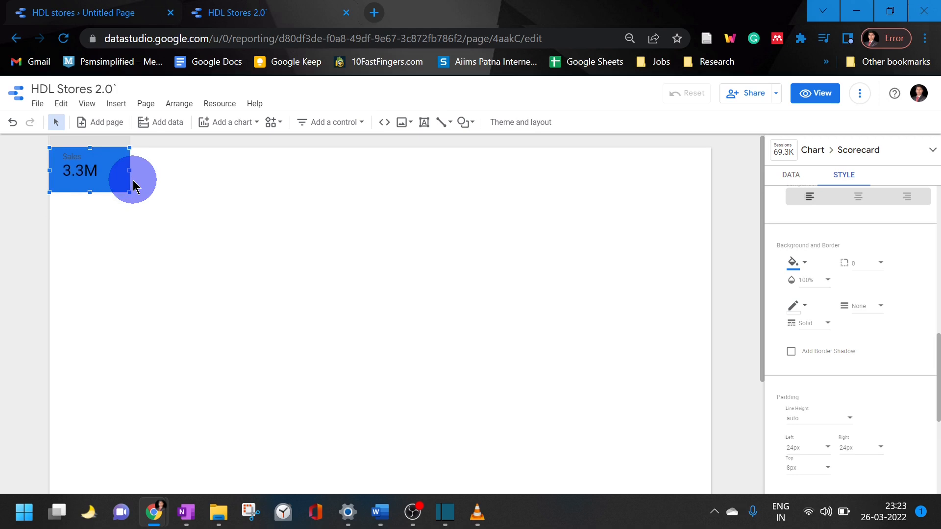
pyautogui.hotkey('ctrl', 'v')
pyautogui.moveTo(119, 181); pyautogui.dragTo(189, 172)
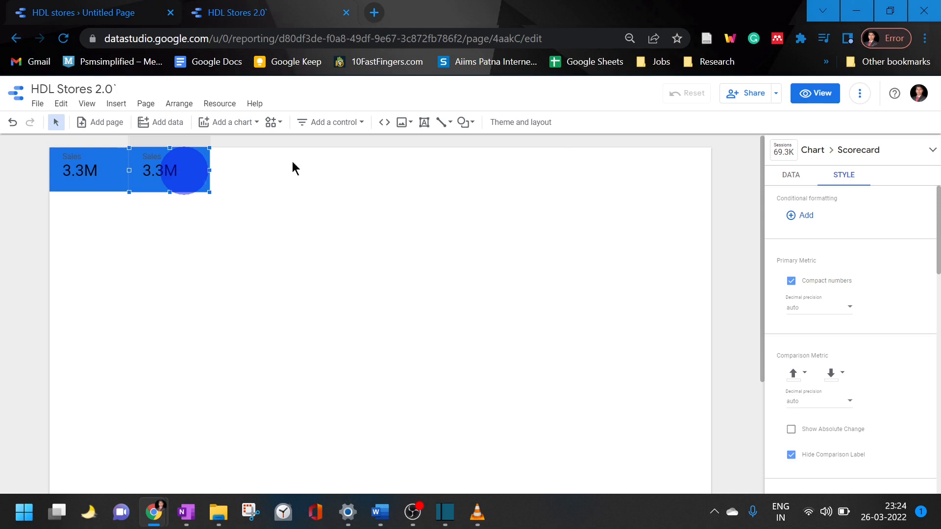
# Change the metric of the duplicated Sales scorecard to Profit
pyautogui.click(784, 175)
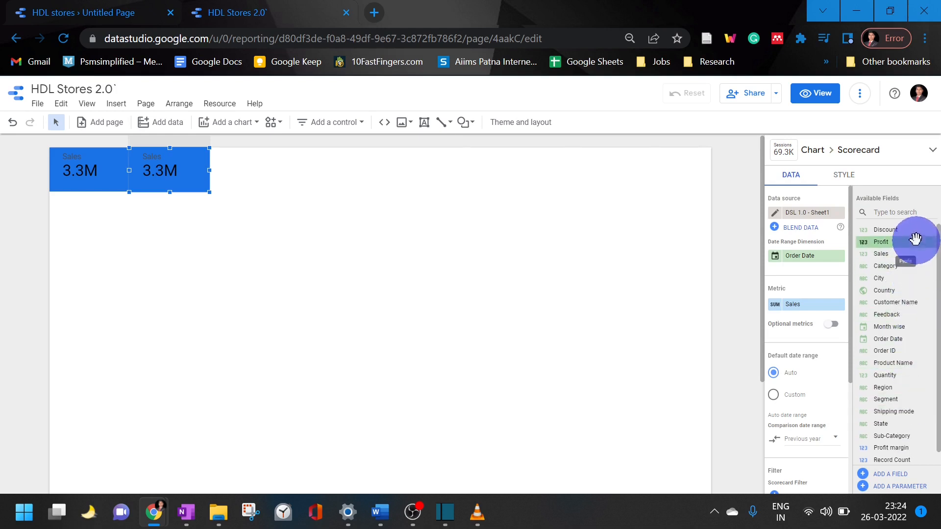
pyautogui.moveTo(915, 238); pyautogui.dragTo(831, 303)
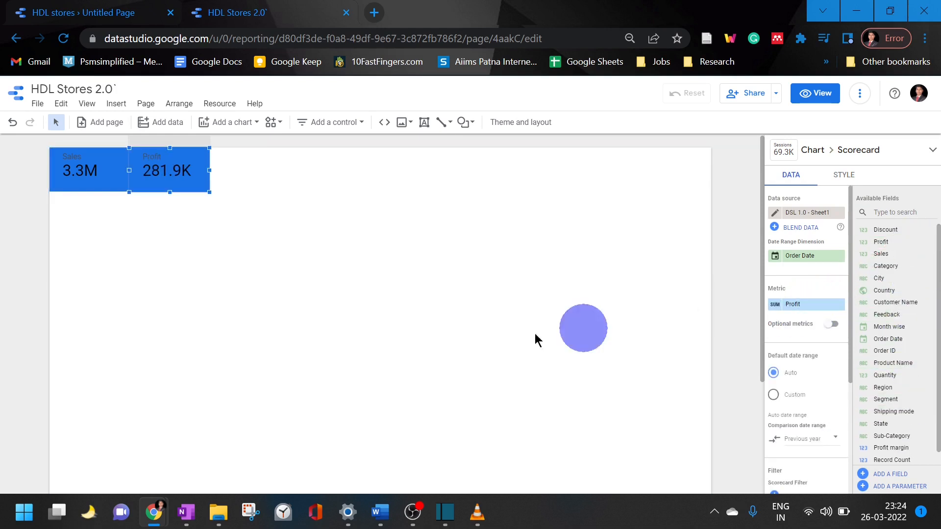
pyautogui.click(155, 275)
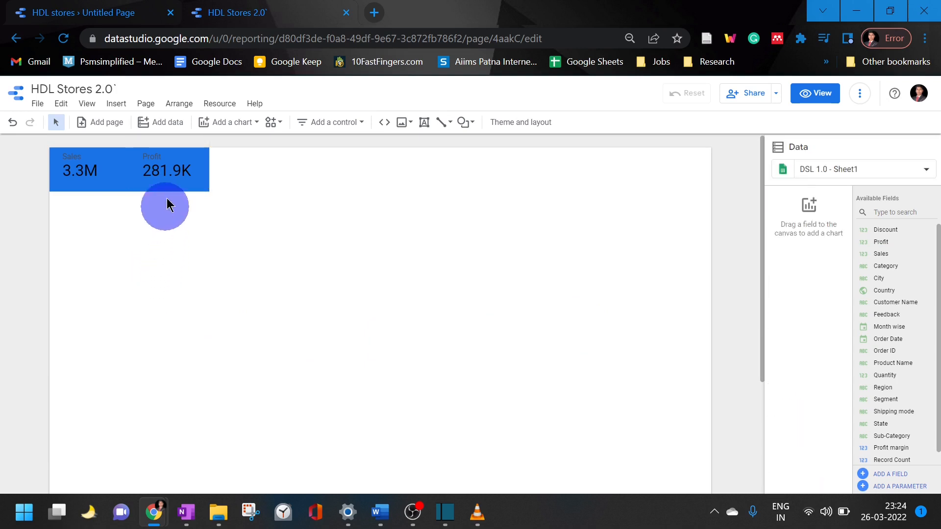
# Fill the Profit scorecard's background with green
pyautogui.click(168, 178)
pyautogui.click(845, 176)
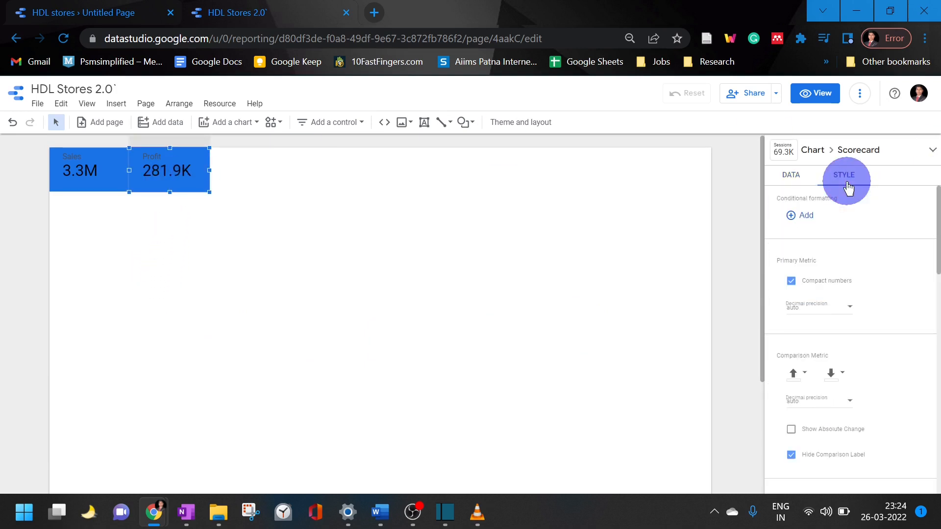
pyautogui.scroll(-6, 846, 301)
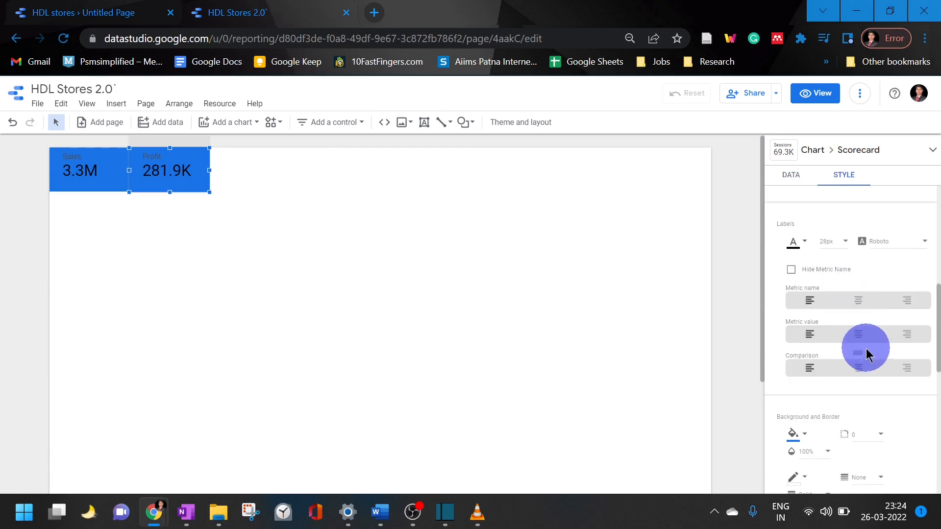
pyautogui.click(789, 263)
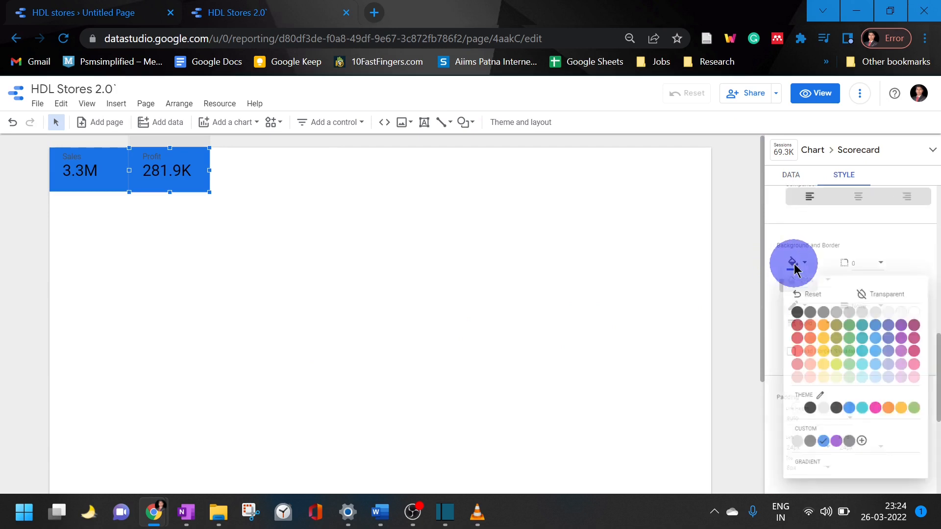
pyautogui.click(850, 319)
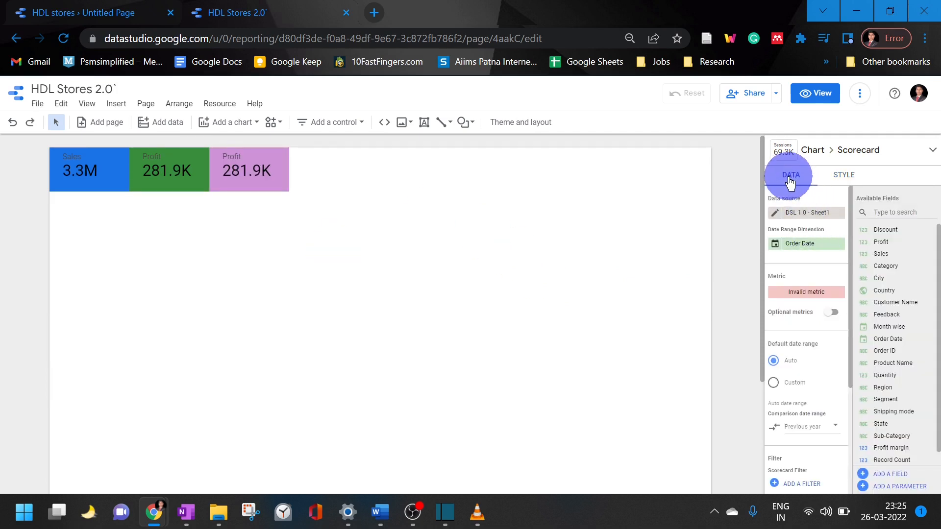
# Change the metric of the pink scorecard, third in the row, to Quantity
pyautogui.scroll(-3, 816, 321)
pyautogui.scroll(3, 825, 339)
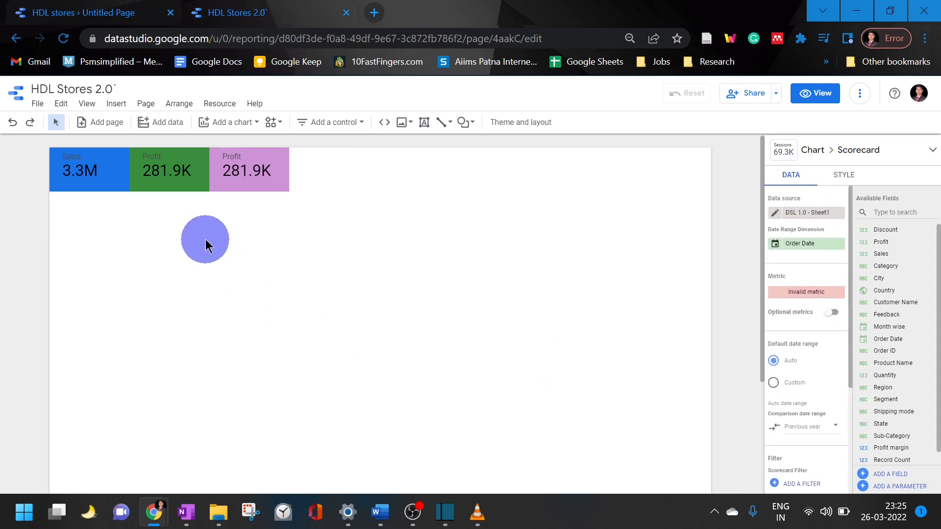
pyautogui.click(237, 168)
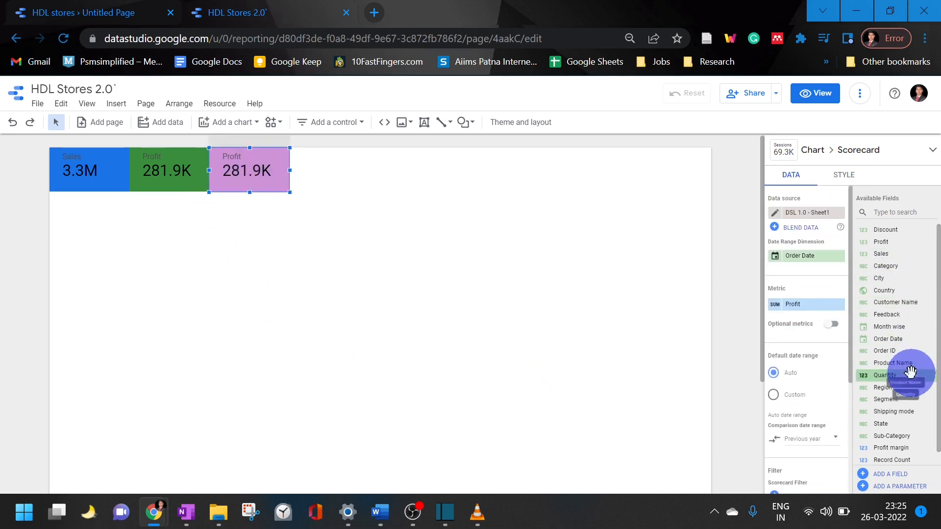
pyautogui.moveTo(907, 375); pyautogui.dragTo(819, 303)
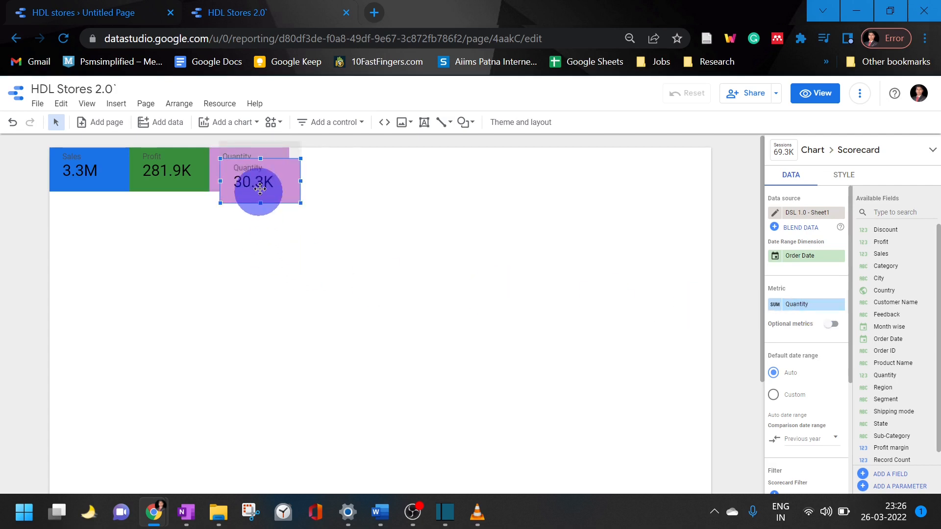
# Place the duplicate of the Quantity scorecard directly against its right edge and change its metric to Record Count
pyautogui.moveTo(262, 172); pyautogui.dragTo(341, 167)
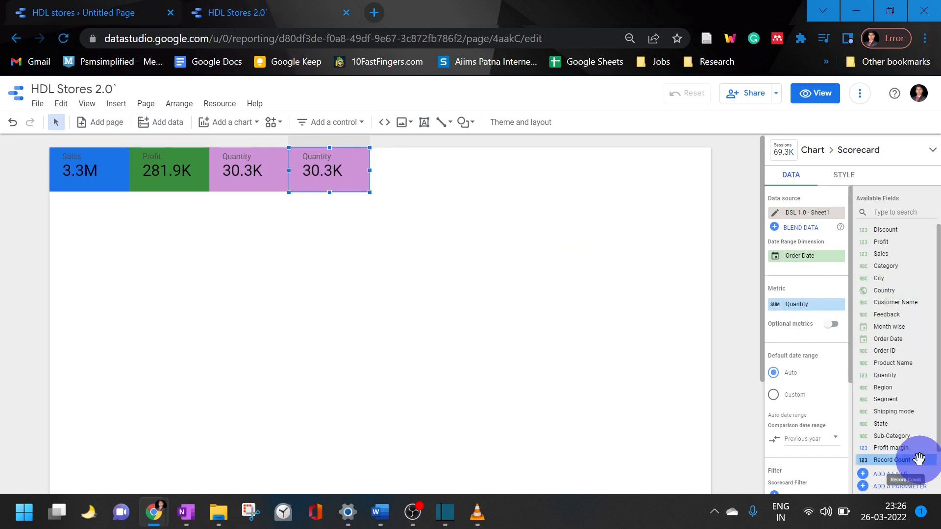
pyautogui.scroll(-1, 926, 443)
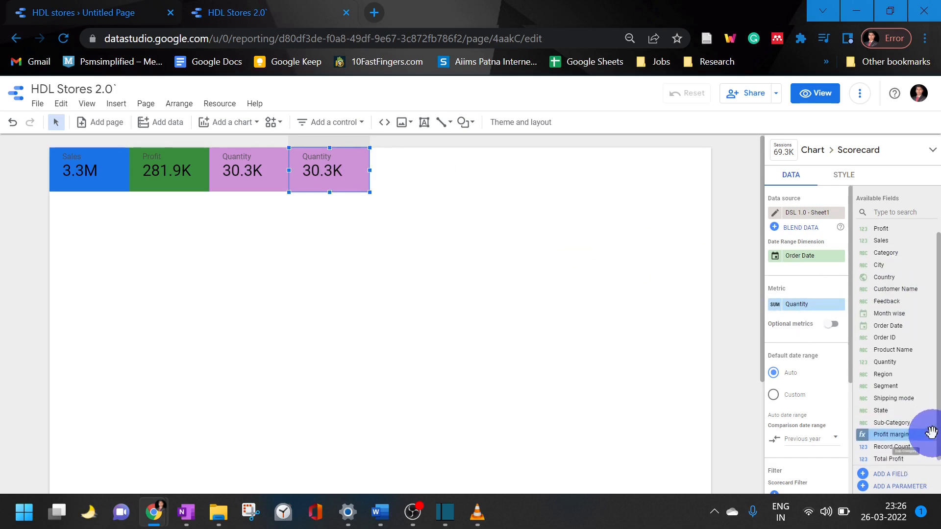
pyautogui.moveTo(918, 443); pyautogui.dragTo(830, 307)
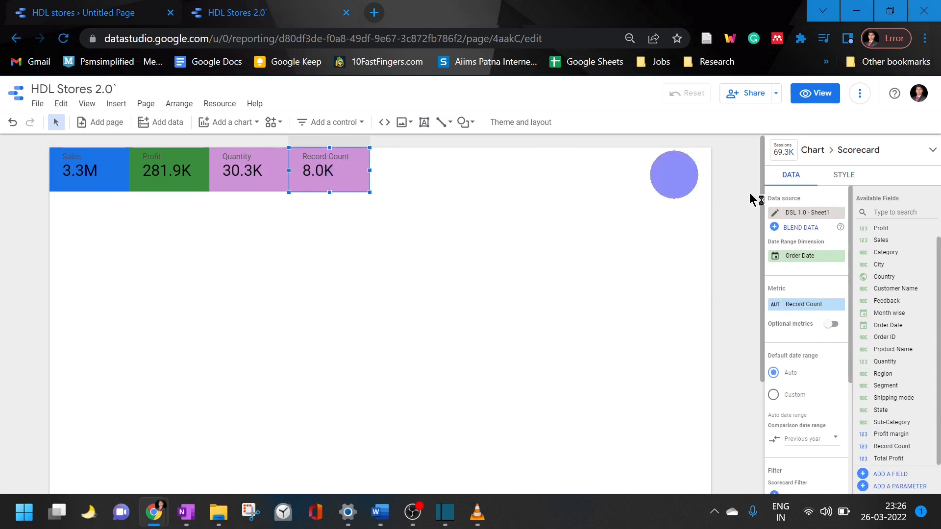
# Fill the Record Count scorecard's background with light gray
pyautogui.click(859, 183)
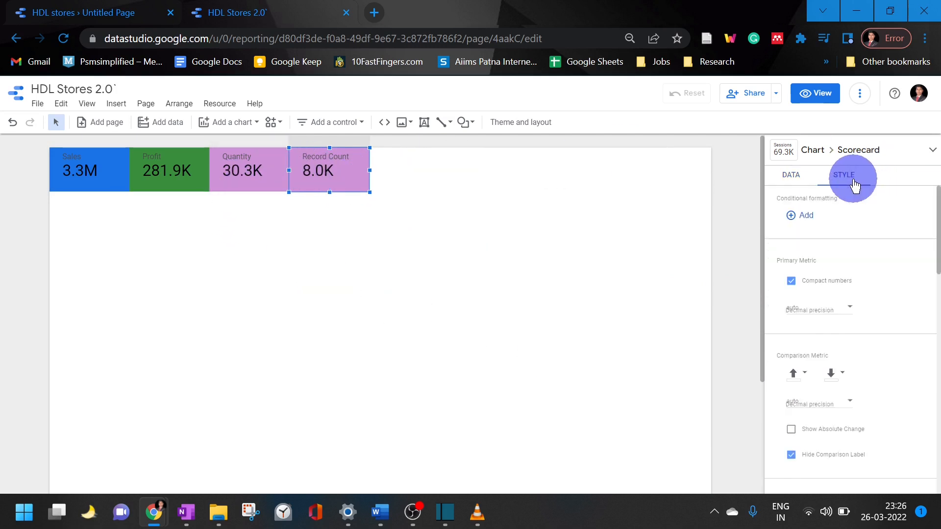
pyautogui.scroll(-3, 873, 318)
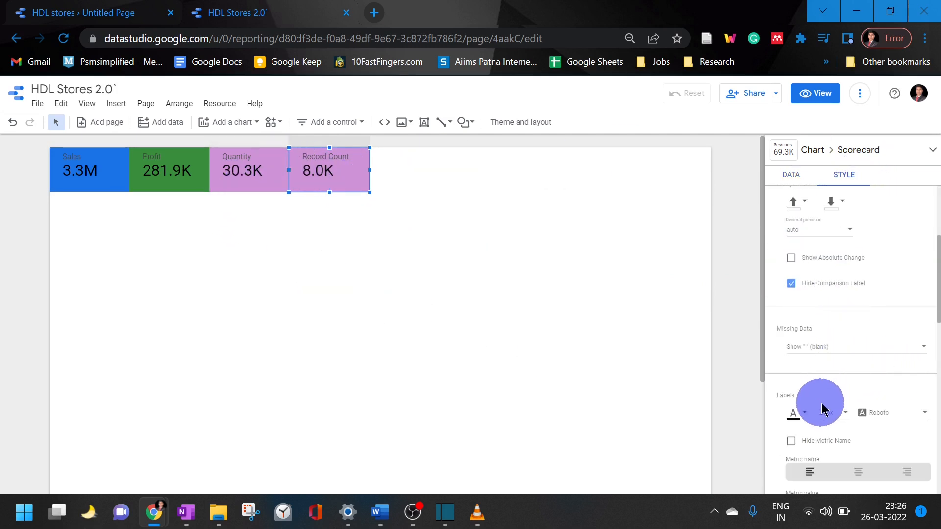
pyautogui.scroll(-5, 829, 397)
pyautogui.click(804, 273)
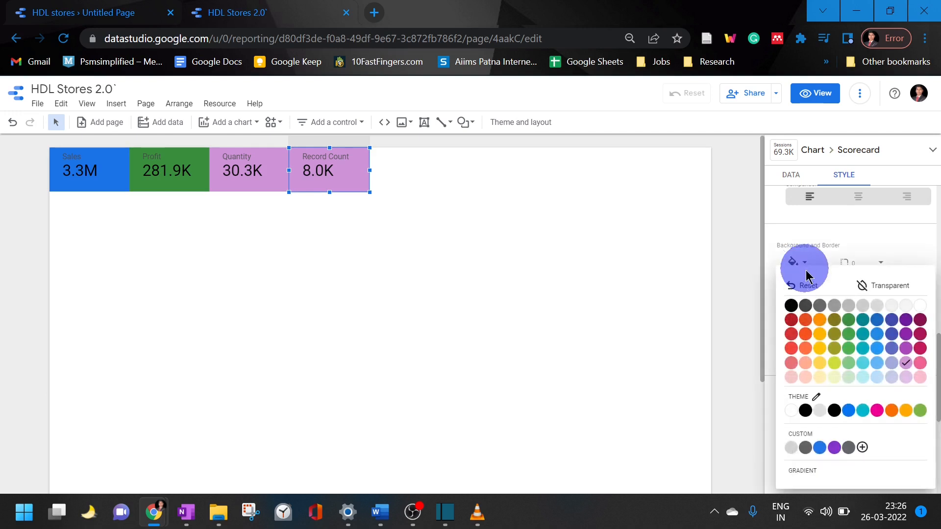
pyautogui.click(845, 307)
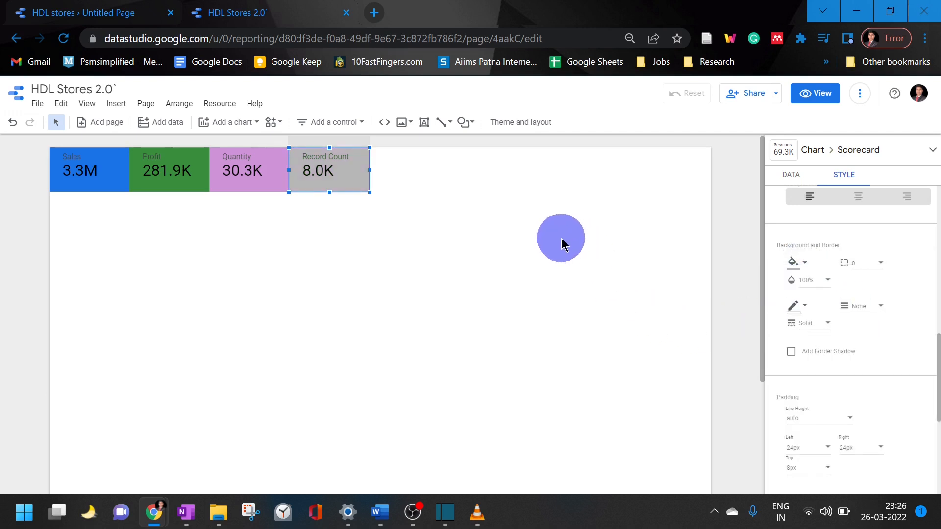
pyautogui.click(483, 206)
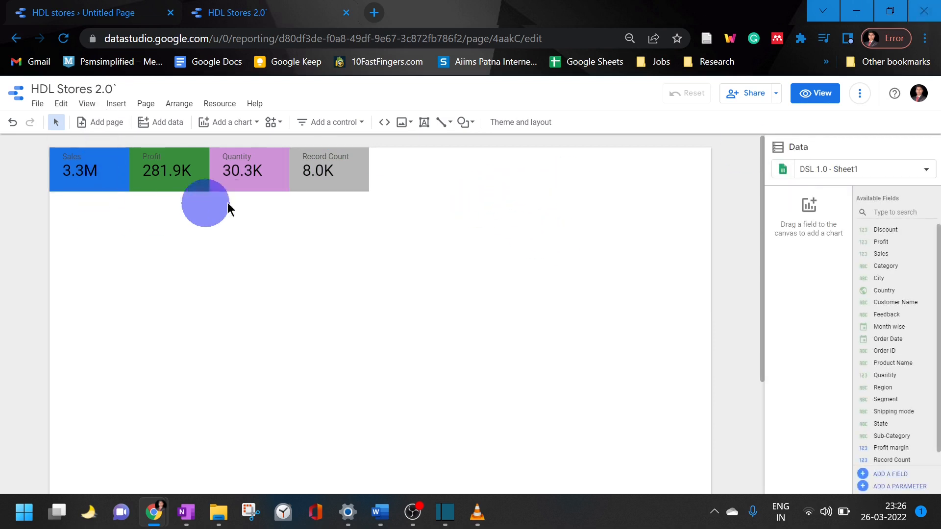
# Place a duplicate of the Record Count scorecard against its right edge and change its metric to Profit margin
pyautogui.click(300, 181)
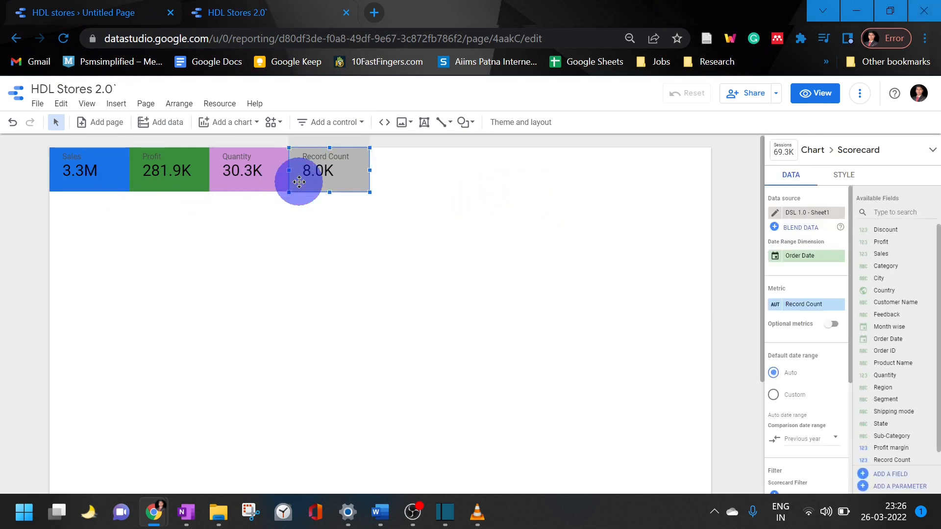
pyautogui.moveTo(300, 182); pyautogui.dragTo(405, 166)
pyautogui.scroll(-1, 916, 392)
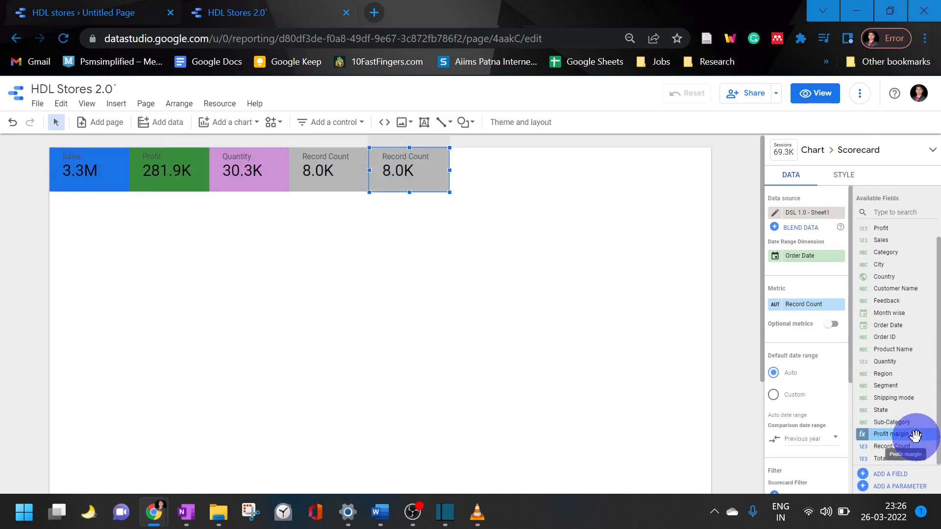
pyautogui.moveTo(916, 435); pyautogui.dragTo(837, 308)
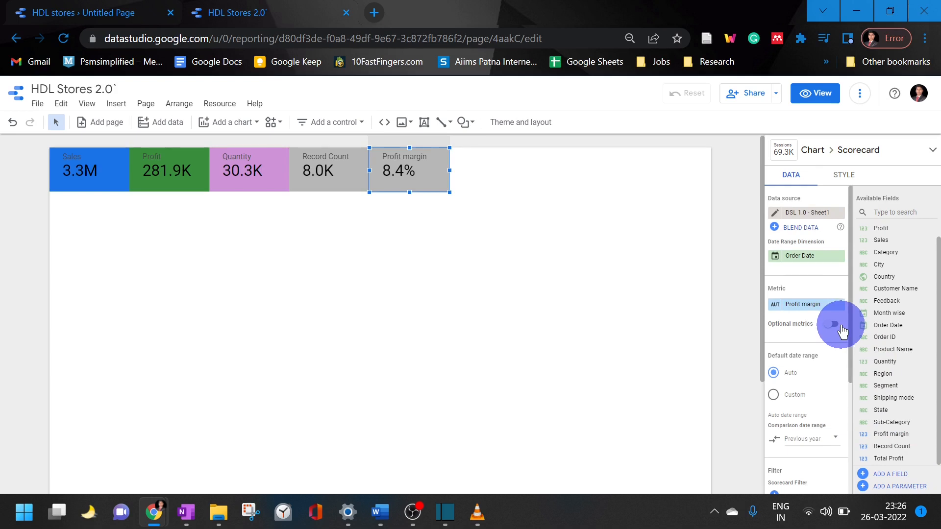
# Start a new calculated field in the data source and name it Profit margin 2
pyautogui.click(911, 475)
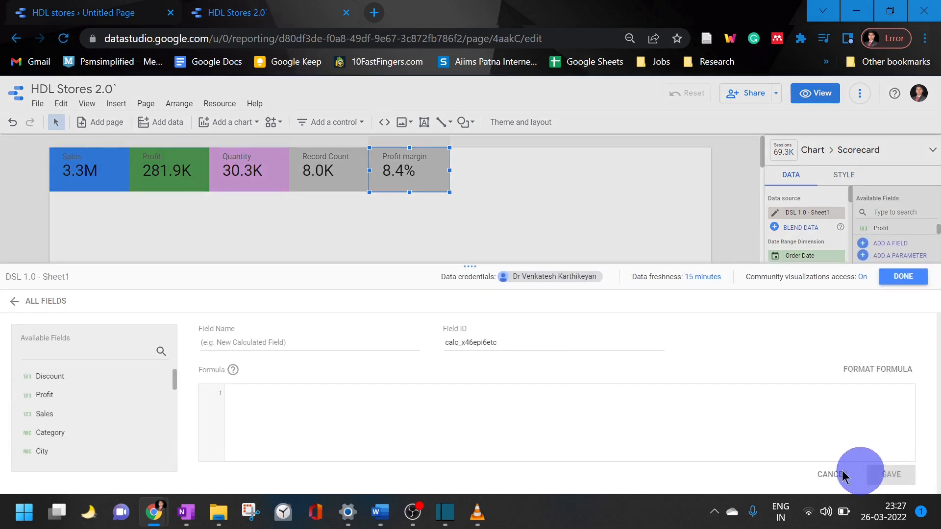
pyautogui.click(317, 346)
pyautogui.write('Profit margin 2')
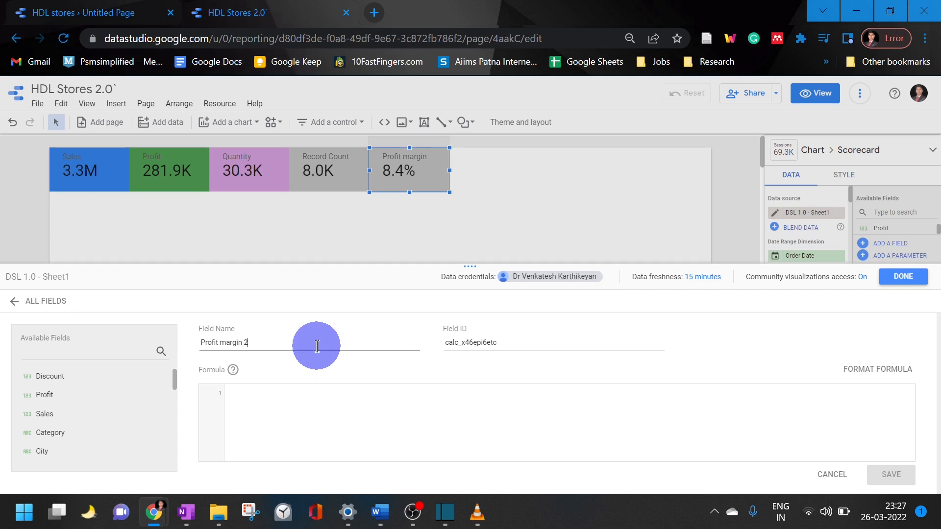
pyautogui.press('Tab')
pyautogui.press('Tab')
pyautogui.click(324, 391)
pyautogui.write('tot')
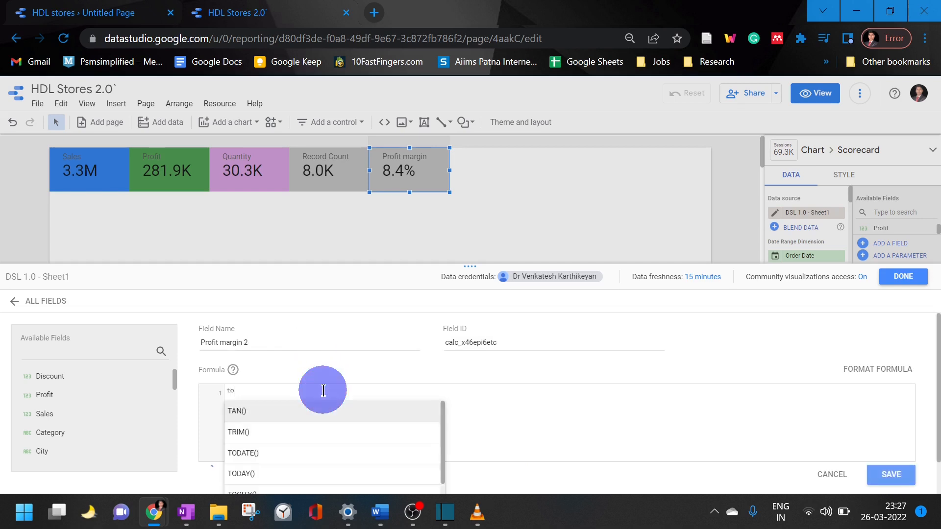
pyautogui.press('BackSpace')
pyautogui.press('BackSpace')
pyautogui.press('BackSpace')
# Enter the formula SUM(Profit)/SUM(Sales) for the calculated field Profit margin 2 and save it
pyautogui.write('sum')
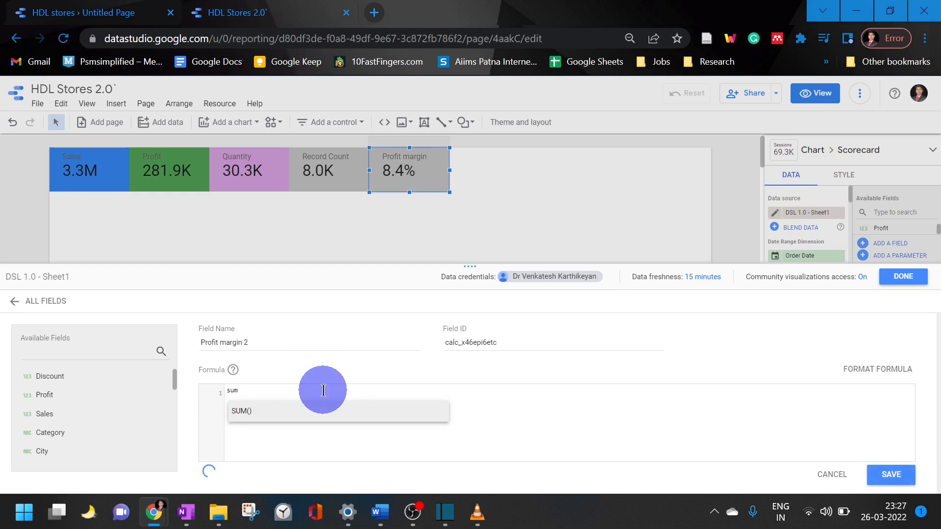
pyautogui.press('Return')
pyautogui.write('profit')
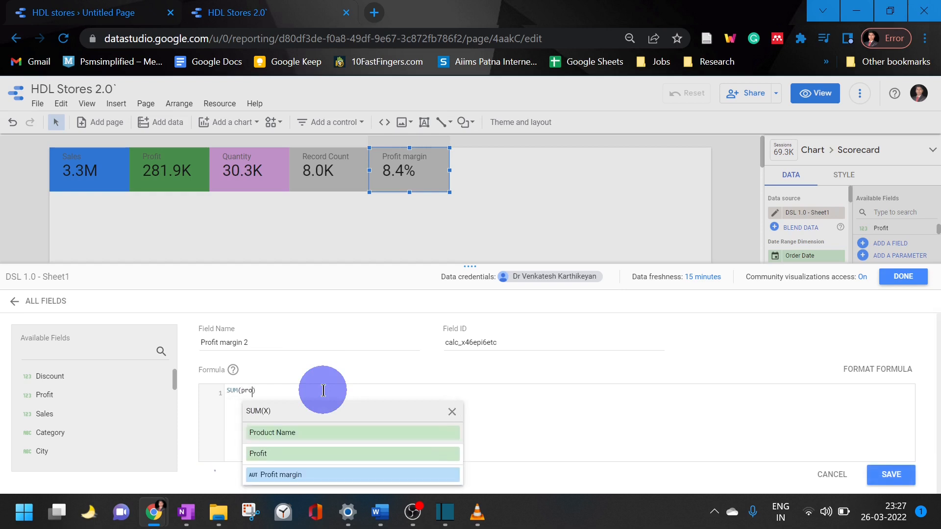
pyautogui.click(323, 391)
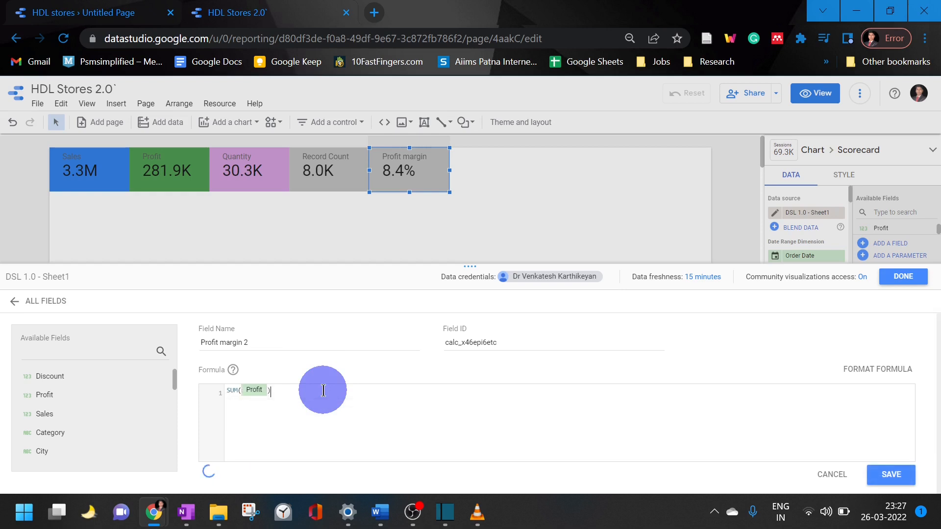
pyautogui.write('/sum')
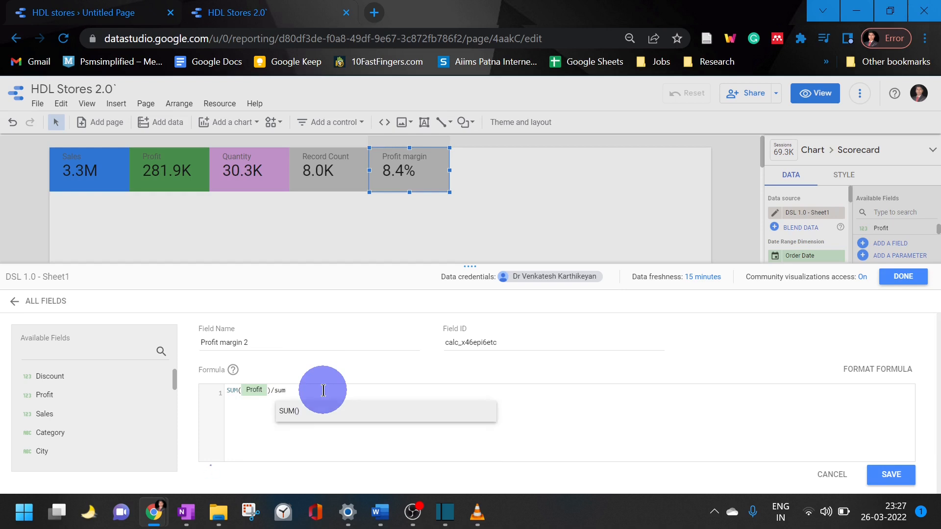
pyautogui.press('Return')
pyautogui.write('sales')
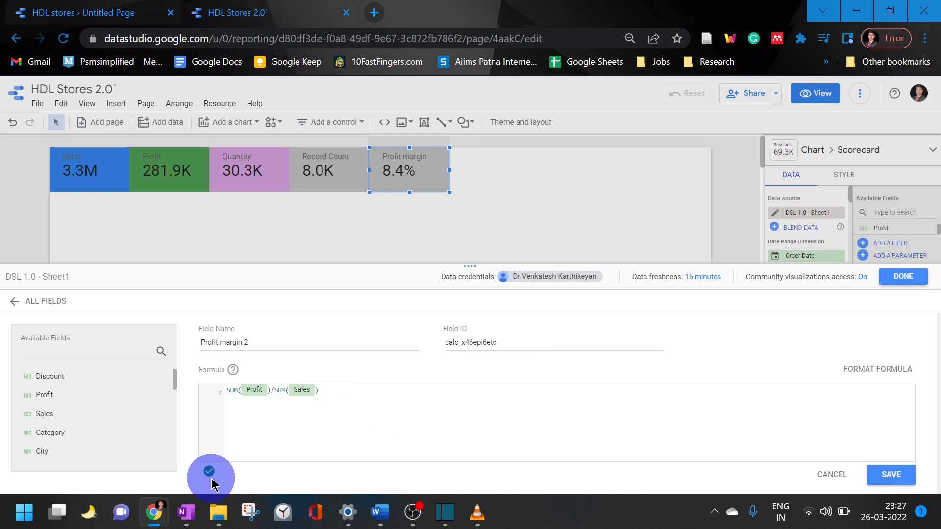
pyautogui.click(891, 476)
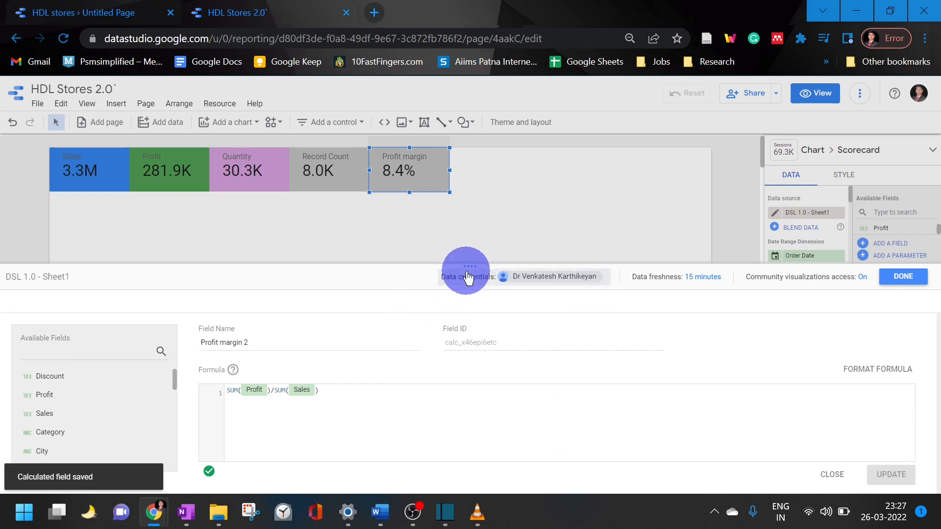
# Set the data type of Profit margin 2 to Percent in the data source's field list and close the editor
pyautogui.moveTo(468, 270); pyautogui.dragTo(487, 44)
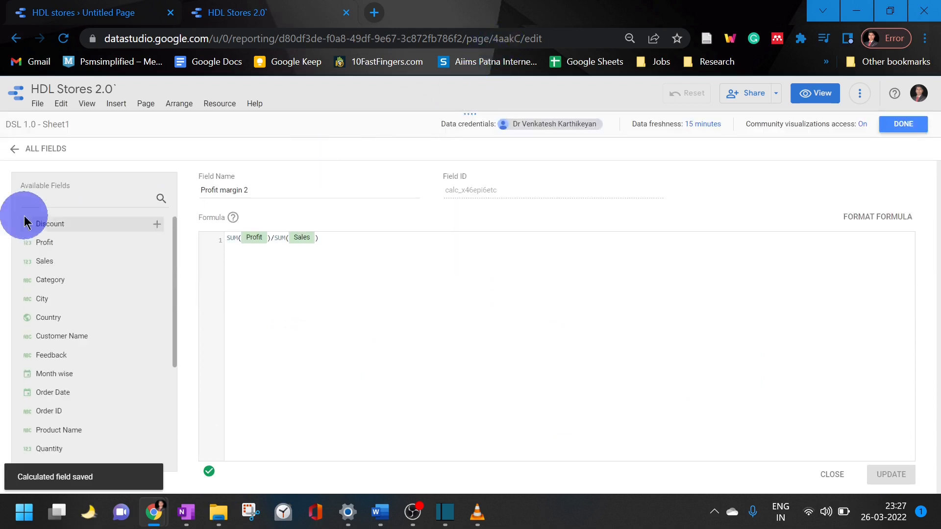
pyautogui.click(17, 149)
pyautogui.scroll(-3, 196, 353)
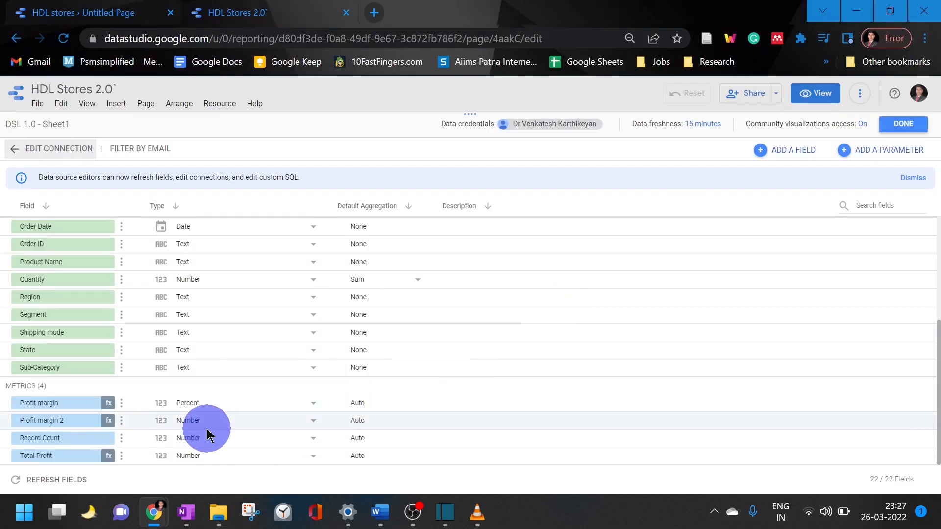
pyautogui.click(270, 421)
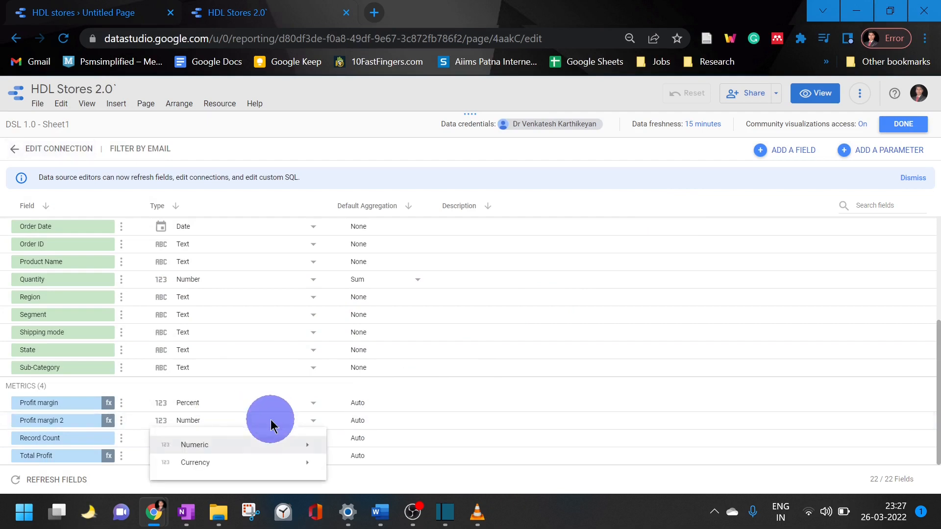
pyautogui.moveTo(248, 445)
pyautogui.click(338, 455)
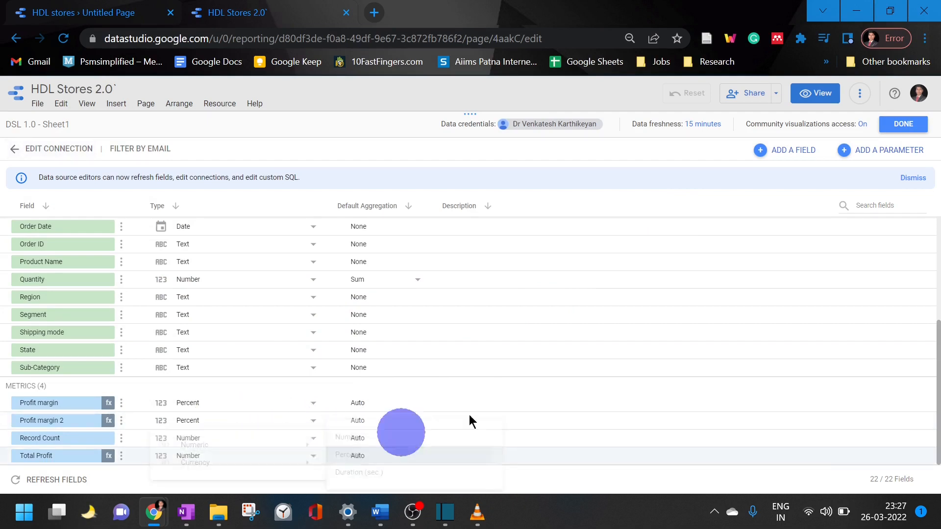
pyautogui.click(903, 123)
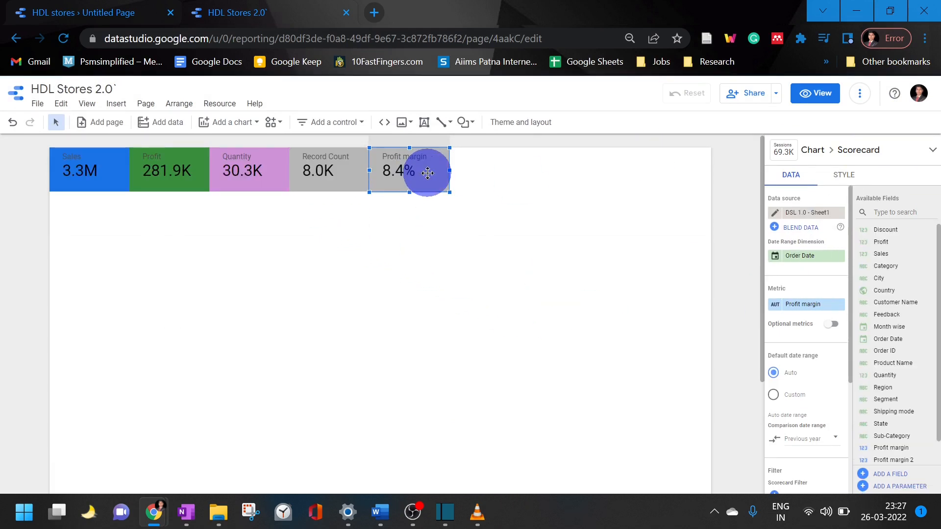
# Try a duplicate of the Profit margin scorecard with the metric Profit margin 2 against its right edge, and delete it
pyautogui.hotkey('ctrl', 'v')
pyautogui.moveTo(431, 177); pyautogui.dragTo(516, 168)
pyautogui.scroll(-2, 907, 343)
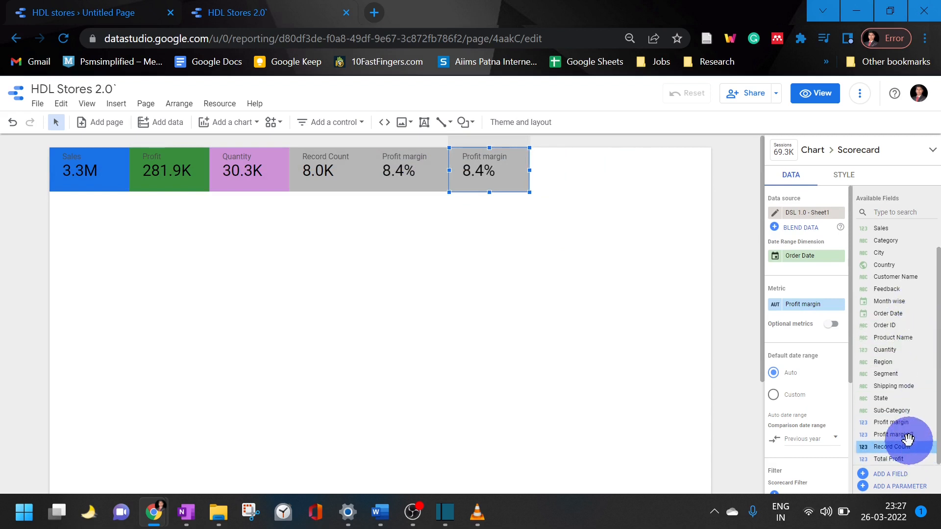
pyautogui.moveTo(907, 438); pyautogui.dragTo(809, 307)
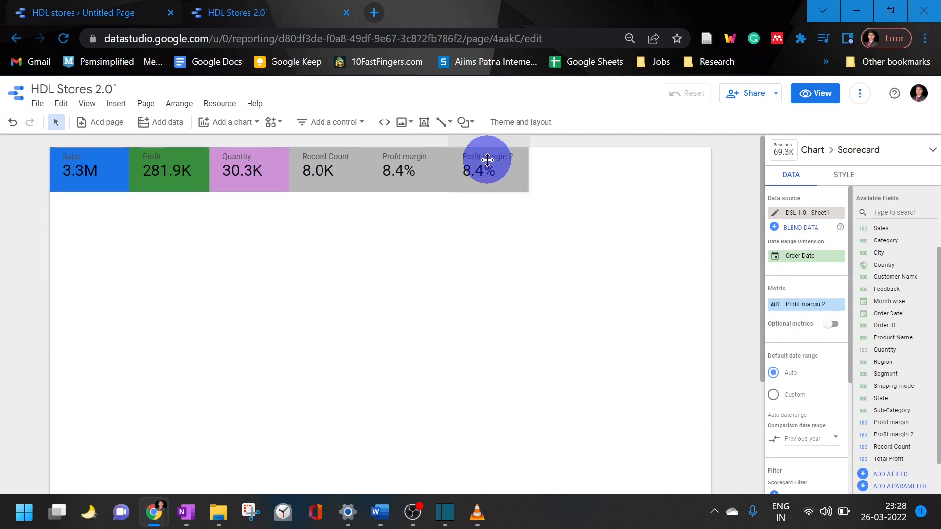
pyautogui.press('Delete')
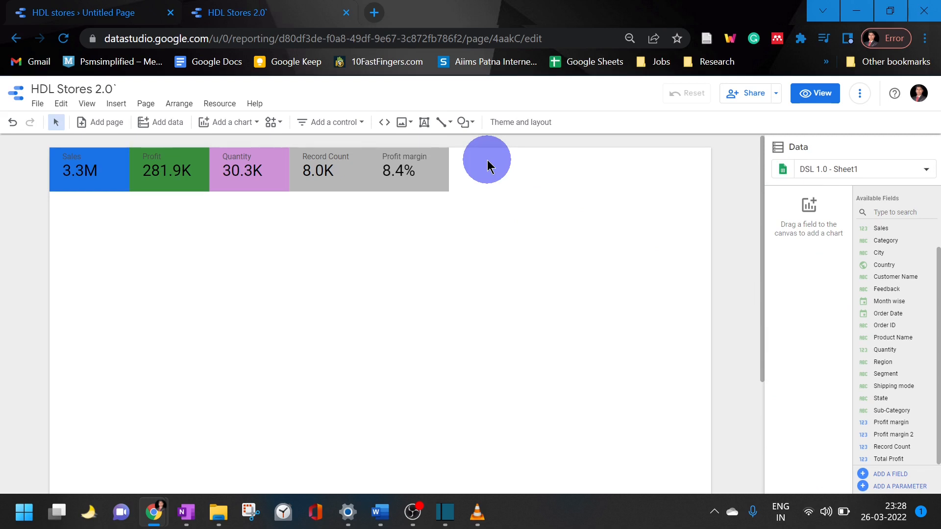
# Set the background fill of the Profit margin scorecard to orange
pyautogui.click(419, 184)
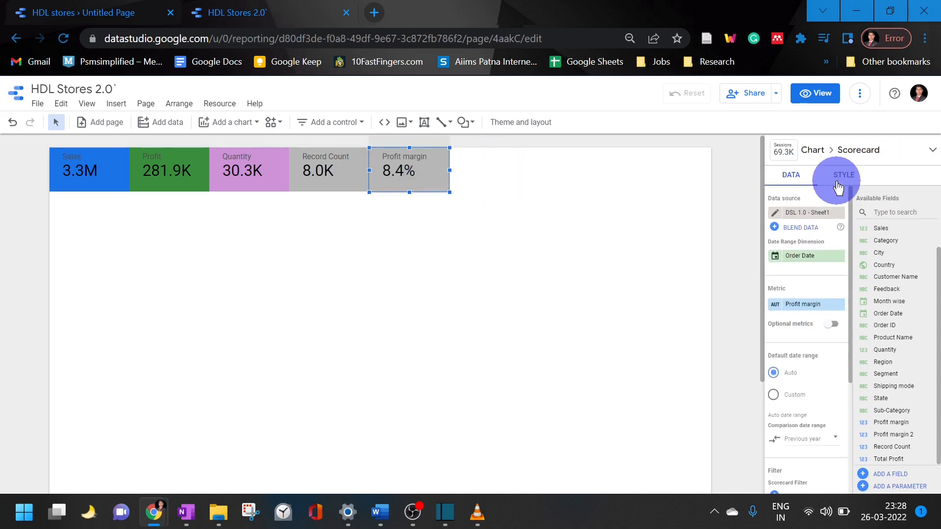
pyautogui.click(837, 185)
pyautogui.scroll(-5, 828, 338)
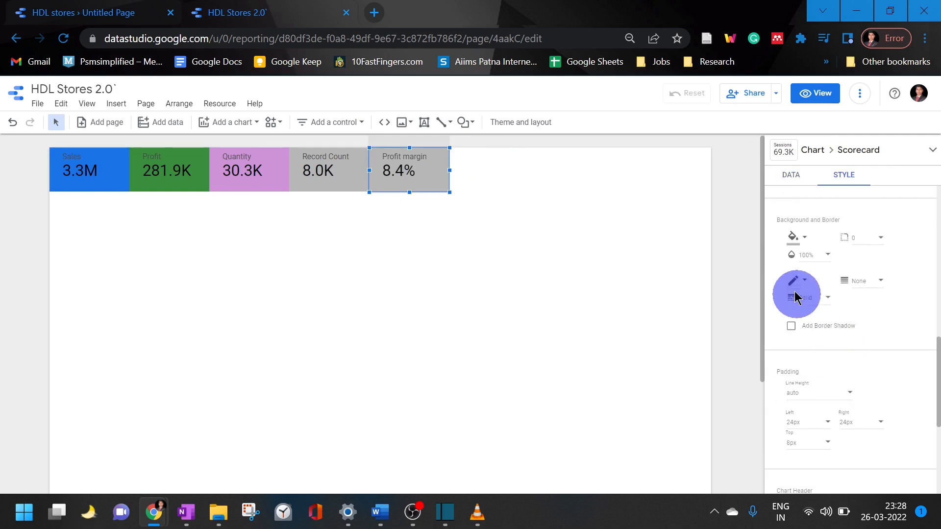
pyautogui.click(794, 237)
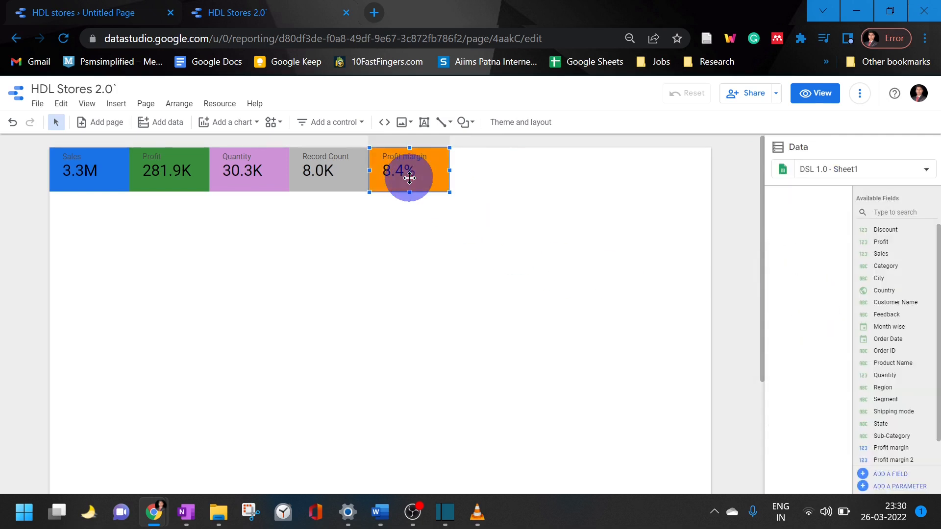
# Place a duplicate of the Profit margin scorecard against its right edge, with Customer Name as metric and Count Distinct aggregation
pyautogui.click(410, 177)
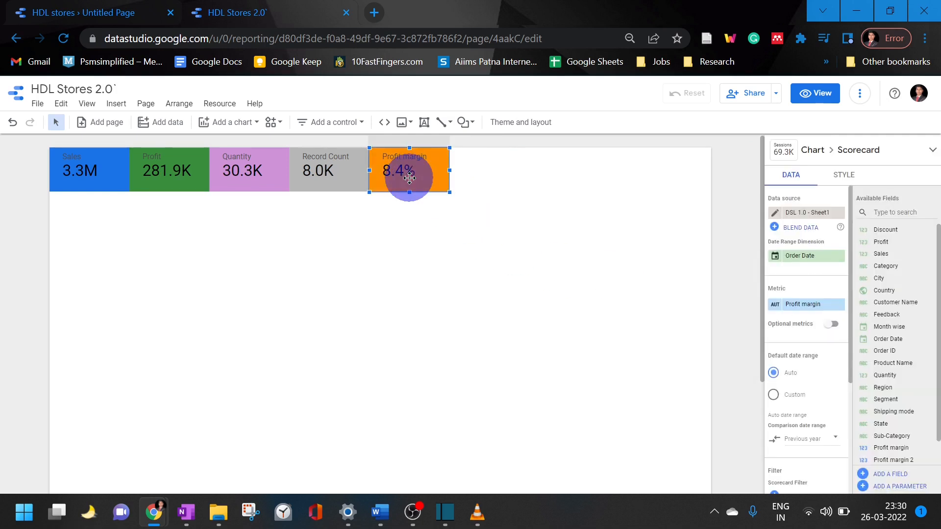
pyautogui.moveTo(409, 178); pyautogui.dragTo(504, 161)
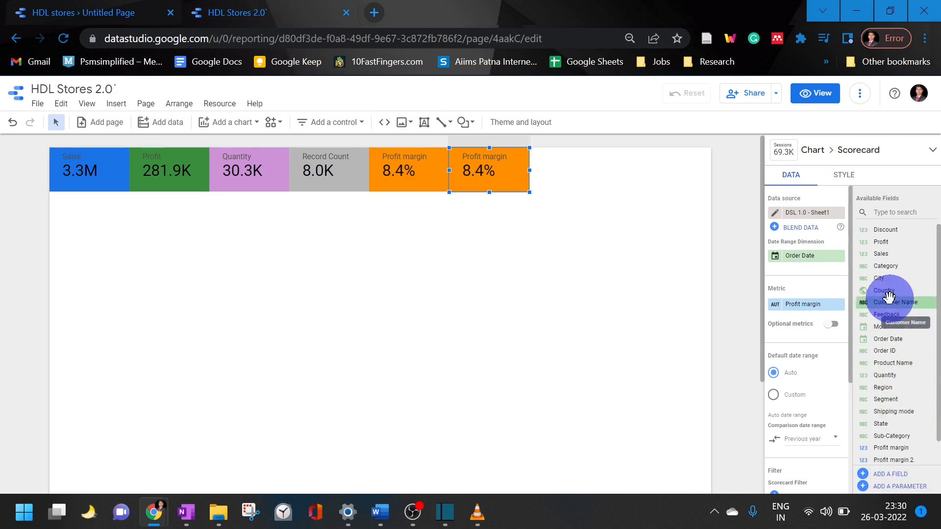
pyautogui.moveTo(892, 302); pyautogui.dragTo(804, 296)
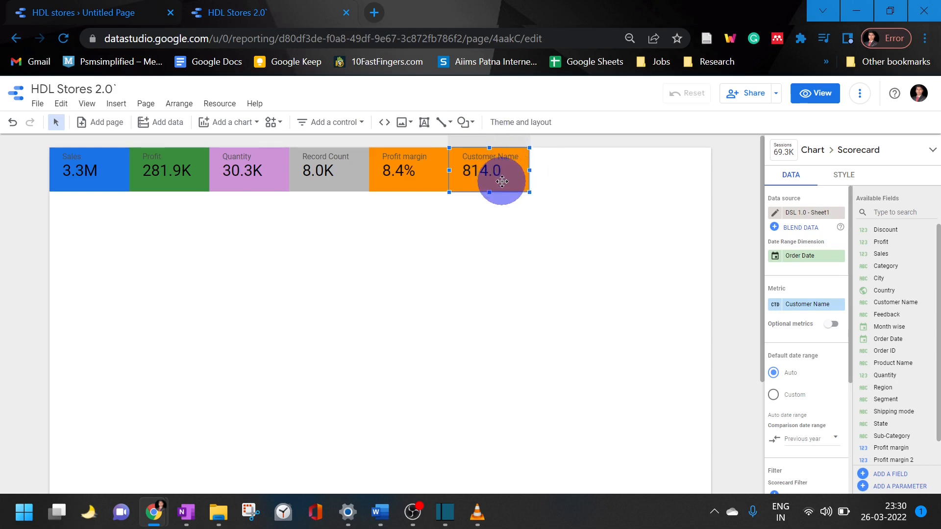
pyautogui.click(772, 310)
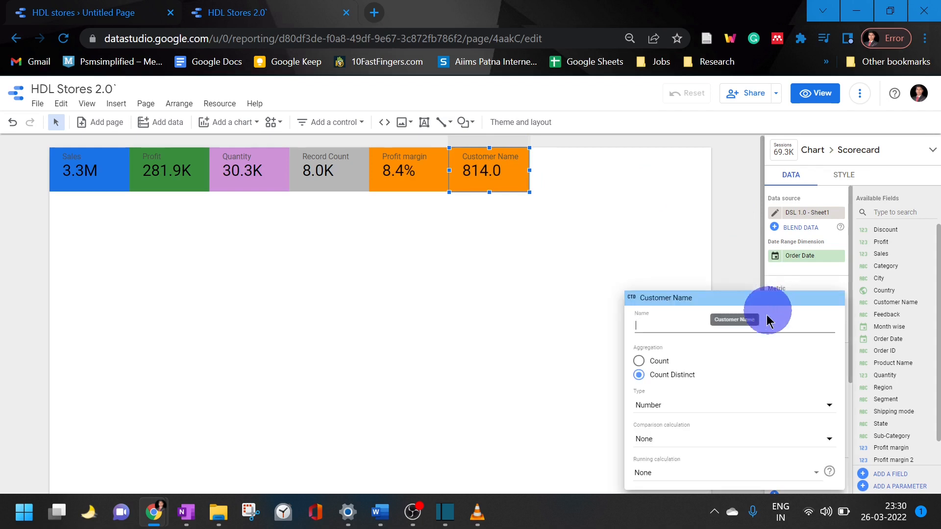
pyautogui.click(654, 367)
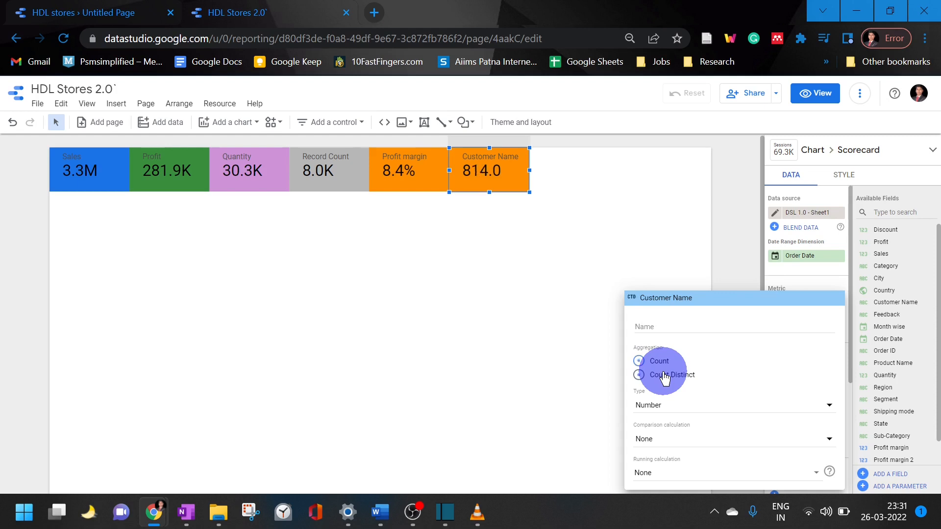
pyautogui.click(735, 186)
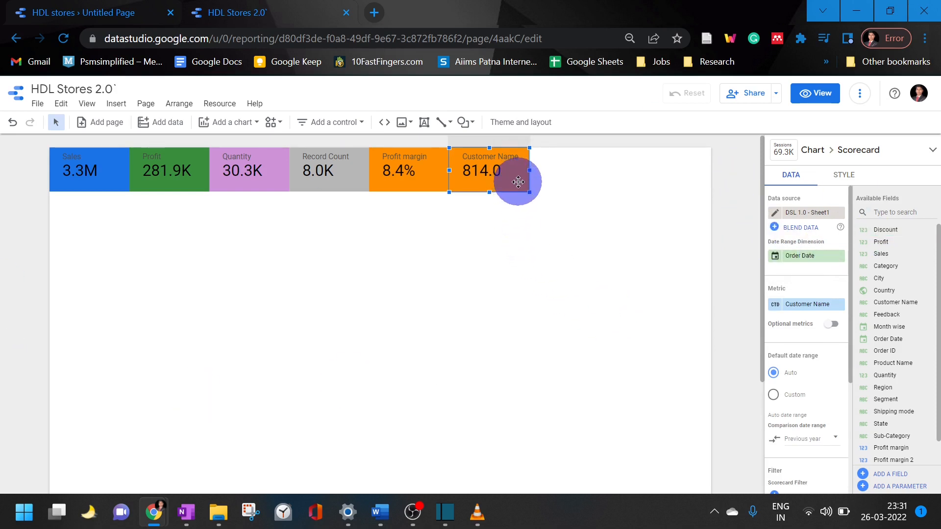
# Set the primary metric's decimal precision to 0 for the Customer Name scorecard
pyautogui.click(843, 176)
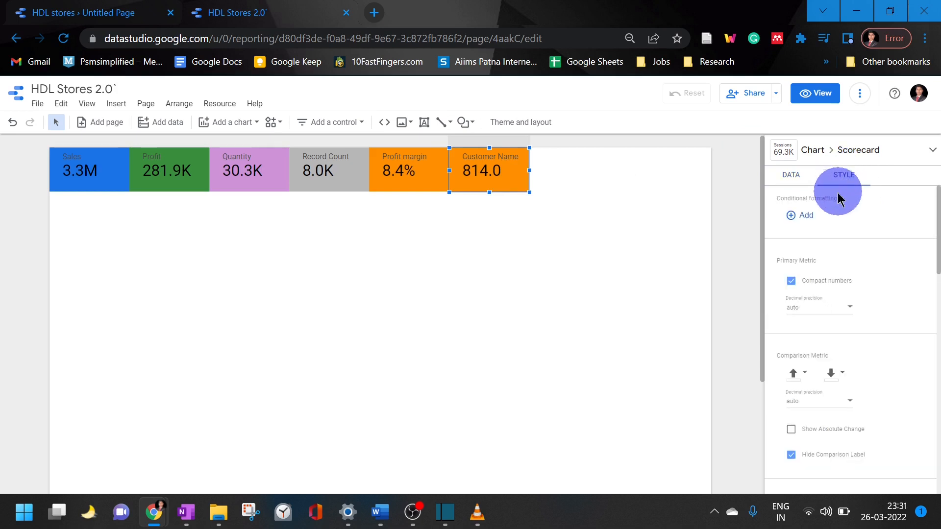
pyautogui.scroll(-6, 828, 304)
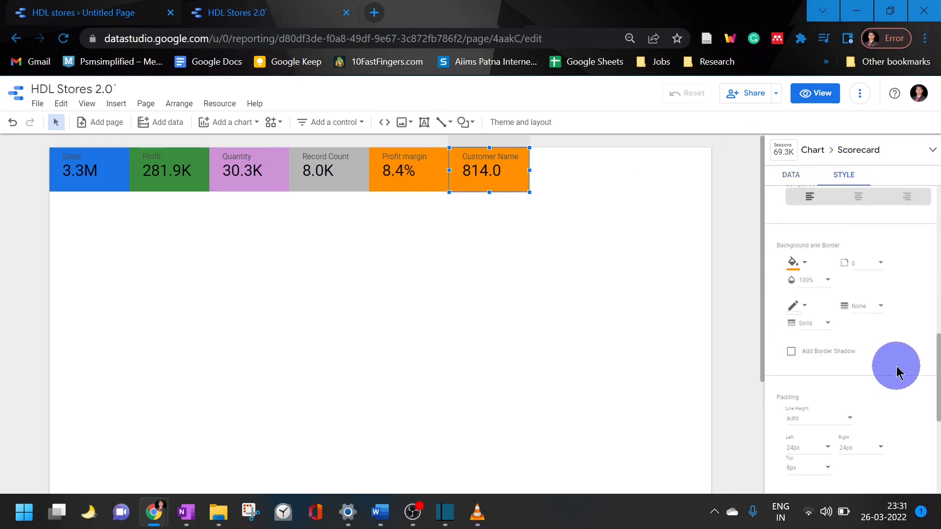
pyautogui.scroll(-4, 897, 373)
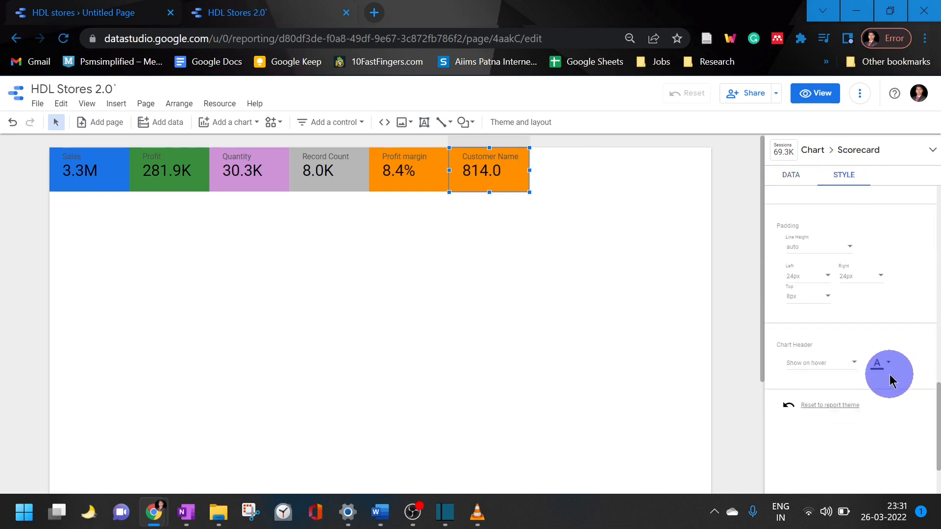
pyautogui.scroll(5, 902, 380)
pyautogui.scroll(5, 914, 400)
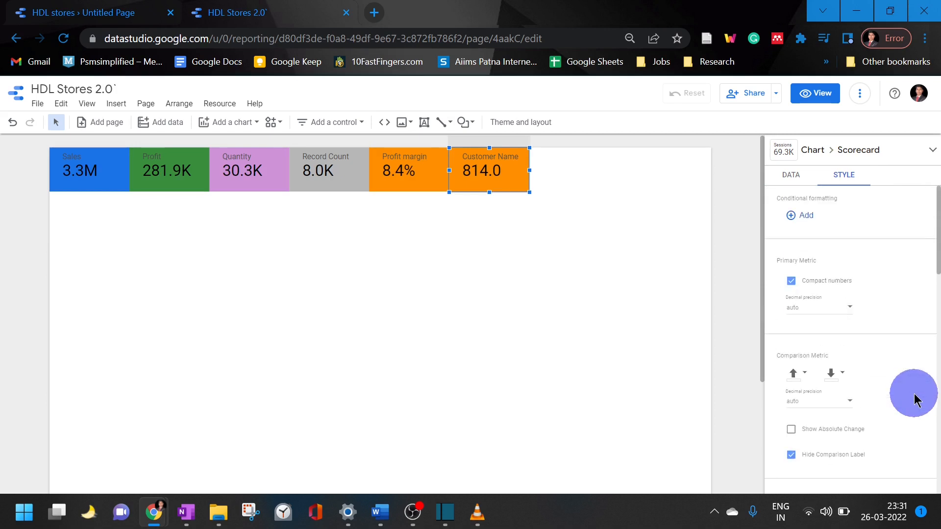
pyautogui.click(843, 313)
pyautogui.click(829, 332)
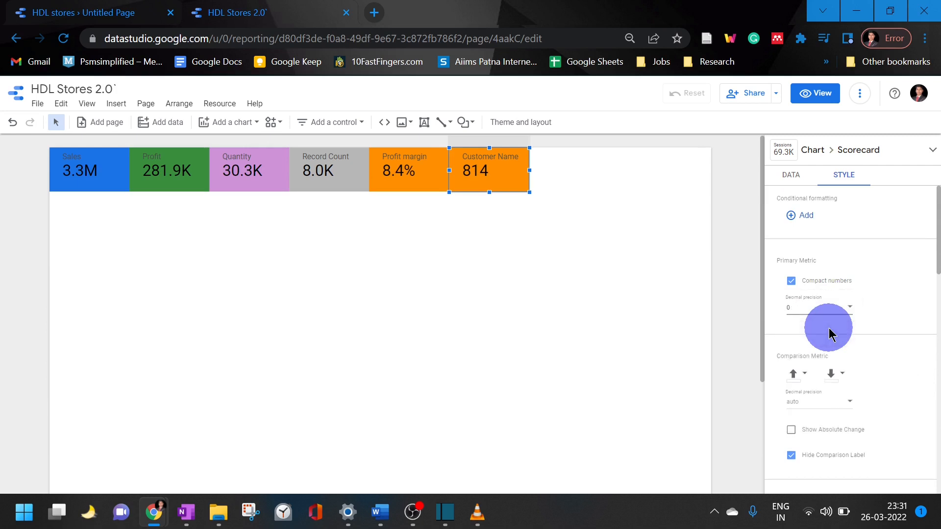
# Set the primary metric's decimal precision to 0 for the Record Count scorecard
pyautogui.click(336, 178)
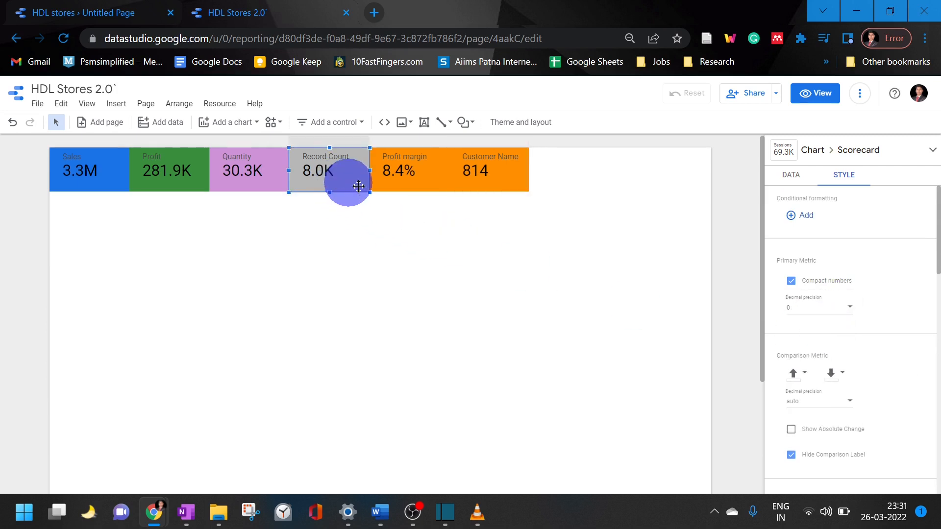
pyautogui.click(834, 312)
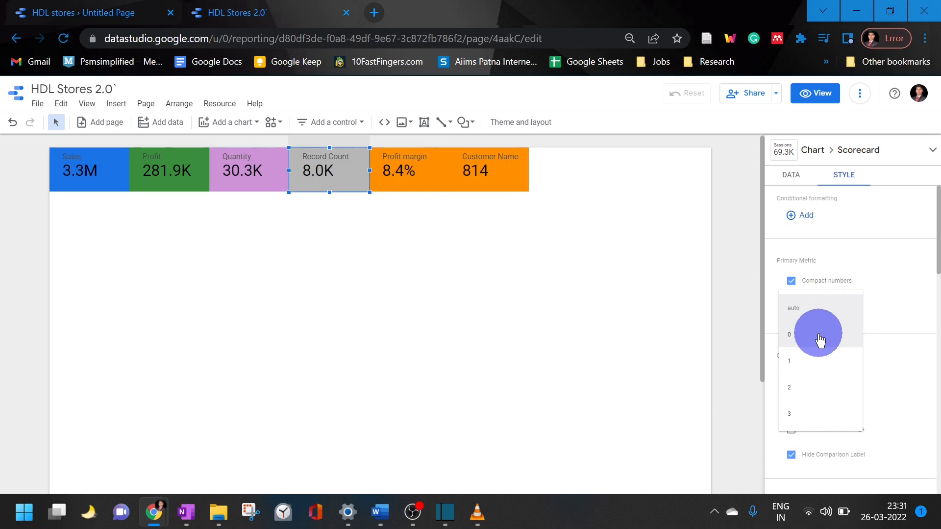
pyautogui.click(819, 338)
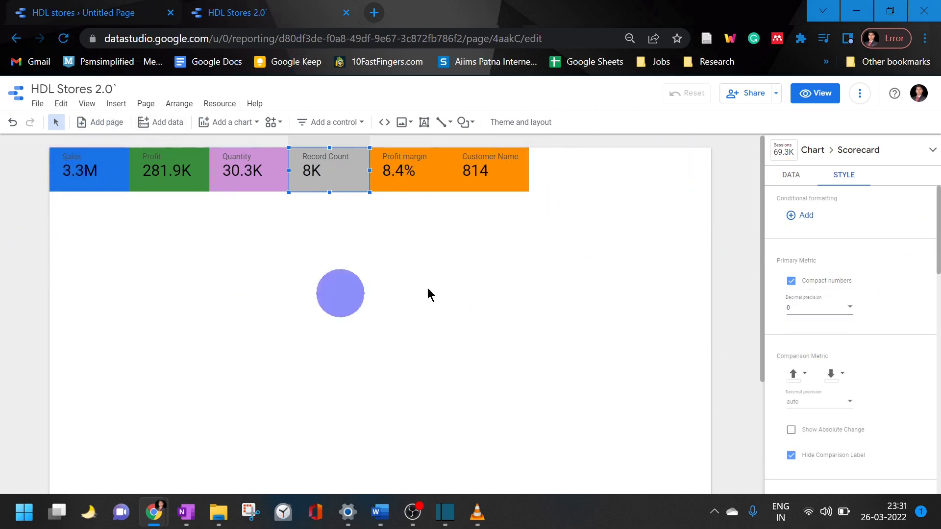
# Change the background fill of the Customer Name scorecard to the theme's cyan color
pyautogui.click(521, 178)
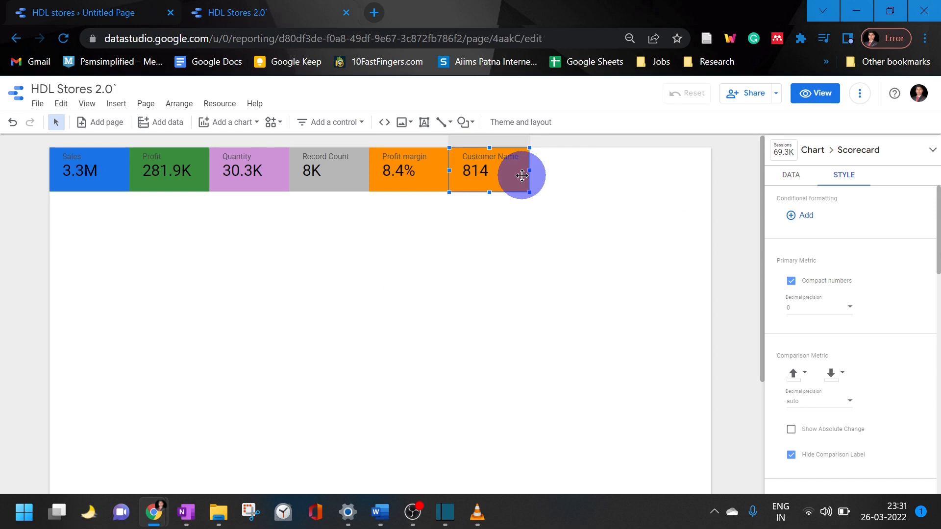
pyautogui.scroll(-1, 798, 274)
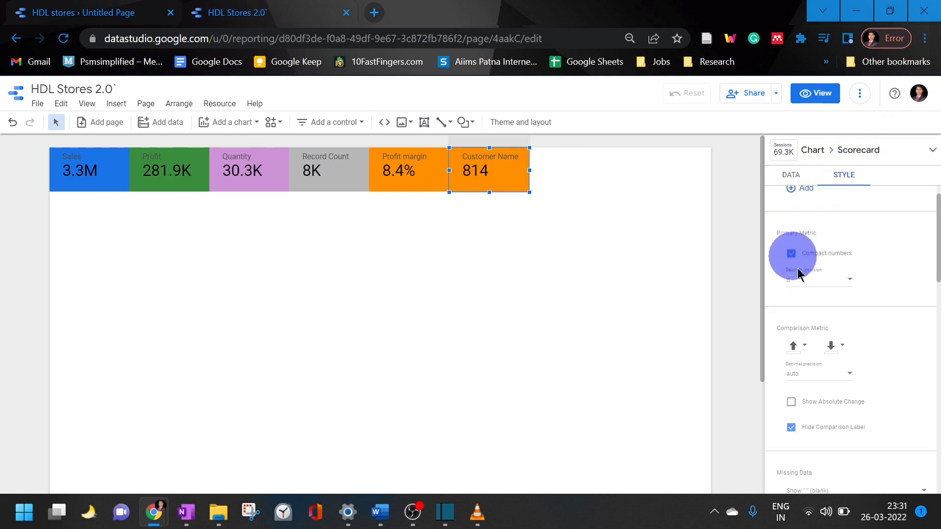
pyautogui.scroll(-6, 861, 338)
pyautogui.scroll(3, 865, 343)
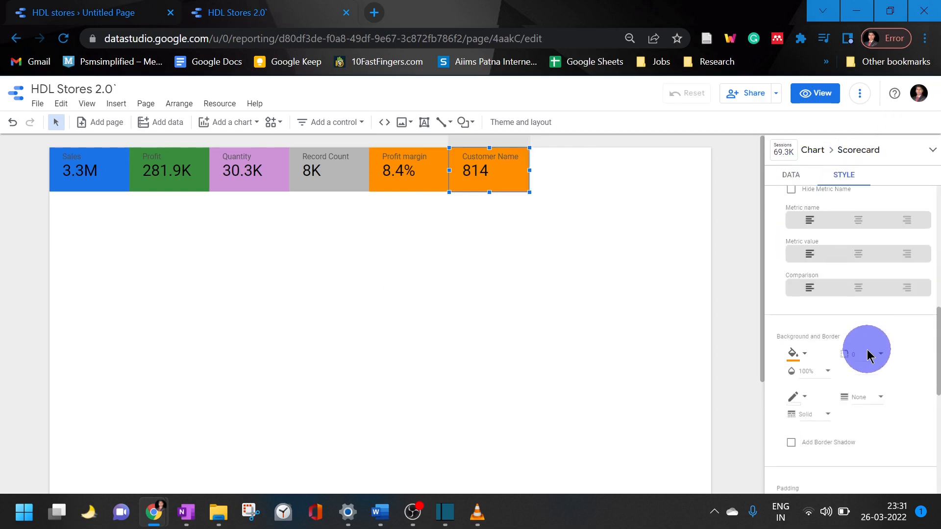
pyautogui.click(801, 370)
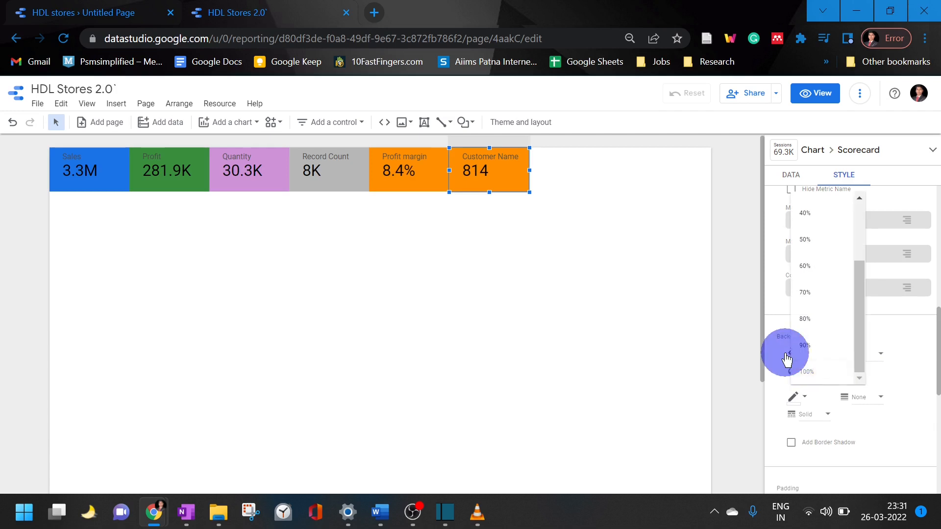
pyautogui.click(787, 359)
pyautogui.click(790, 358)
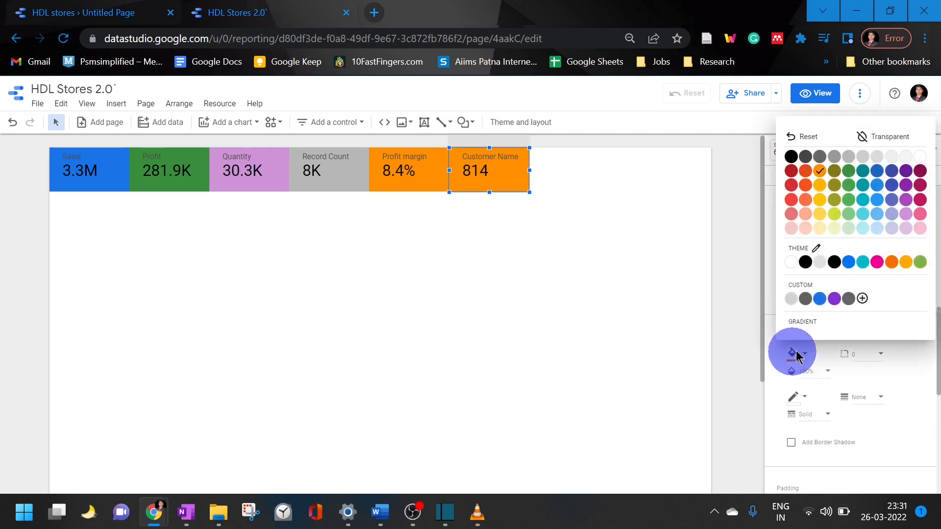
pyautogui.click(863, 263)
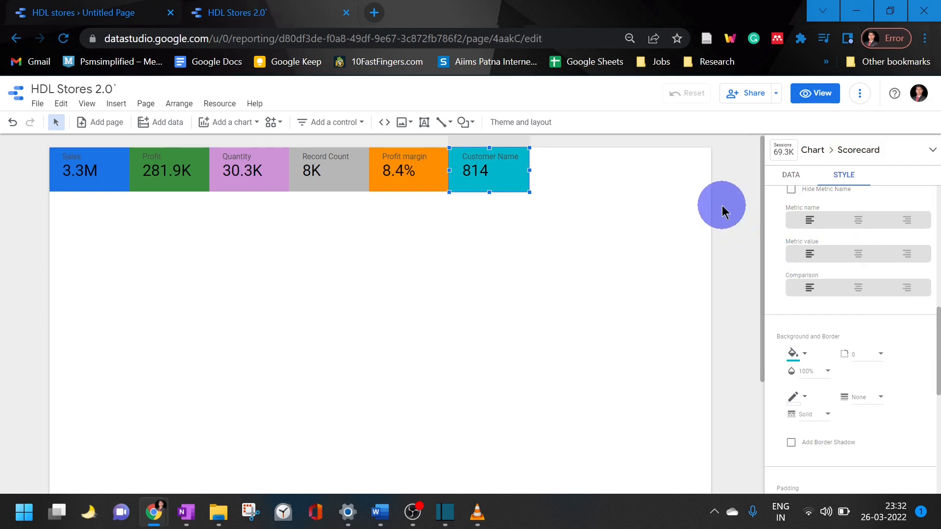
pyautogui.click(608, 207)
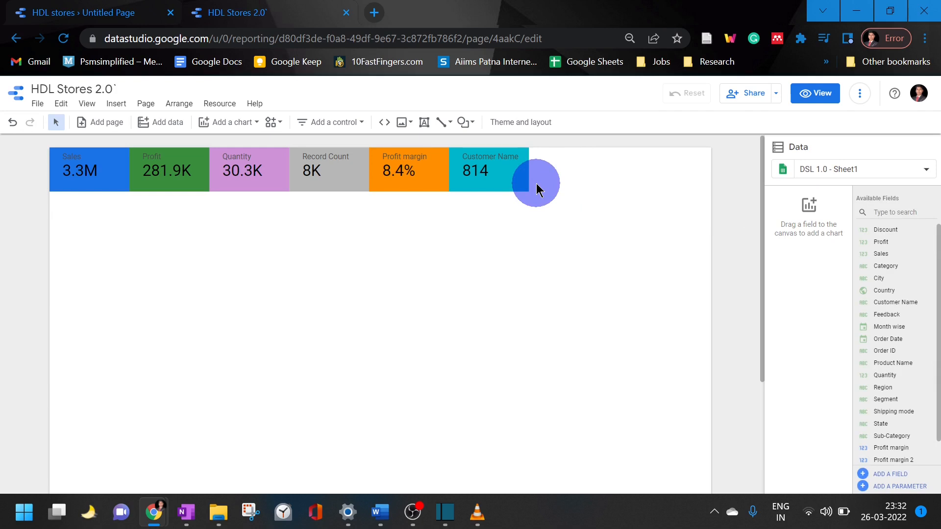
# Move the Record Count, Profit margin and Customer Name scorecards together so they end flush with the page's right edge
pyautogui.moveTo(544, 203); pyautogui.dragTo(305, 156)
pyautogui.press('Right')
pyautogui.press('Right')
pyautogui.press('Right')
pyautogui.press('Right')
pyautogui.press('Right')
pyautogui.press('Right')
pyautogui.press('Right')
pyautogui.press('Right')
pyautogui.press('Right')
pyautogui.press('Right')
pyautogui.press('Right')
pyautogui.press('Right')
pyautogui.press('Right')
pyautogui.press('Right')
pyautogui.press('Right')
pyautogui.press('Right')
pyautogui.press('Right')
pyautogui.press('Right')
pyautogui.press('Right')
pyautogui.press('Right')
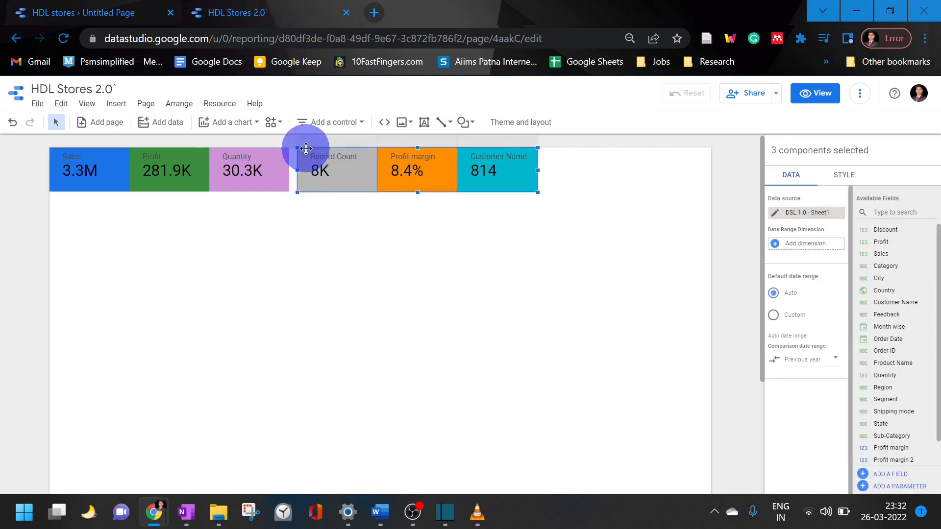
pyautogui.press('Left')
pyautogui.press('Left')
pyautogui.press('Left')
pyautogui.press('Left')
pyautogui.press('Left')
pyautogui.press('Left')
pyautogui.press('Left')
pyautogui.press('Left')
pyautogui.press('Left')
pyautogui.press('Left')
pyautogui.press('Left')
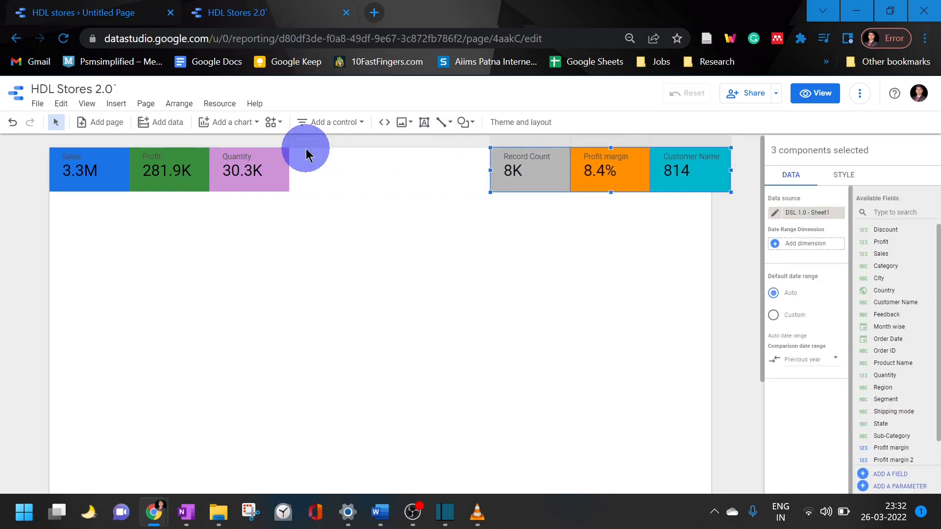
pyautogui.press('Right')
pyautogui.press('Right')
pyautogui.press('Left')
pyautogui.press('Left')
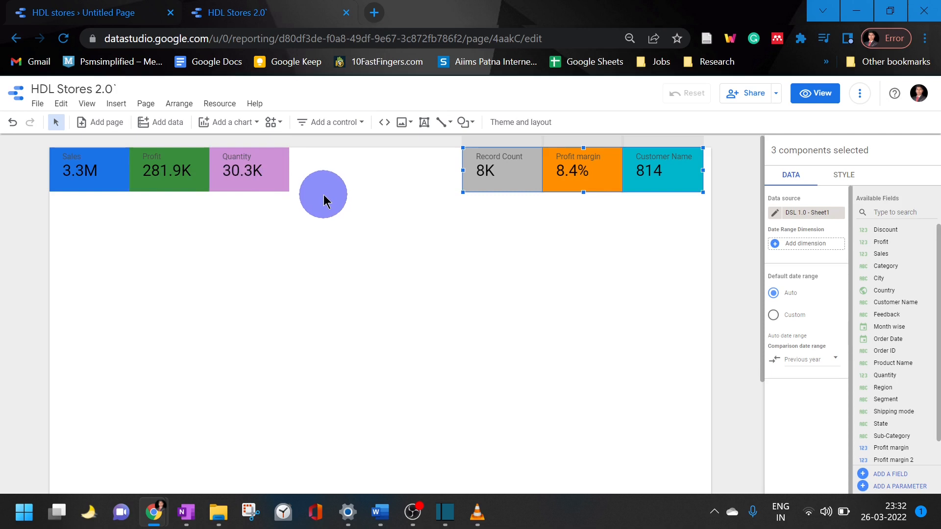
pyautogui.press('Right')
pyautogui.press('Right')
pyautogui.press('Right')
pyautogui.press('Right')
pyautogui.press('Right')
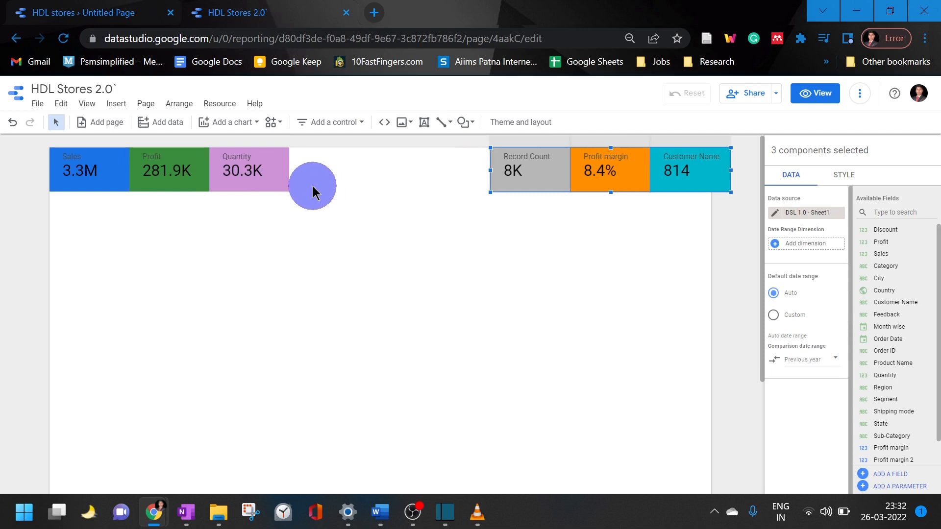
pyautogui.moveTo(571, 171); pyautogui.dragTo(550, 173)
pyautogui.click(554, 250)
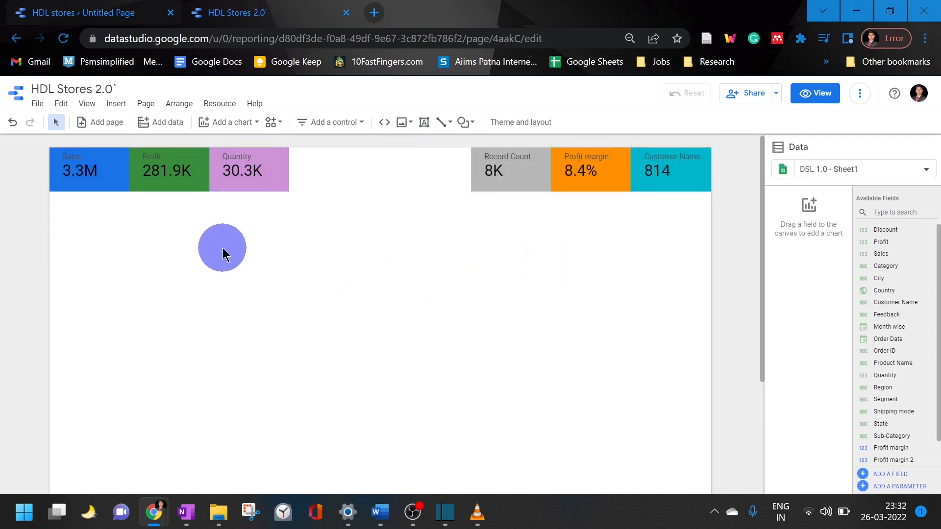
# Draw a rectangle over the gap between the Quantity and Record Count scorecards, starting at the page's upper edge
pyautogui.click(450, 123)
pyautogui.click(470, 144)
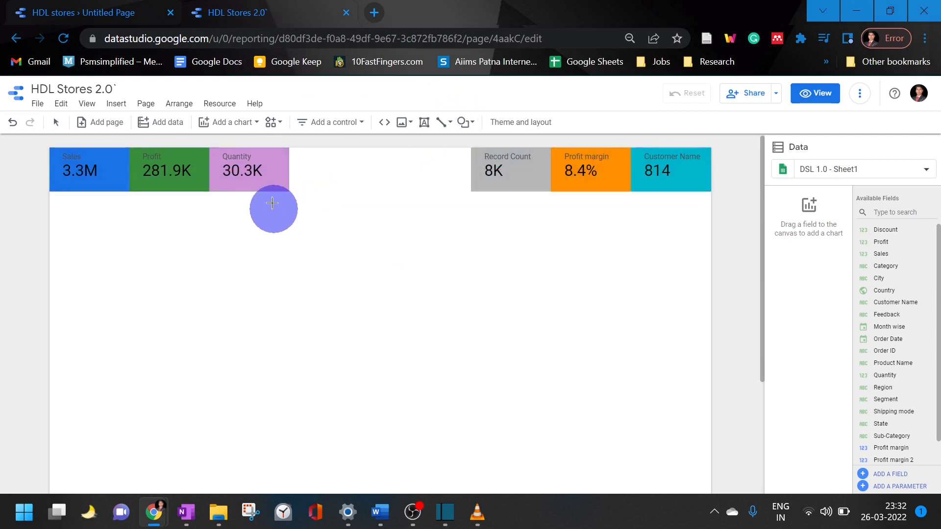
pyautogui.moveTo(289, 148)
pyautogui.mouseDown()
pyautogui.moveTo(355, 193)
pyautogui.moveTo(472, 189)
pyautogui.mouseUp()
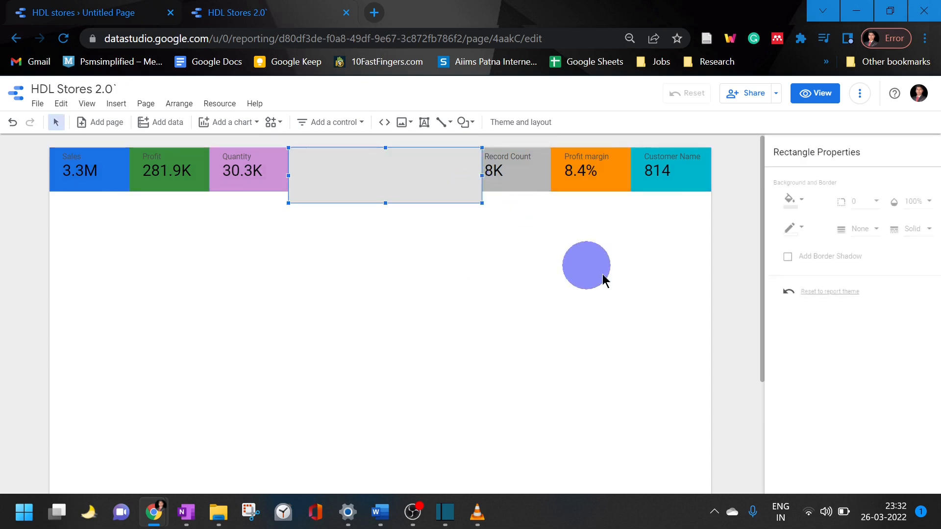
pyautogui.click(554, 255)
pyautogui.click(429, 189)
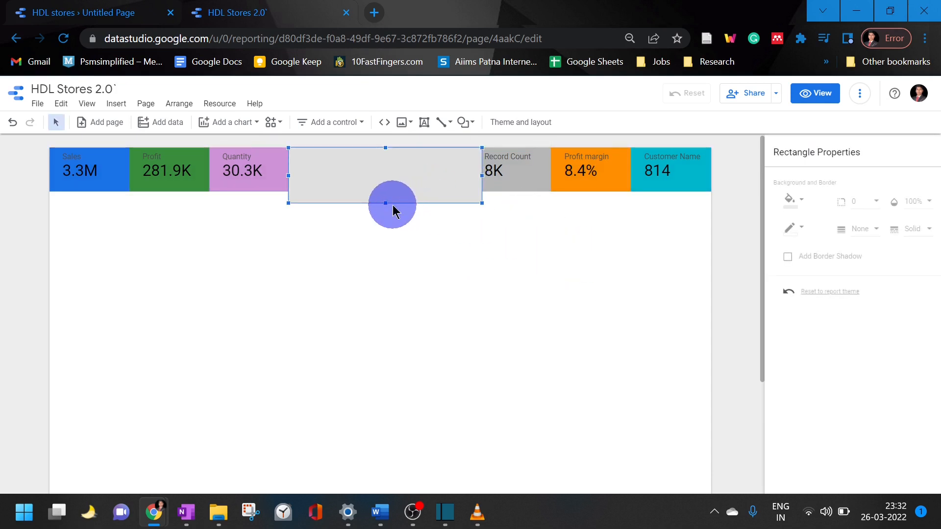
# Shorten the central rectangle to the height of the scorecards and fill it with light blue
pyautogui.moveTo(385, 203); pyautogui.dragTo(383, 192)
pyautogui.click(432, 282)
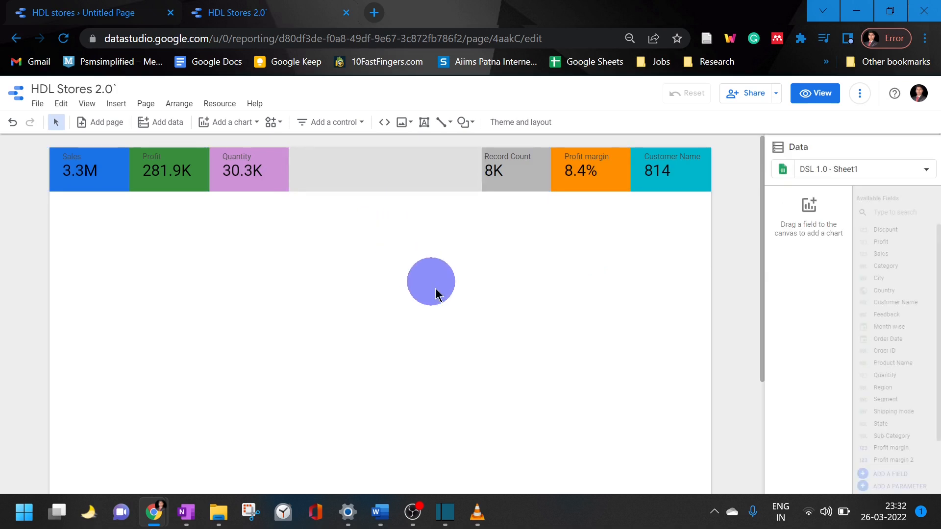
pyautogui.click(359, 181)
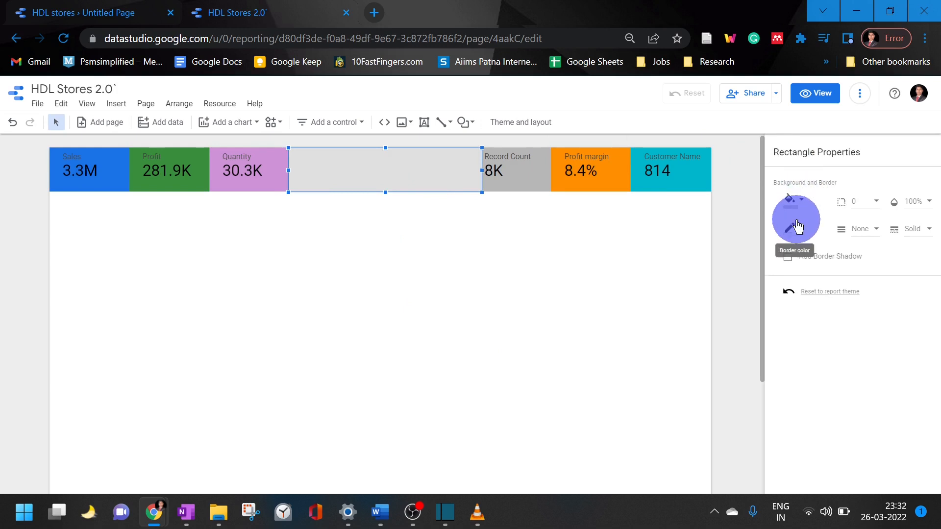
pyautogui.click(801, 199)
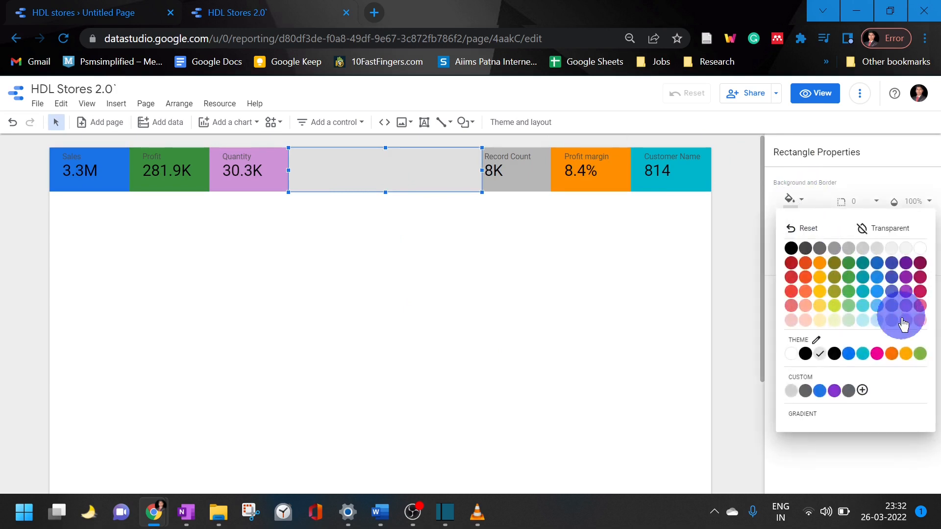
pyautogui.click(874, 306)
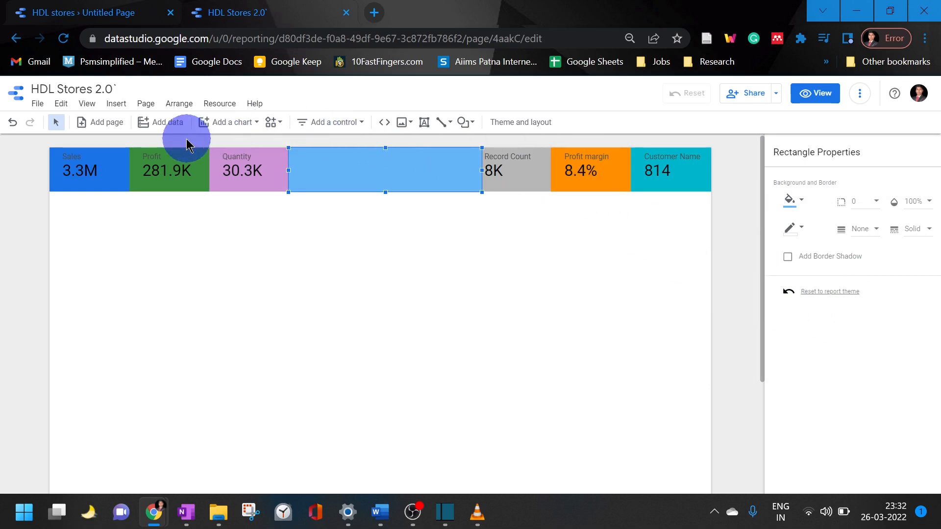
# Add a text box reading "HDL Stores" over the blue rectangle and set its font size to 48px
pyautogui.click(425, 122)
pyautogui.click(360, 169)
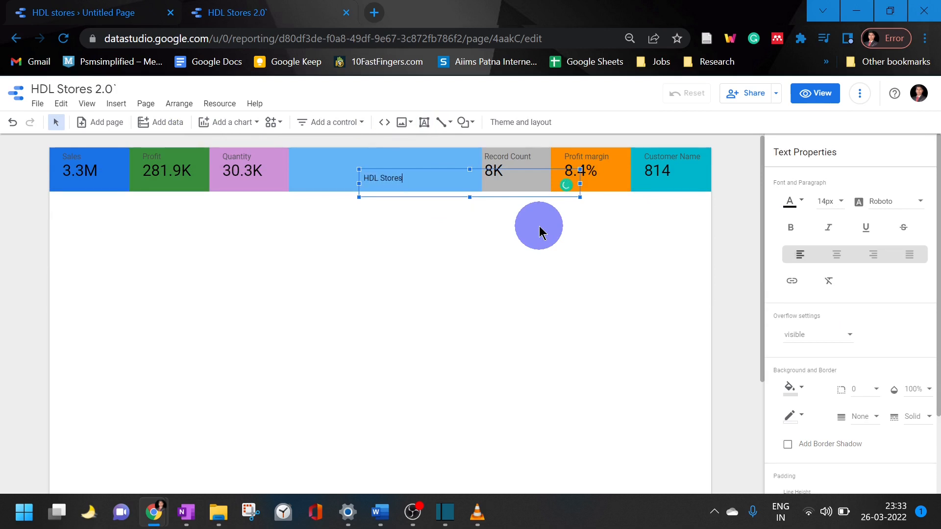
pyautogui.hotkey('ctrl', 'a')
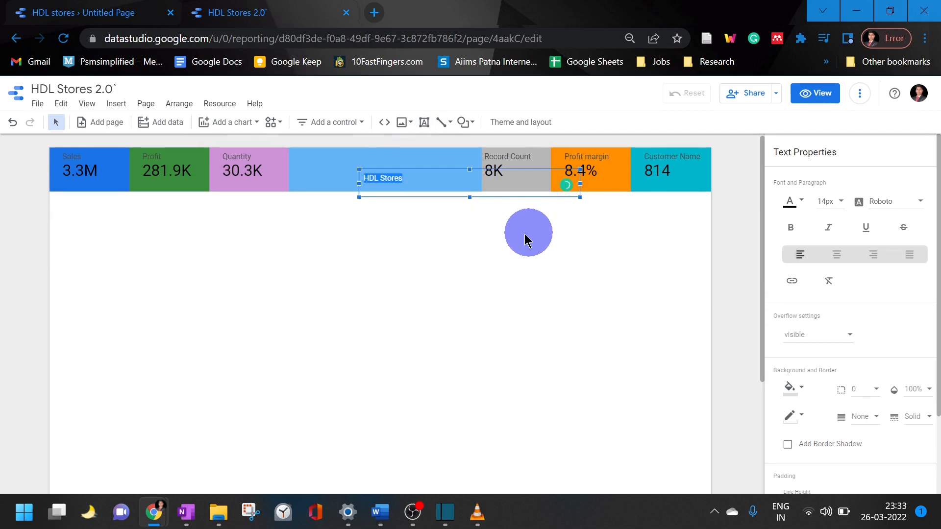
pyautogui.click(837, 200)
pyautogui.scroll(-5, 840, 264)
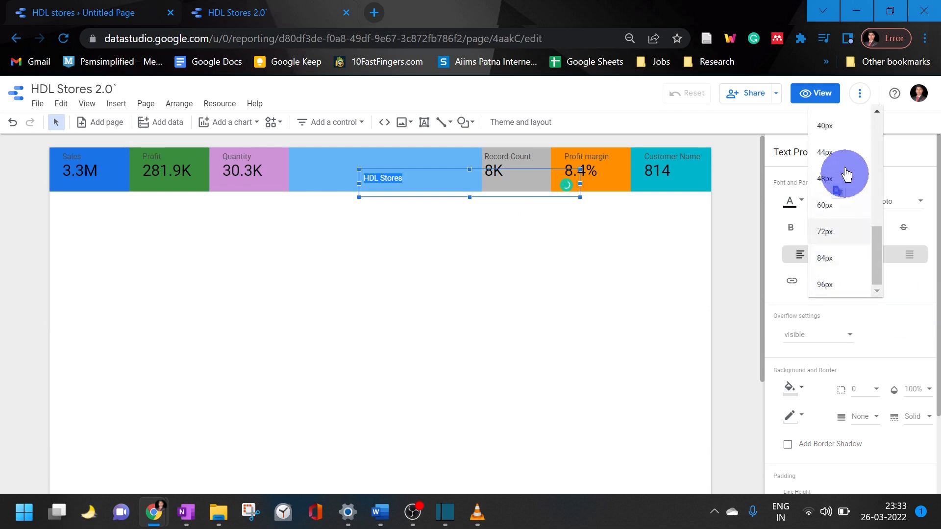
pyautogui.click(835, 173)
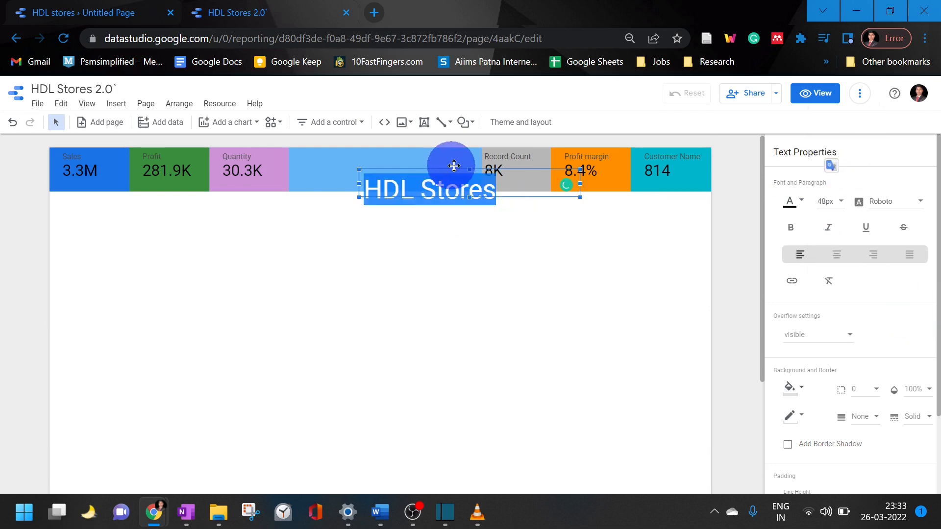
# Center the HDL Stores title within the blue rectangle and change its font color to the theme's white
pyautogui.moveTo(465, 168); pyautogui.dragTo(425, 154)
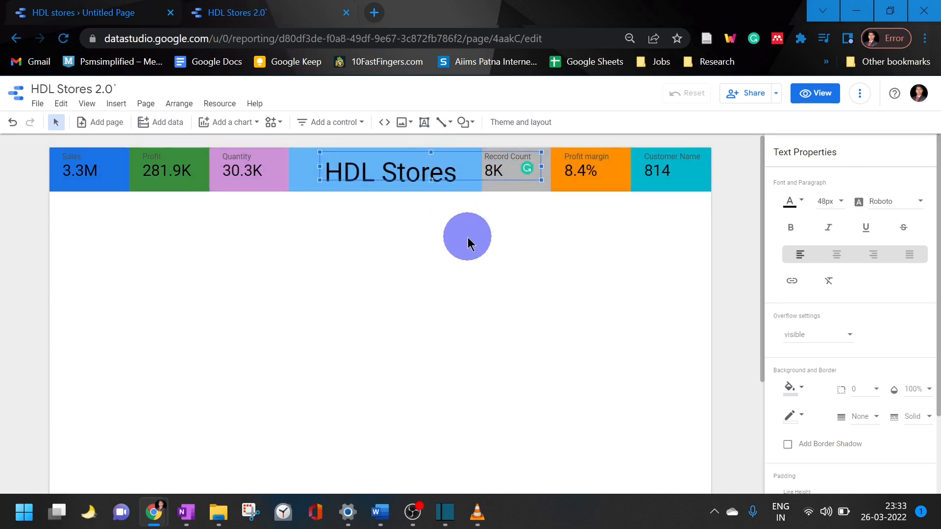
pyautogui.doubleClick(420, 174)
pyautogui.scroll(-2, 886, 365)
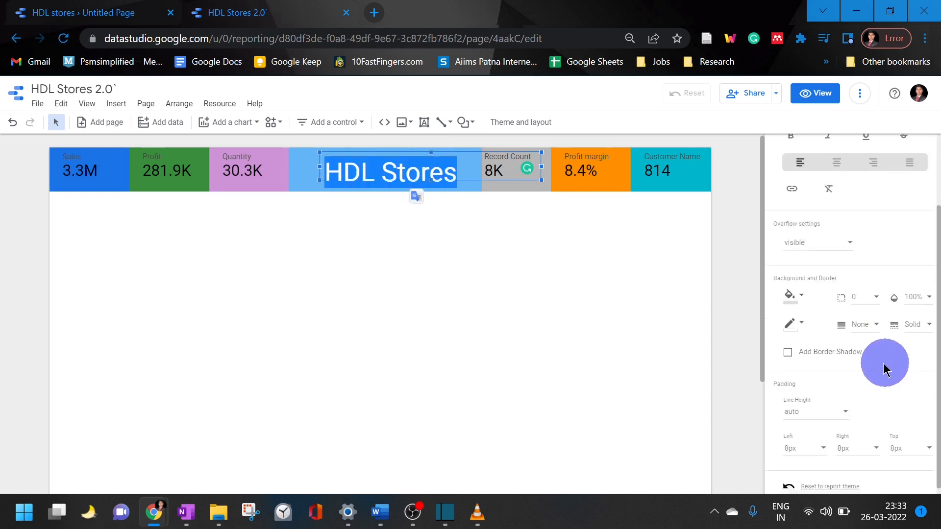
pyautogui.click(794, 316)
pyautogui.click(795, 202)
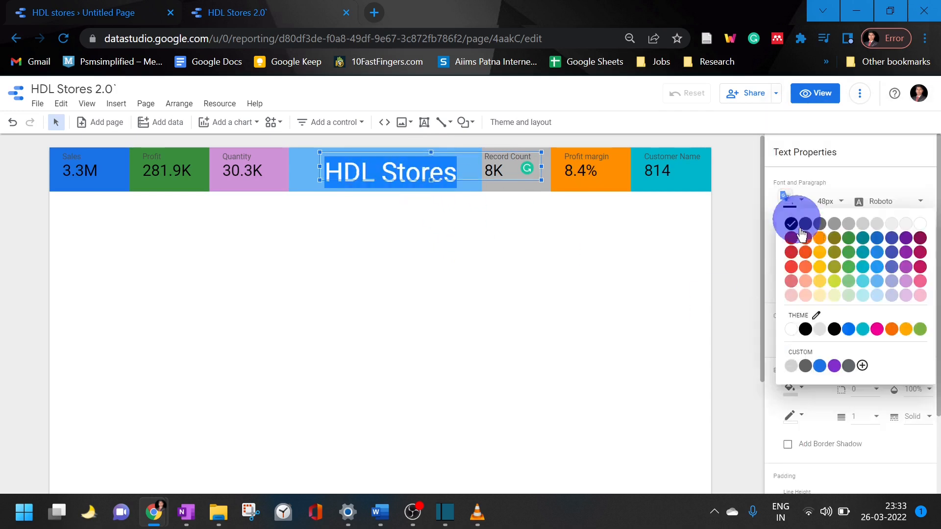
pyautogui.click(792, 329)
pyautogui.click(599, 314)
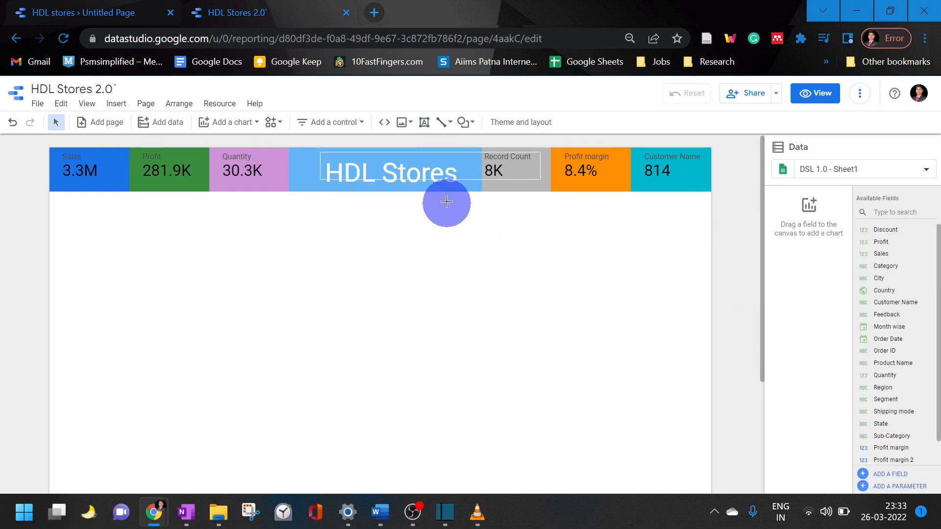
pyautogui.click(443, 172)
pyautogui.click(638, 408)
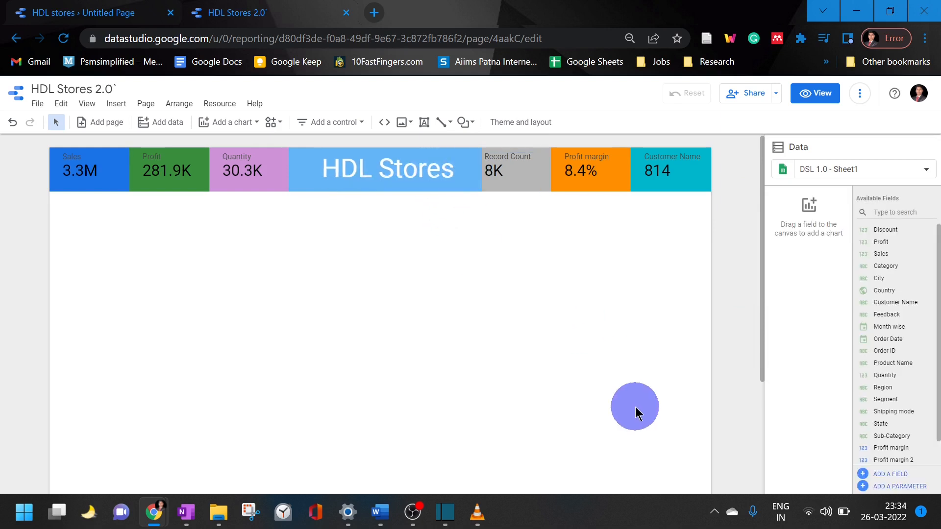
# Center-align the metric name, metric value and comparison of the Sales scorecard
pyautogui.click(527, 159)
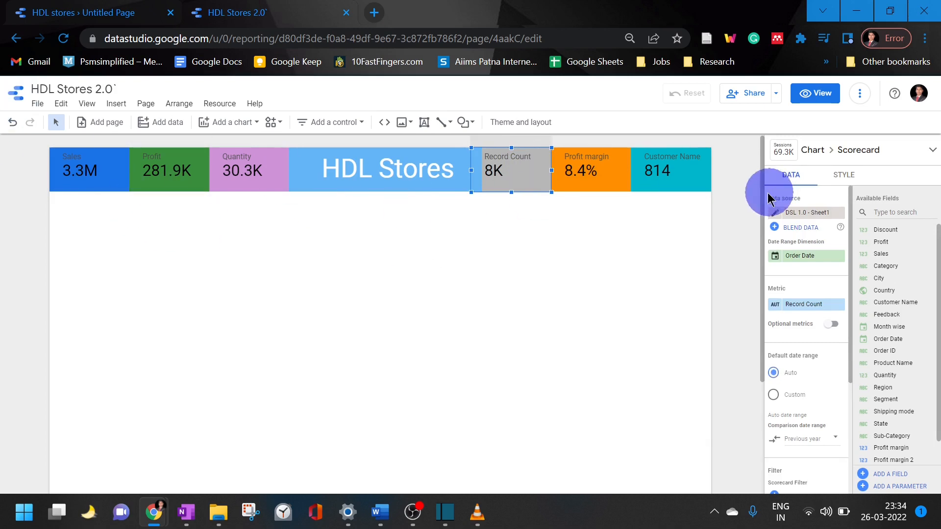
pyautogui.click(91, 162)
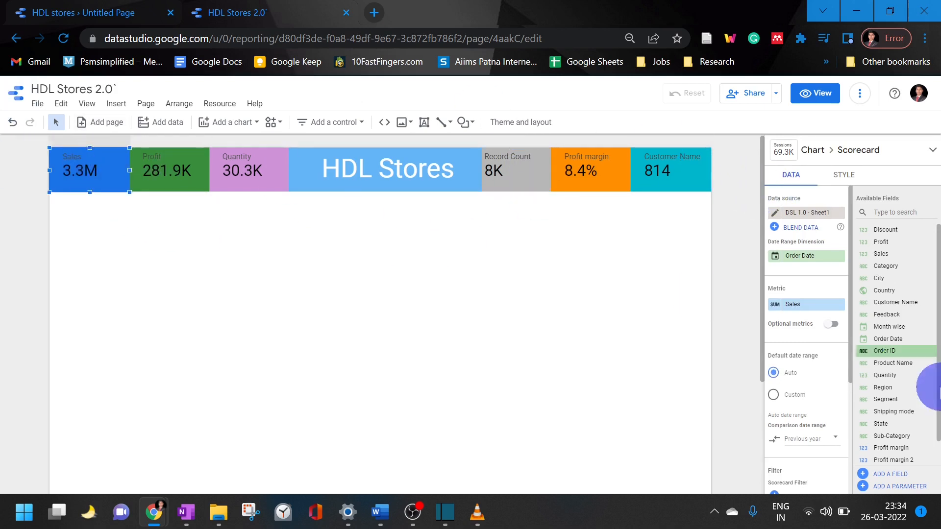
pyautogui.click(845, 174)
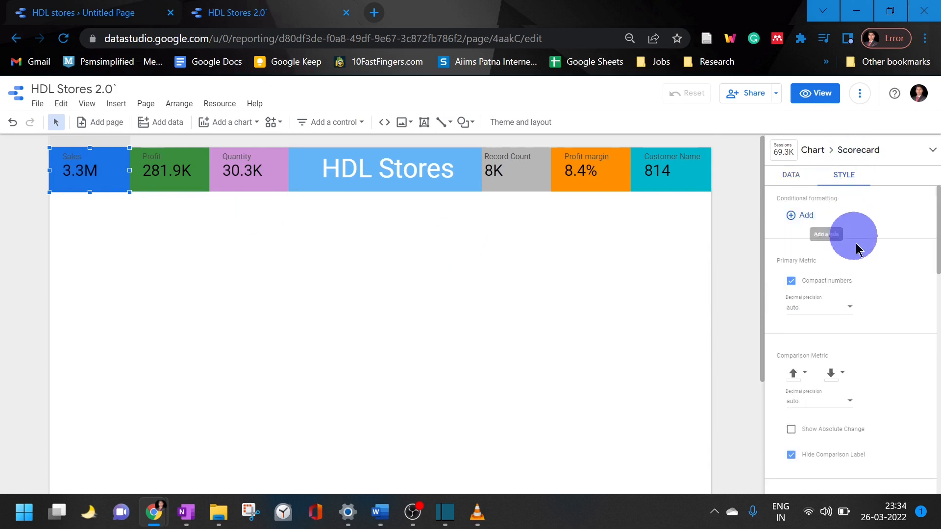
pyautogui.scroll(-8, 862, 283)
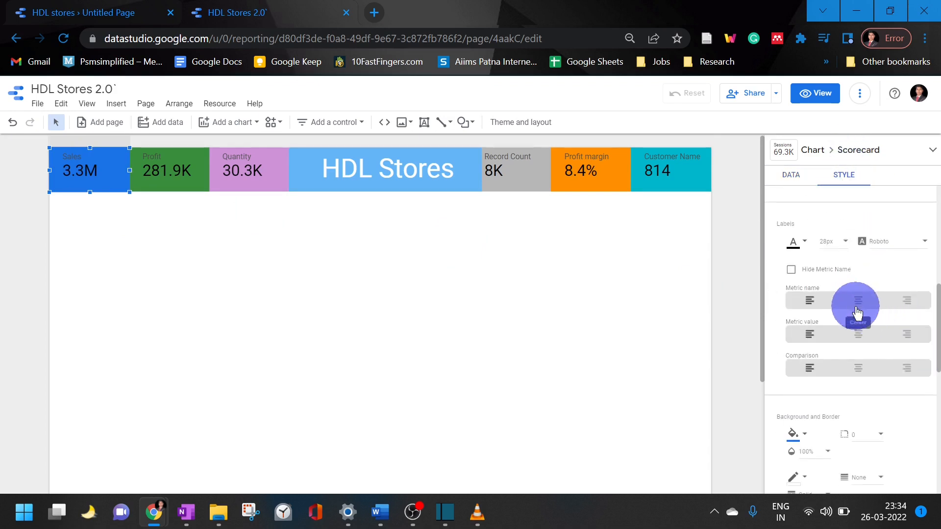
pyautogui.click(859, 301)
pyautogui.click(858, 334)
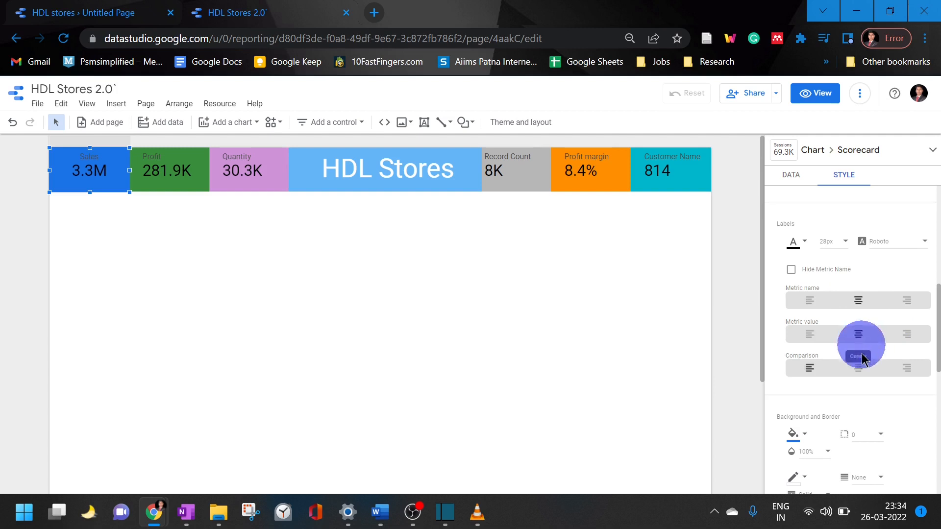
pyautogui.click(858, 368)
# Center-align the metric name, metric value and comparison of the Profit scorecard
pyautogui.click(159, 169)
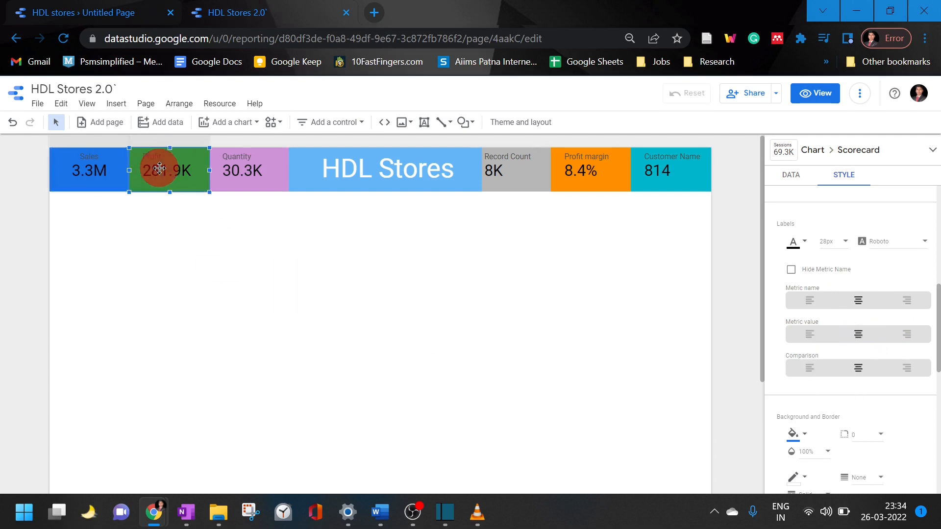
pyautogui.scroll(8, 863, 280)
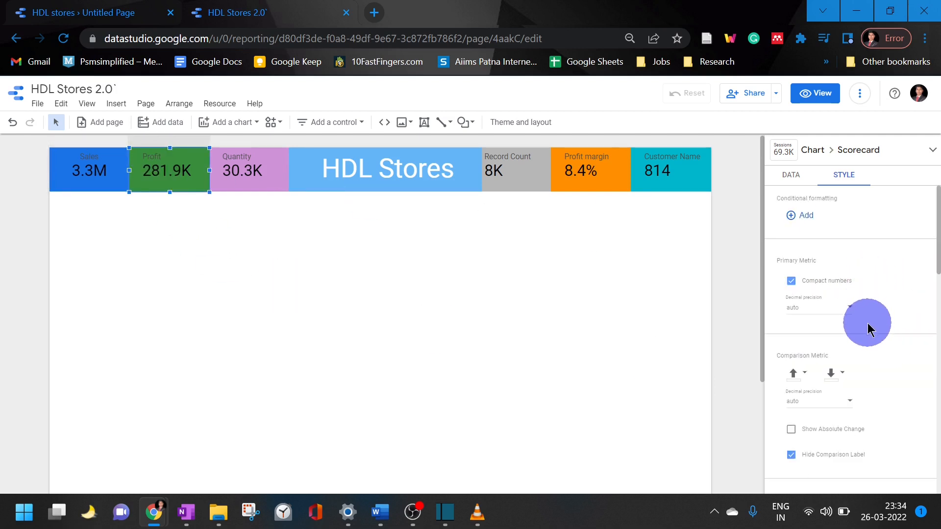
pyautogui.scroll(-5, 868, 313)
pyautogui.click(858, 300)
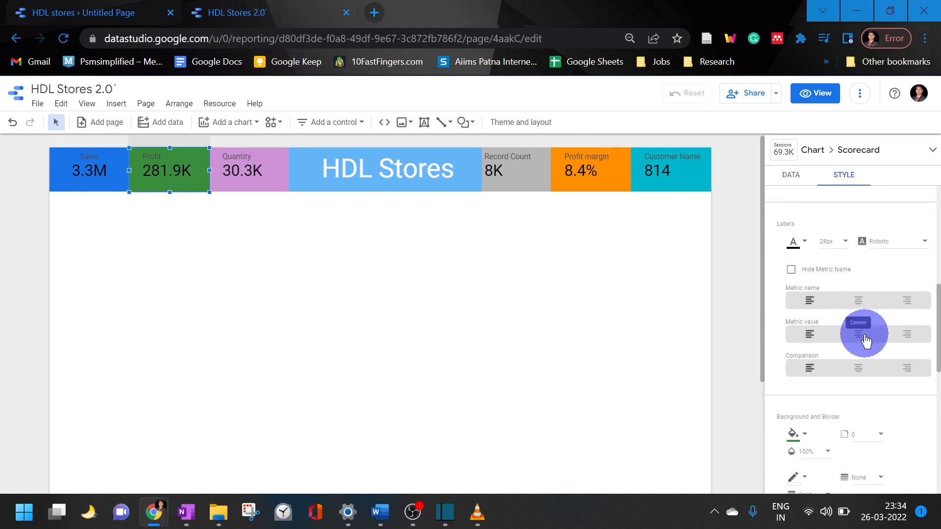
pyautogui.click(858, 334)
pyautogui.click(859, 368)
# Center-align the metric name, metric value and comparison of the Quantity scorecard
pyautogui.click(240, 168)
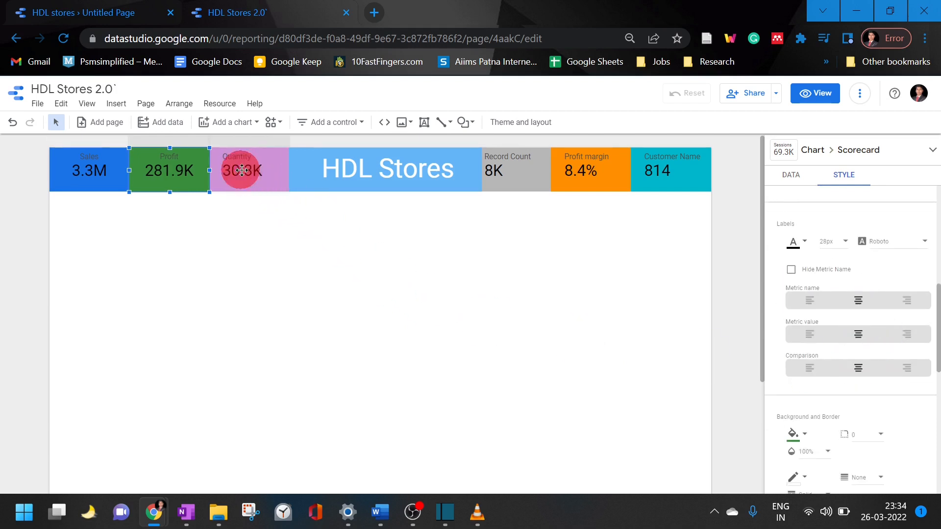
pyautogui.scroll(5, 840, 323)
pyautogui.scroll(-6, 851, 314)
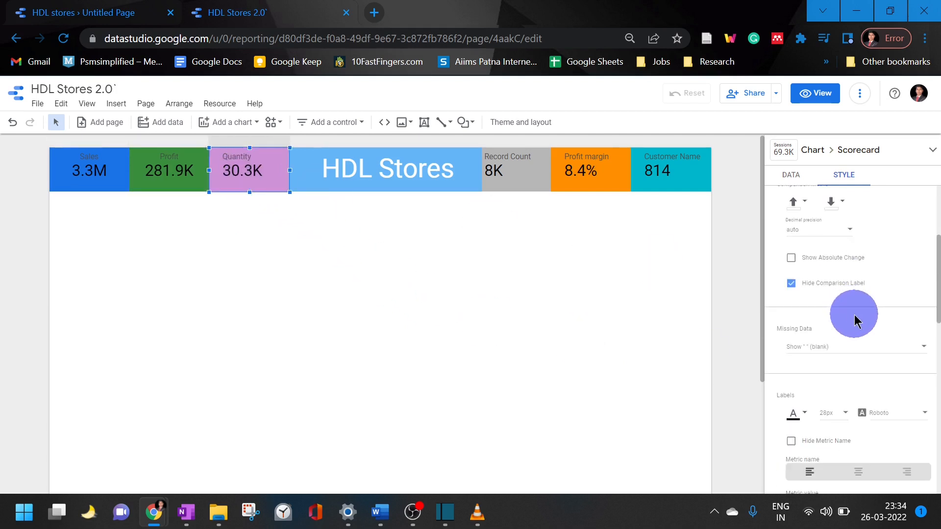
pyautogui.click(858, 300)
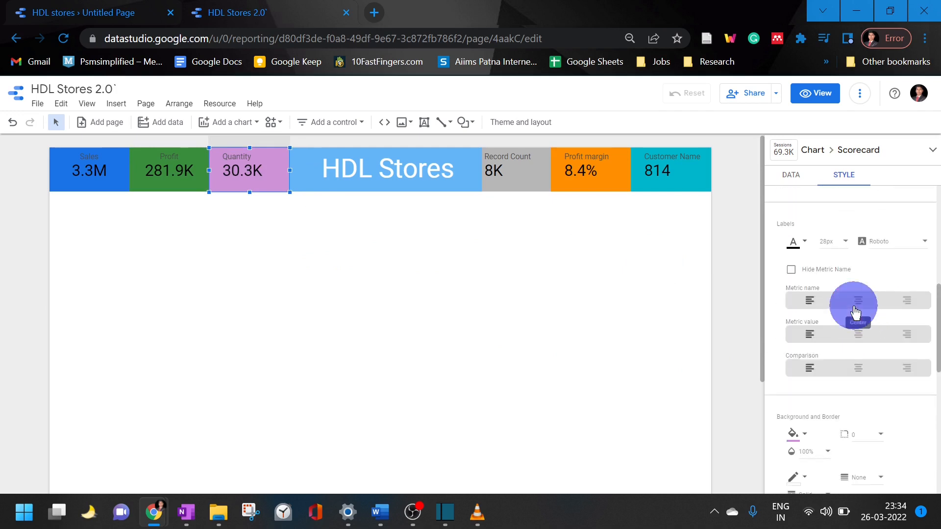
pyautogui.click(858, 335)
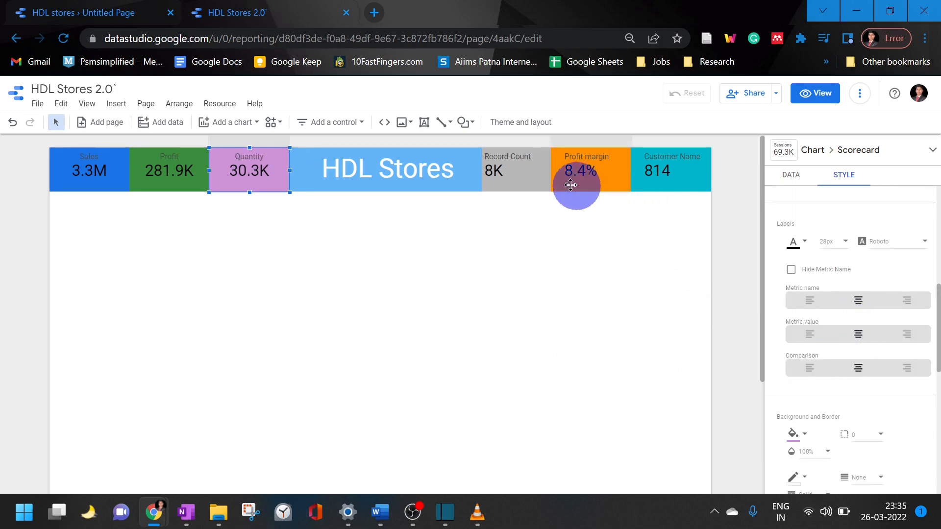
# Center-align the metric name, metric value and comparison of the Record Count scorecard
pyautogui.click(490, 167)
pyautogui.scroll(6, 882, 323)
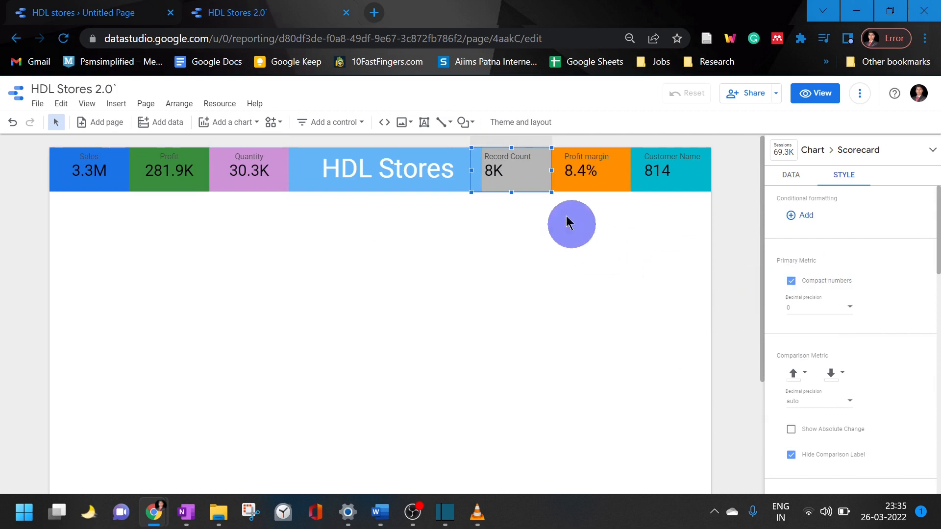
pyautogui.scroll(-5, 926, 386)
pyautogui.click(859, 300)
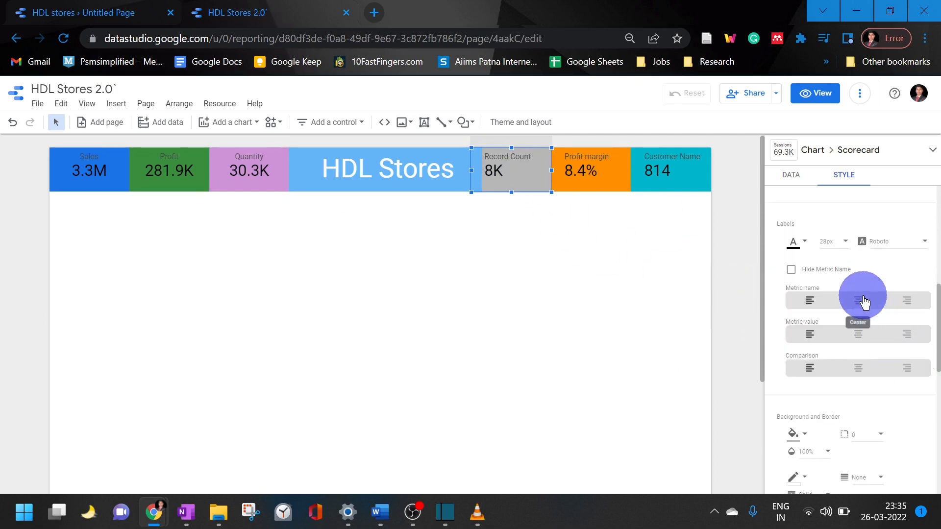
pyautogui.click(858, 334)
pyautogui.click(860, 368)
# Center-align the metric name, metric value and comparison of the Profit margin scorecard
pyautogui.click(629, 185)
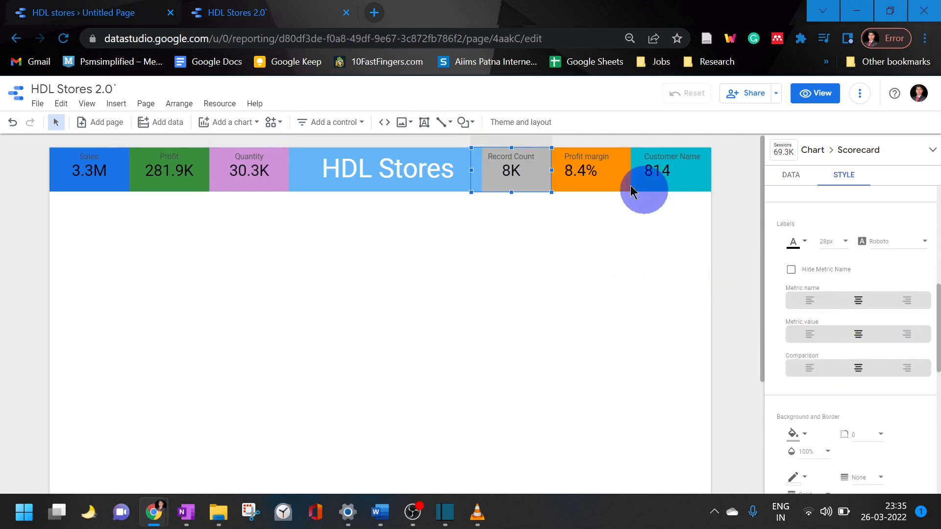
pyautogui.click(872, 333)
pyautogui.scroll(5, 872, 333)
pyautogui.scroll(-3, 863, 325)
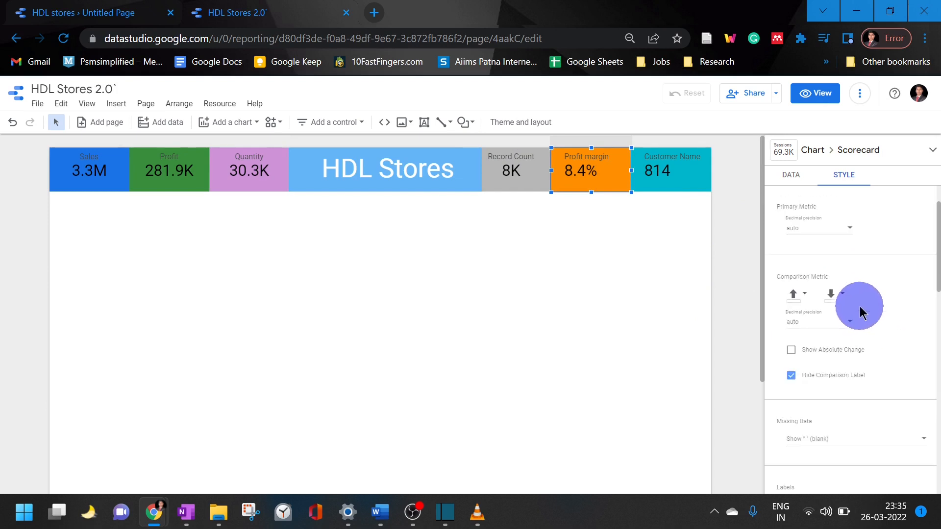
pyautogui.scroll(3, 863, 325)
pyautogui.scroll(-4, 862, 325)
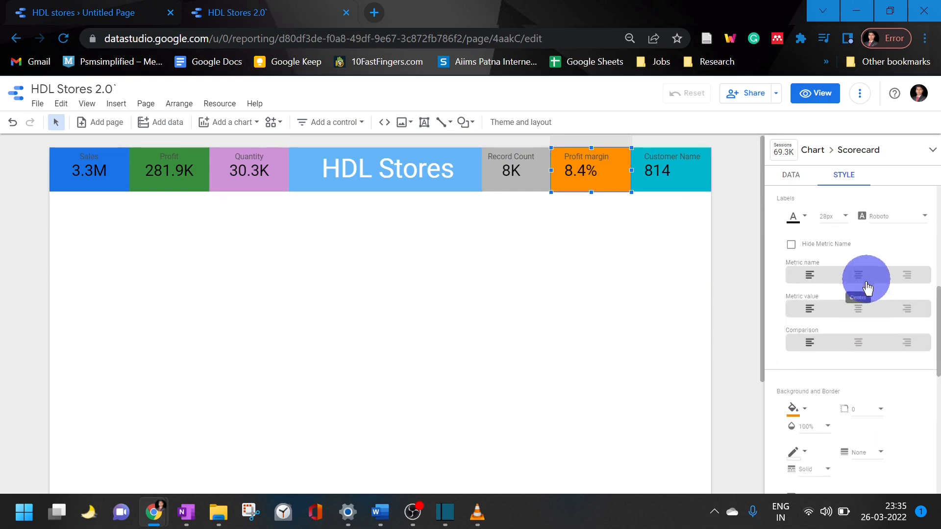
pyautogui.click(859, 275)
pyautogui.click(858, 309)
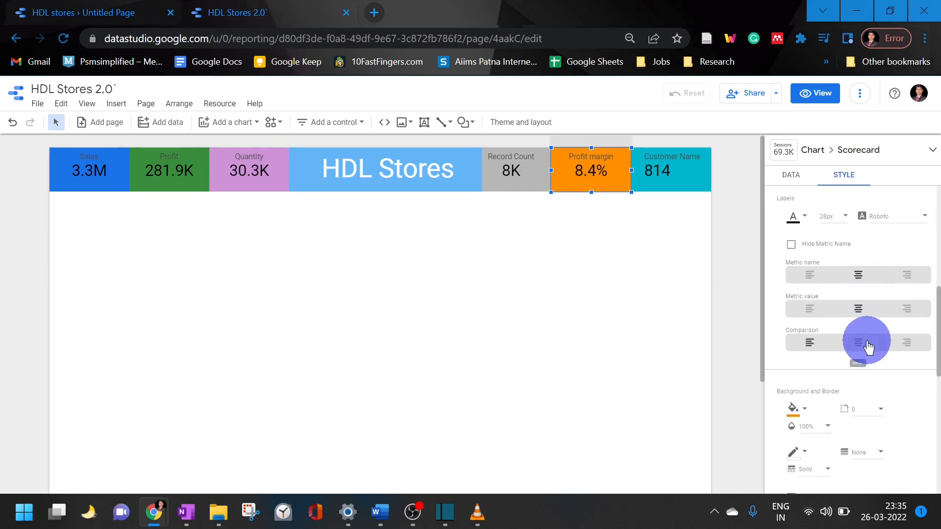
# Center-align the metric name, metric value and comparison of the Customer Name scorecard, leaving nothing selected
pyautogui.click(682, 185)
pyautogui.scroll(4, 863, 304)
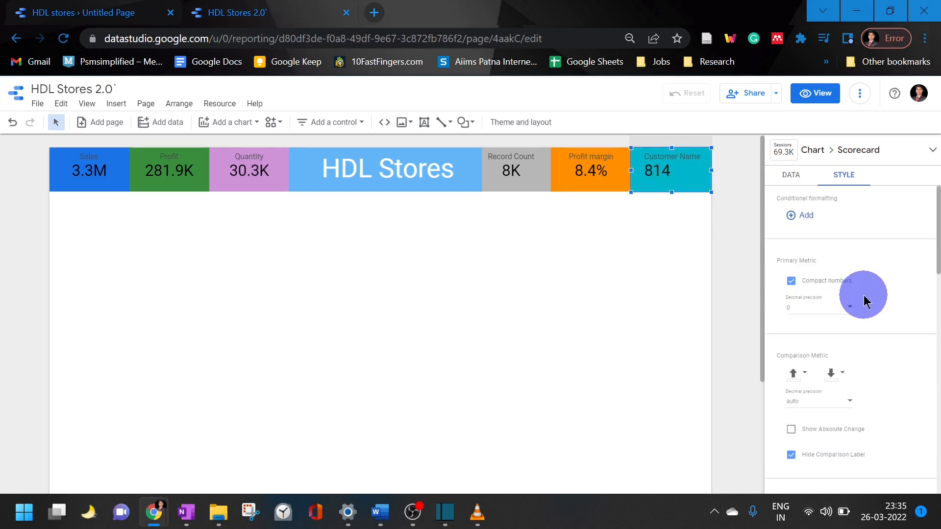
pyautogui.scroll(-5, 865, 326)
pyautogui.scroll(3, 872, 314)
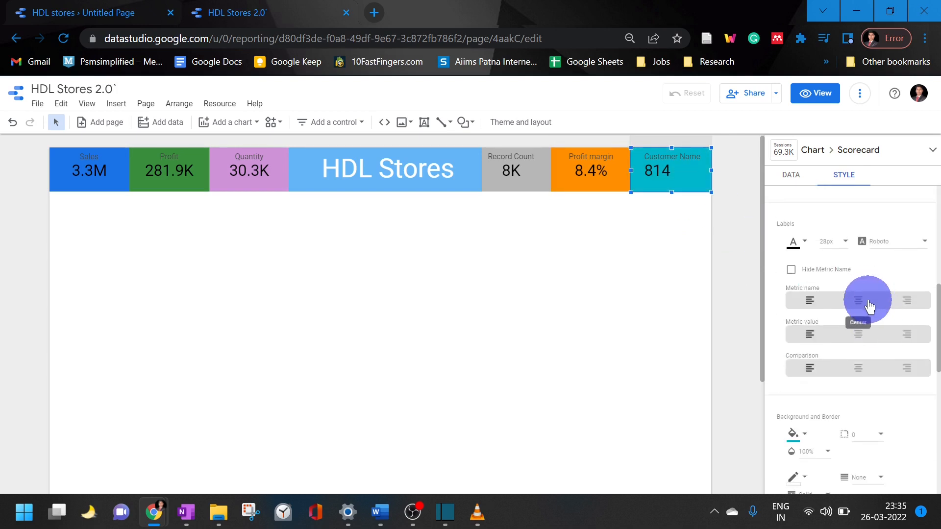
pyautogui.click(859, 334)
pyautogui.click(861, 368)
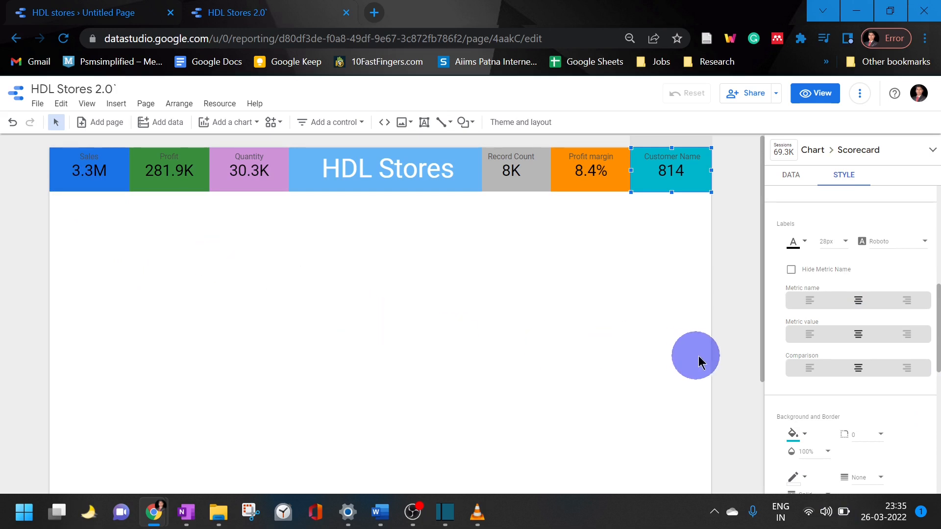
pyautogui.click(734, 362)
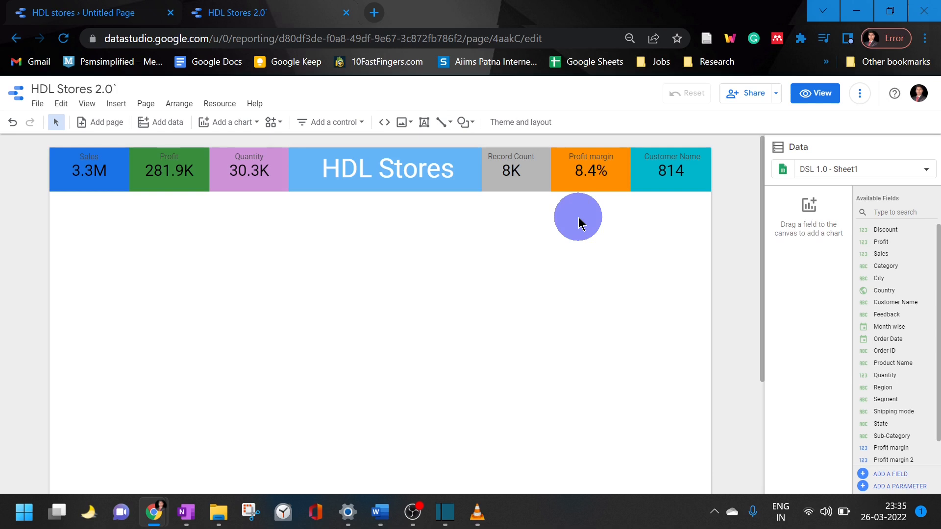
# Draw a rectangle across the full page width directly below the scorecard row and fill it black
pyautogui.click(462, 126)
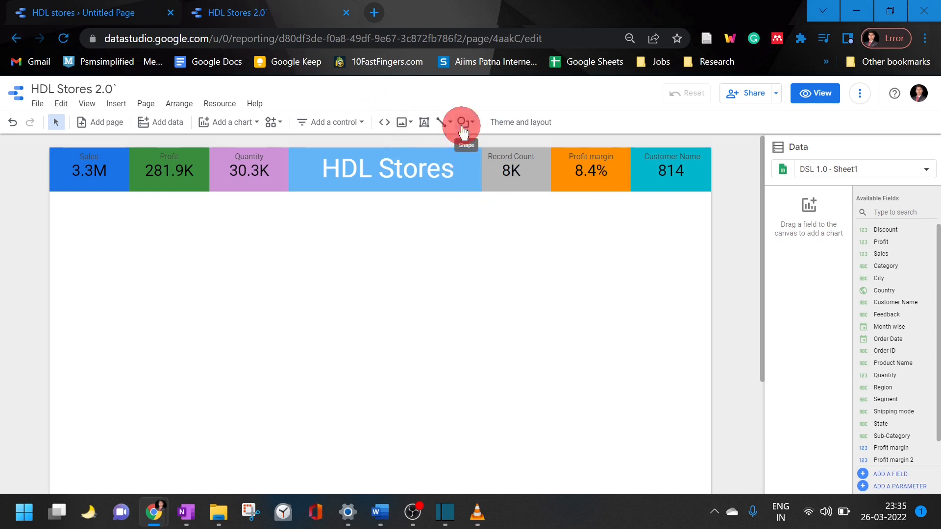
pyautogui.click(471, 145)
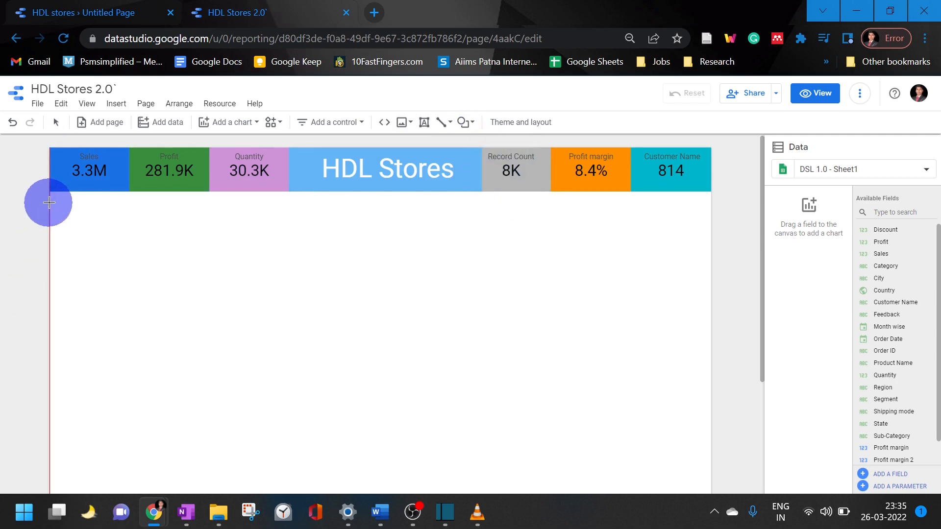
pyautogui.moveTo(50, 192); pyautogui.dragTo(711, 475)
pyautogui.scroll(5, 710, 475)
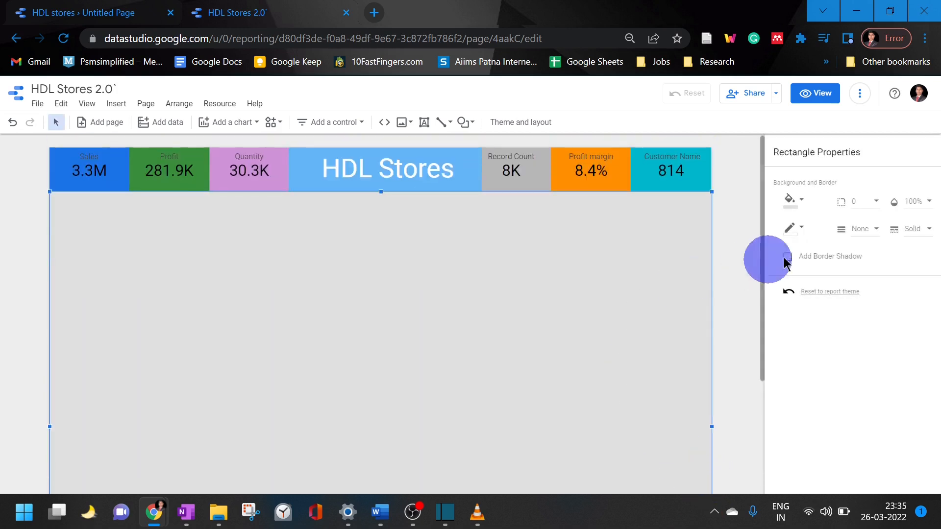
pyautogui.click(790, 199)
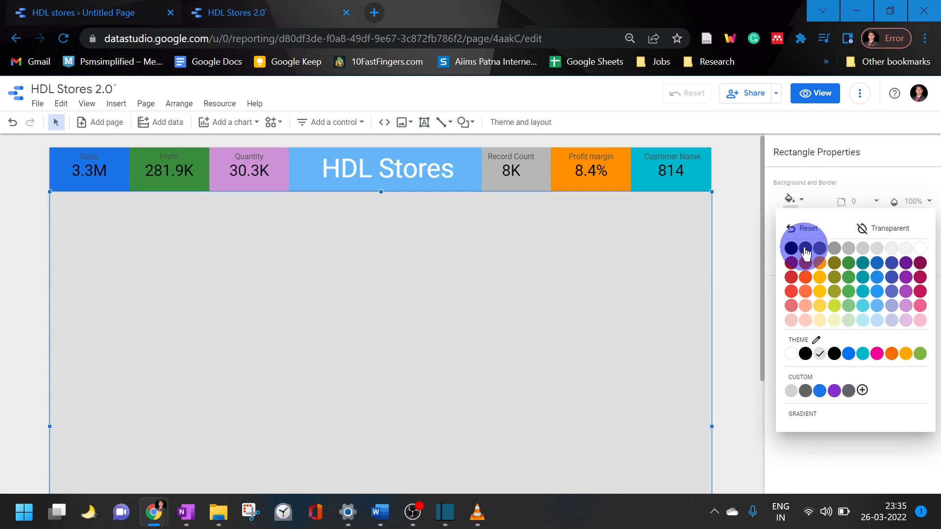
pyautogui.click(791, 249)
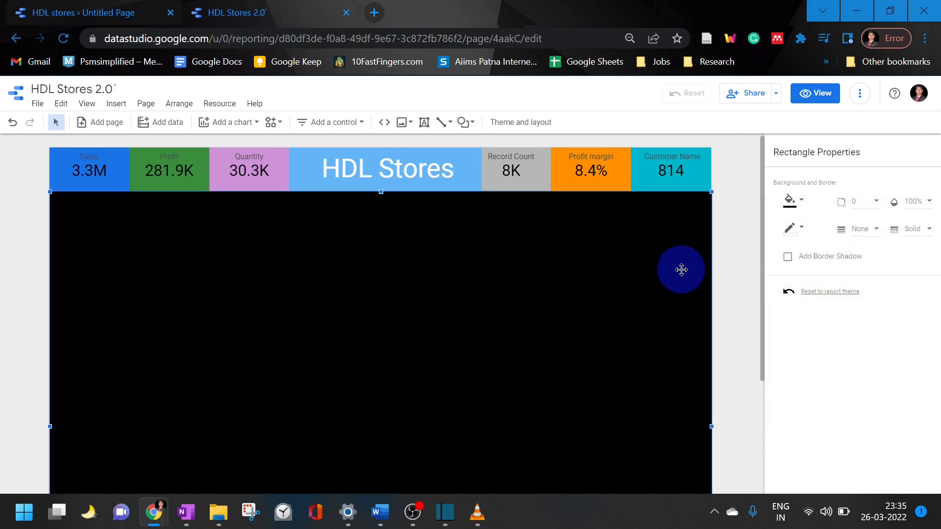
pyautogui.click(736, 258)
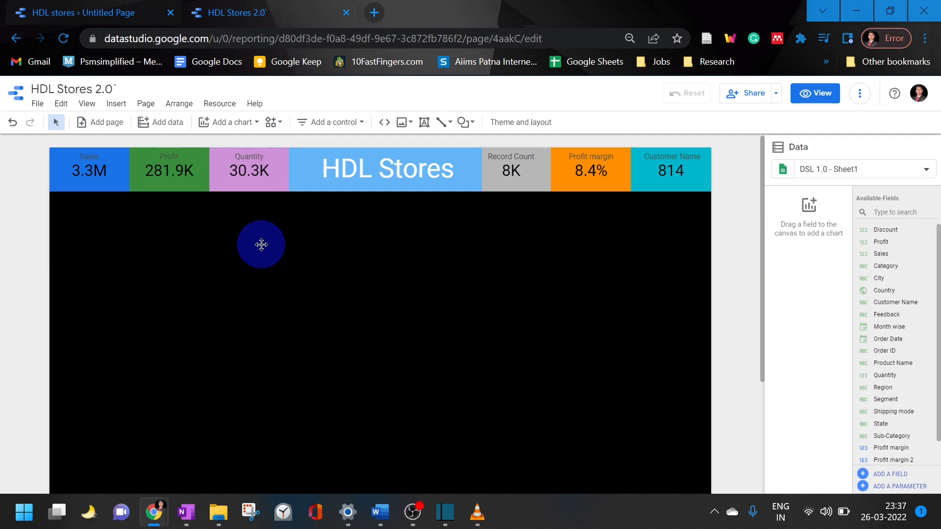
# Send the black rectangle to the back of the page's stacking order
pyautogui.click(262, 243)
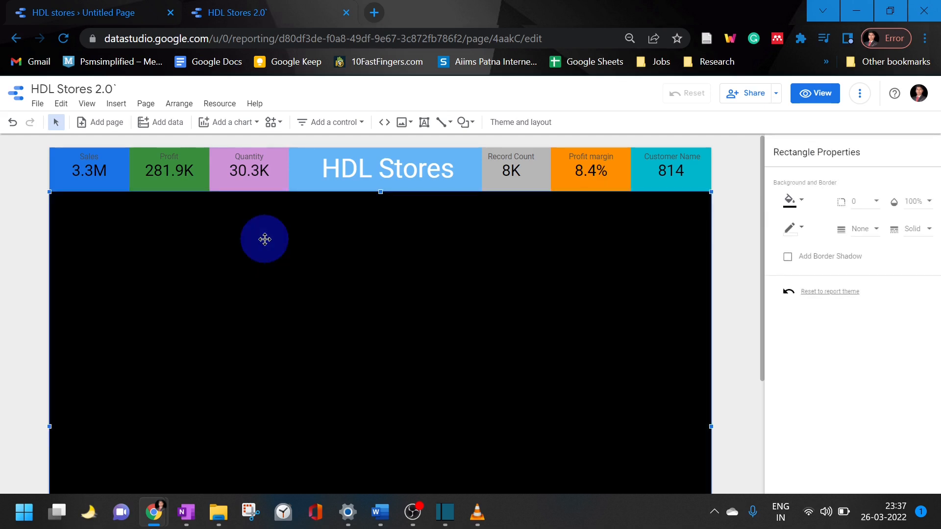
pyautogui.rightClick(264, 239)
pyautogui.moveTo(336, 419)
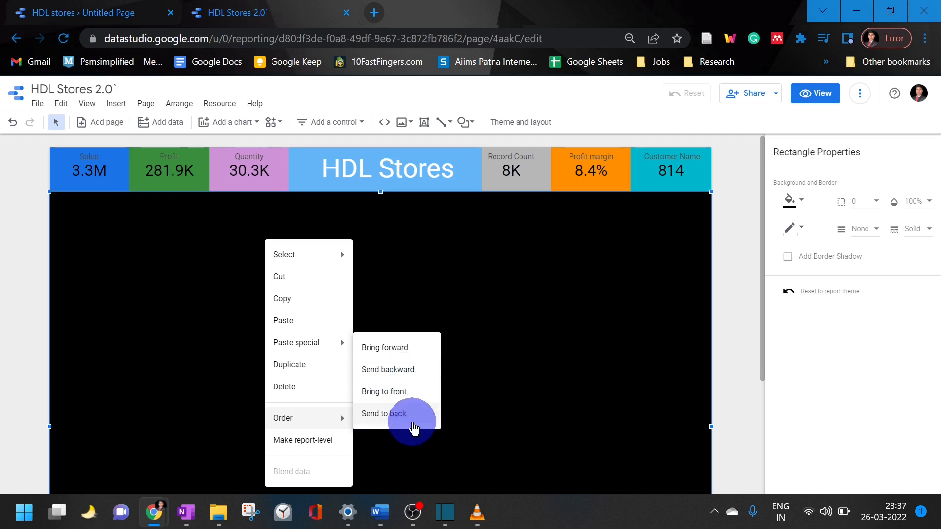
pyautogui.click(398, 415)
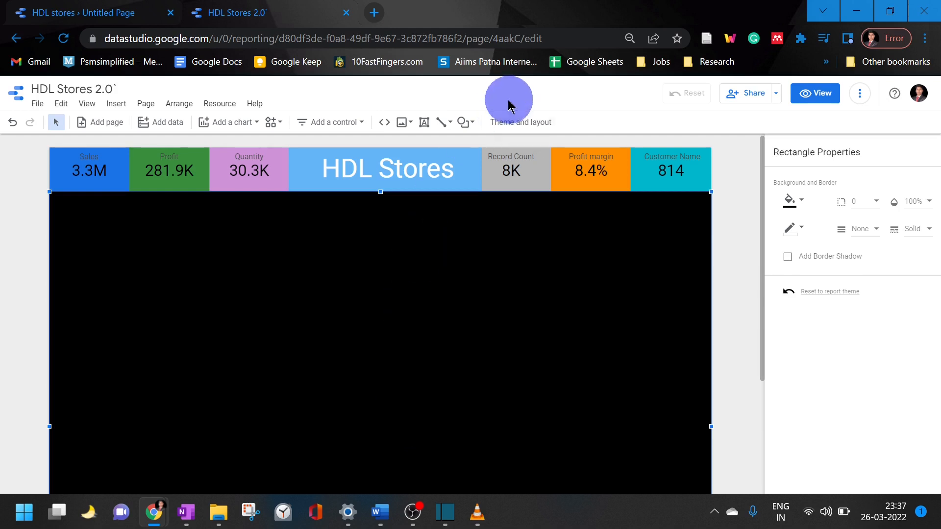
# Add a date range control on the black rectangle, just below the Sales and Profit scorecards
pyautogui.click(347, 127)
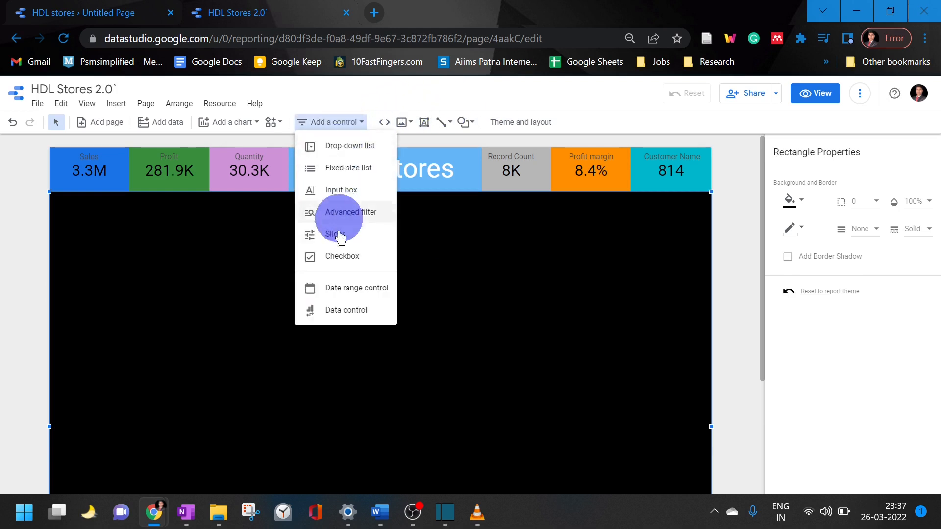
pyautogui.click(320, 289)
pyautogui.moveTo(145, 225); pyautogui.dragTo(58, 206)
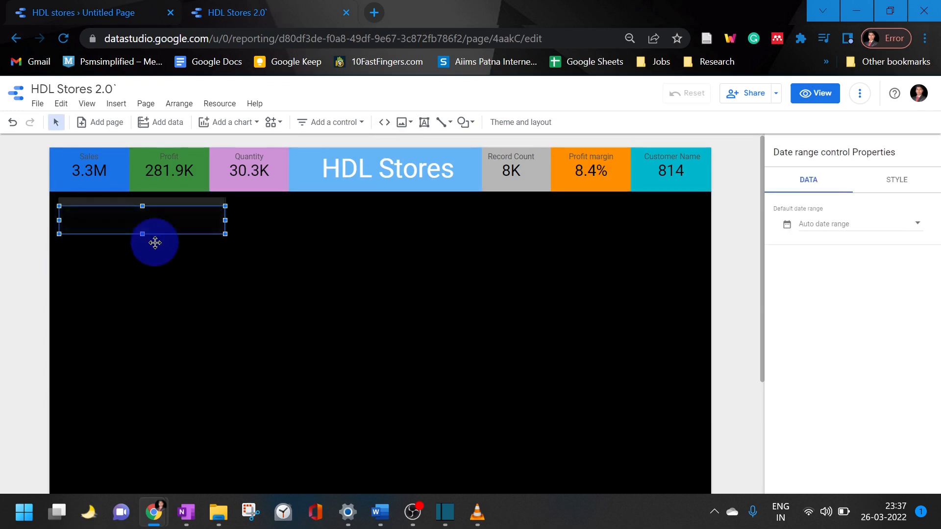
pyautogui.click(162, 213)
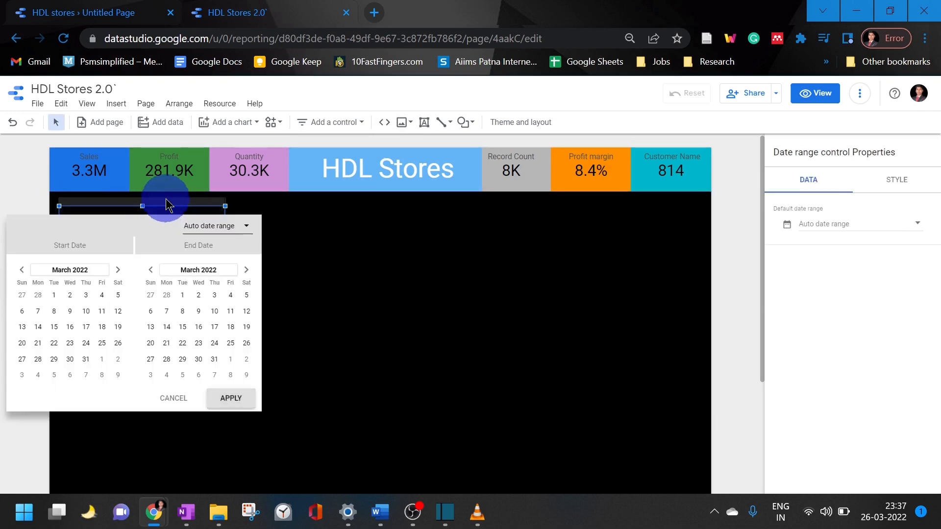
pyautogui.click(163, 210)
# Give the date range control a light yellow background and shrink it to a shorter, narrower box
pyautogui.click(922, 188)
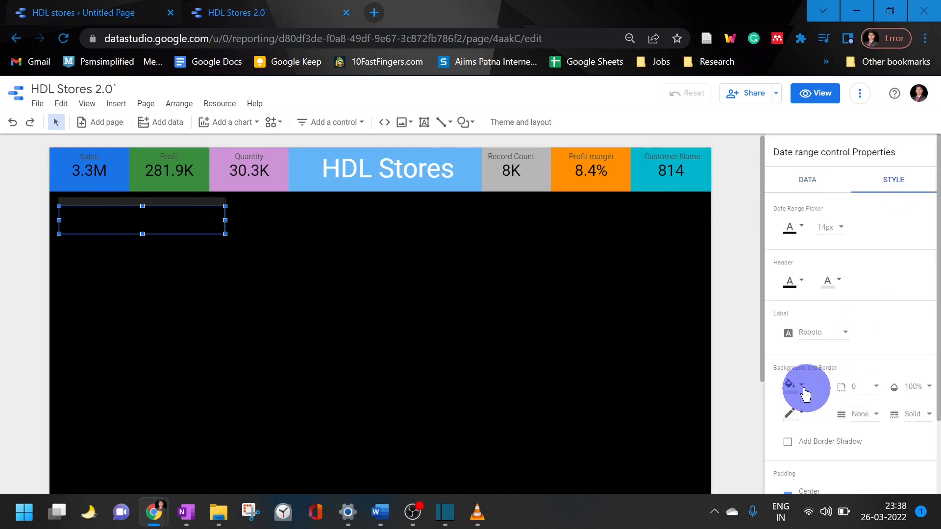
pyautogui.click(803, 387)
pyautogui.click(818, 260)
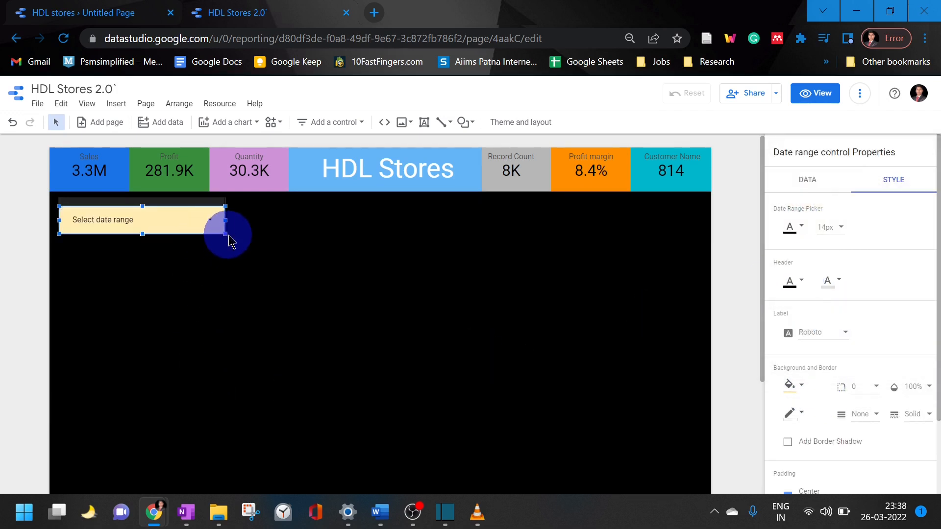
pyautogui.moveTo(225, 234); pyautogui.dragTo(197, 229)
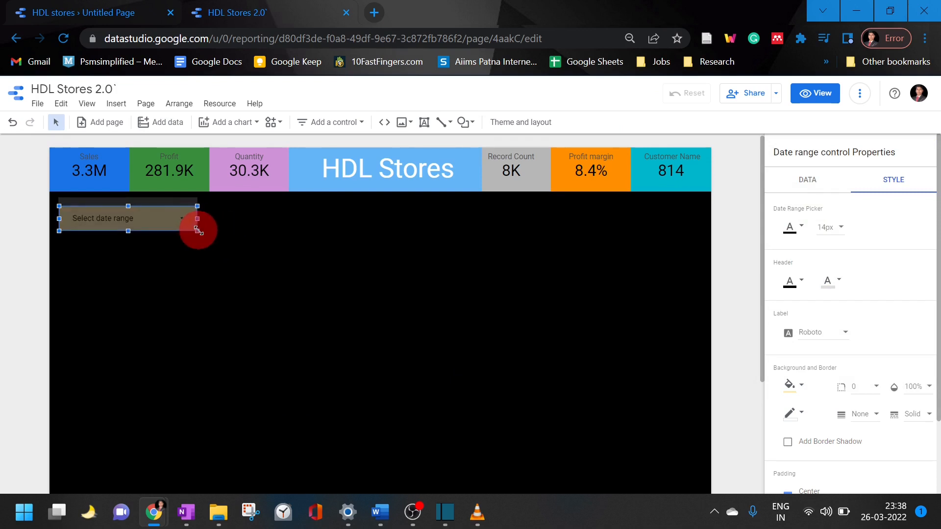
pyautogui.moveTo(197, 230); pyautogui.dragTo(195, 225)
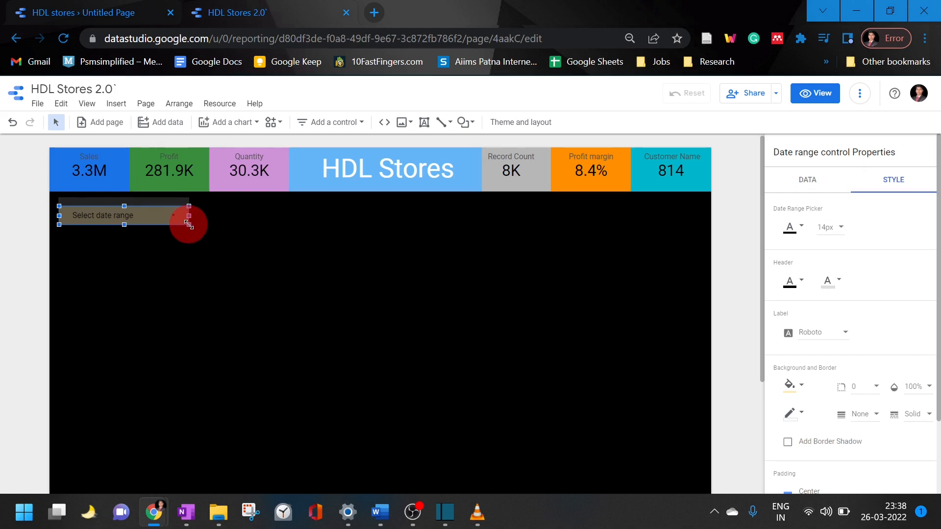
pyautogui.moveTo(188, 225); pyautogui.dragTo(189, 225)
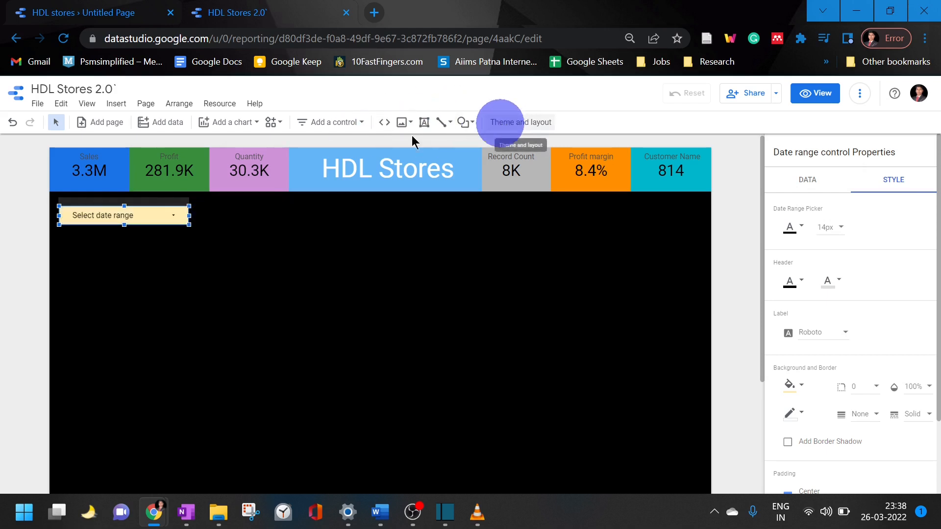
# Add a drop-down list control beside the date range control and set its control field to Region
pyautogui.click(326, 126)
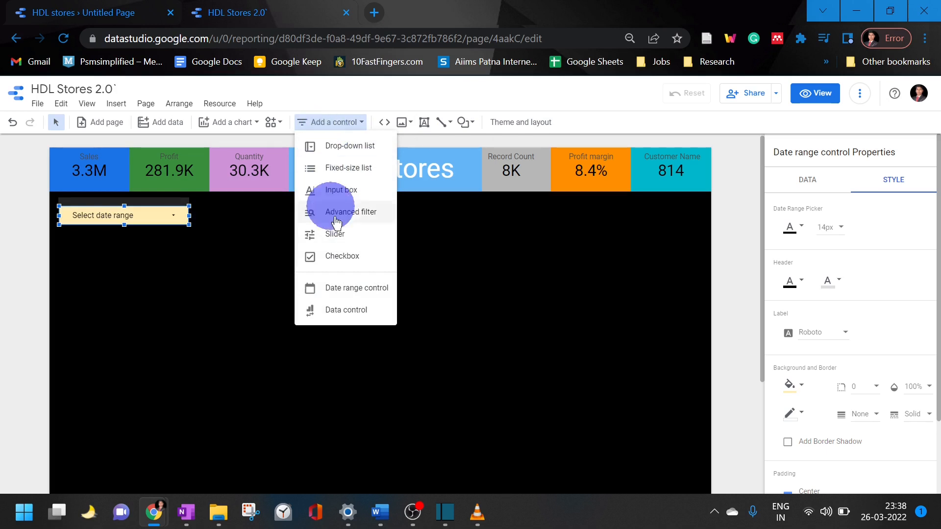
pyautogui.click(356, 146)
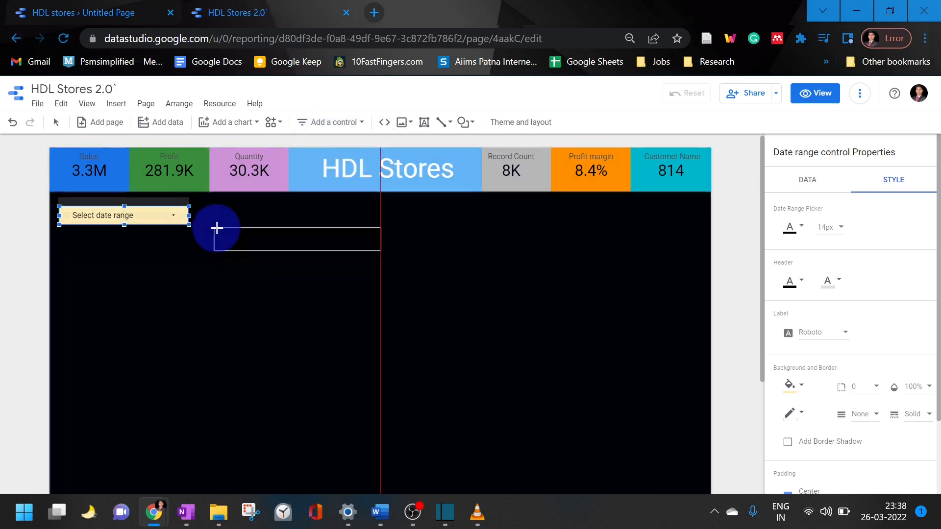
pyautogui.click(210, 212)
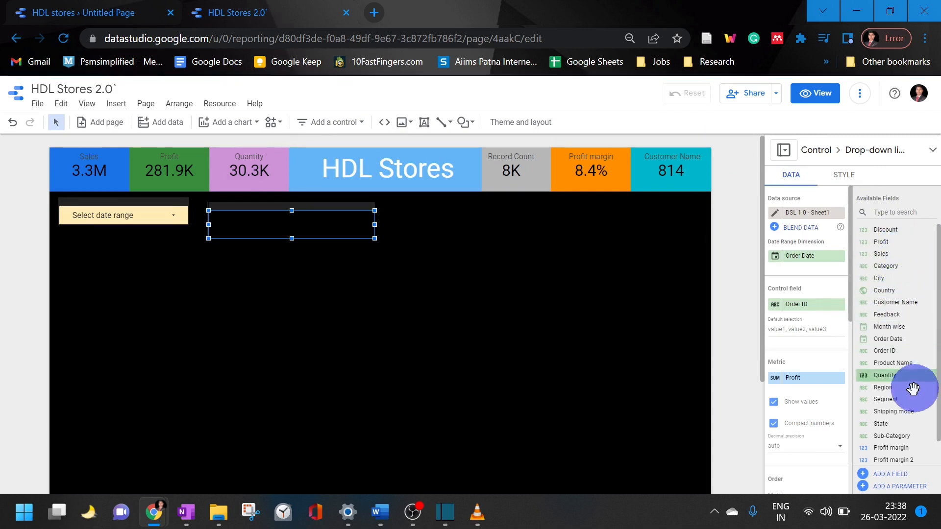
pyautogui.moveTo(913, 388); pyautogui.dragTo(824, 305)
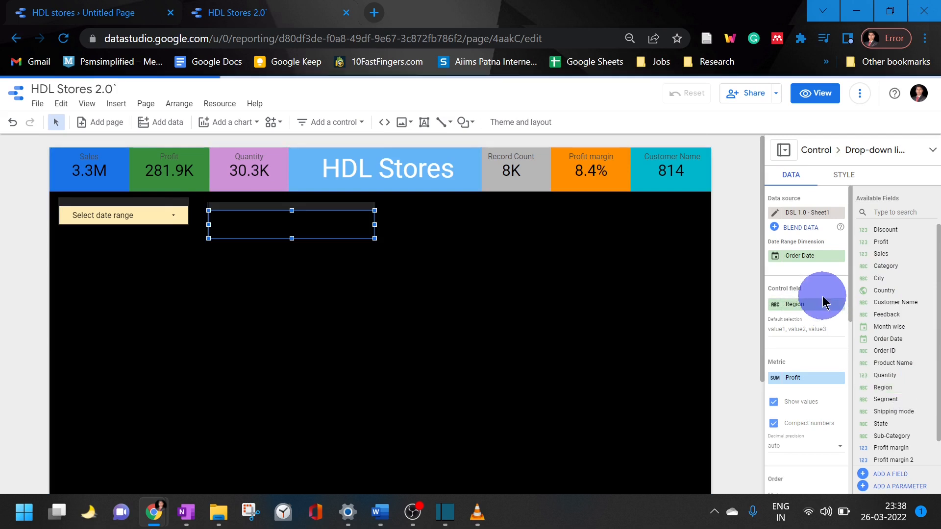
# Give the Region drop-down list the same light yellow background as the date range control
pyautogui.click(844, 177)
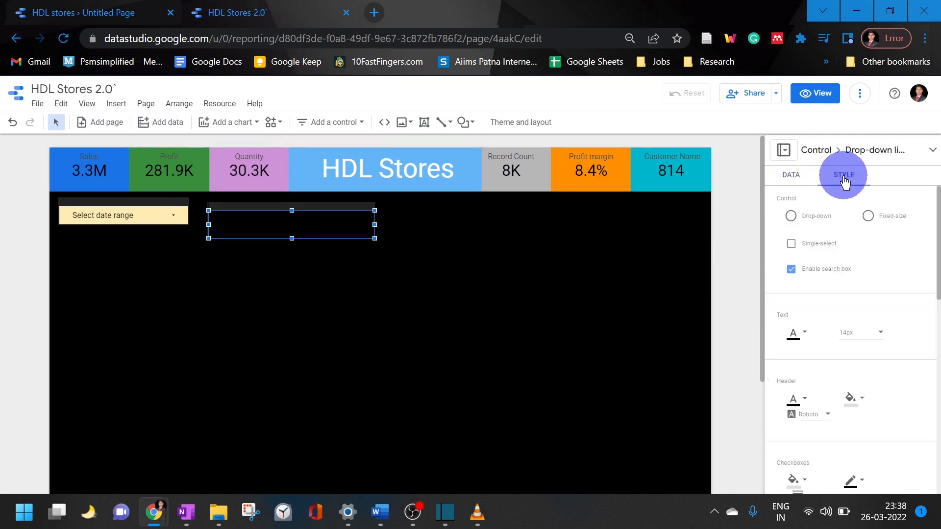
pyautogui.scroll(-3, 874, 282)
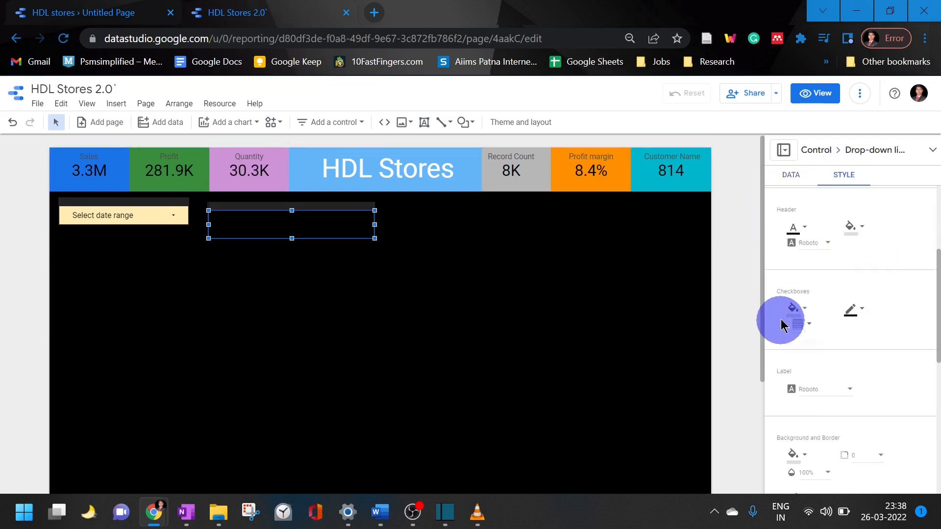
pyautogui.click(792, 309)
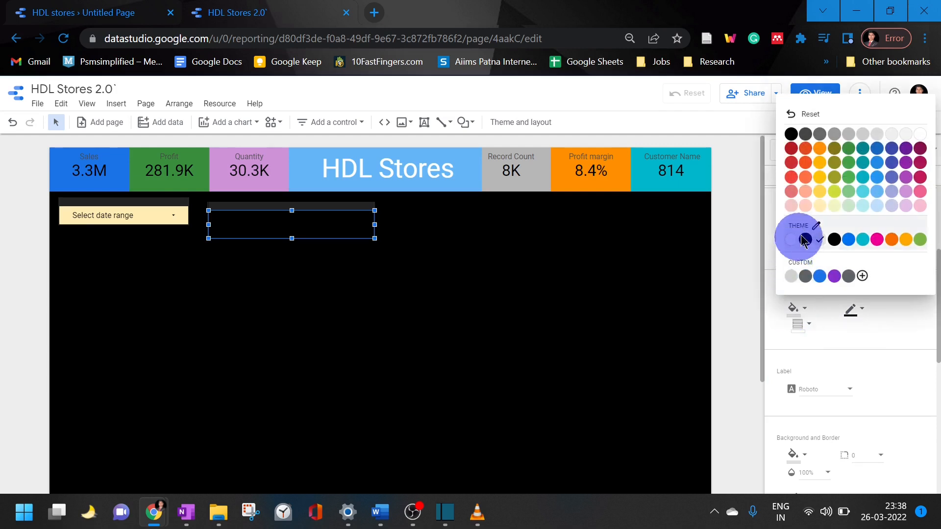
pyautogui.click(818, 209)
pyautogui.scroll(3, 882, 254)
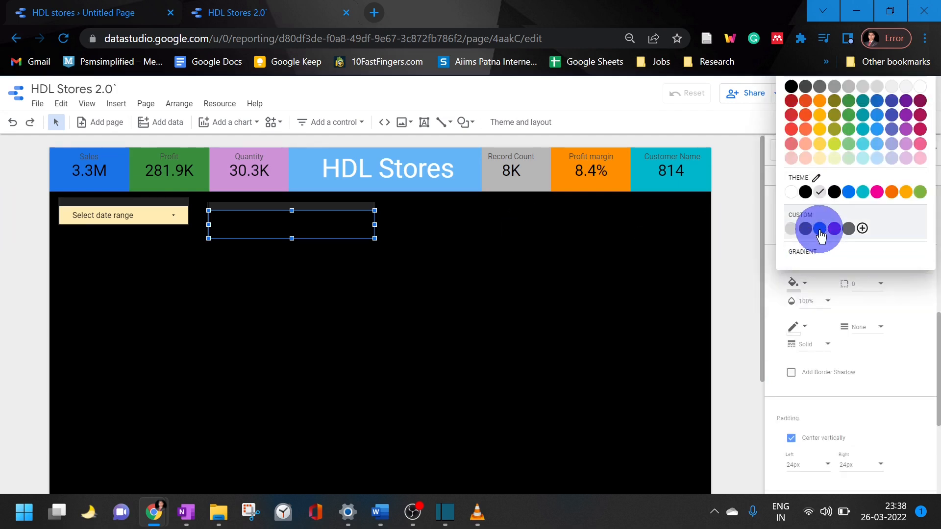
pyautogui.click(820, 159)
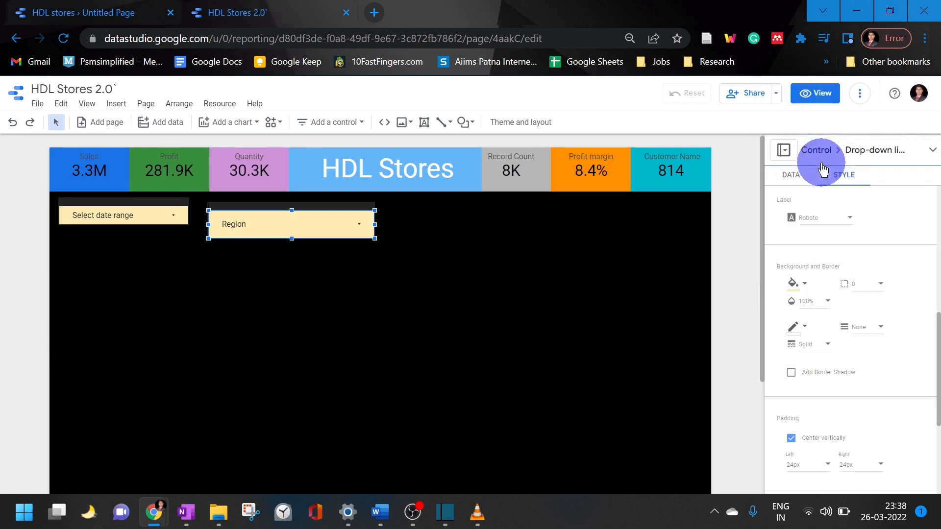
# Check the Region drop-down's values, then shrink the control to the date range control's height and place it directly alongside
pyautogui.click(367, 235)
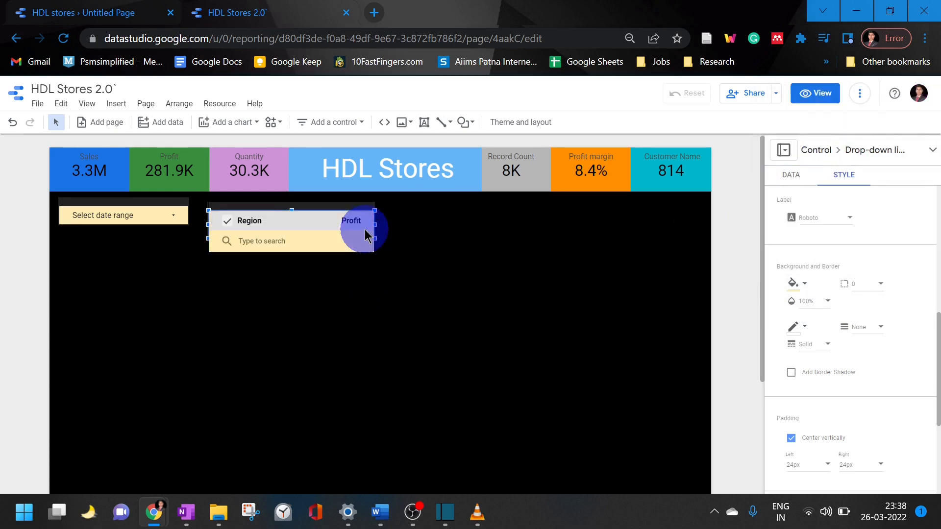
pyautogui.click(436, 286)
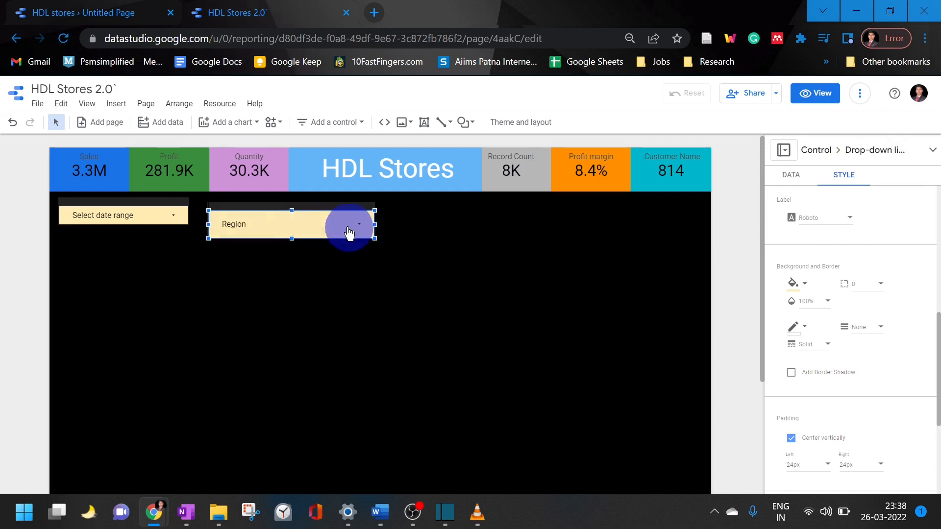
pyautogui.click(339, 223)
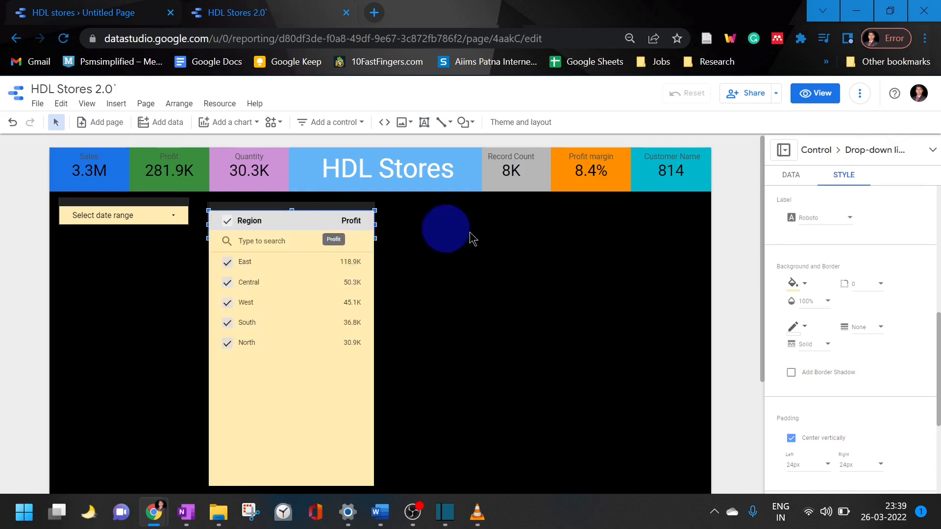
pyautogui.click(497, 242)
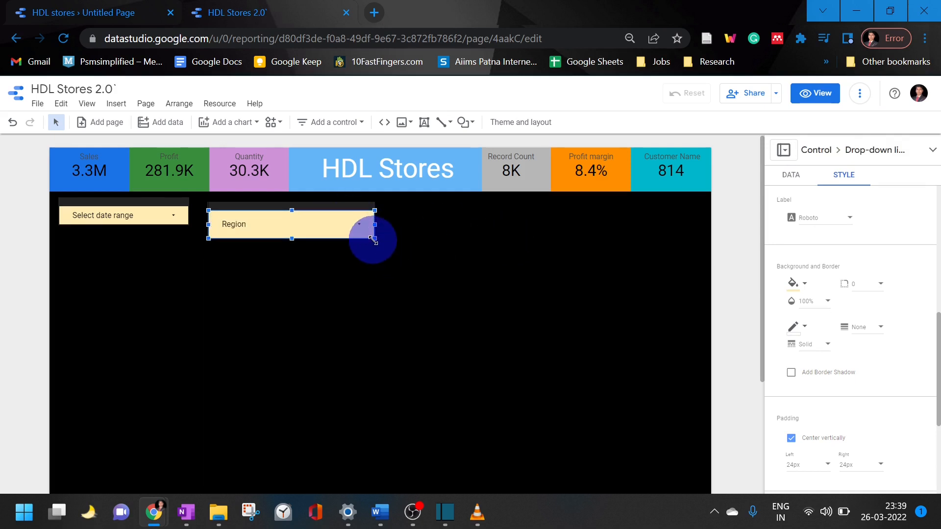
pyautogui.moveTo(374, 239); pyautogui.dragTo(254, 216)
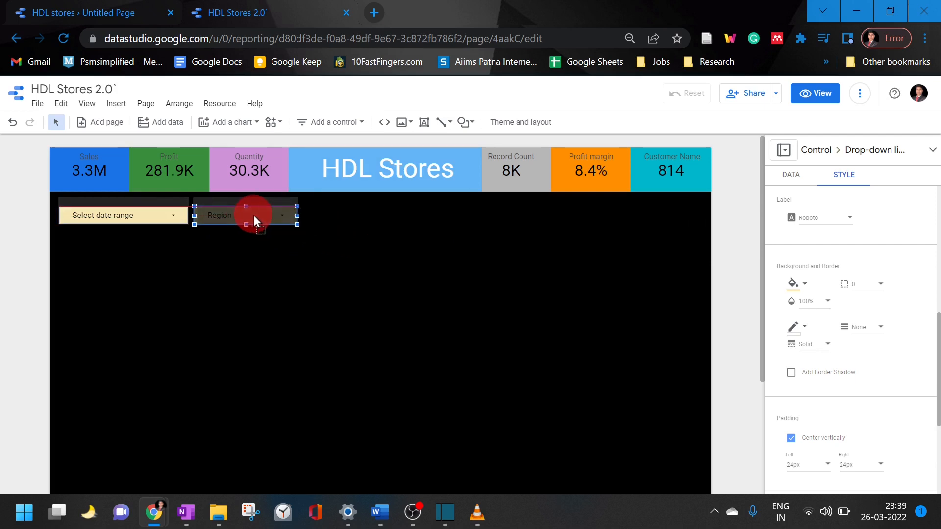
# Move the date range control and the Region drop-down slightly closer to the black rectangle's upper-left corner, keeping them aligned
pyautogui.moveTo(130, 219)
pyautogui.mouseDown()
pyautogui.moveTo(117, 219)
pyautogui.moveTo(126, 217)
pyautogui.mouseUp()
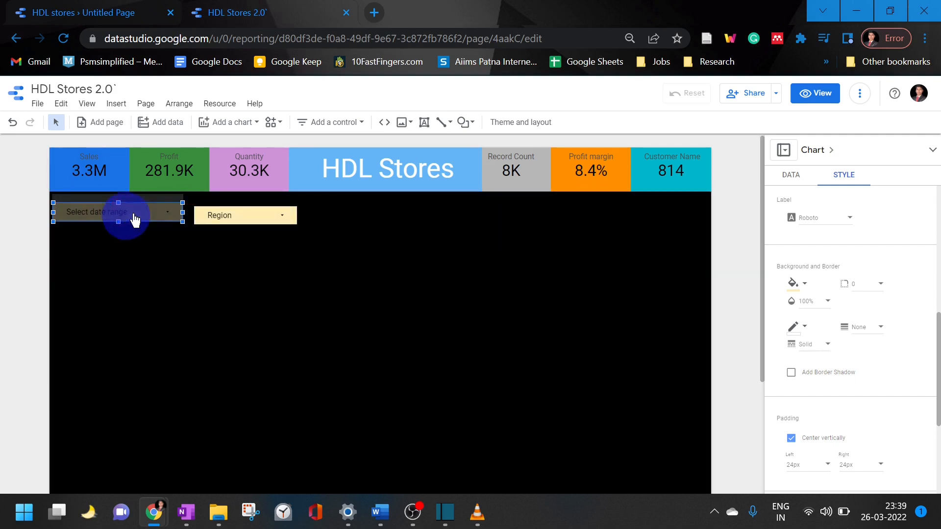
pyautogui.moveTo(227, 216); pyautogui.dragTo(219, 211)
pyautogui.click(363, 285)
pyautogui.click(243, 217)
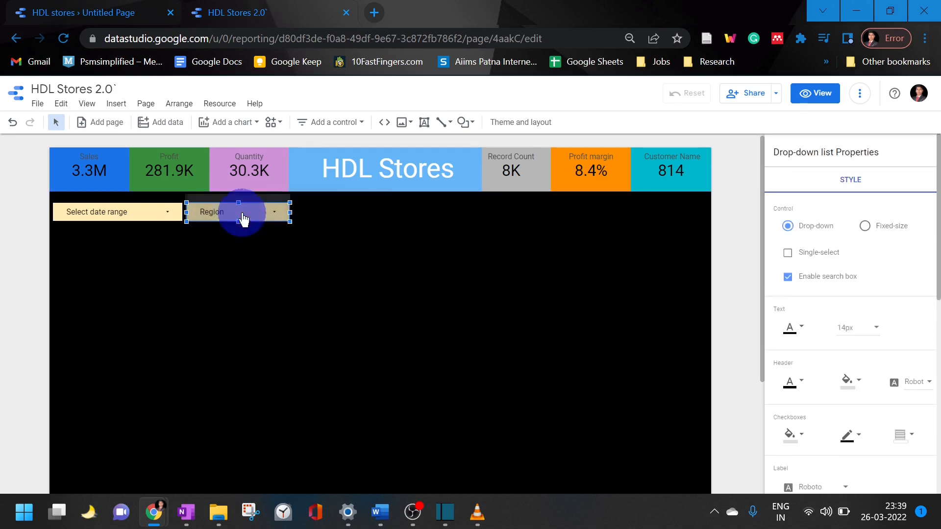
pyautogui.click(448, 249)
pyautogui.click(448, 247)
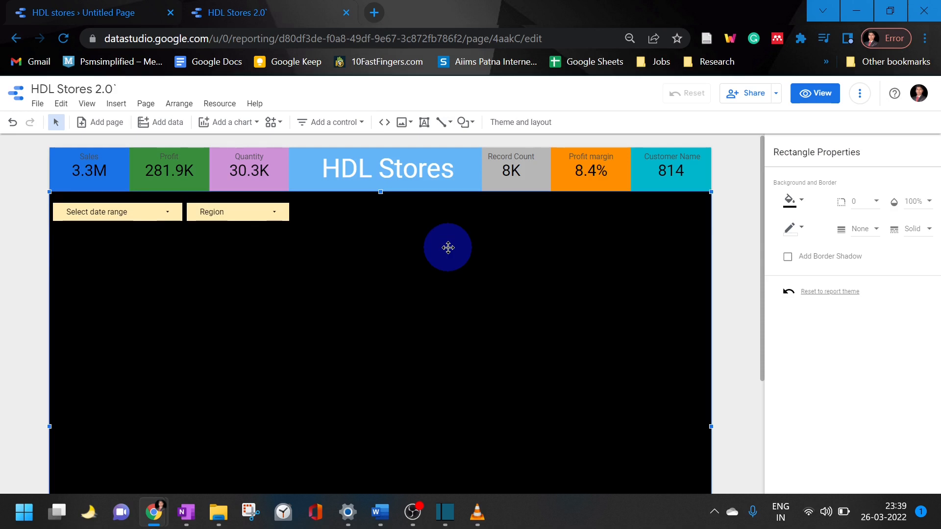
# Add a slider control beside the Region drop-down, set its control field to Sales, and shrink it to fit the filter row
pyautogui.click(330, 129)
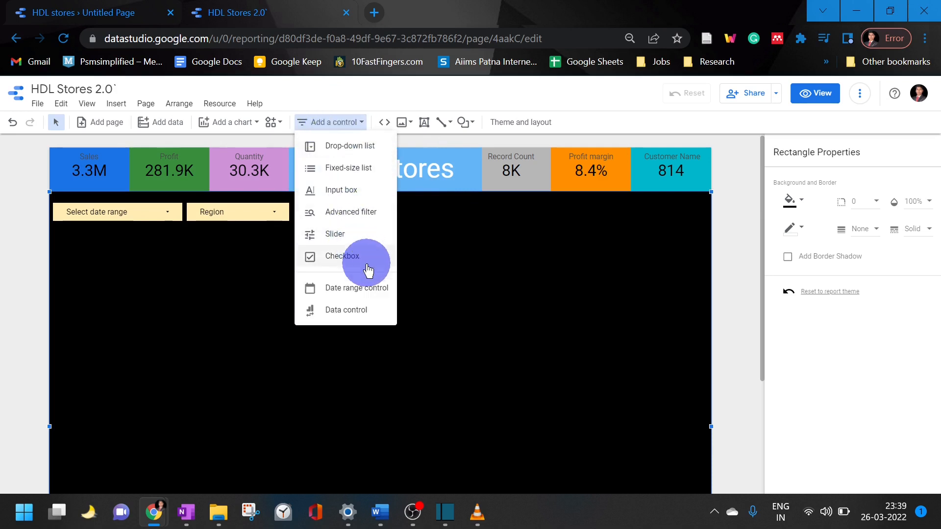
pyautogui.click(375, 238)
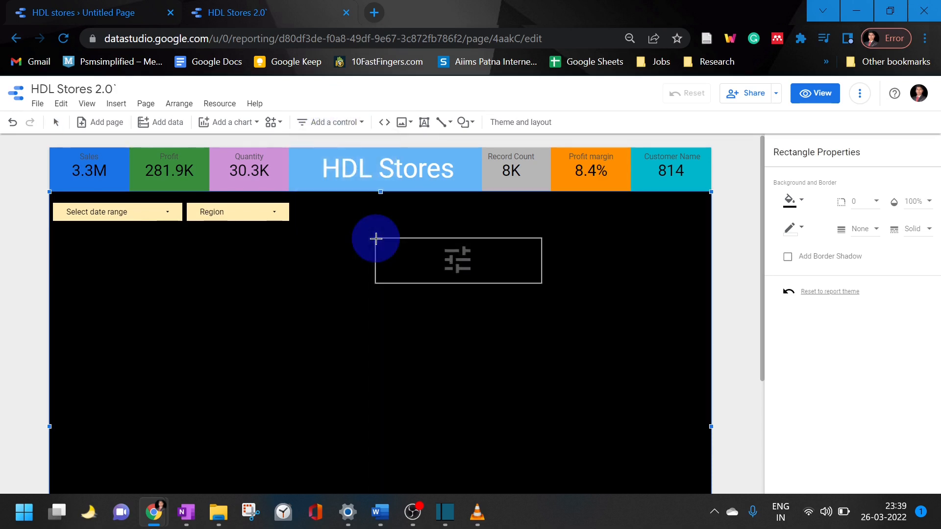
pyautogui.click(304, 196)
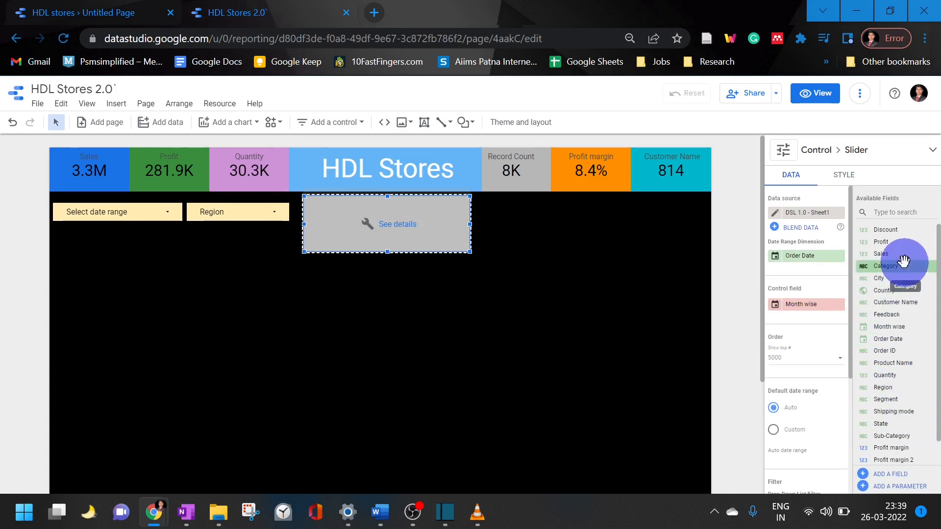
pyautogui.moveTo(903, 255); pyautogui.dragTo(820, 310)
pyautogui.moveTo(471, 253); pyautogui.dragTo(454, 221)
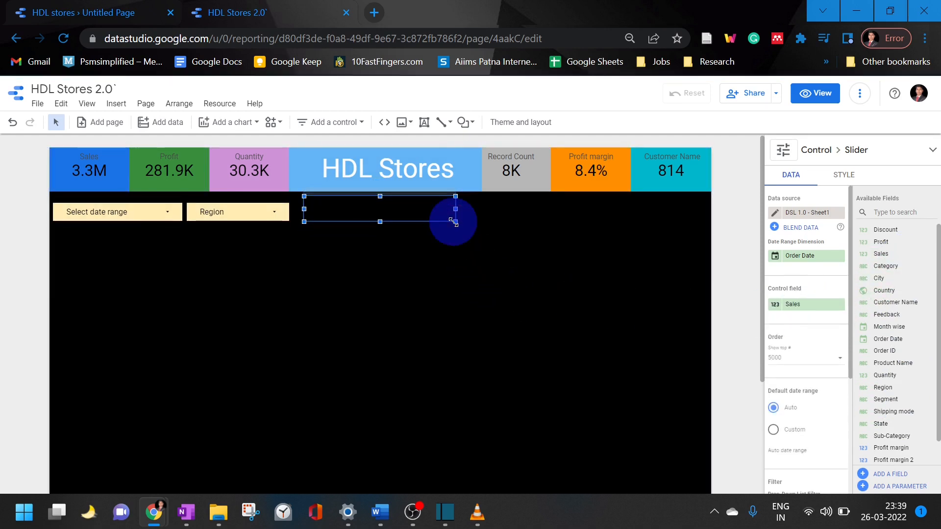
# Recolor the Sales slider with light cyan handles and a white track and track fill so it stands out on black
pyautogui.click(842, 176)
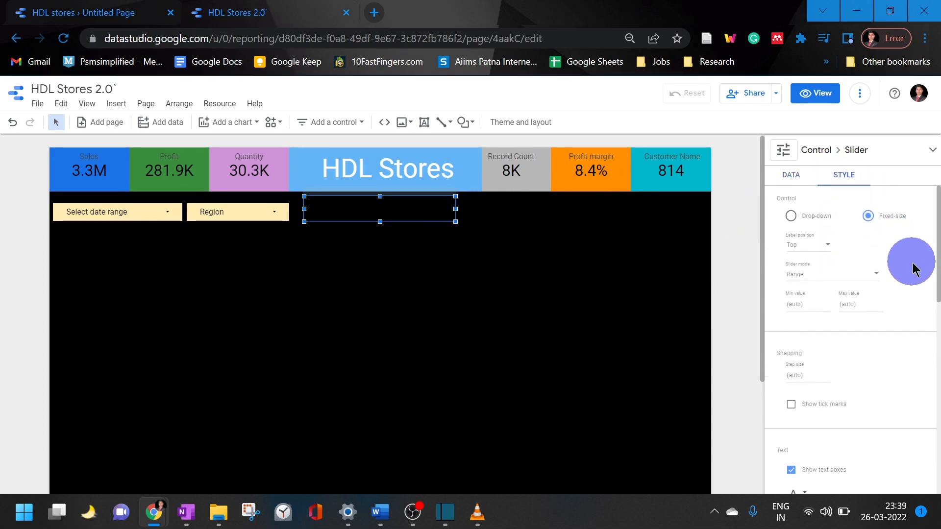
pyautogui.scroll(-4, 916, 274)
pyautogui.scroll(-2, 915, 294)
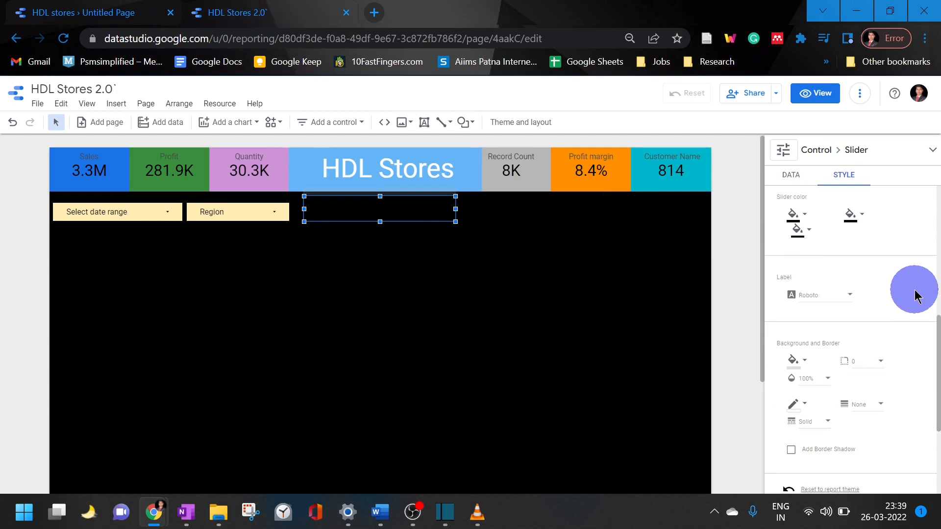
pyautogui.click(793, 215)
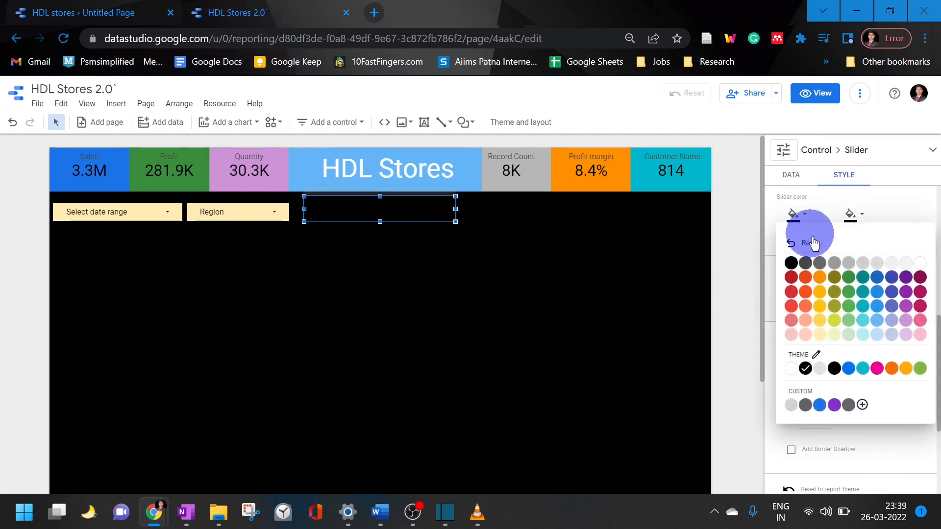
pyautogui.click(805, 368)
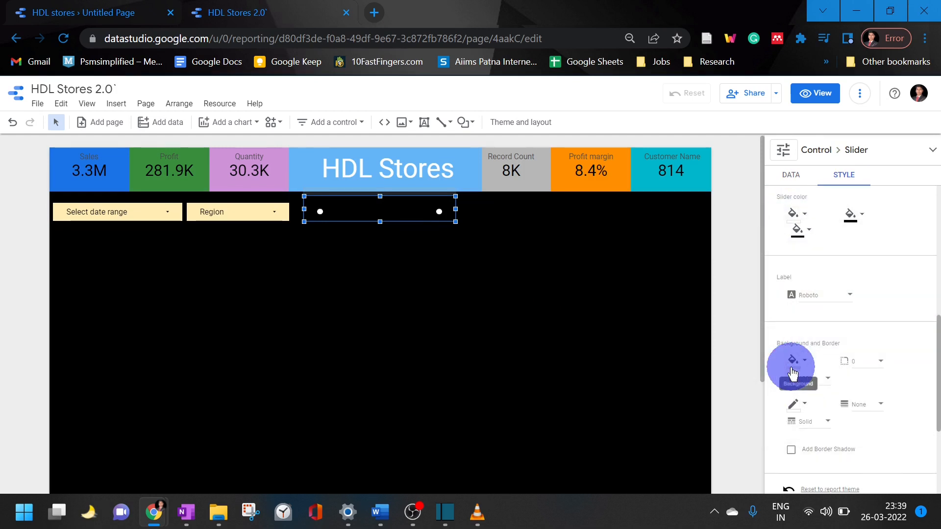
pyautogui.click(794, 214)
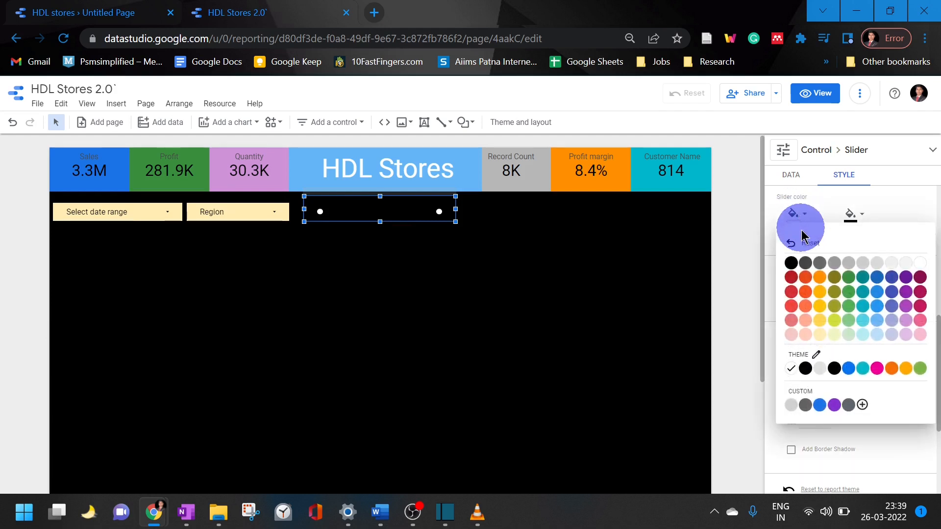
pyautogui.click(863, 324)
pyautogui.click(853, 214)
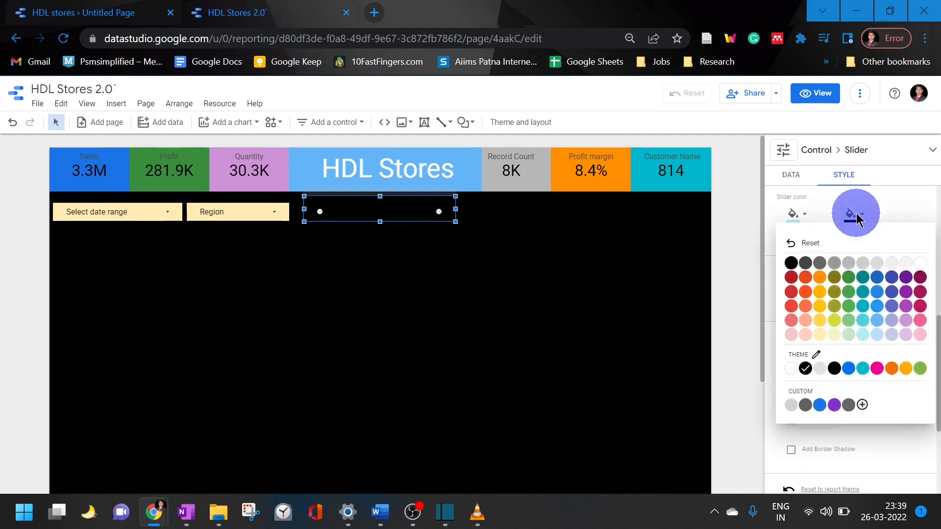
pyautogui.click(919, 264)
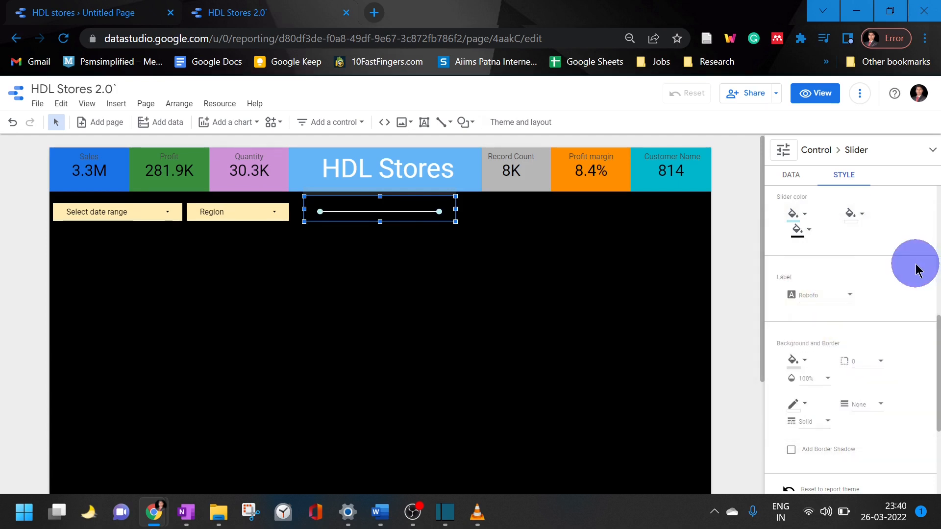
pyautogui.click(799, 229)
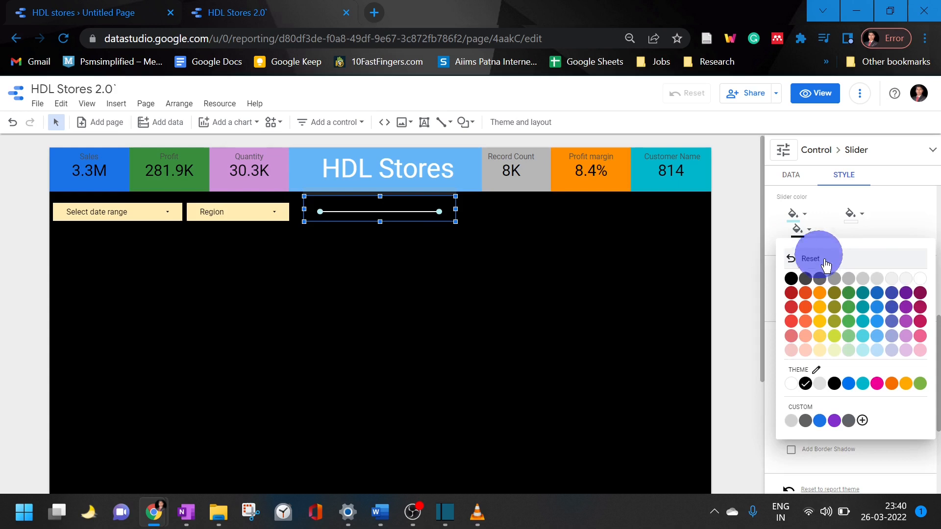
pyautogui.click(915, 281)
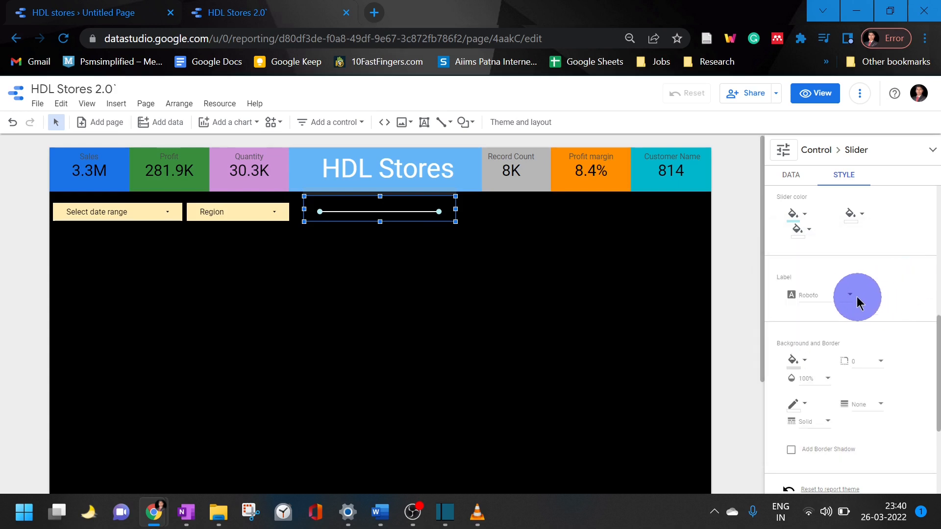
# Set the Sales slider's text color to white and turn off its text boxes
pyautogui.click(794, 360)
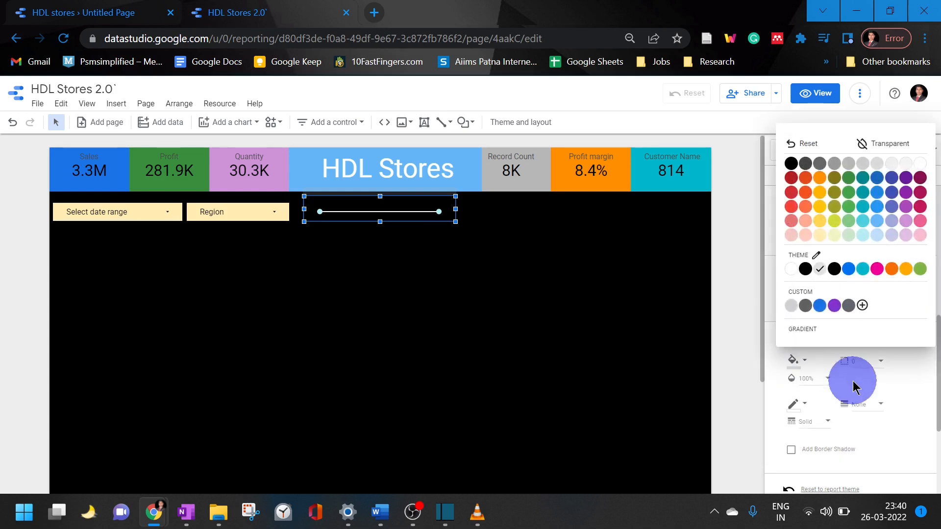
pyautogui.click(905, 431)
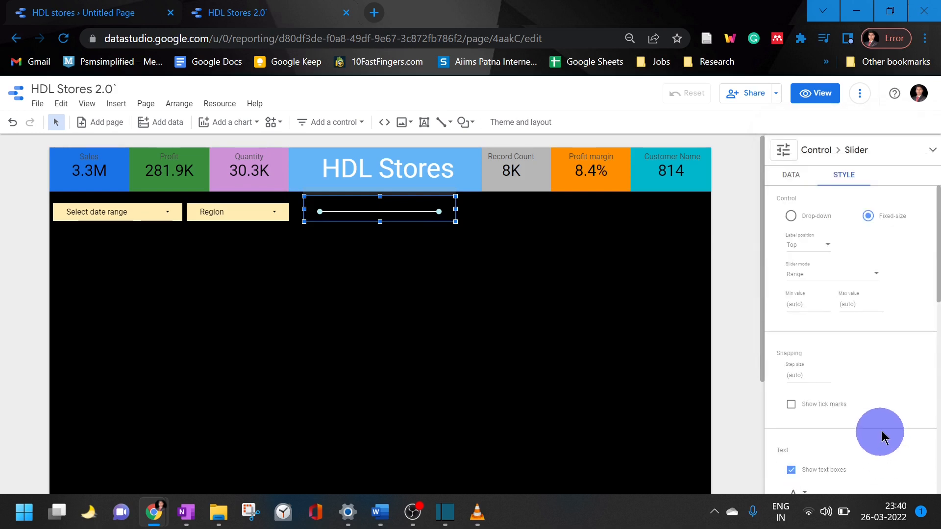
pyautogui.scroll(3, 888, 430)
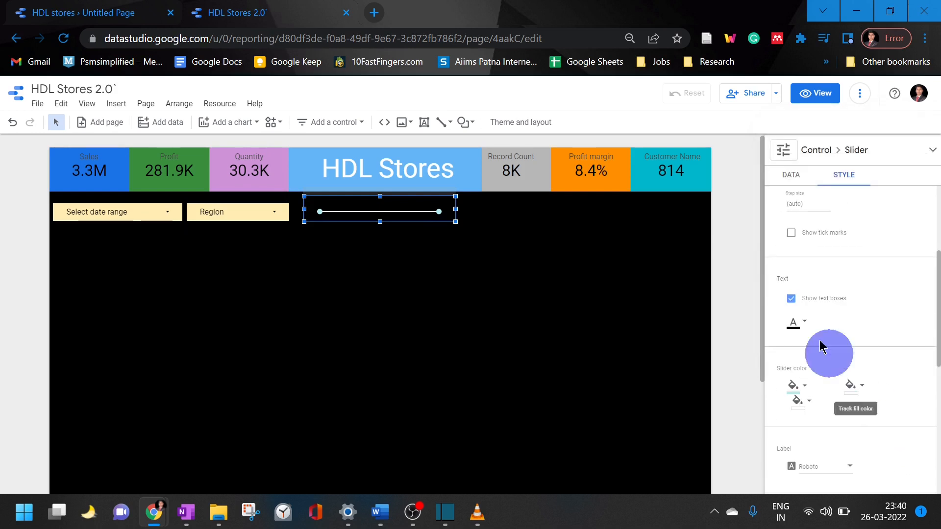
pyautogui.click(800, 327)
pyautogui.click(805, 309)
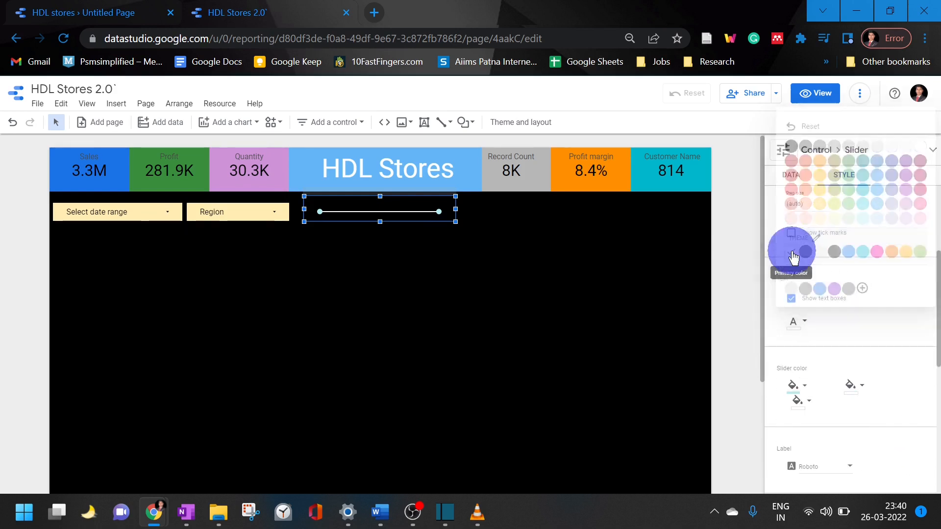
pyautogui.scroll(3, 863, 319)
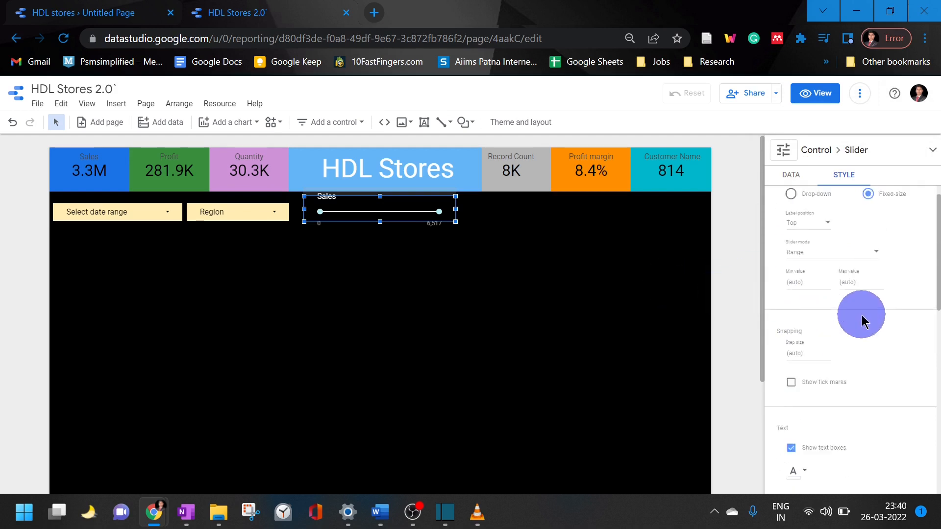
pyautogui.scroll(-3, 864, 321)
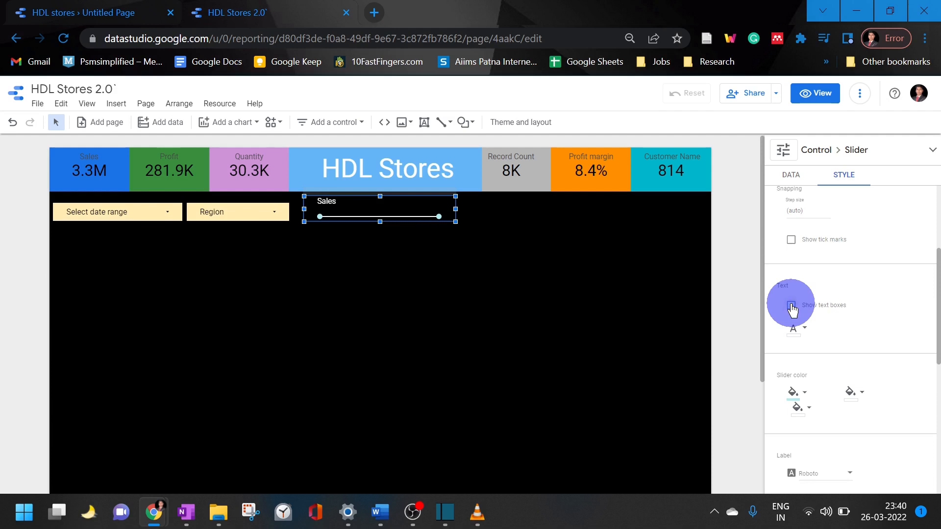
pyautogui.click(557, 303)
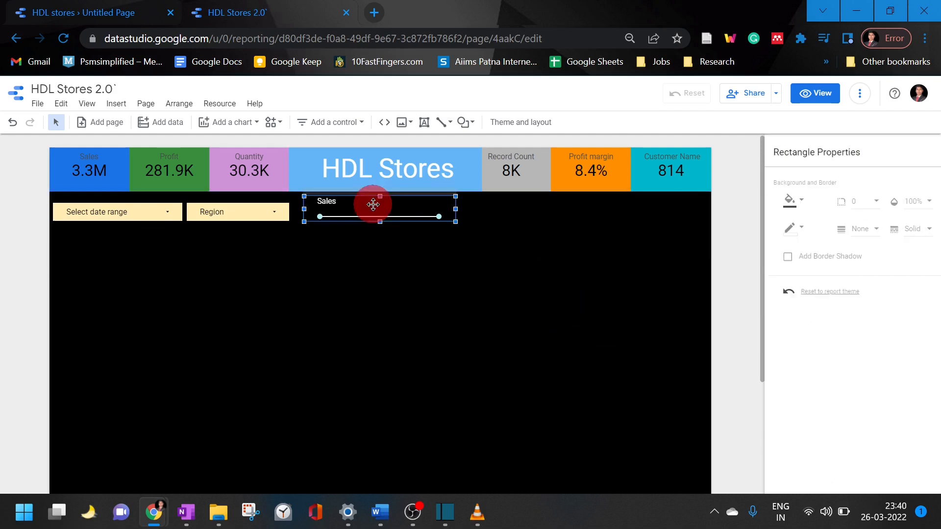
# Change the Sales slider's handle color to a stronger light blue
pyautogui.click(372, 204)
pyautogui.scroll(-5, 876, 280)
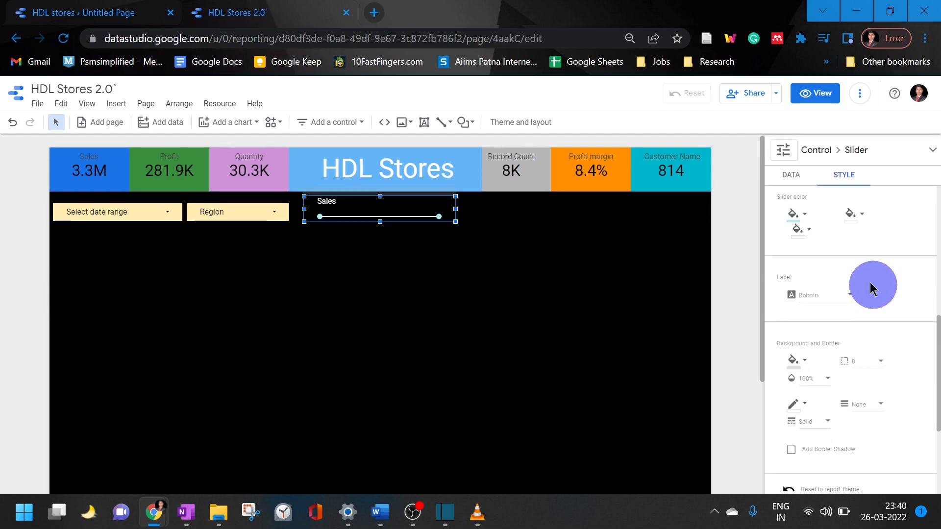
pyautogui.click(793, 213)
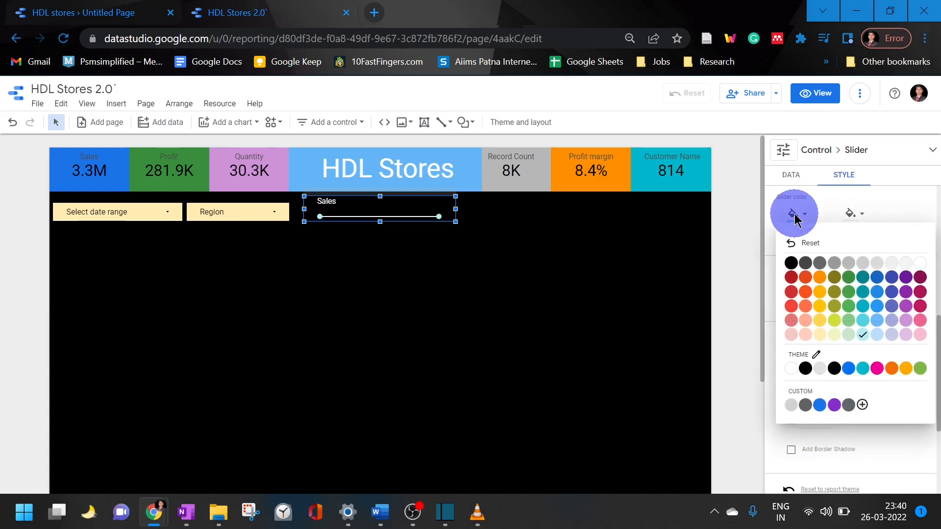
pyautogui.click(877, 306)
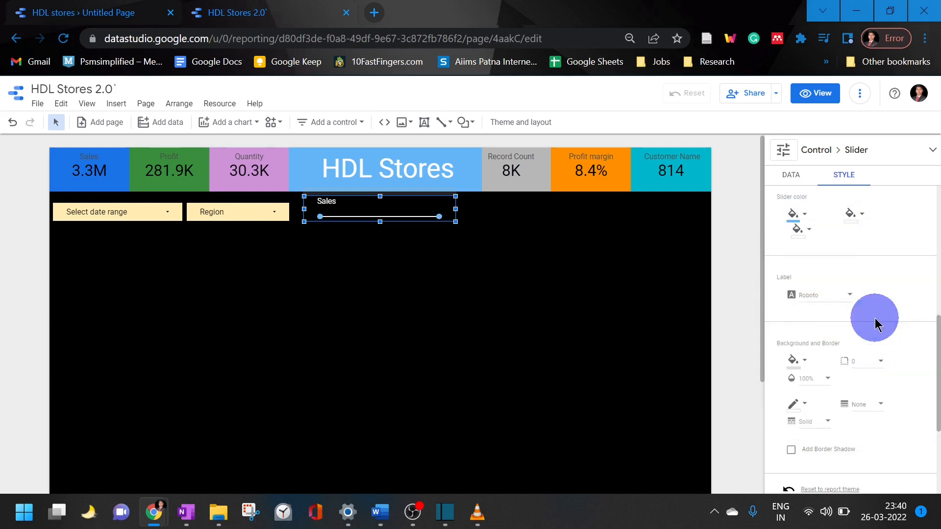
pyautogui.click(743, 272)
# Duplicate the Sales slider beside the original and set the copy's control field to Profit
pyautogui.click(388, 221)
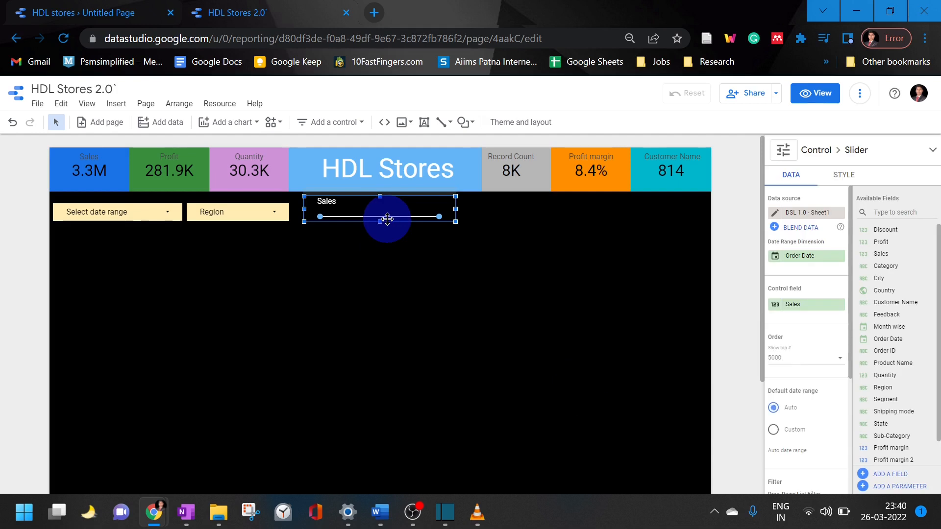
pyautogui.moveTo(387, 219); pyautogui.dragTo(555, 202)
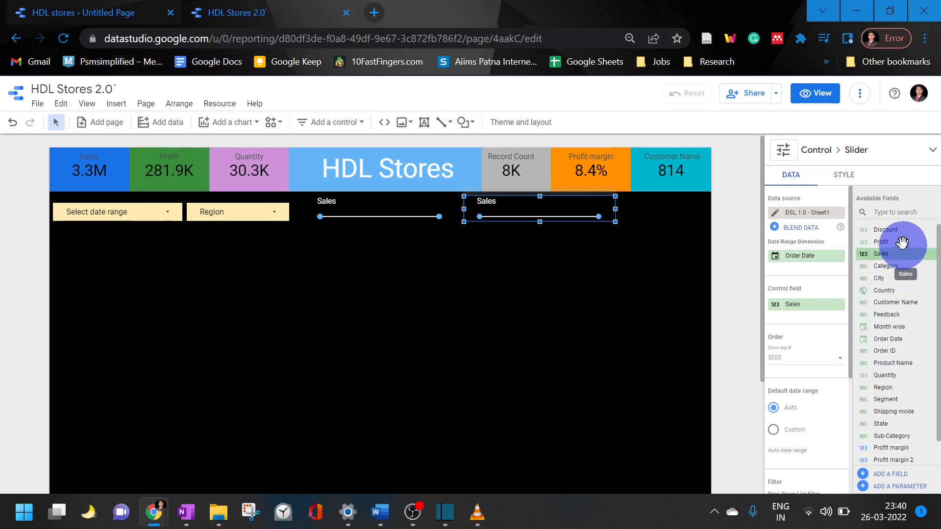
pyautogui.moveTo(901, 243); pyautogui.dragTo(819, 306)
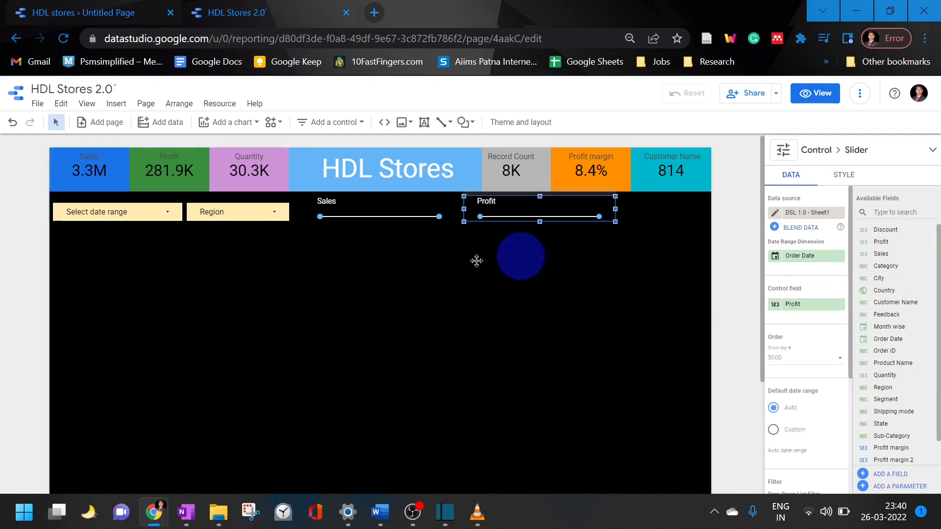
# Narrow the Sales slider to 234, matching the date range control's width, and delete the wider Profit slider
pyautogui.click(369, 204)
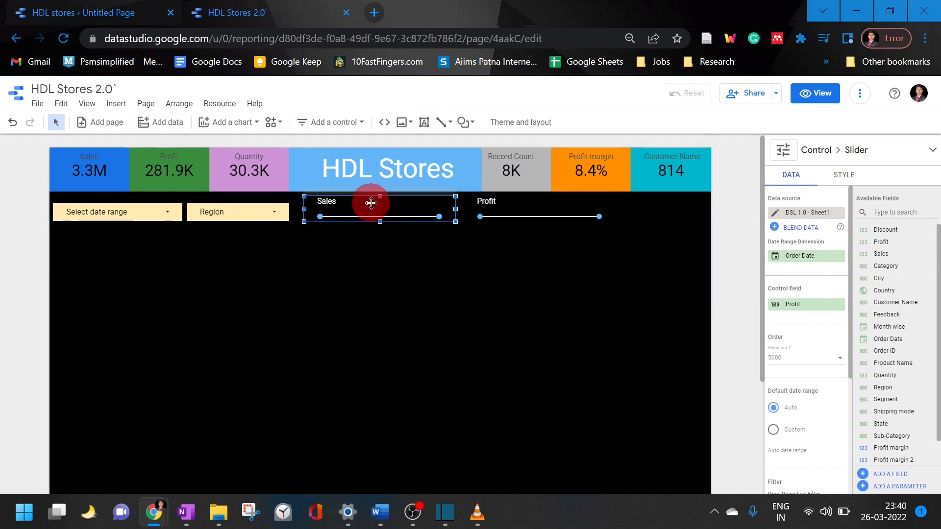
pyautogui.moveTo(456, 207); pyautogui.dragTo(434, 208)
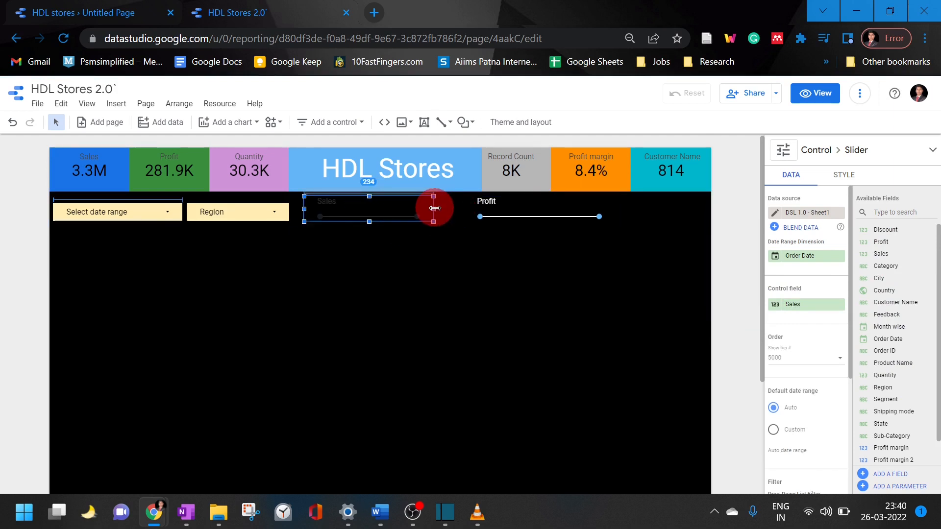
pyautogui.click(500, 208)
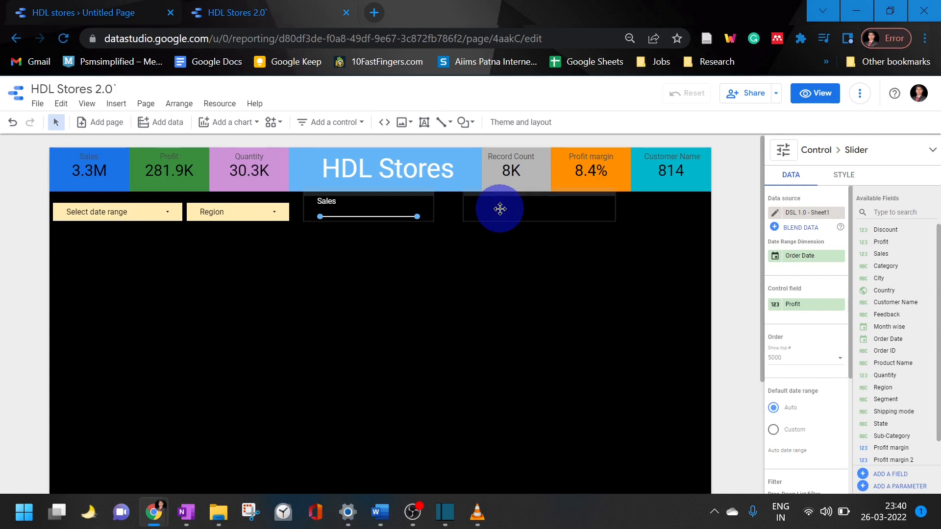
pyautogui.press('Delete')
# Duplicate the narrowed Sales slider, place the copy directly beside it, and set the copy's control field to Profit
pyautogui.click(399, 211)
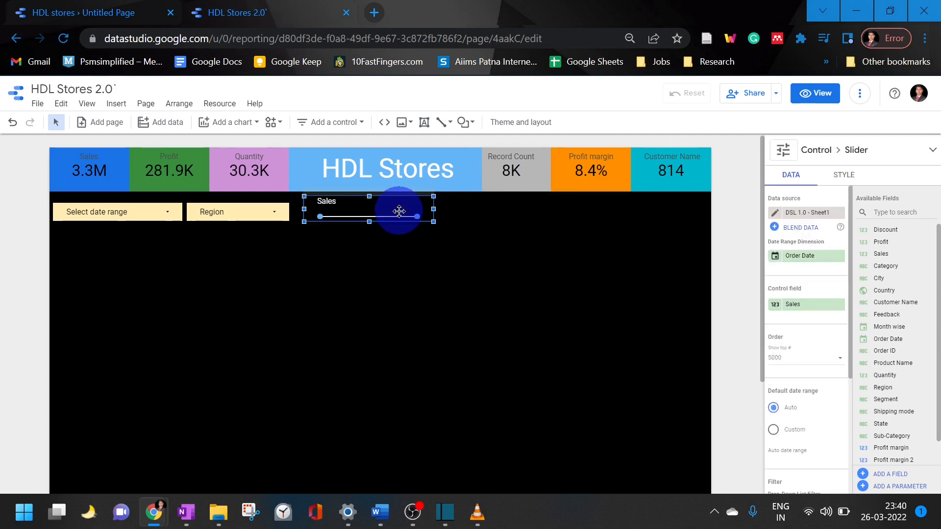
pyautogui.hotkey('ctrl', 'v')
pyautogui.moveTo(399, 211); pyautogui.dragTo(531, 211)
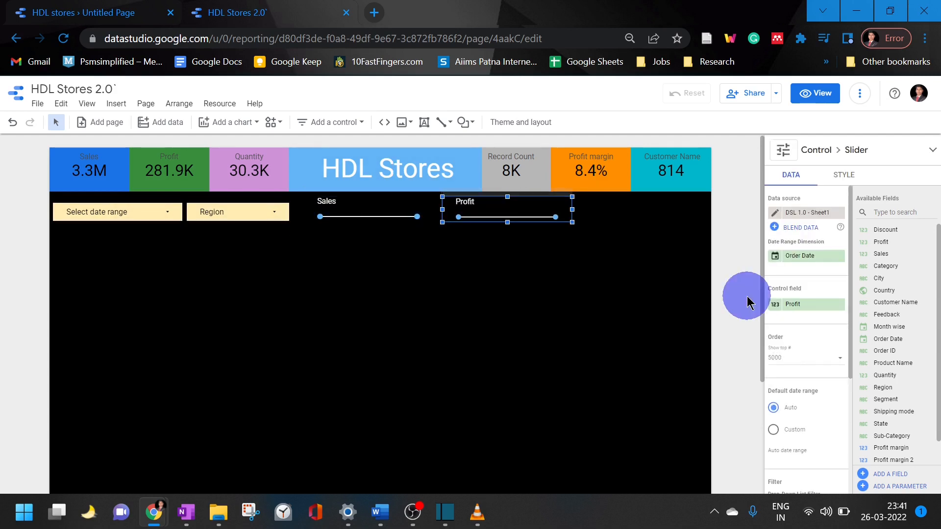
# Duplicate the Profit slider and place the copy at the far end of the filter row, aligned with the other sliders
pyautogui.hotkey('ctrl', 'v')
pyautogui.click(532, 226)
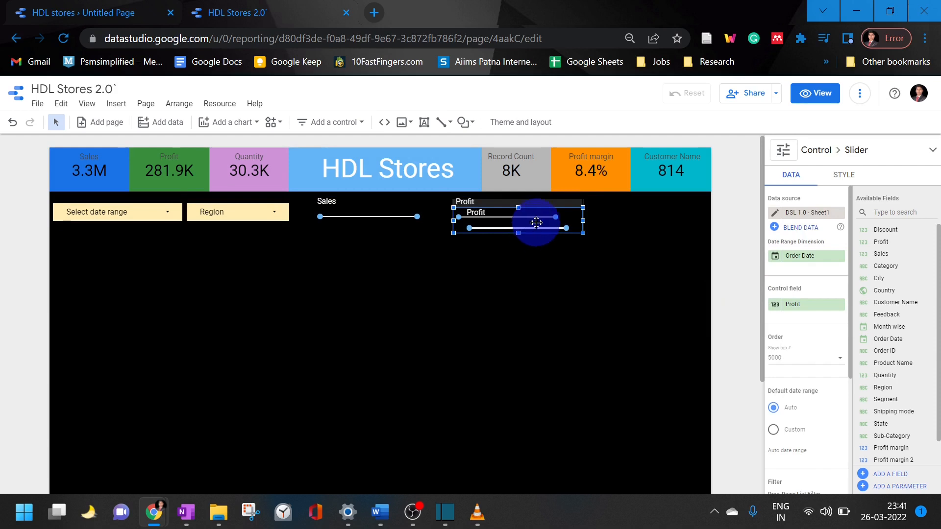
pyautogui.moveTo(537, 223); pyautogui.dragTo(686, 200)
# Restore the last Profit slider in the filter row to its full range and set its control field to Quantity
pyautogui.click(667, 273)
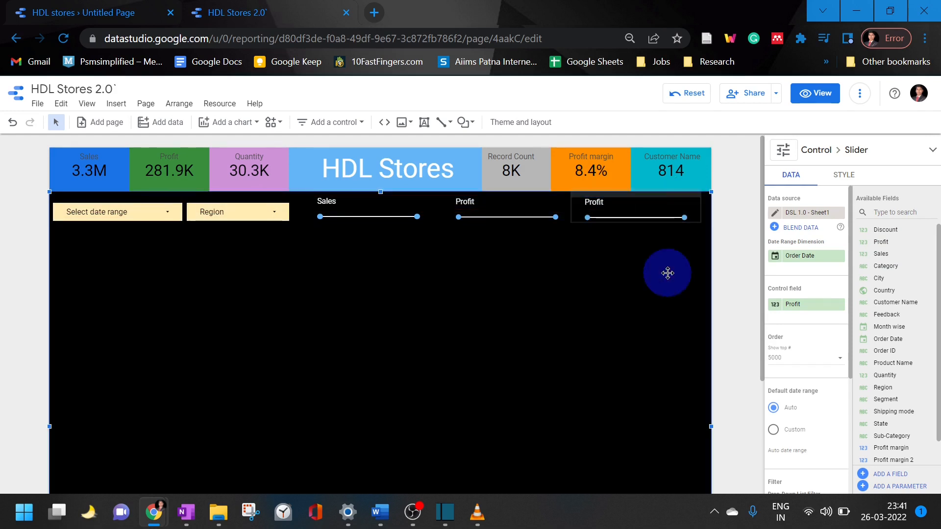
pyautogui.click(652, 222)
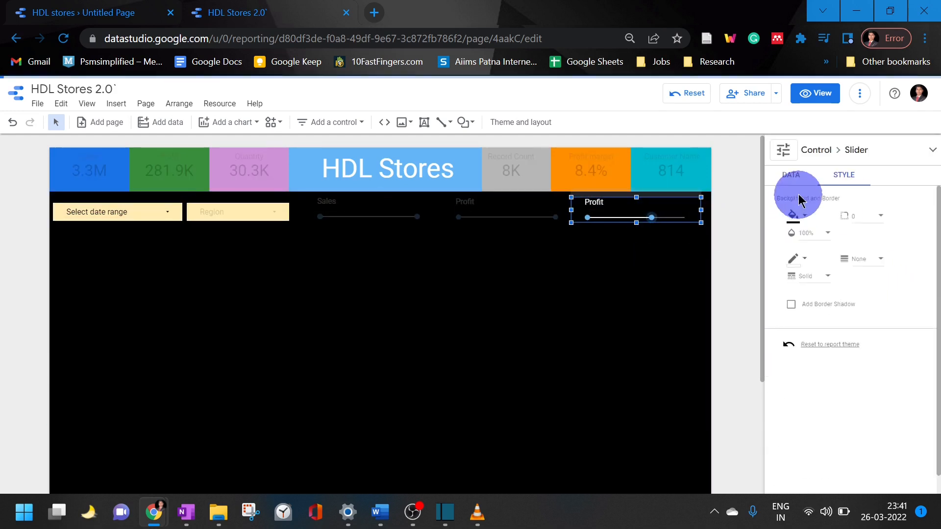
pyautogui.click(792, 178)
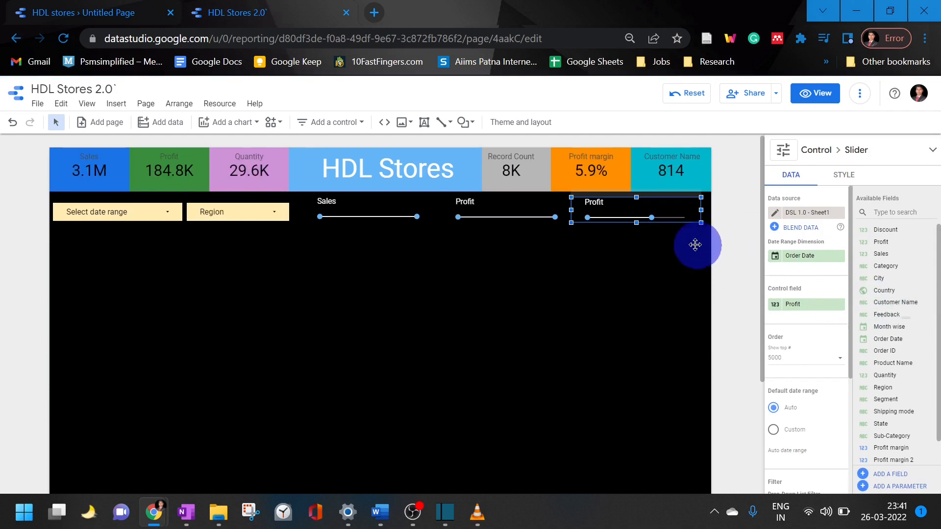
pyautogui.moveTo(651, 218); pyautogui.dragTo(684, 218)
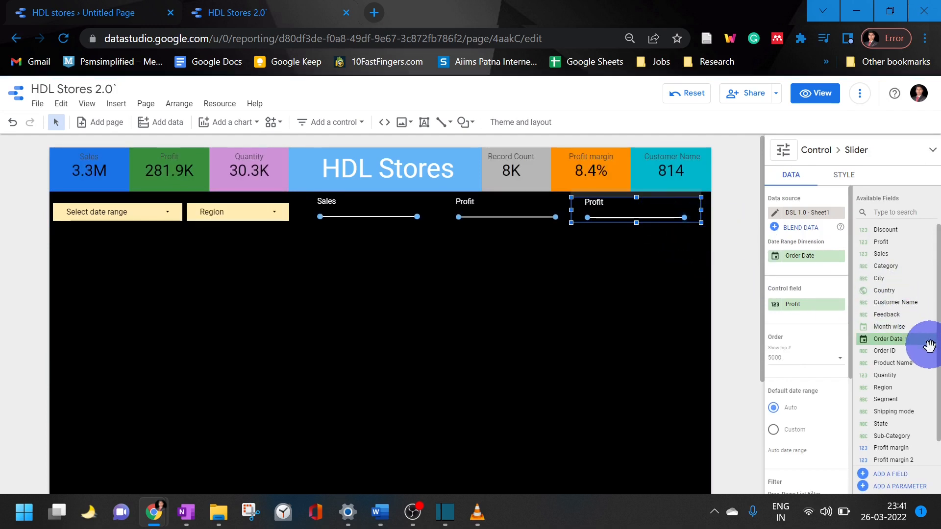
pyautogui.moveTo(918, 375); pyautogui.dragTo(828, 307)
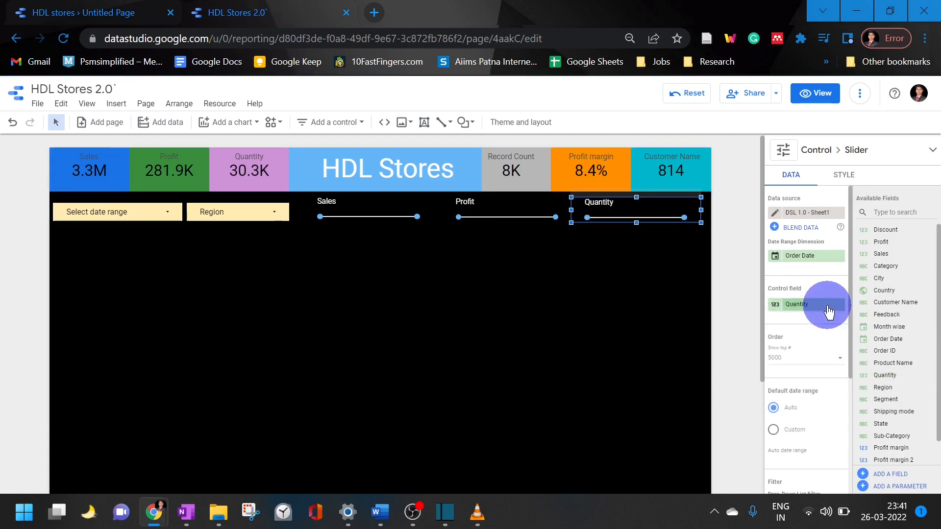
pyautogui.click(657, 346)
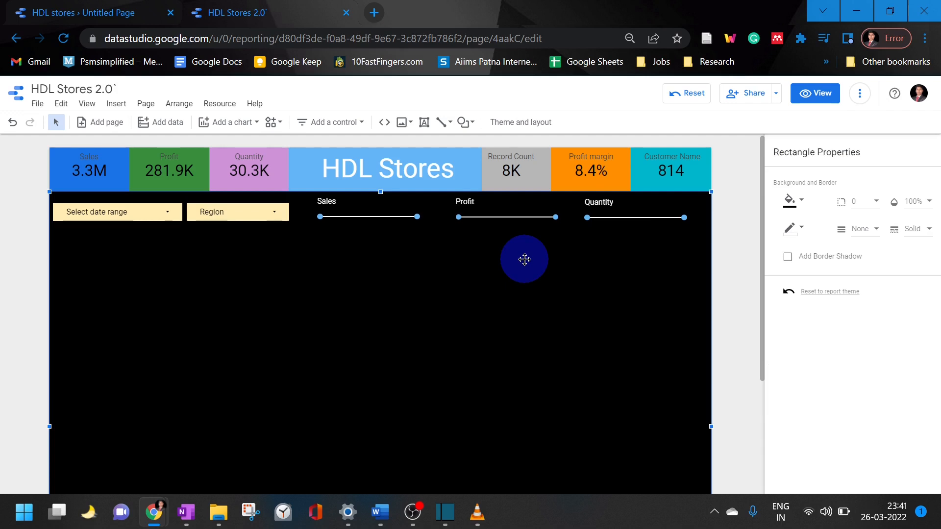
# Add a treemap below the date range and Region controls and set its dimension to Shipping mode
pyautogui.click(246, 121)
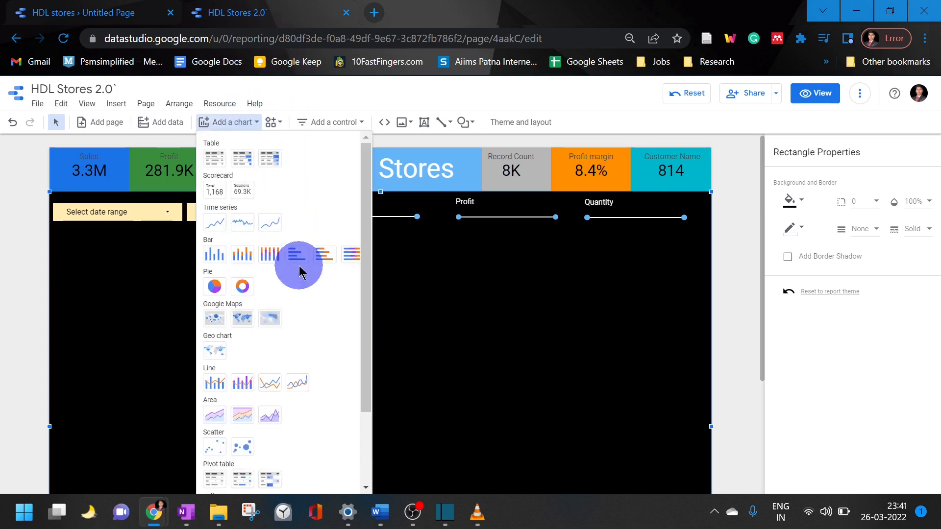
pyautogui.scroll(-2, 278, 333)
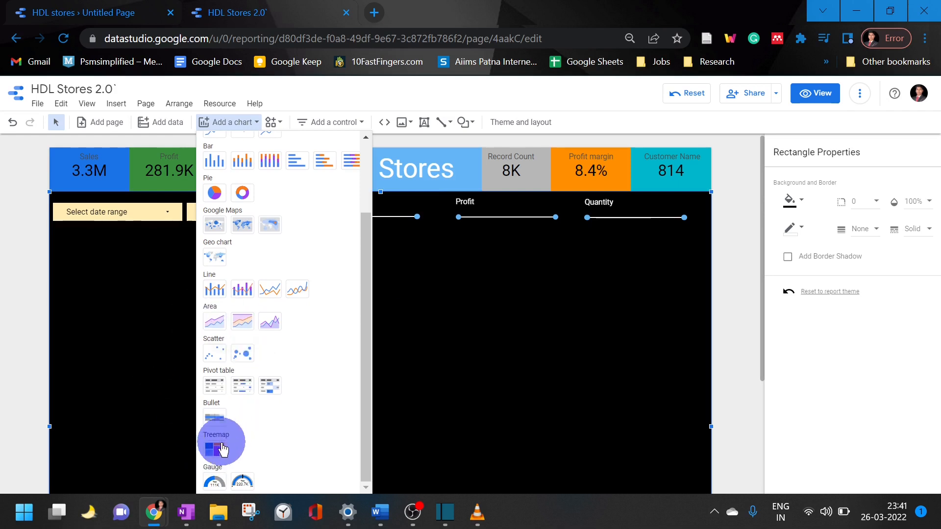
pyautogui.click(213, 450)
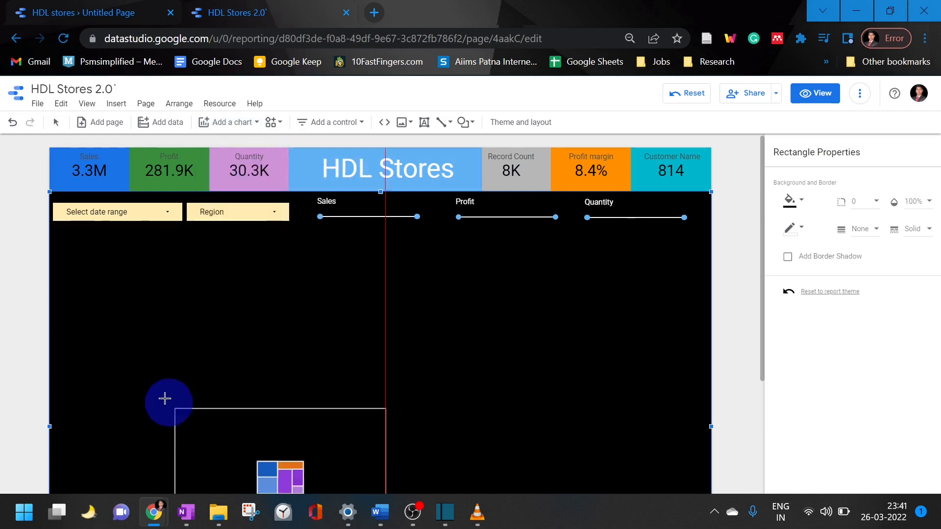
pyautogui.click(66, 260)
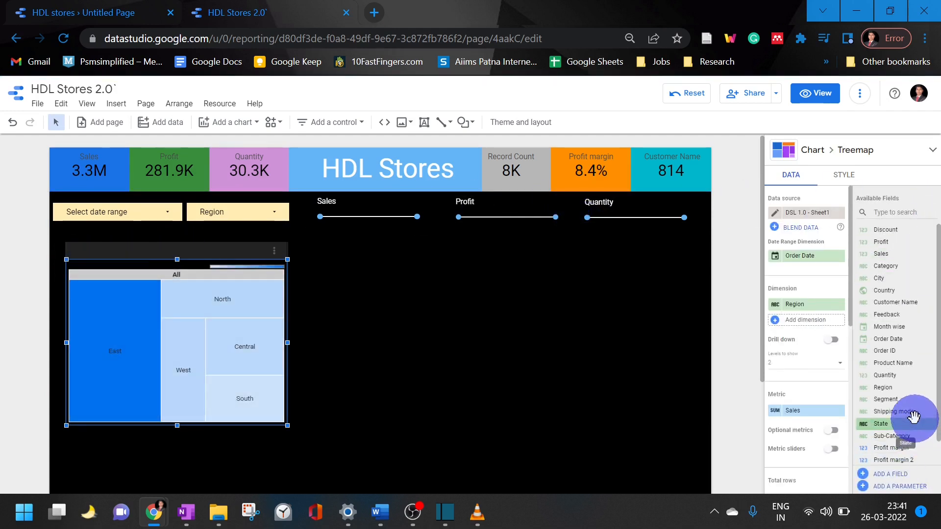
pyautogui.moveTo(902, 403); pyautogui.dragTo(824, 307)
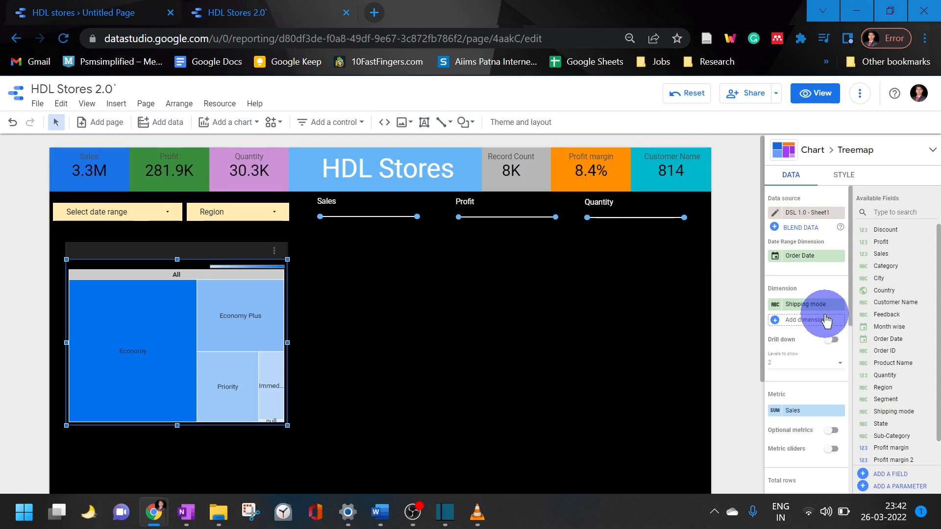
# Switch to full screen, test the treemap's cross-filtering with Economy and Economy Plus, and reset the filter
pyautogui.scroll(-10, 814, 343)
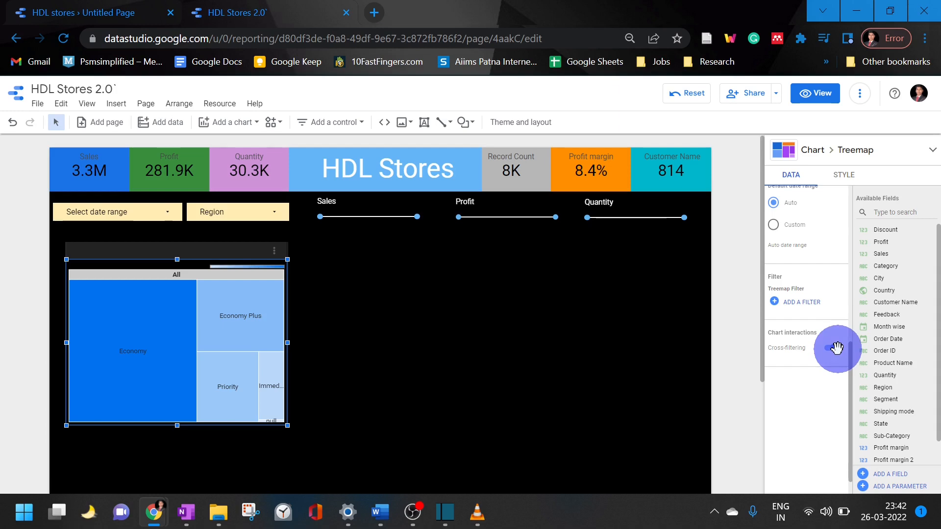
pyautogui.press('F11')
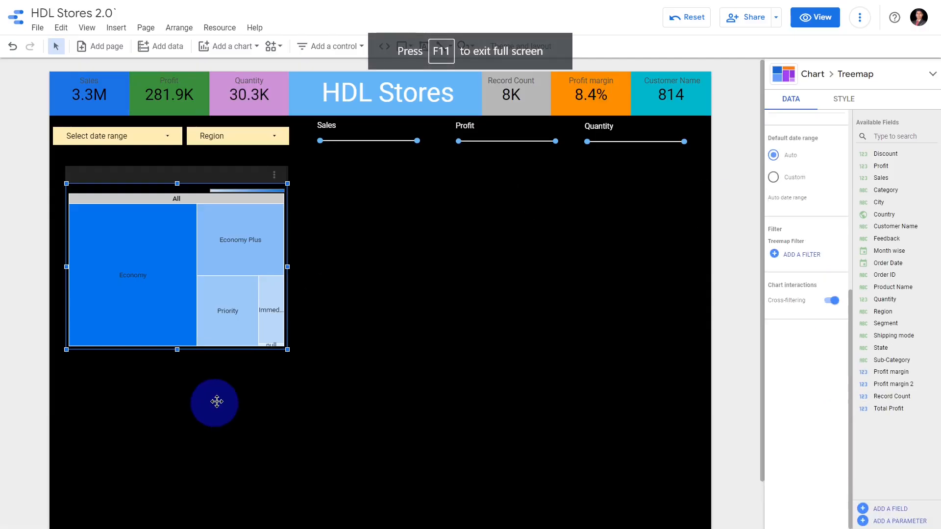
pyautogui.moveTo(155, 265)
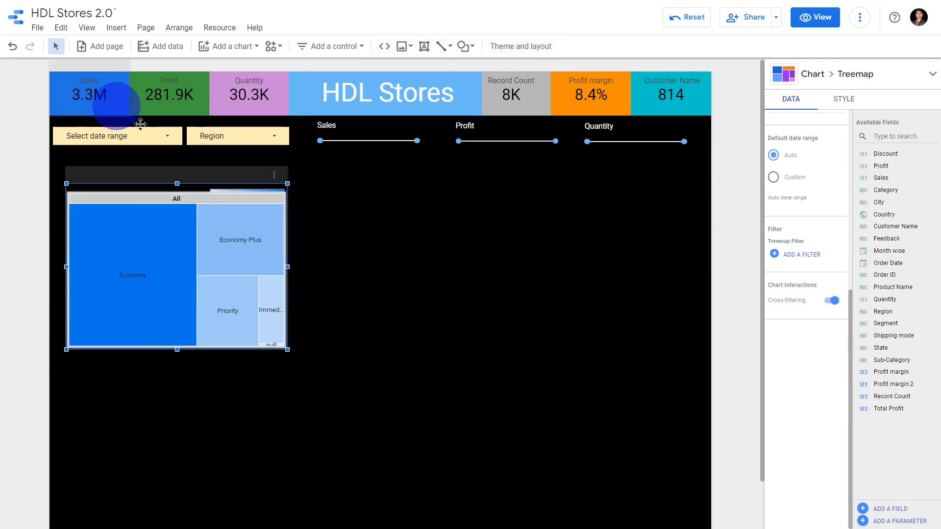
pyautogui.click(183, 266)
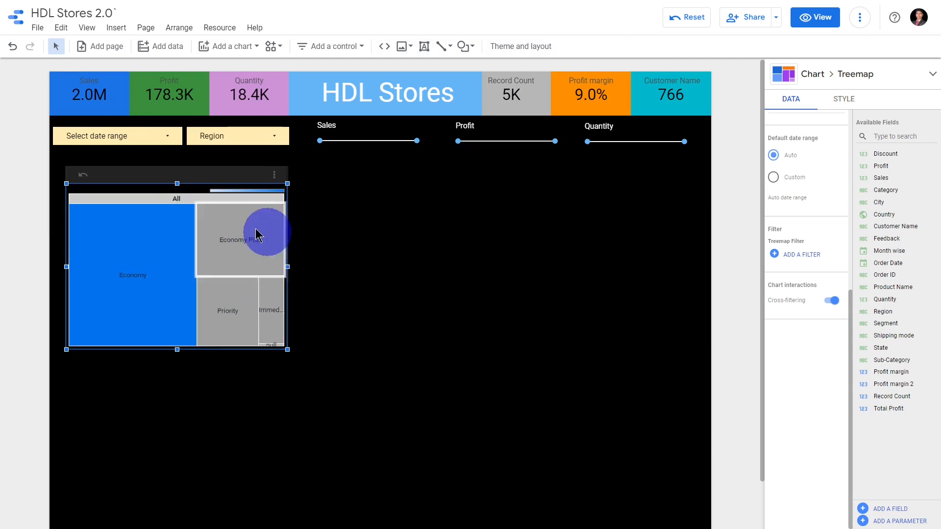
pyautogui.click(254, 263)
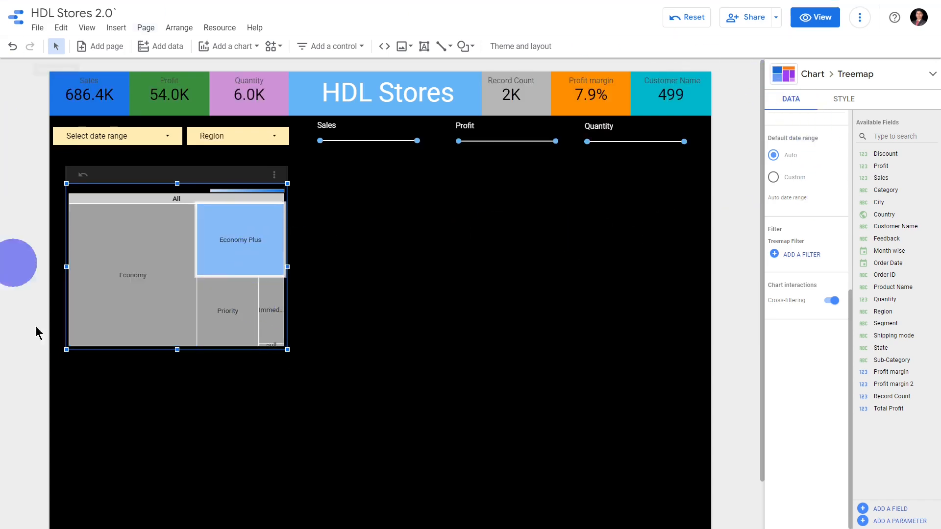
pyautogui.click(79, 177)
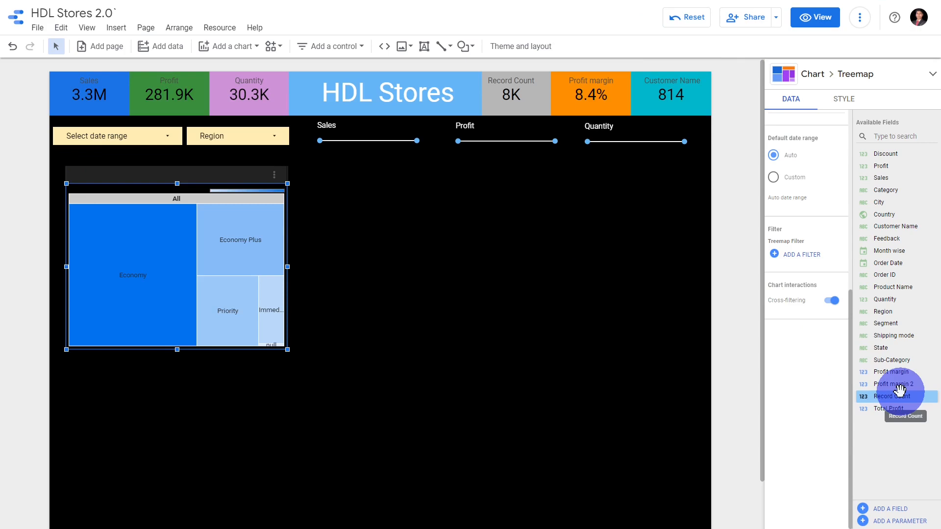
# Add a Google Maps bubble map beside the treemap, aligned with its upper edge
pyautogui.click(255, 49)
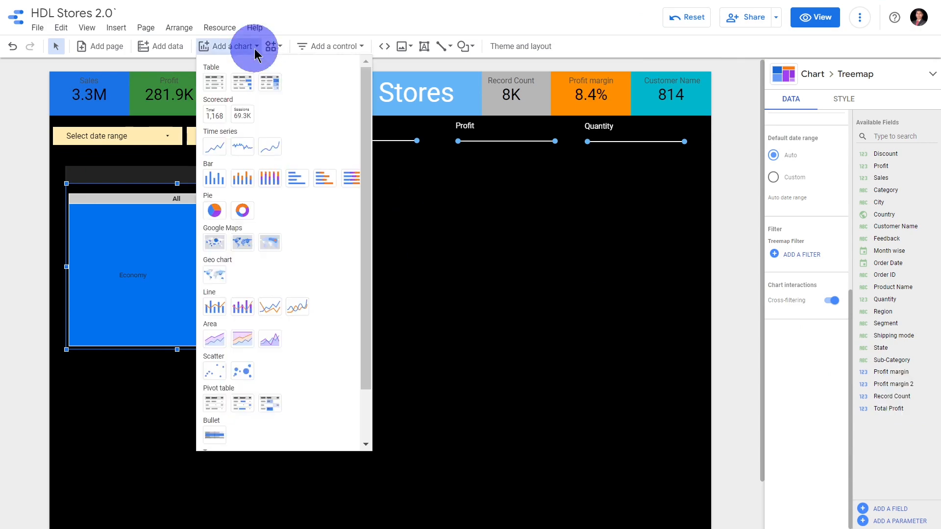
pyautogui.click(214, 242)
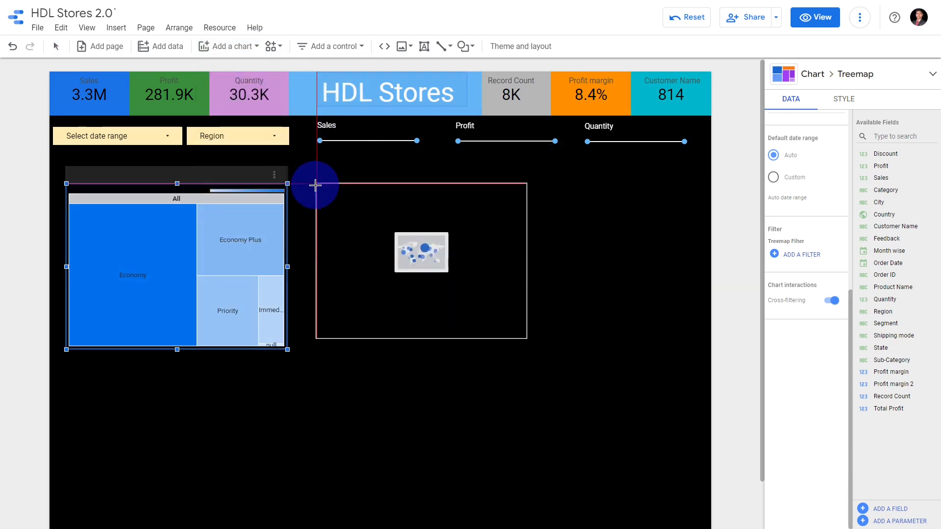
pyautogui.click(315, 185)
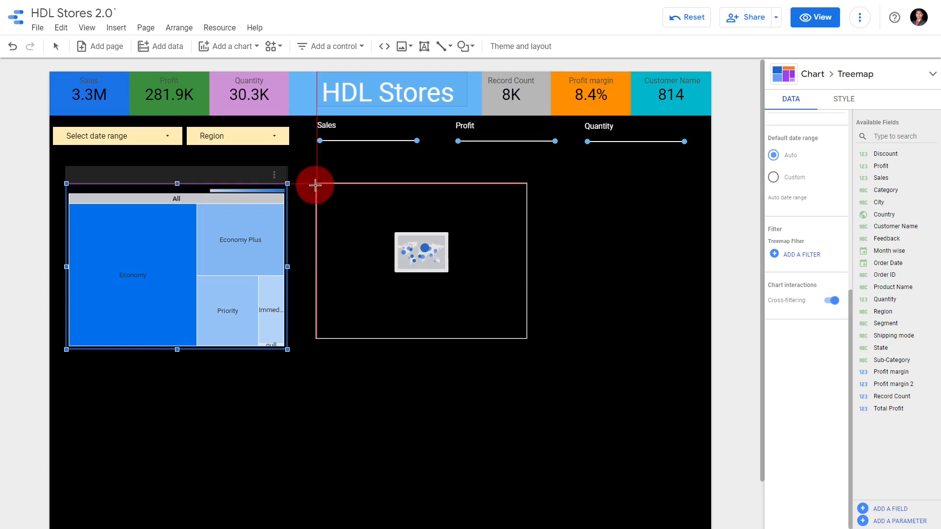
# Narrow the treemap slightly and move the bubble map closer to it
pyautogui.click(282, 257)
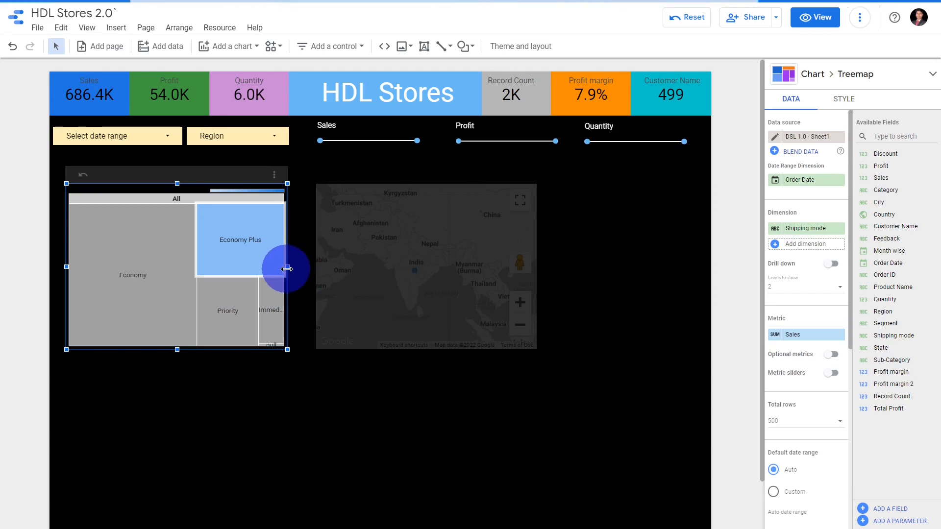
pyautogui.moveTo(288, 268); pyautogui.dragTo(273, 269)
pyautogui.click(335, 267)
pyautogui.moveTo(334, 267); pyautogui.dragTo(341, 267)
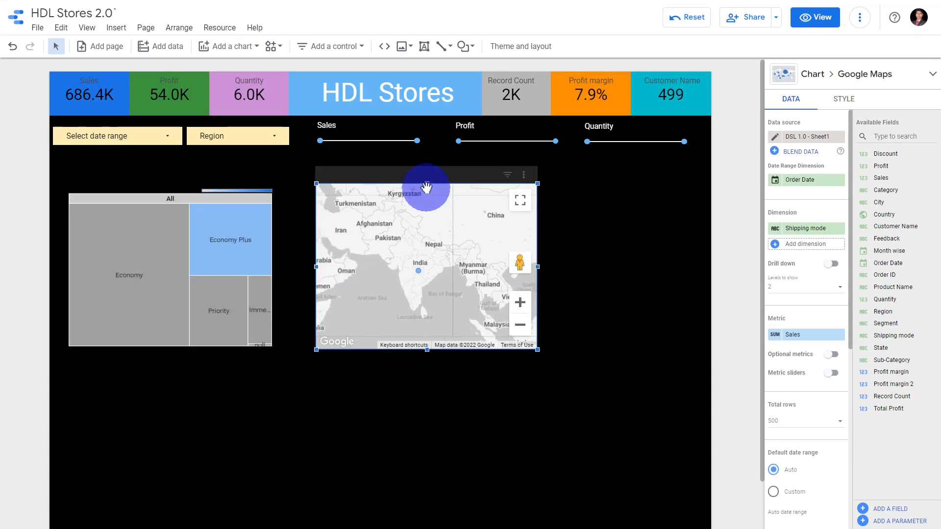
pyautogui.moveTo(413, 182); pyautogui.dragTo(403, 182)
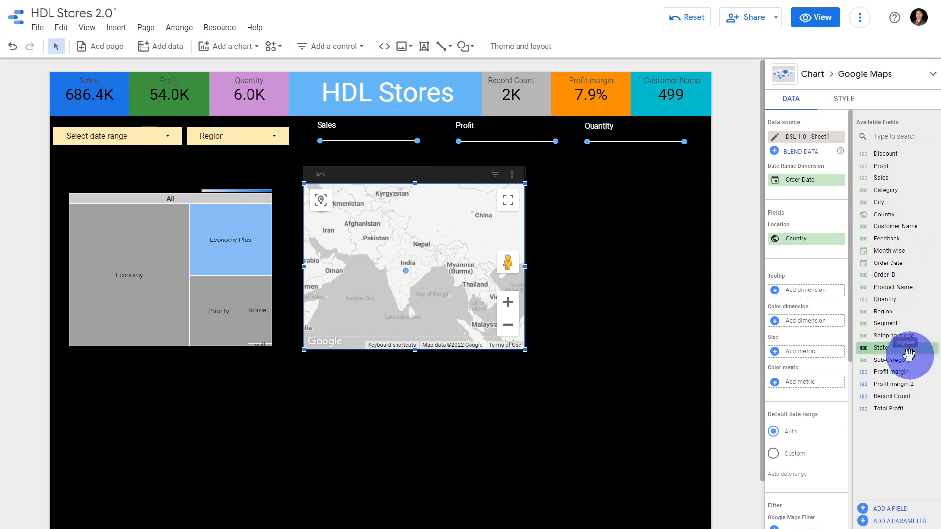
# Set the bubble map's location field to State
pyautogui.moveTo(904, 346); pyautogui.dragTo(821, 248)
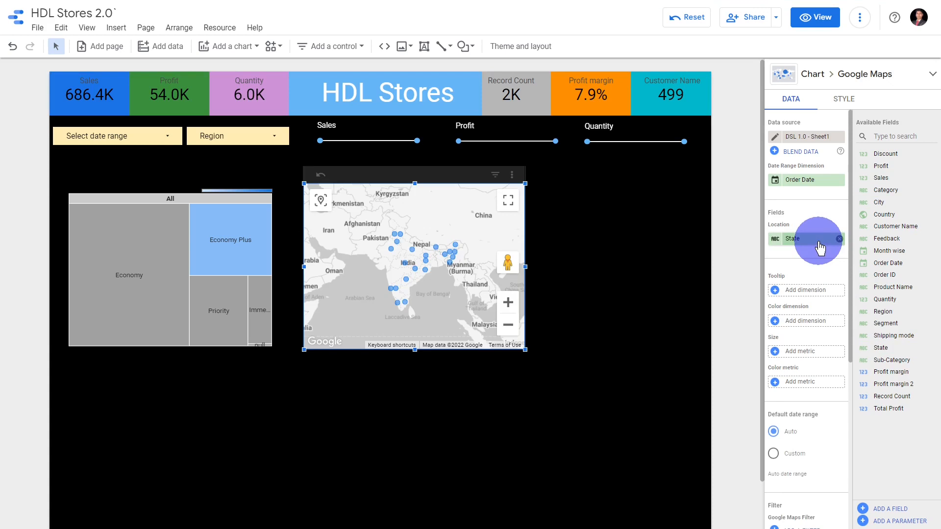
pyautogui.scroll(1, 447, 295)
pyautogui.scroll(-1, 447, 294)
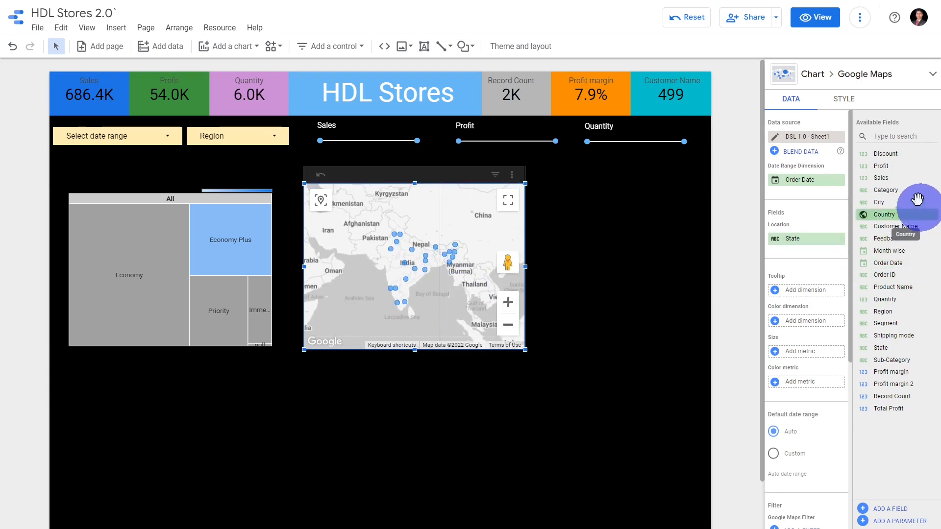
# Set the bubble map's location field to City
pyautogui.moveTo(879, 202); pyautogui.dragTo(822, 245)
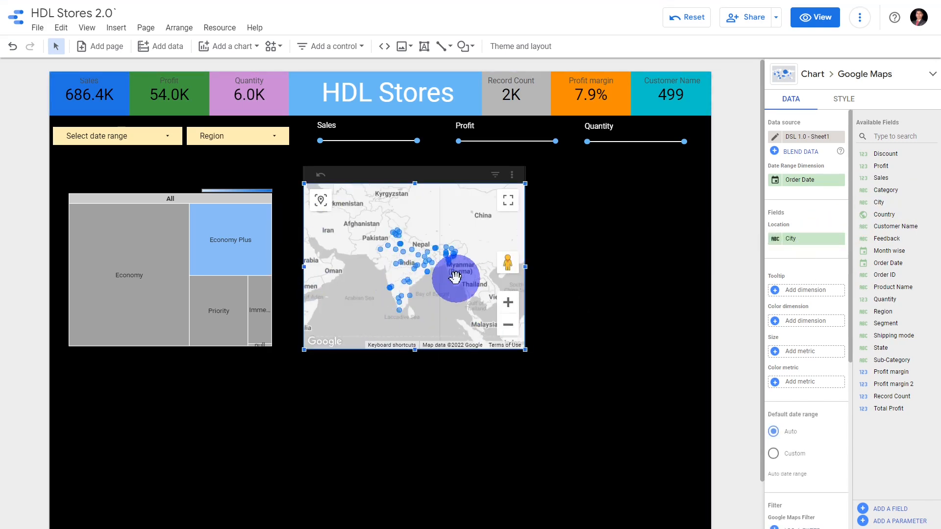
pyautogui.scroll(1, 447, 286)
pyautogui.scroll(-1, 446, 286)
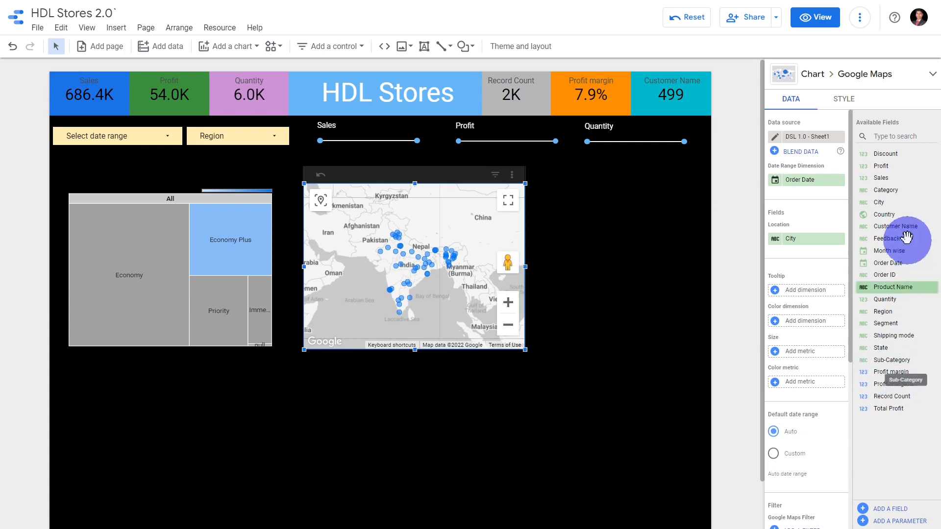
# Set the bubble map's size metric to Sales and its color metric to Profit
pyautogui.moveTo(910, 178); pyautogui.dragTo(830, 352)
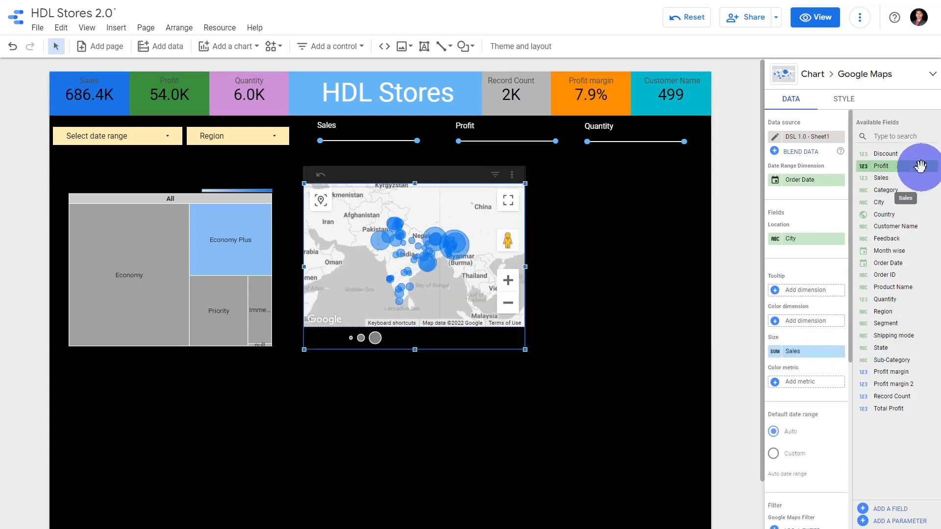
pyautogui.moveTo(921, 166); pyautogui.dragTo(866, 328)
pyautogui.moveTo(846, 375); pyautogui.dragTo(837, 383)
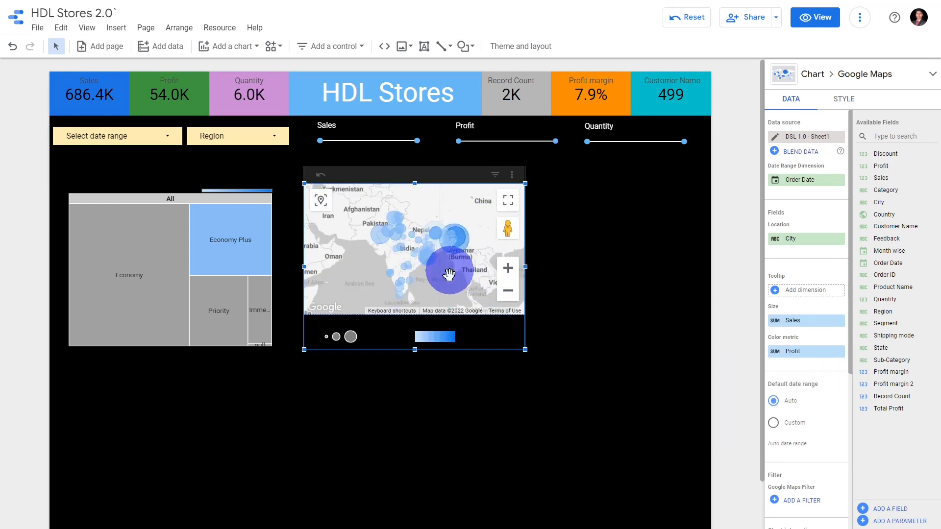
# Enable cross-filtering on the bubble map and clear the treemap's Economy Plus cross-filter
pyautogui.scroll(-3, 830, 366)
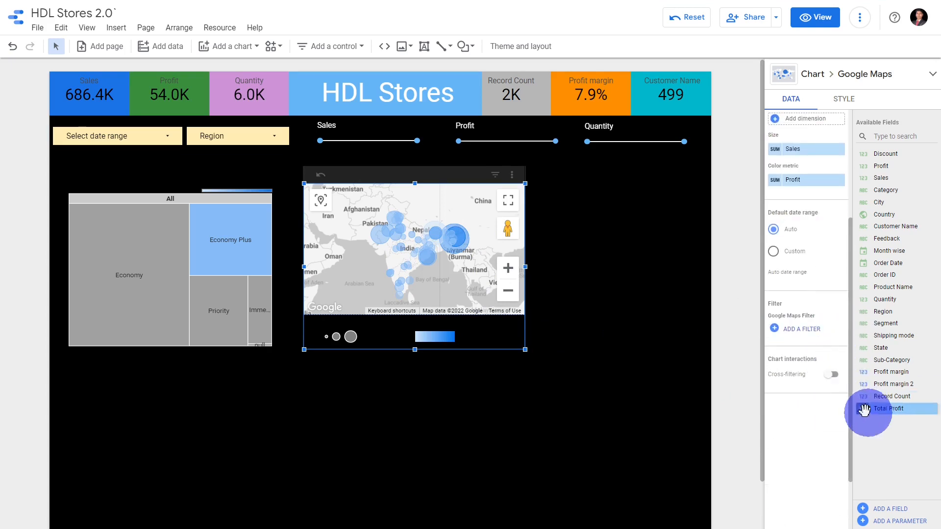
pyautogui.click(833, 375)
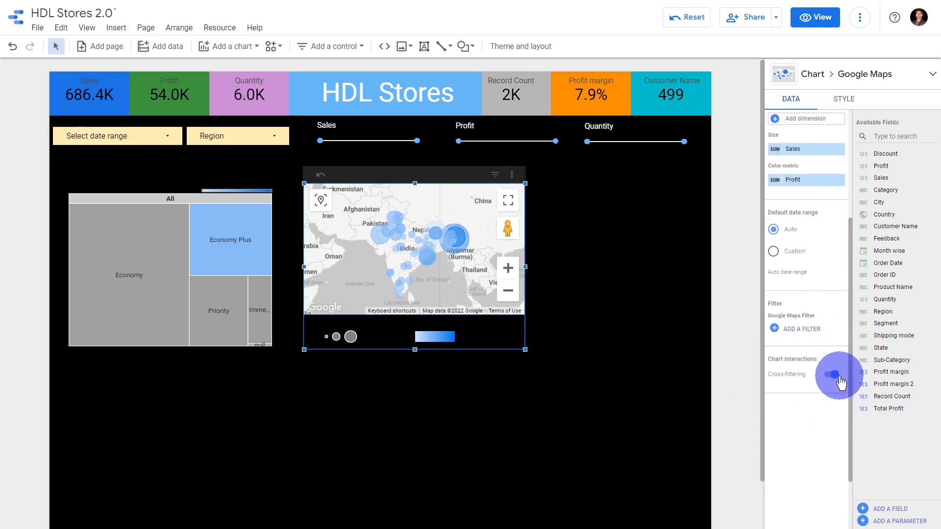
pyautogui.click(126, 185)
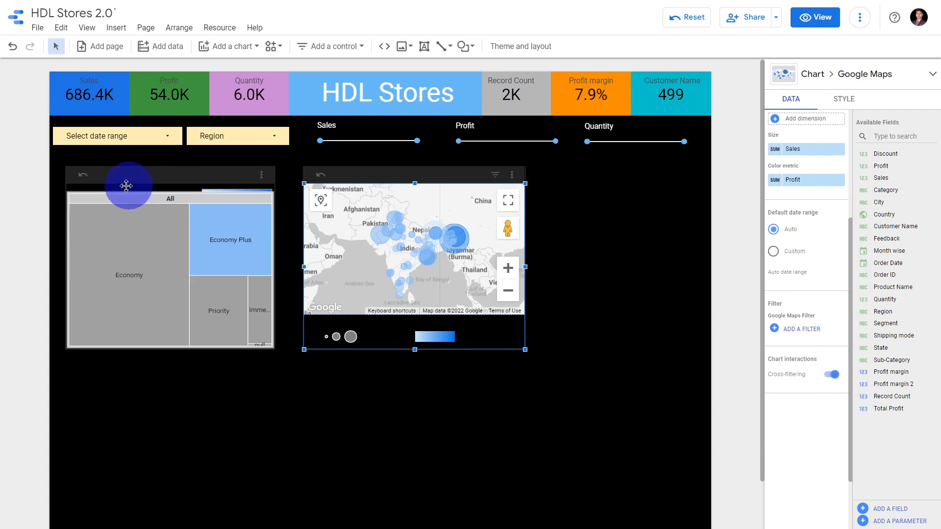
pyautogui.click(86, 177)
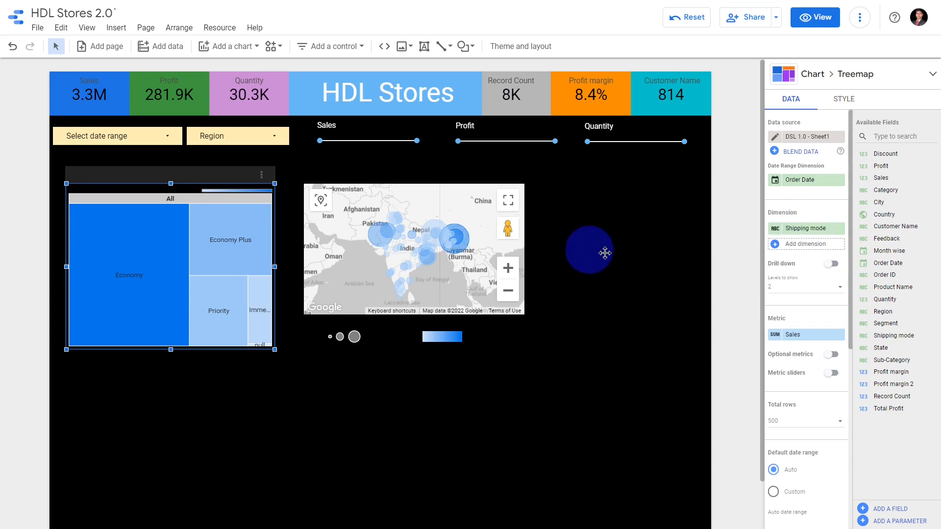
# Undo the last change and lower the bubble map's road detail to about a third
pyautogui.click(845, 103)
pyautogui.hotkey('ctrl', 'z')
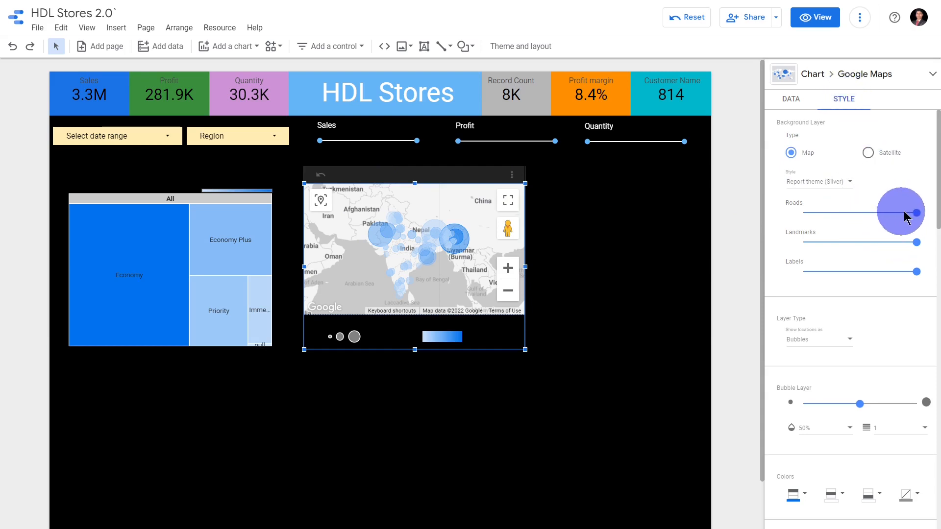
pyautogui.moveTo(915, 212); pyautogui.dragTo(841, 213)
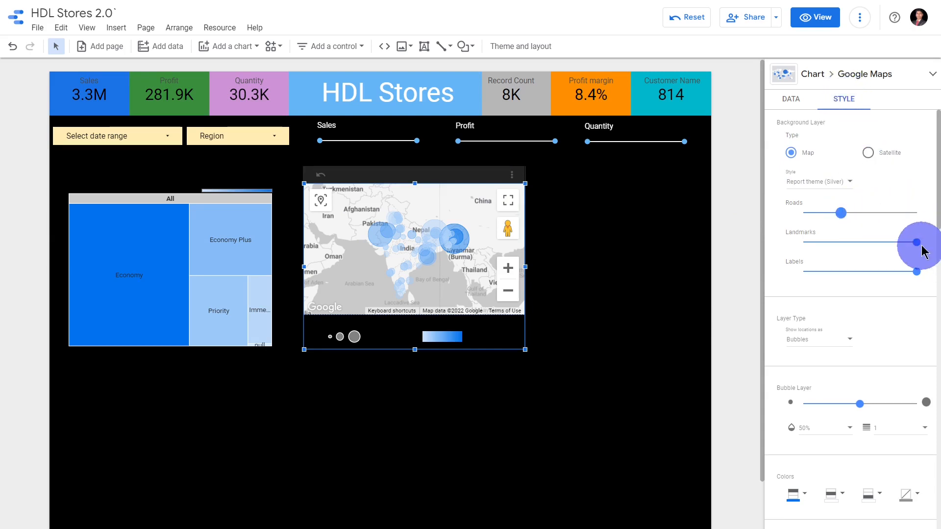
# Reduce the bubble map's landmark detail to about a third, labels to about two thirds, and bubble size to about 15% of its range
pyautogui.moveTo(917, 242); pyautogui.dragTo(841, 244)
pyautogui.moveTo(917, 272); pyautogui.dragTo(878, 278)
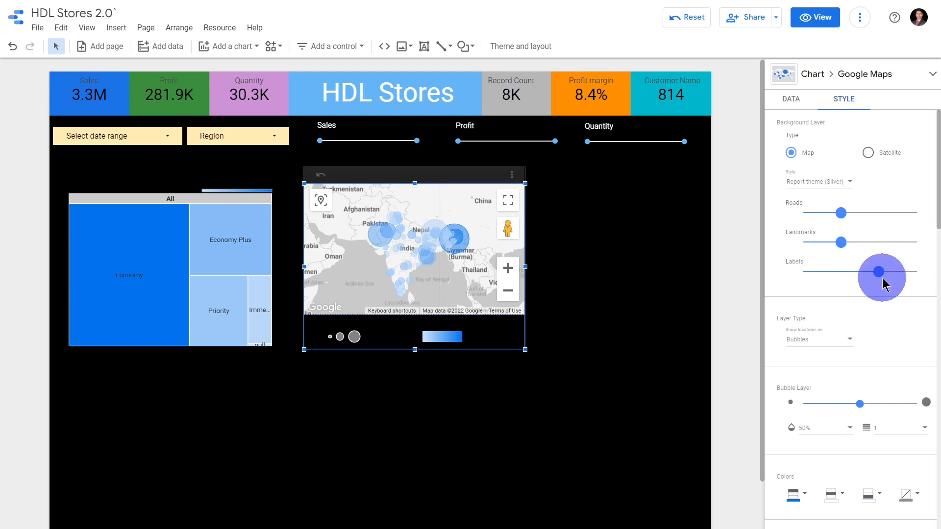
pyautogui.scroll(-3, 904, 353)
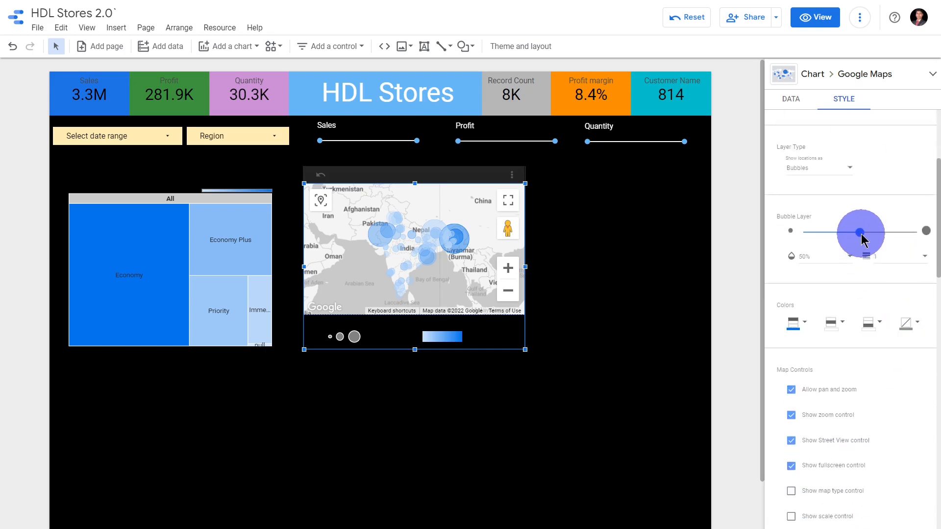
pyautogui.moveTo(852, 233); pyautogui.dragTo(821, 237)
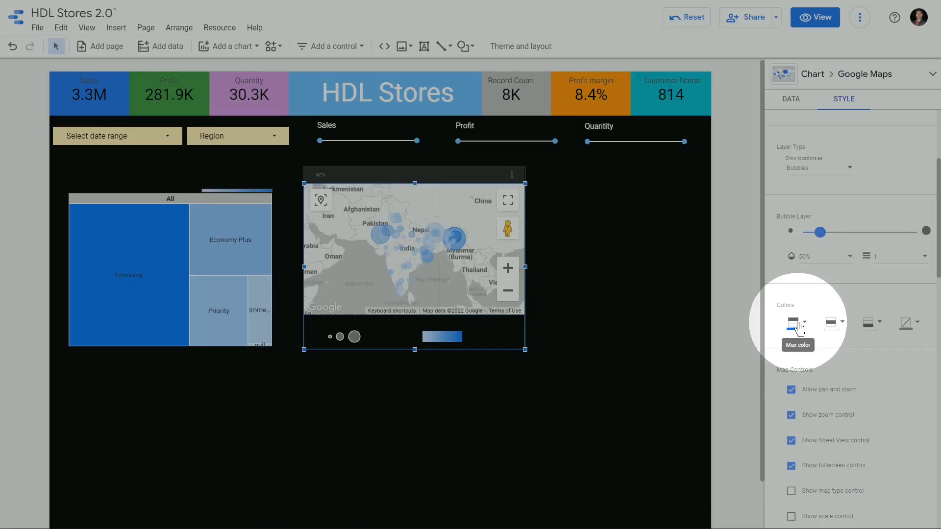
# Color the bubble map's Profit scale with dark green for the maximum, light yellow for the middle and red for the minimum
pyautogui.click(795, 325)
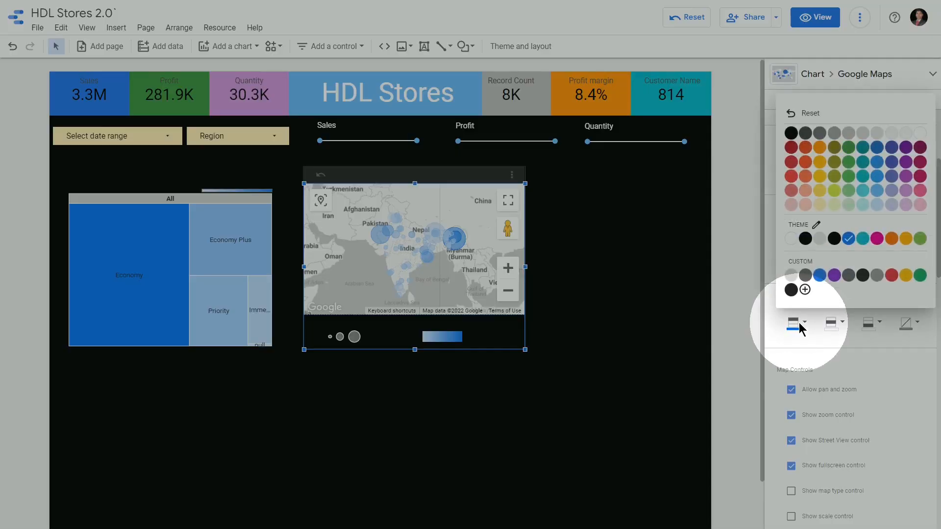
pyautogui.click(849, 148)
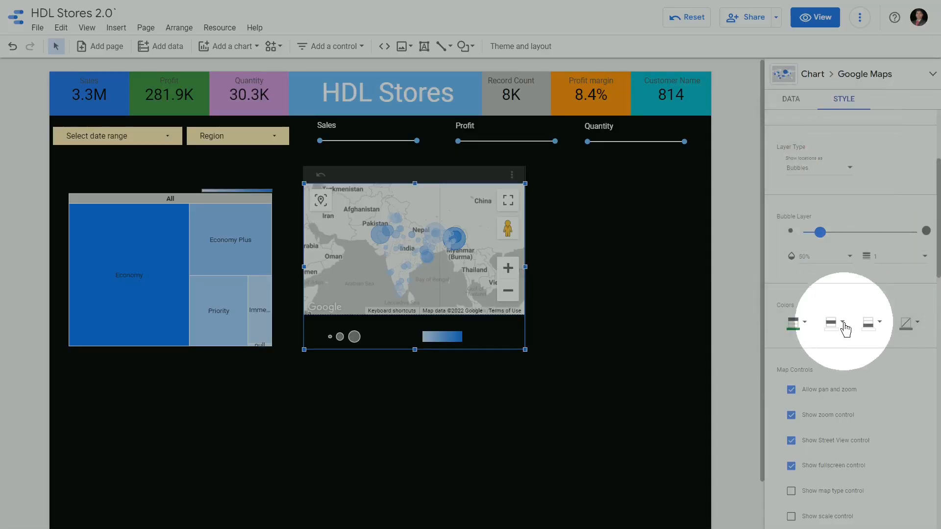
pyautogui.click(834, 323)
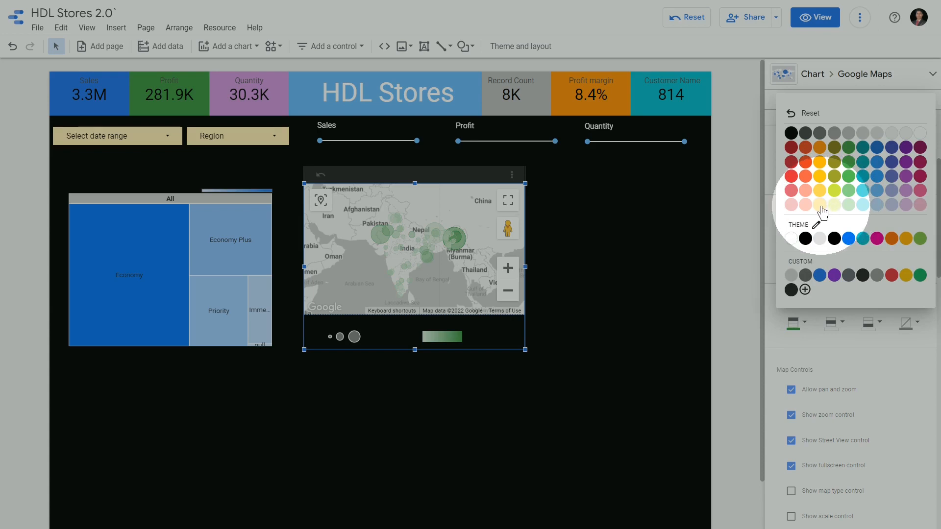
pyautogui.click(820, 207)
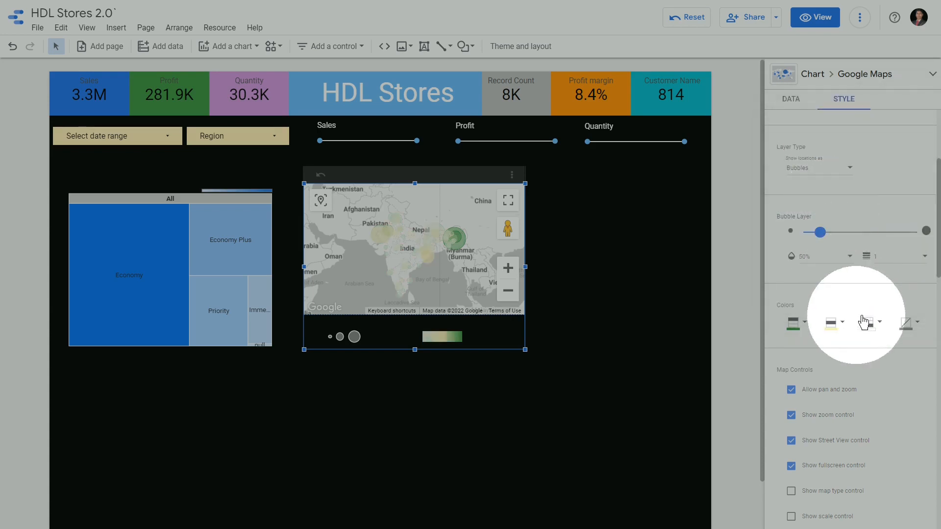
pyautogui.click(871, 322)
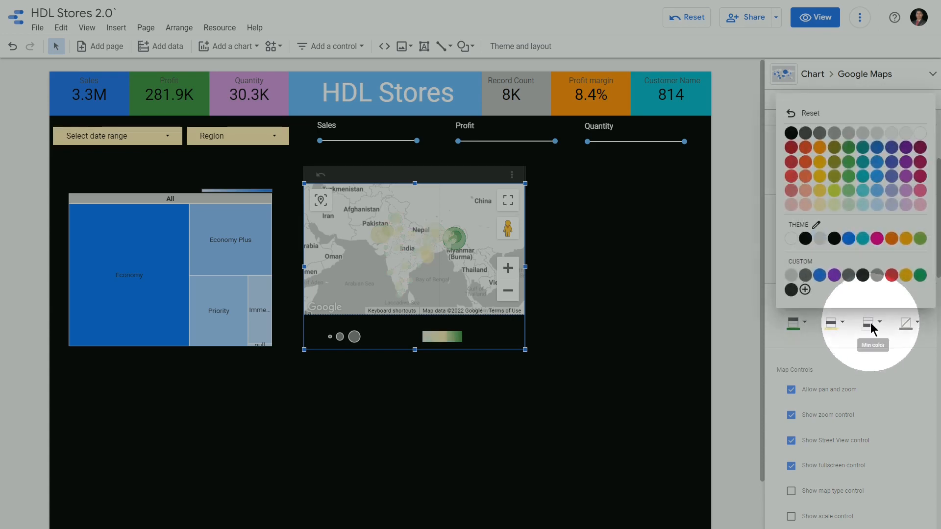
pyautogui.click(892, 276)
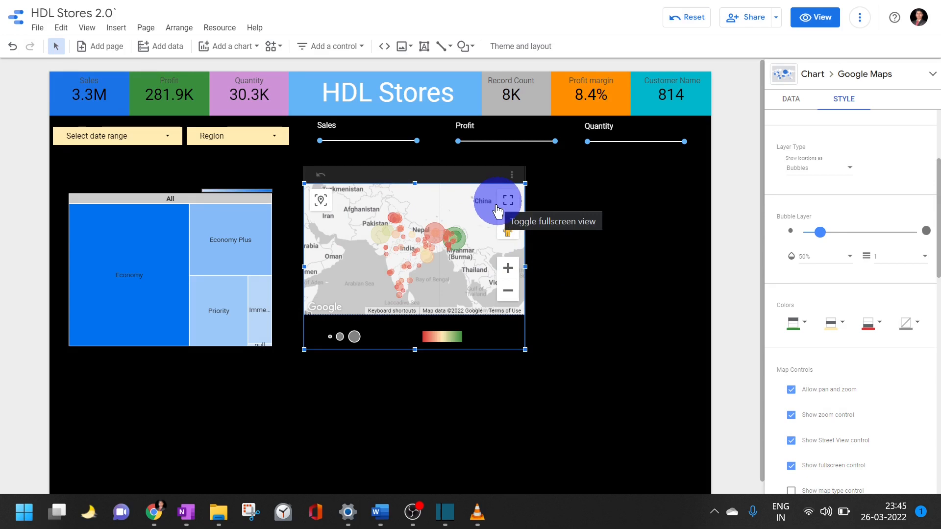
pyautogui.scroll(1, 466, 233)
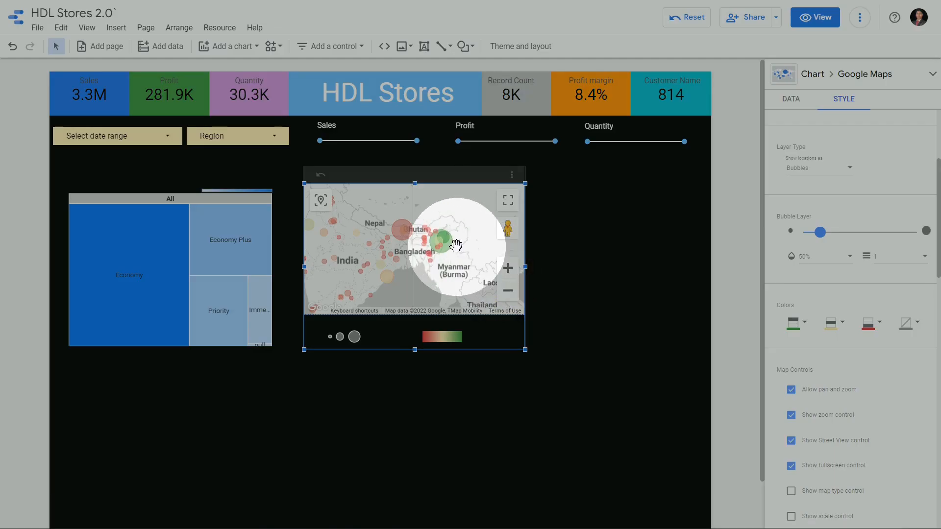
pyautogui.moveTo(447, 242)
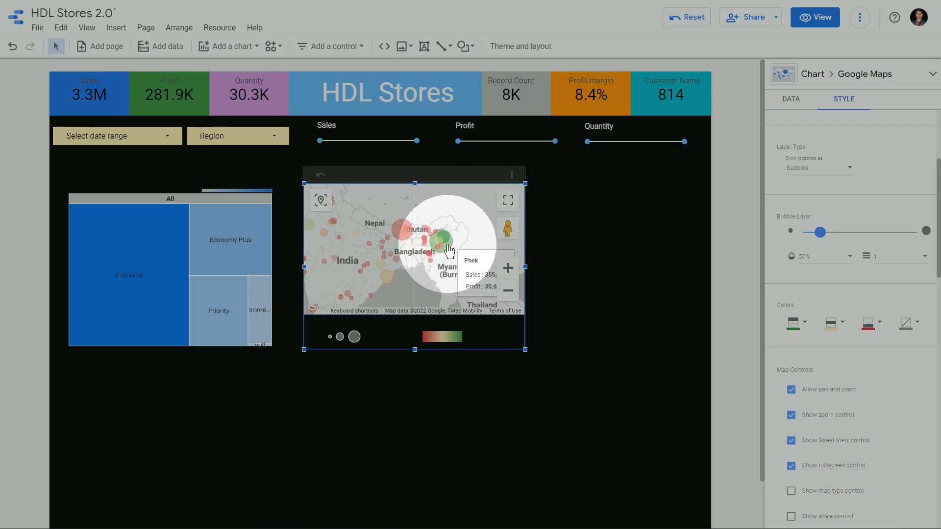
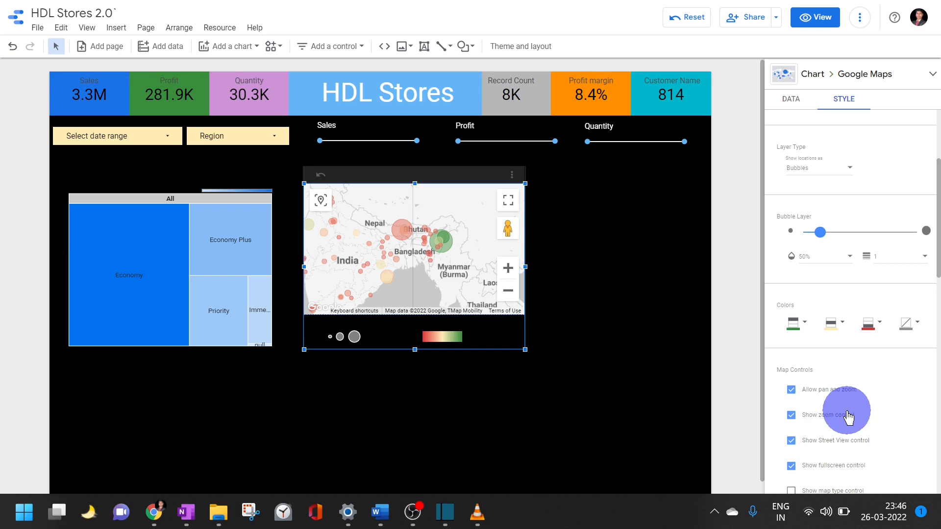
# Hide the bubble map's Street View and fullscreen controls and set its color and size legend positions to None
pyautogui.click(854, 446)
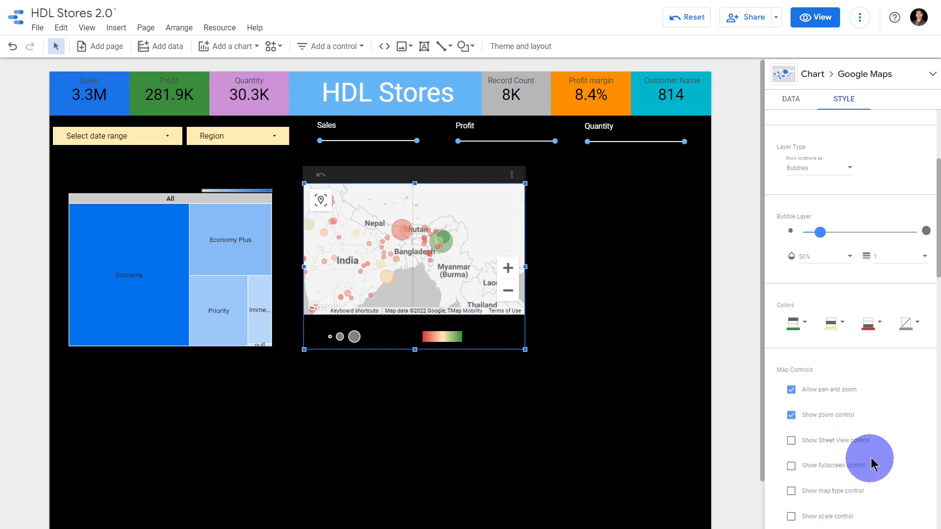
pyautogui.scroll(-7, 867, 460)
pyautogui.scroll(-3, 876, 455)
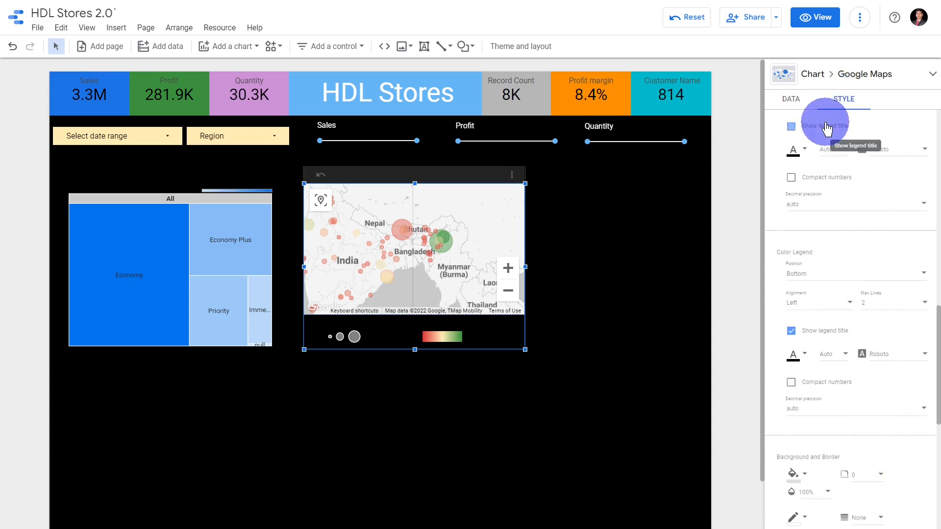
pyautogui.click(812, 329)
pyautogui.click(837, 278)
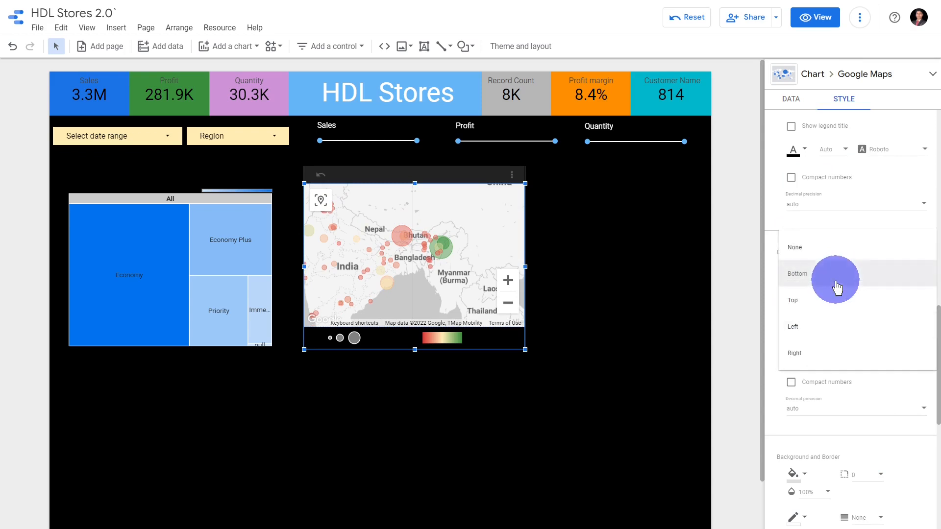
pyautogui.click(818, 249)
pyautogui.scroll(3, 884, 220)
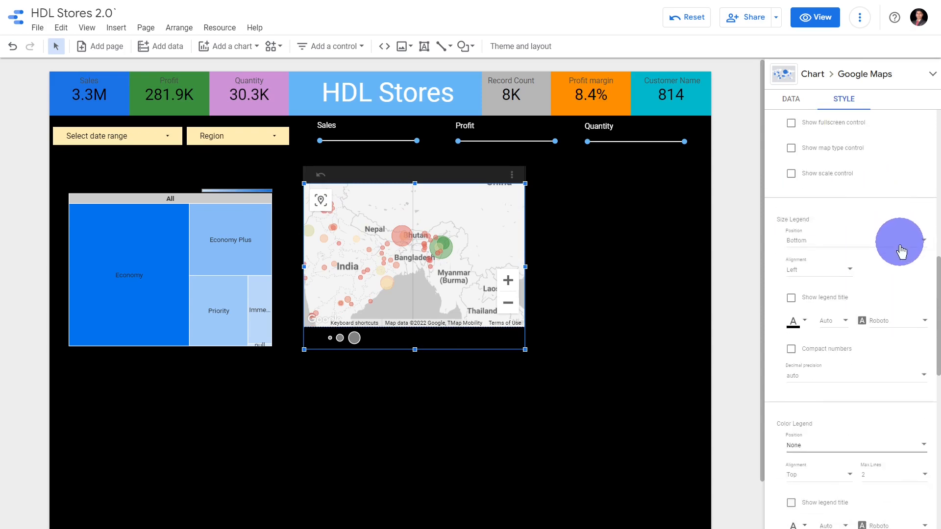
pyautogui.click(882, 255)
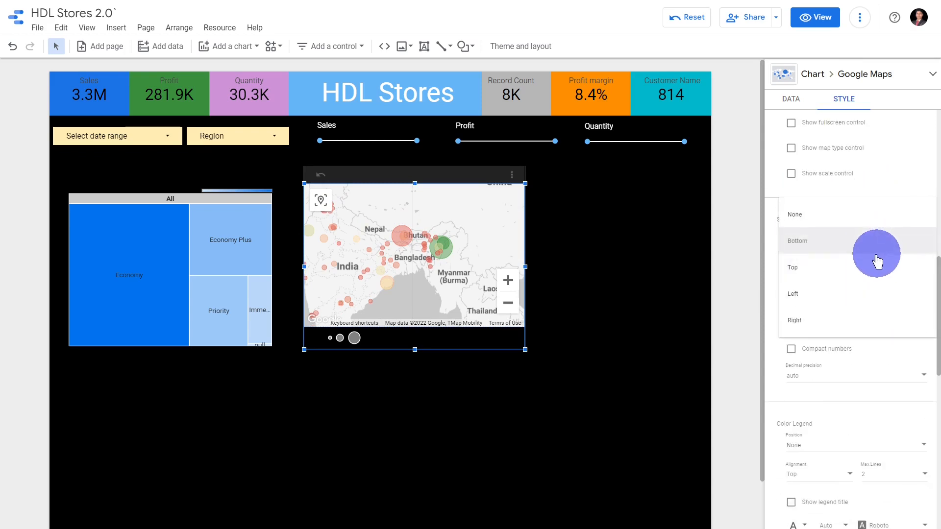
pyautogui.click(847, 215)
# Test panning the bubble map and zooming it out and in with its zoom control
pyautogui.moveTo(419, 308); pyautogui.dragTo(466, 286)
pyautogui.scroll(-2, 466, 282)
pyautogui.scroll(1, 468, 287)
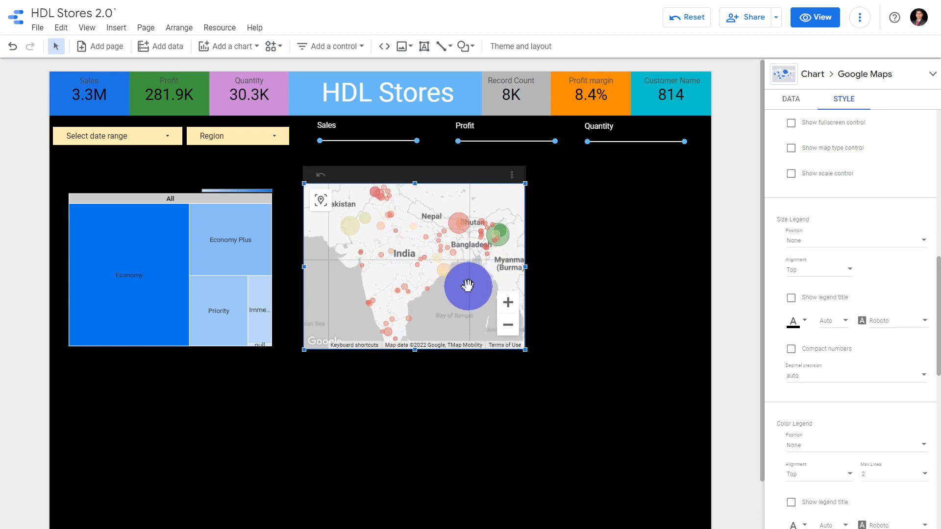
pyautogui.scroll(1, 470, 288)
pyautogui.click(505, 321)
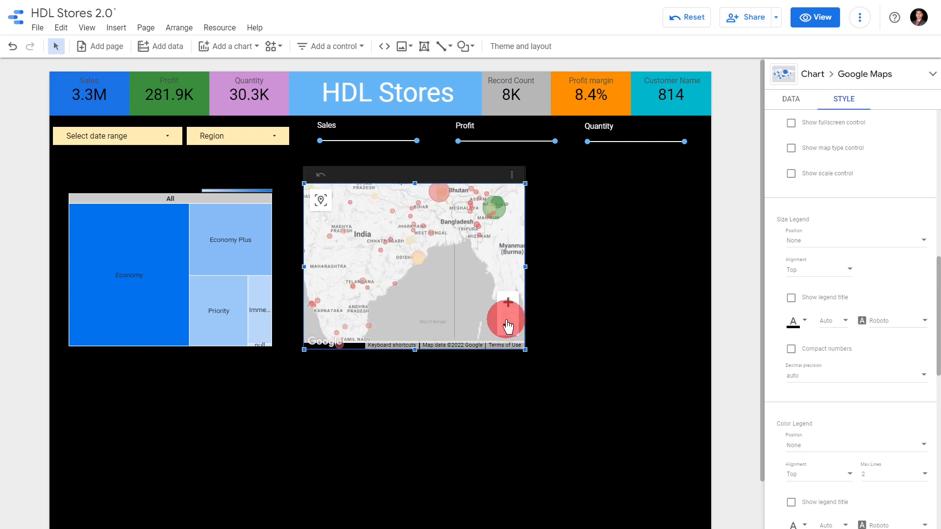
pyautogui.click(505, 321)
pyautogui.click(505, 321)
pyautogui.click(508, 305)
pyautogui.click(508, 305)
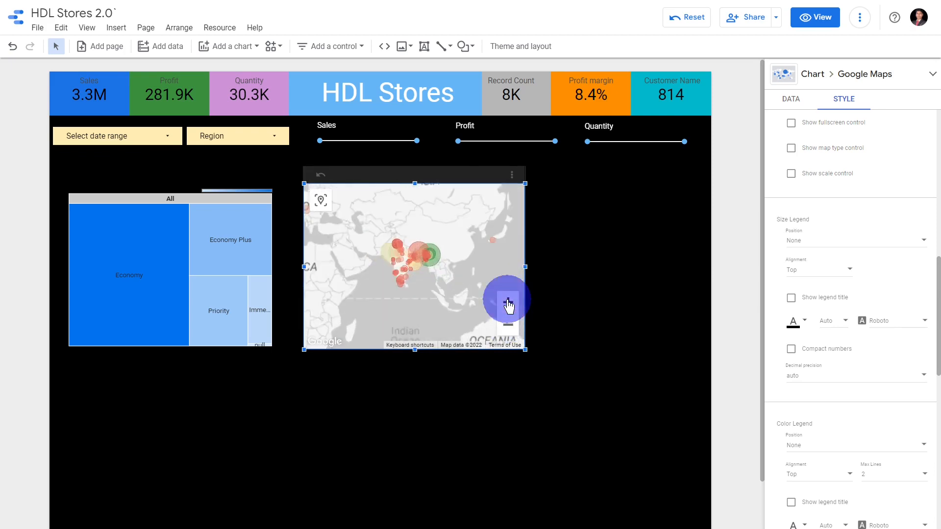
pyautogui.click(508, 305)
# Frame the bubble map's view on India and move the chart slightly closer to the treemap
pyautogui.scroll(-1, 392, 267)
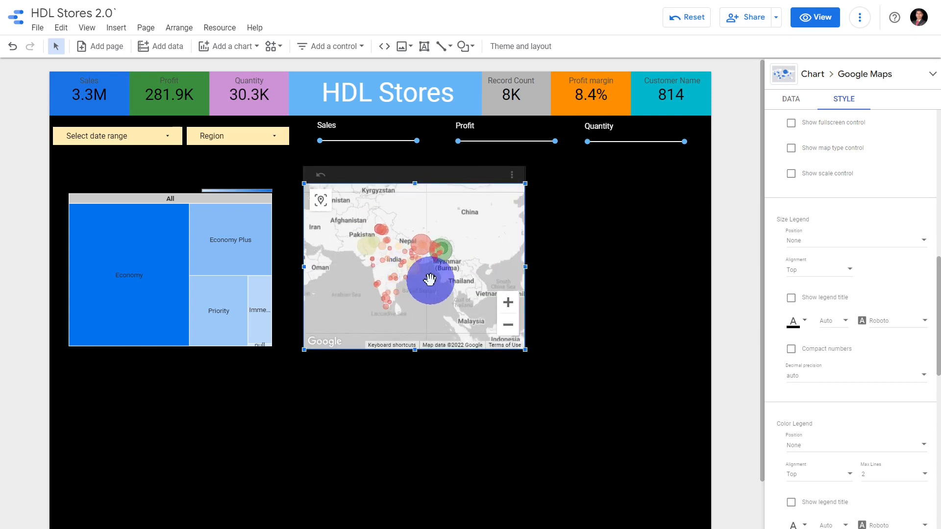
pyautogui.scroll(1, 421, 287)
pyautogui.moveTo(414, 292); pyautogui.dragTo(465, 312)
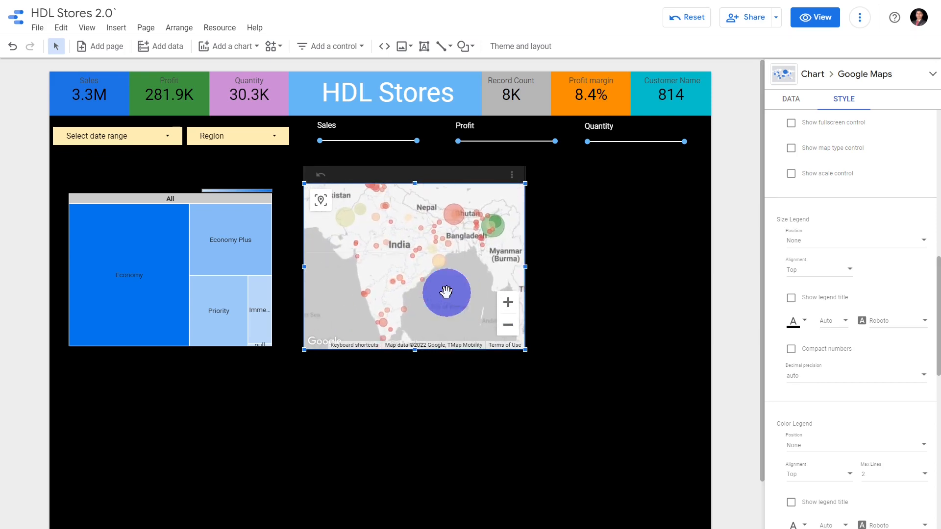
pyautogui.scroll(-1, 444, 289)
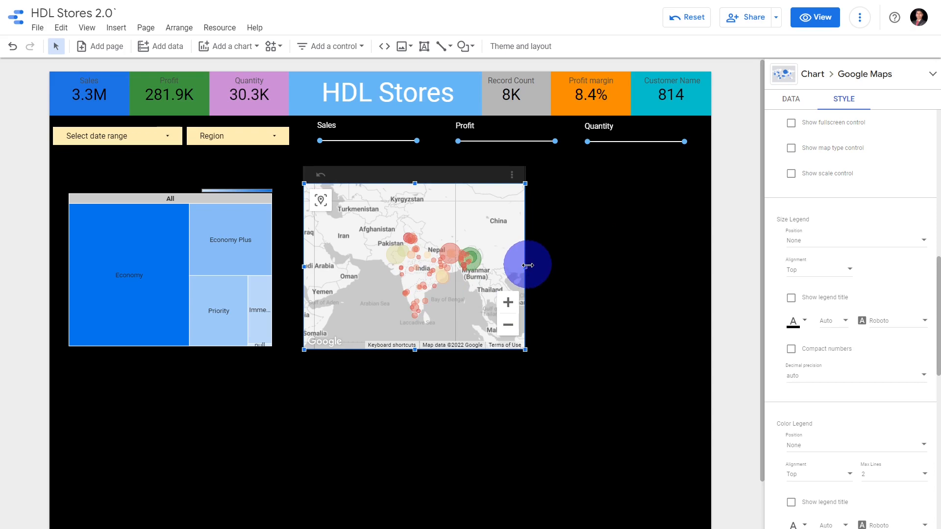
pyautogui.scroll(1, 386, 288)
pyautogui.moveTo(421, 288); pyautogui.dragTo(364, 283)
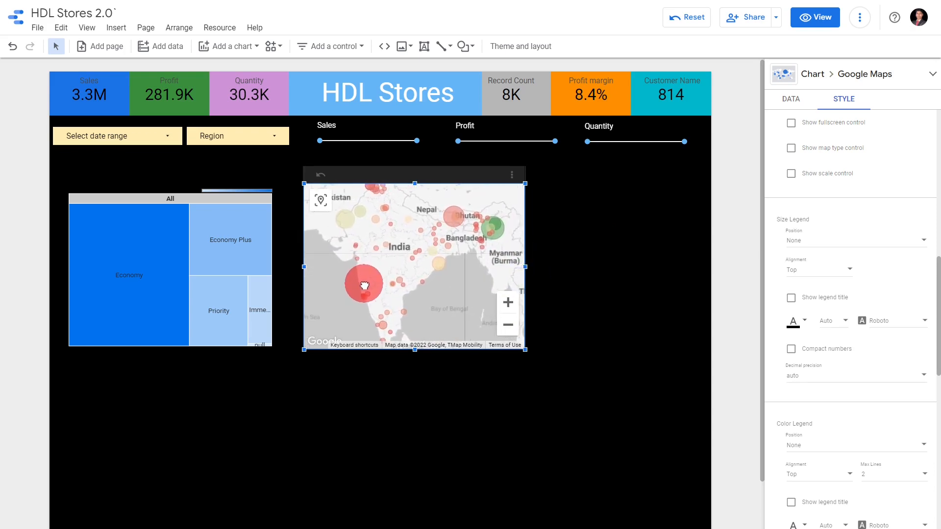
pyautogui.moveTo(377, 255)
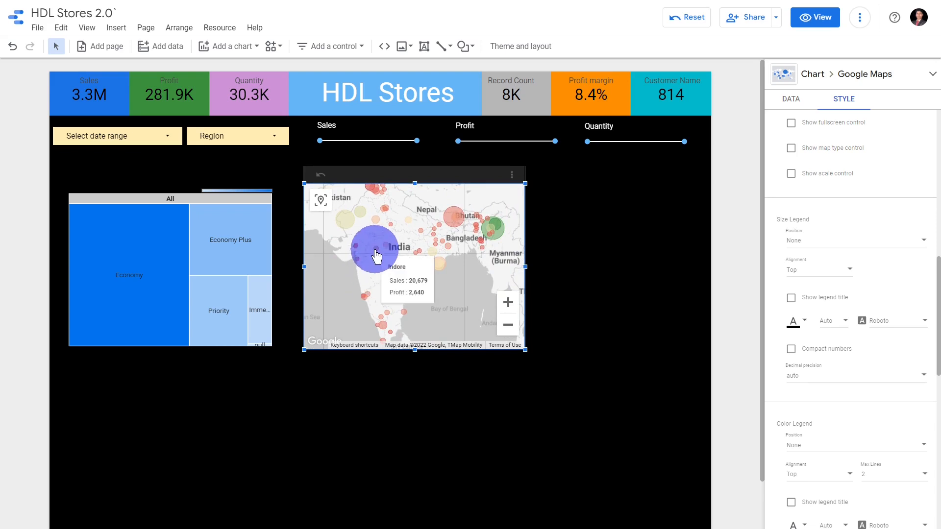
pyautogui.moveTo(393, 244); pyautogui.dragTo(397, 260)
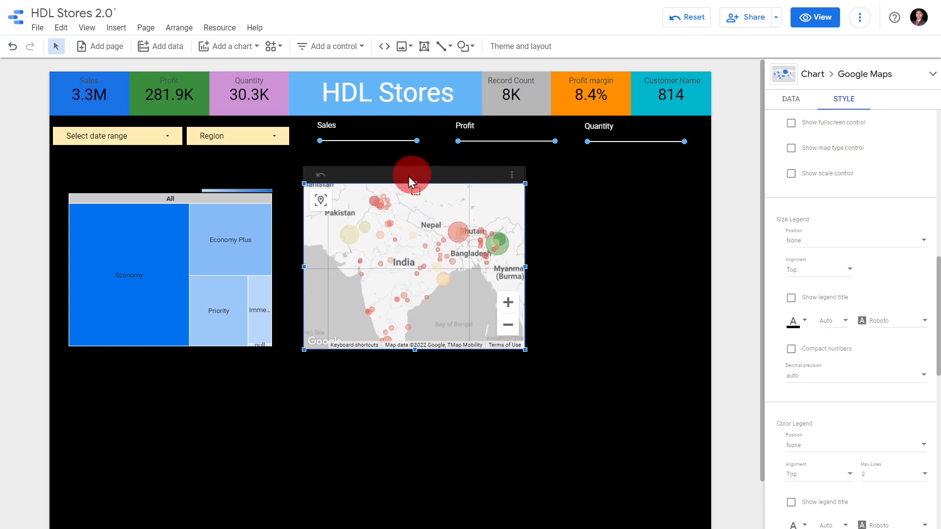
pyautogui.moveTo(409, 177); pyautogui.dragTo(401, 179)
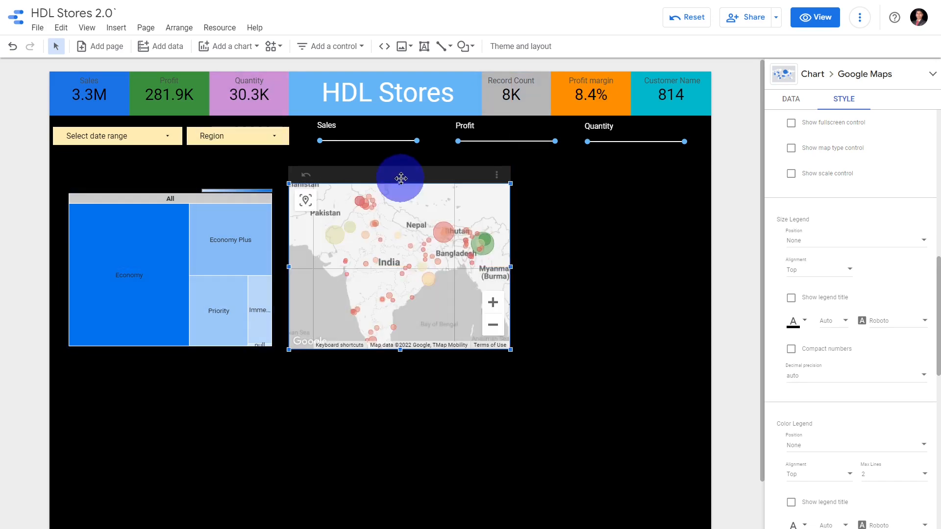
# Add a donut chart beside the bubble map, narrow it to fit within the page and set its dimension to Category
pyautogui.click(325, 47)
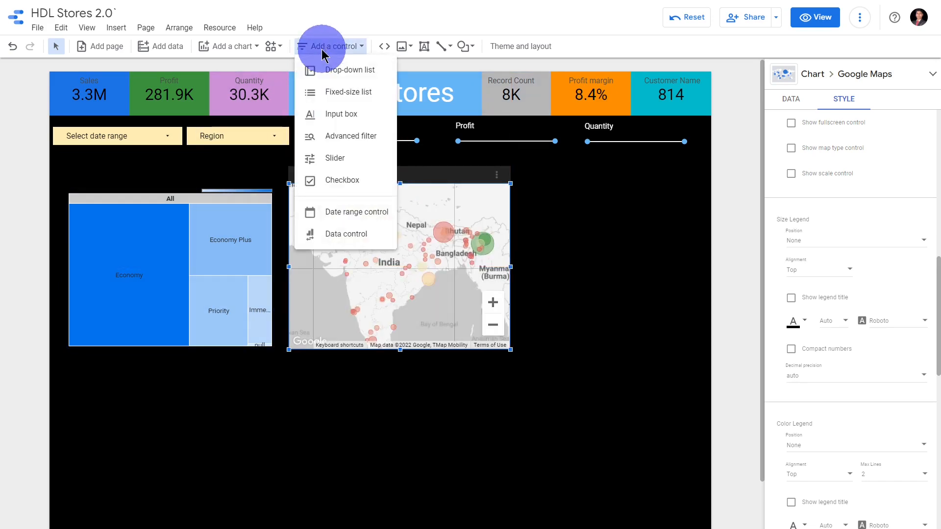
pyautogui.click(254, 51)
pyautogui.click(255, 51)
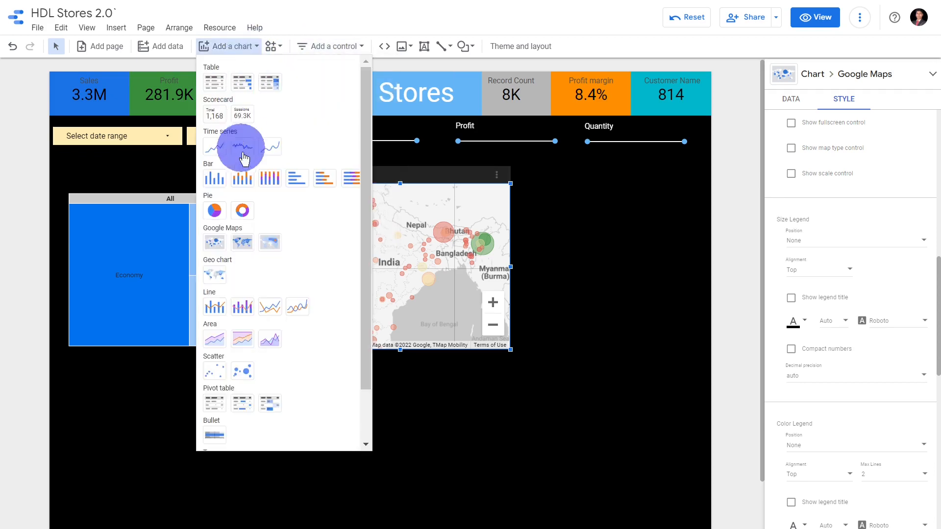
pyautogui.click(250, 212)
pyautogui.click(527, 190)
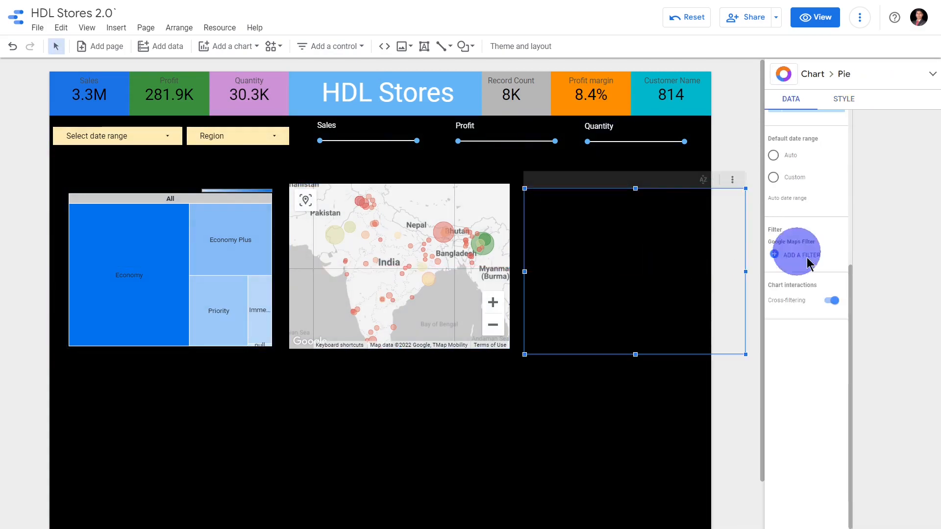
pyautogui.moveTo(739, 271); pyautogui.dragTo(702, 271)
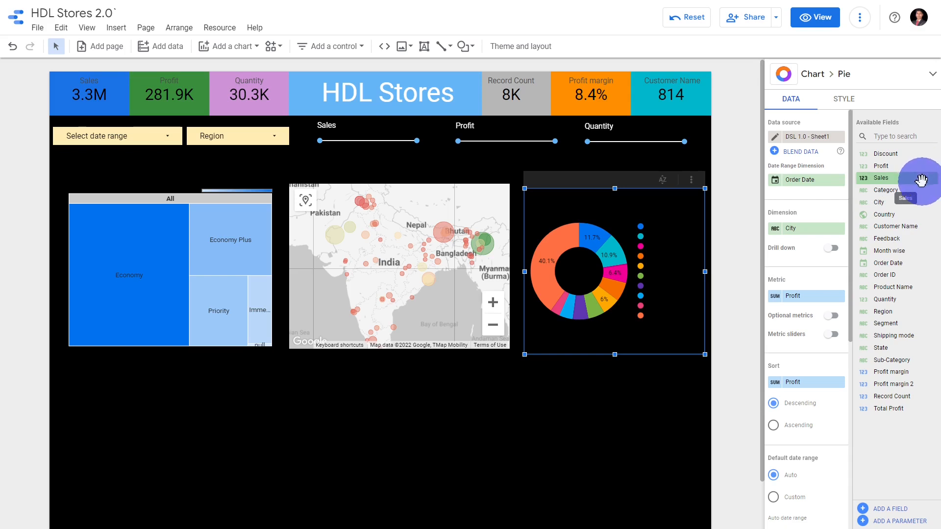
pyautogui.moveTo(914, 190); pyautogui.dragTo(830, 223)
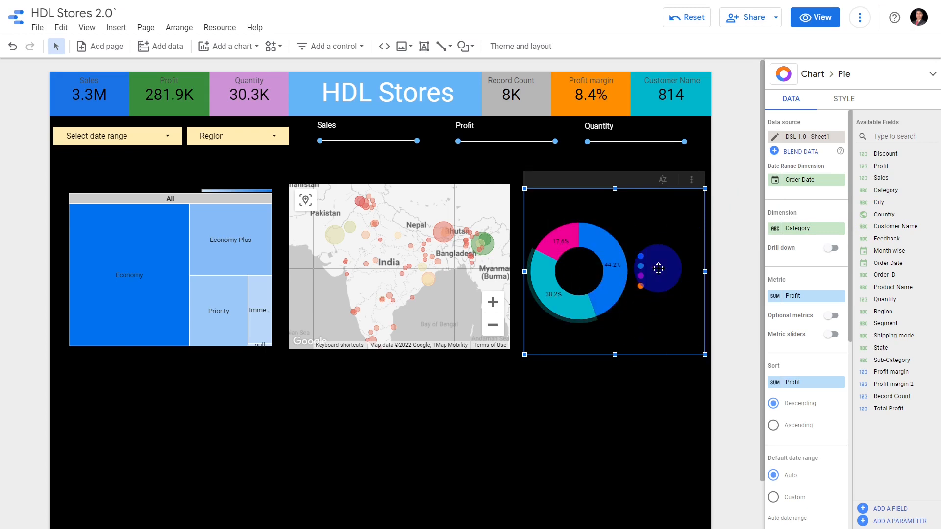
# Make the donut chart's slice labels and legend text white
pyautogui.click(843, 100)
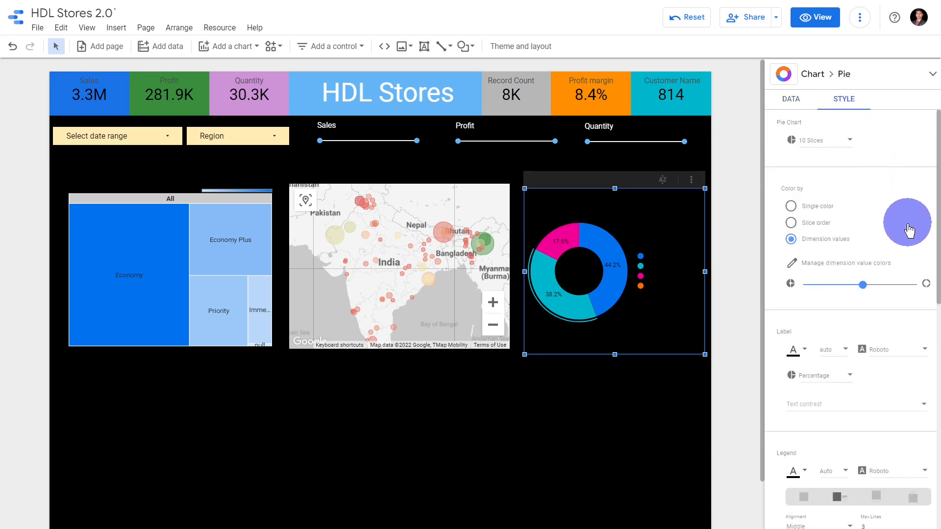
pyautogui.scroll(-3, 905, 257)
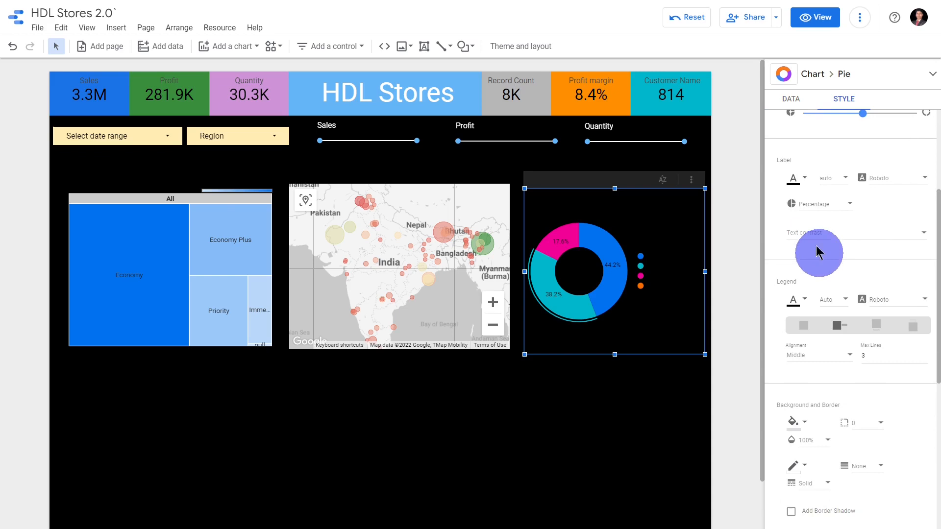
pyautogui.click(792, 178)
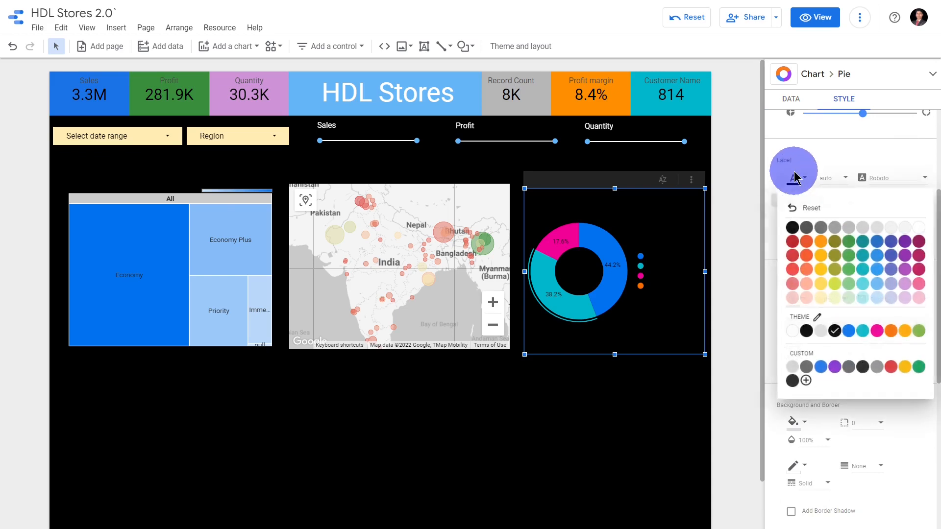
pyautogui.click(791, 333)
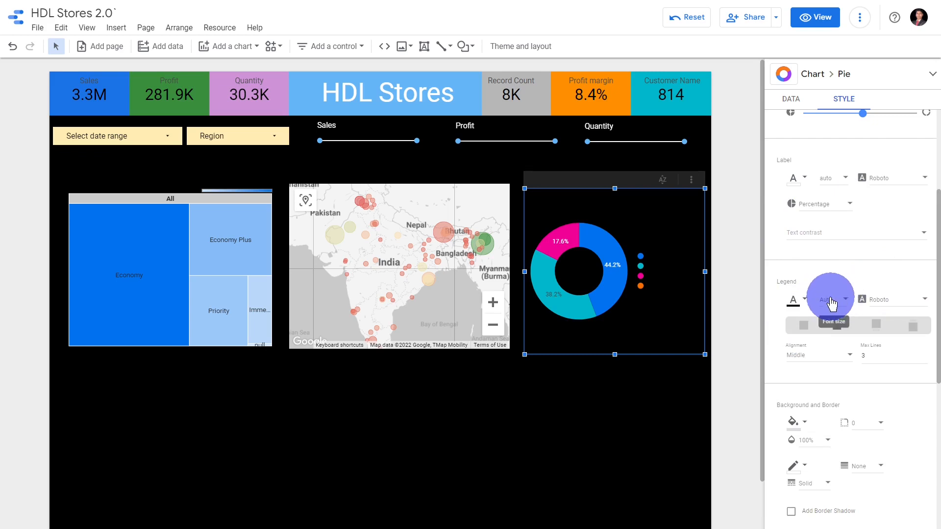
pyautogui.click(803, 302)
pyautogui.click(821, 454)
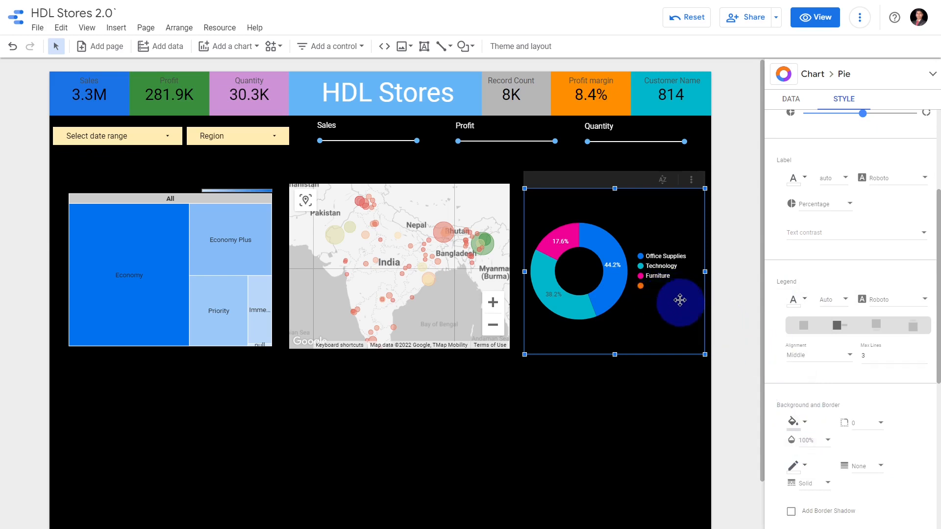
# Place the donut chart's legend below the ring and check the chart's cross-filtering setting
pyautogui.scroll(-2, 897, 313)
pyautogui.scroll(-2, 897, 313)
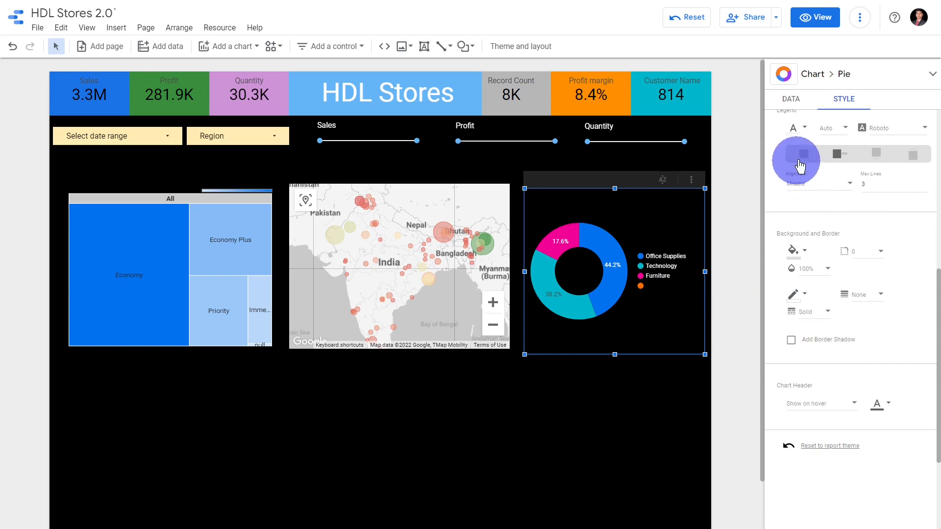
pyautogui.click(876, 155)
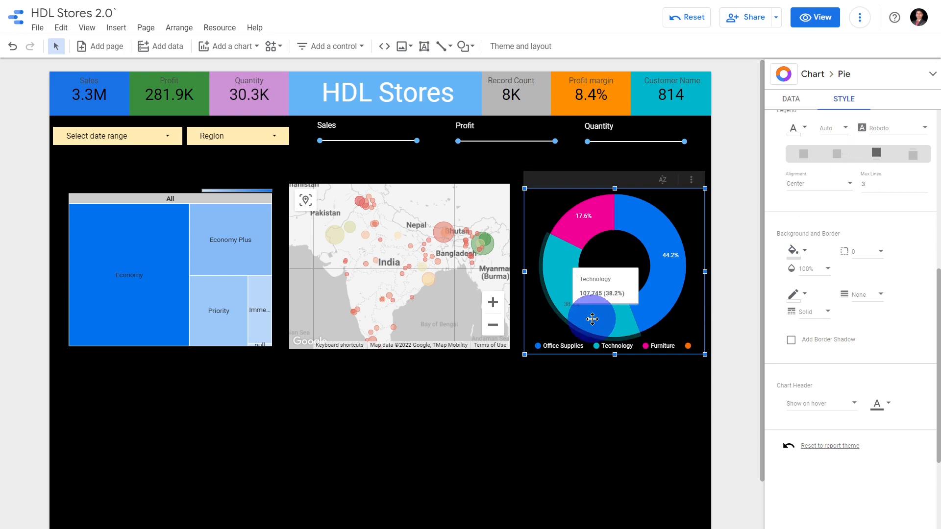
pyautogui.click(787, 103)
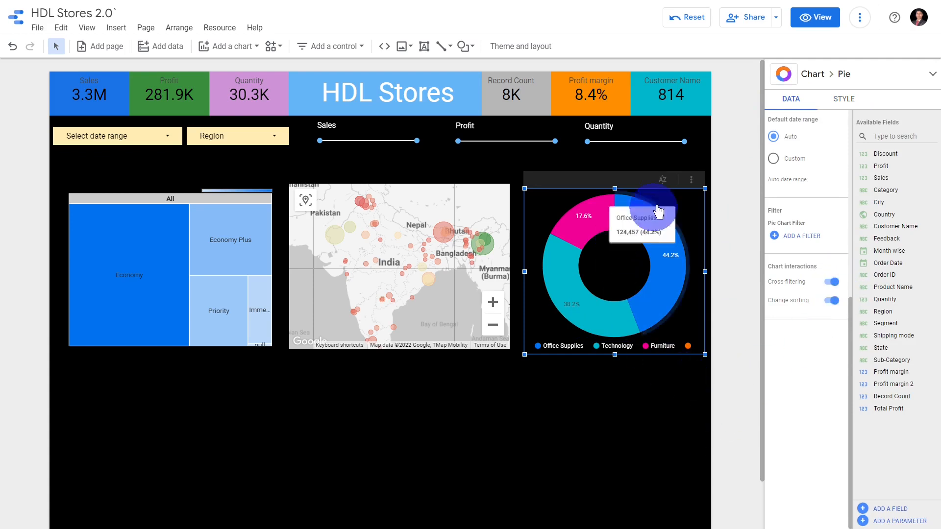
pyautogui.click(685, 142)
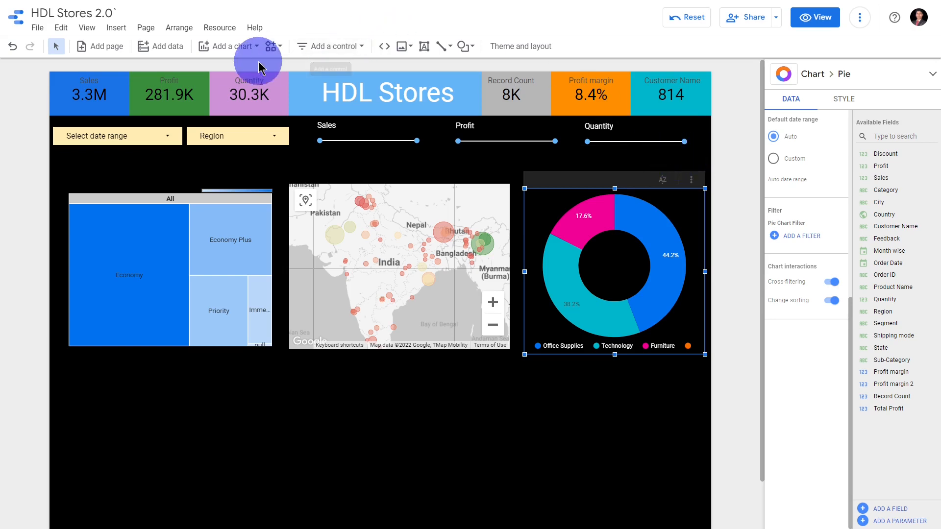
# Add a pie chart below the treemap and set its dimension to Region
pyautogui.click(248, 47)
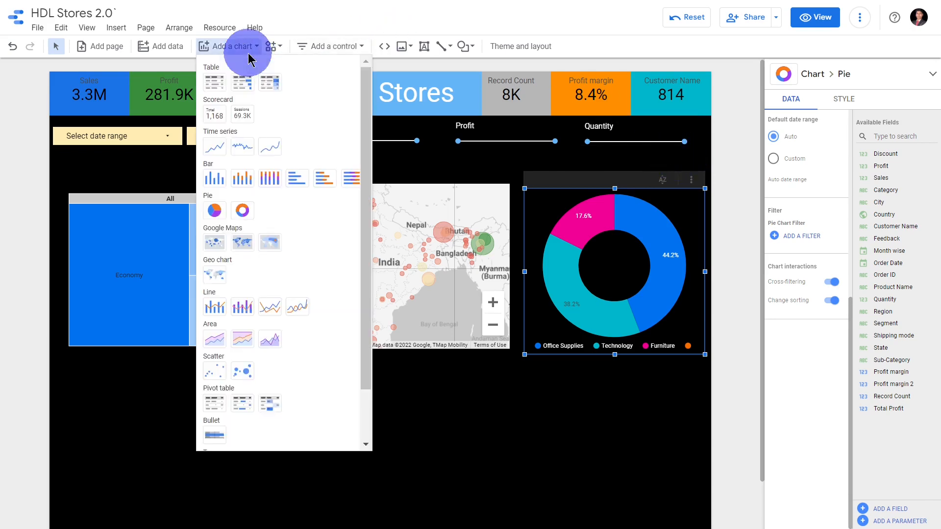
pyautogui.click(214, 210)
pyautogui.scroll(-1, 277, 268)
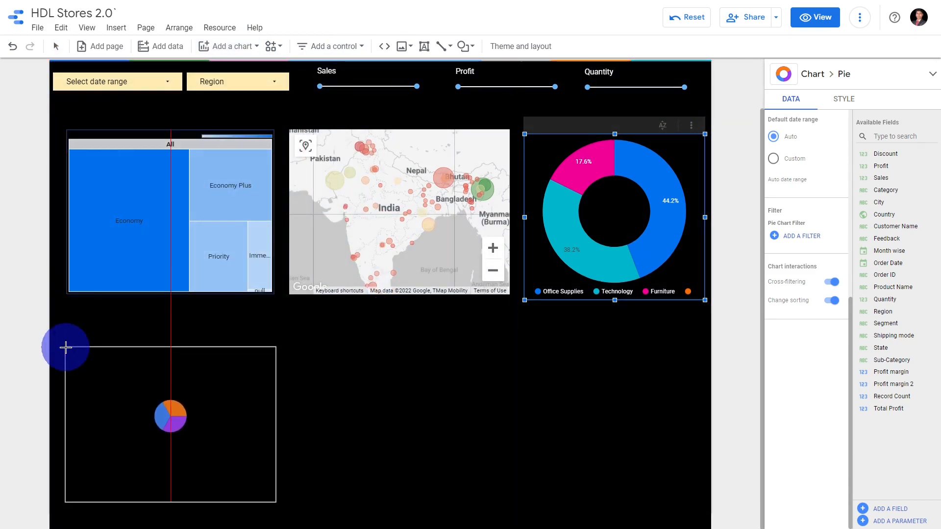
pyautogui.click(61, 347)
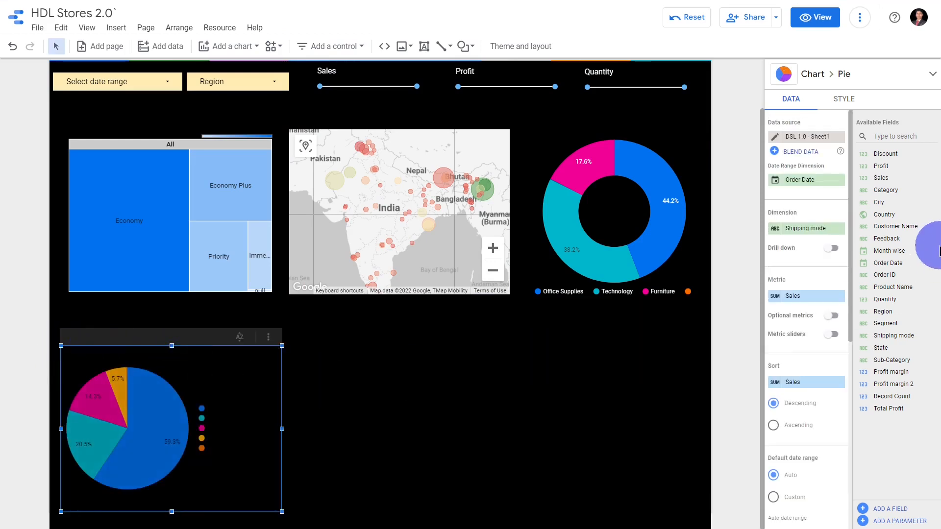
pyautogui.moveTo(903, 312); pyautogui.dragTo(881, 312)
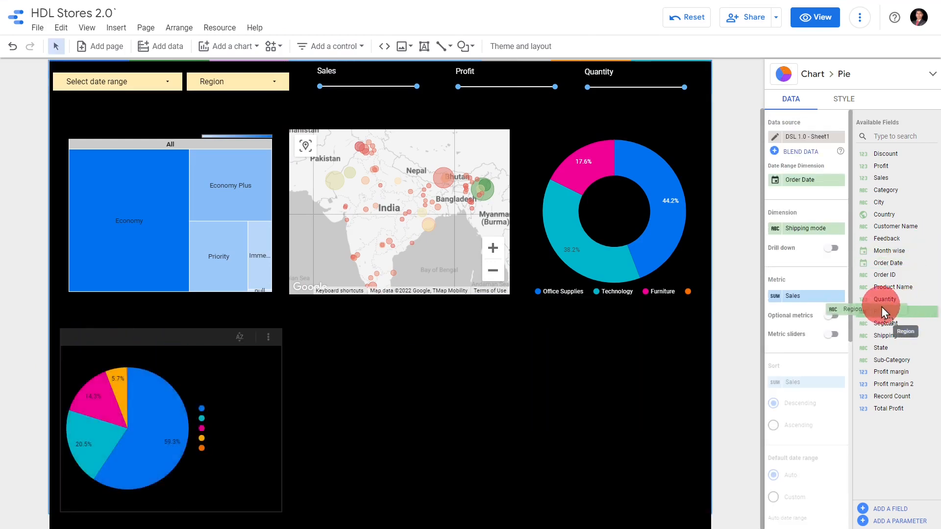
pyautogui.moveTo(814, 231); pyautogui.dragTo(818, 228)
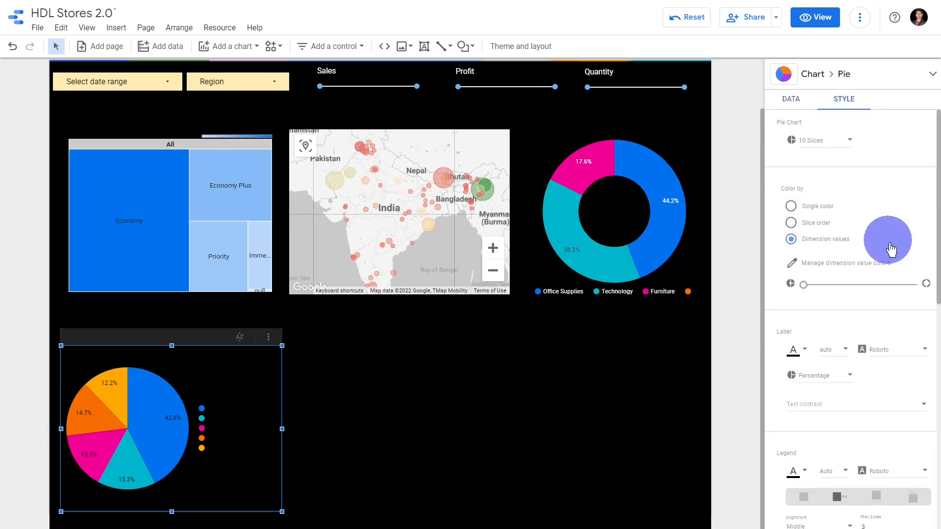
# Set the Region pie chart's legend position to Bottom
pyautogui.scroll(-4, 912, 279)
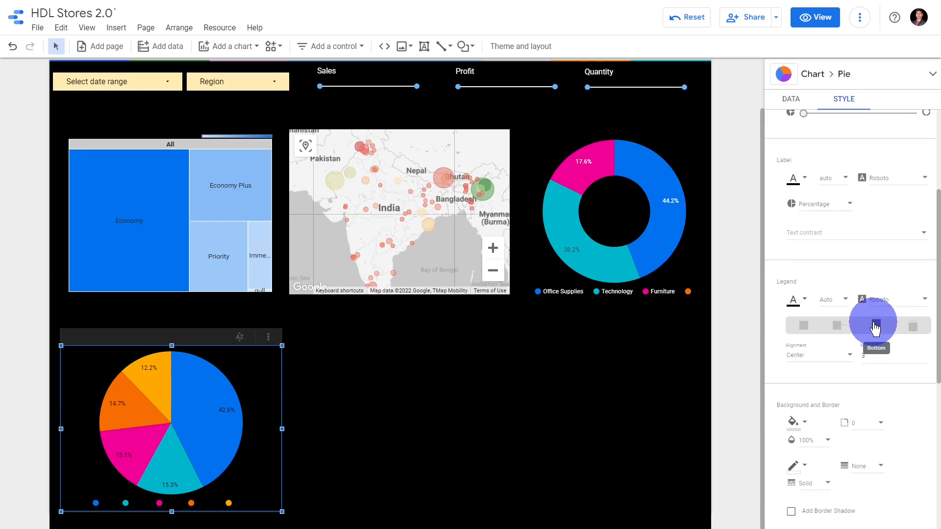
# Make the Region pie chart's legend text white and narrow the chart from its right edge
pyautogui.click(793, 300)
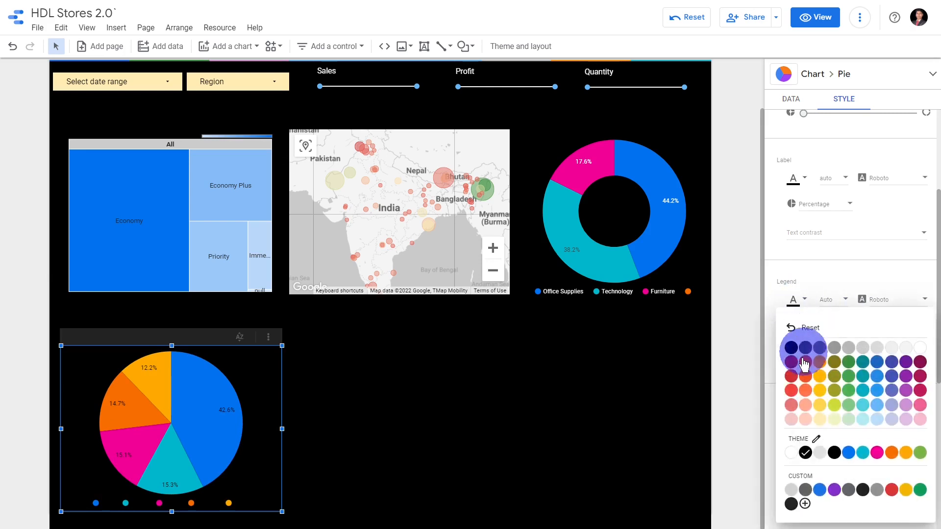
pyautogui.click(794, 451)
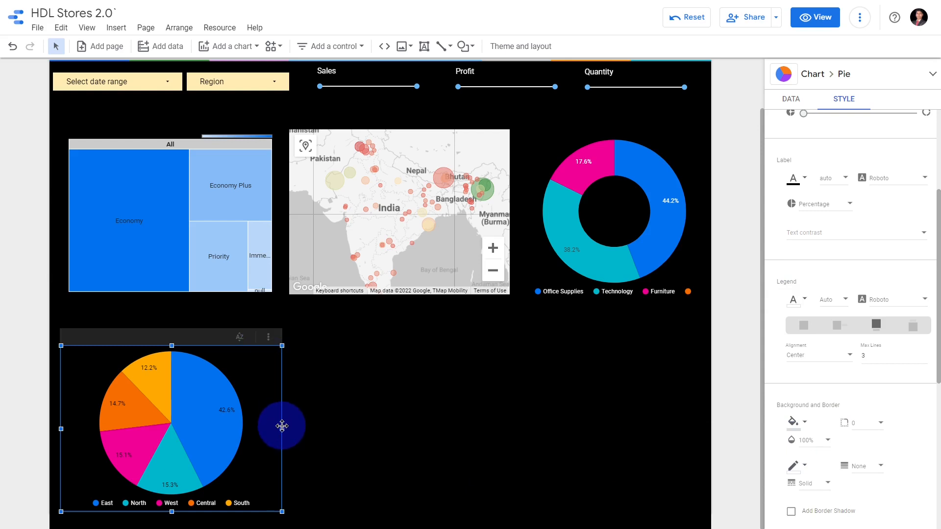
pyautogui.moveTo(281, 427); pyautogui.dragTo(232, 432)
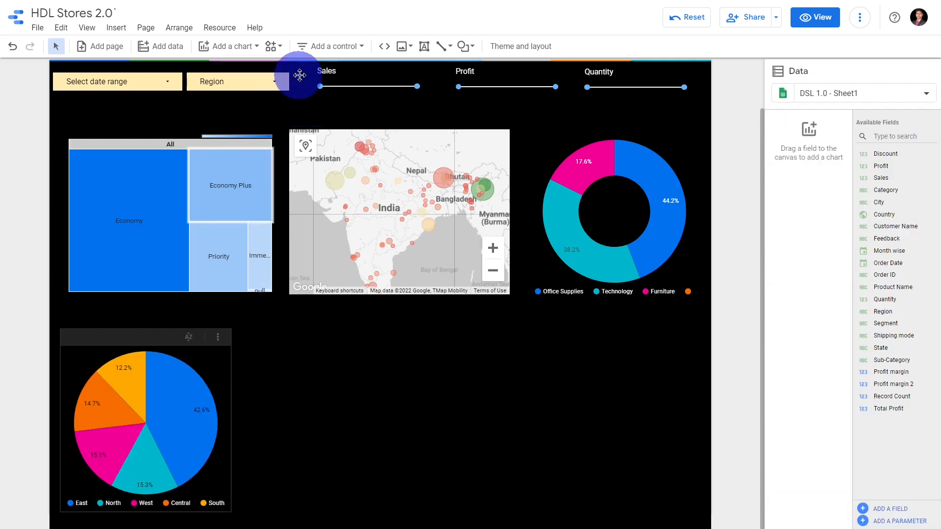
# Add a table beside the Region pie chart, set its dimension to Category and add Profit as a second metric
pyautogui.click(245, 51)
pyautogui.click(212, 87)
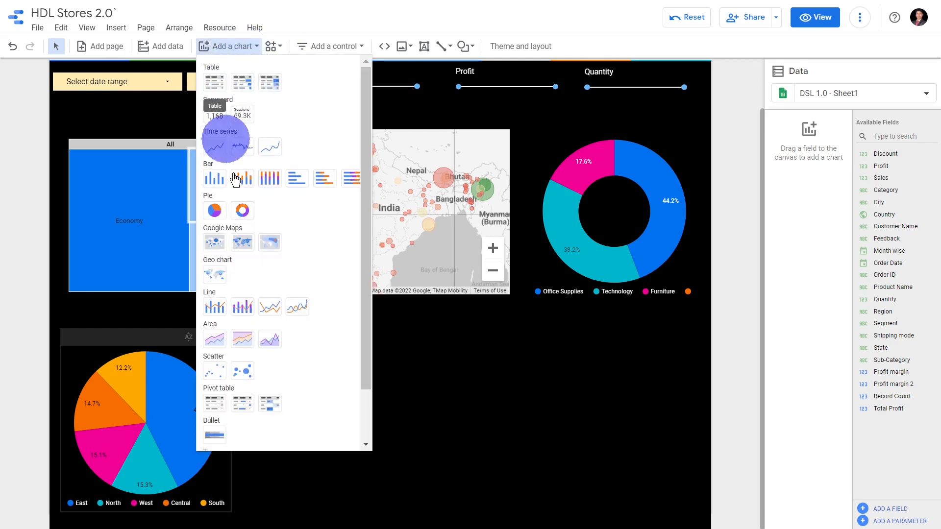
pyautogui.click(253, 347)
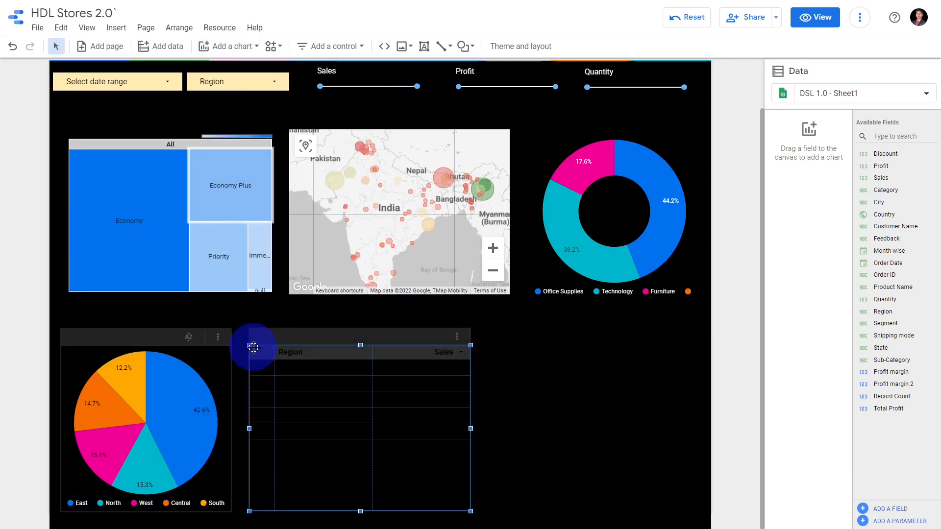
pyautogui.click(333, 343)
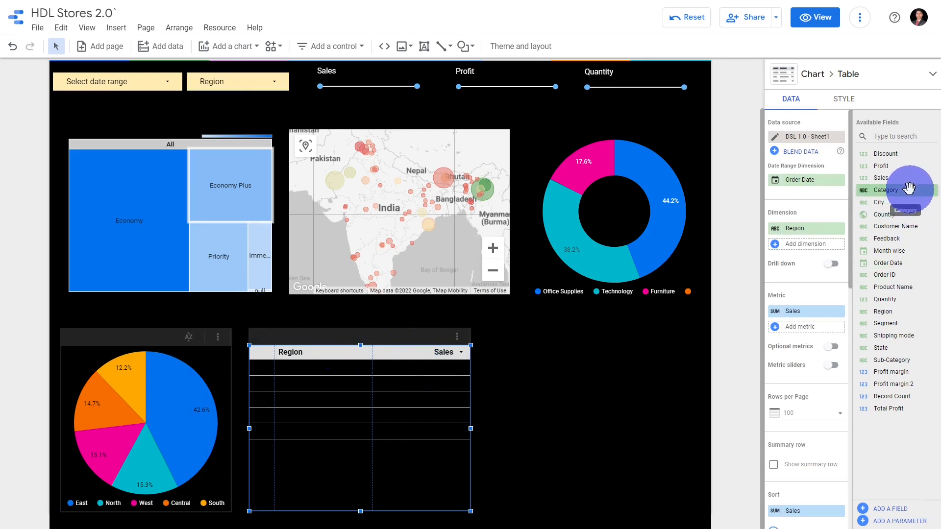
pyautogui.moveTo(909, 188); pyautogui.dragTo(822, 247)
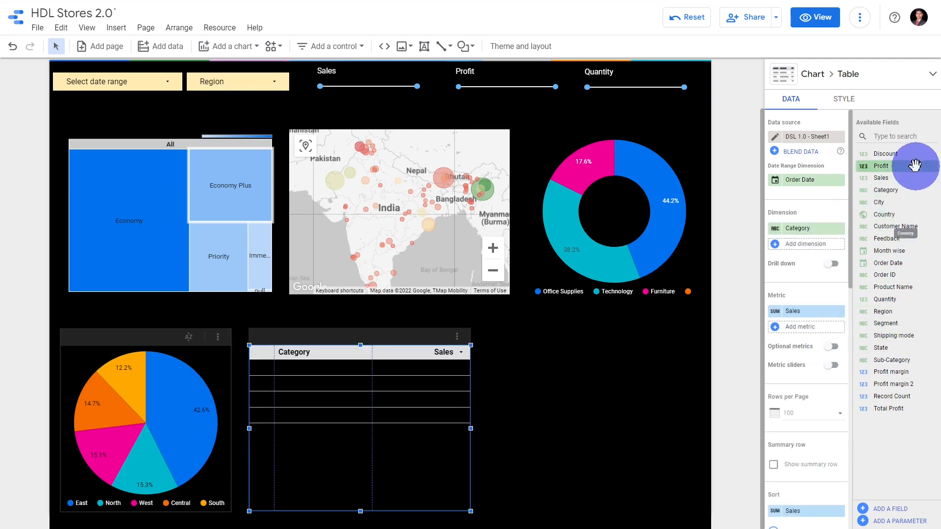
pyautogui.moveTo(915, 166); pyautogui.dragTo(828, 325)
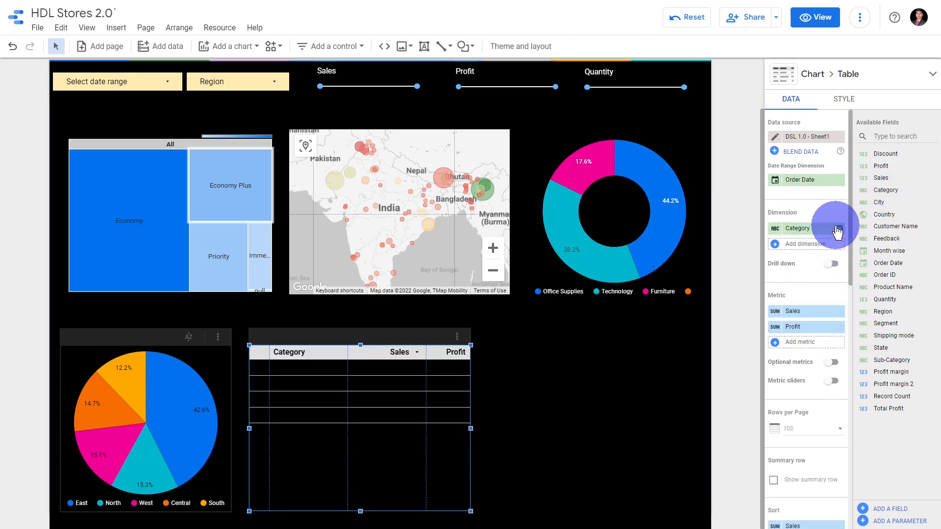
# Enable drill down on the table and add Sub-Category and Product Name as further dimensions
pyautogui.click(833, 264)
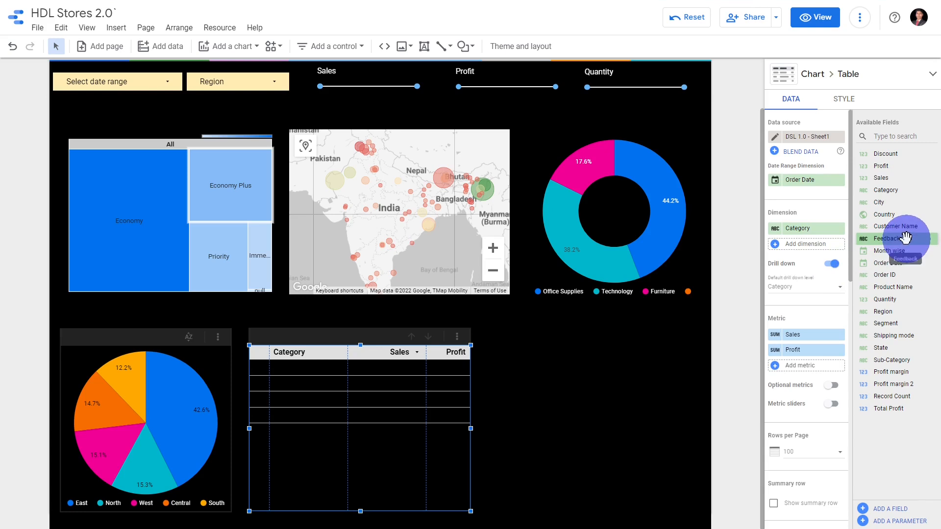
pyautogui.moveTo(906, 238); pyautogui.dragTo(916, 244)
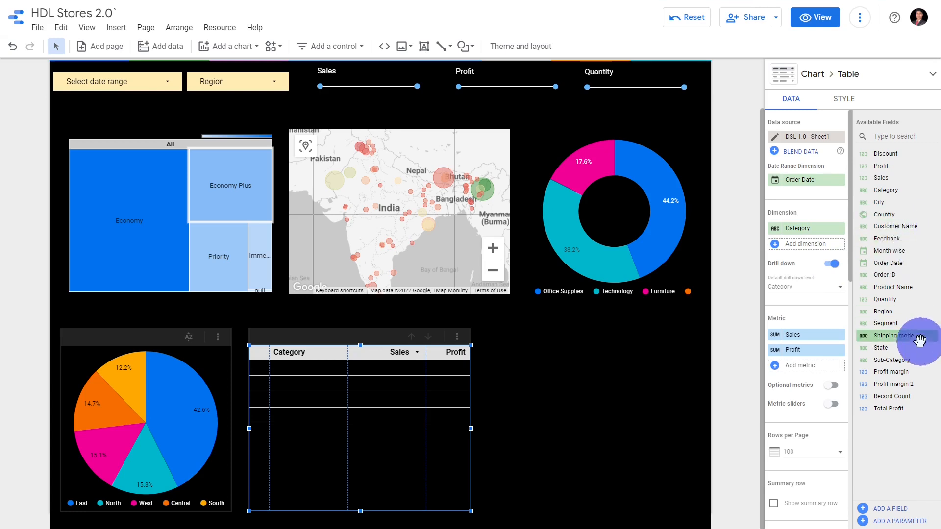
pyautogui.moveTo(907, 360); pyautogui.dragTo(822, 243)
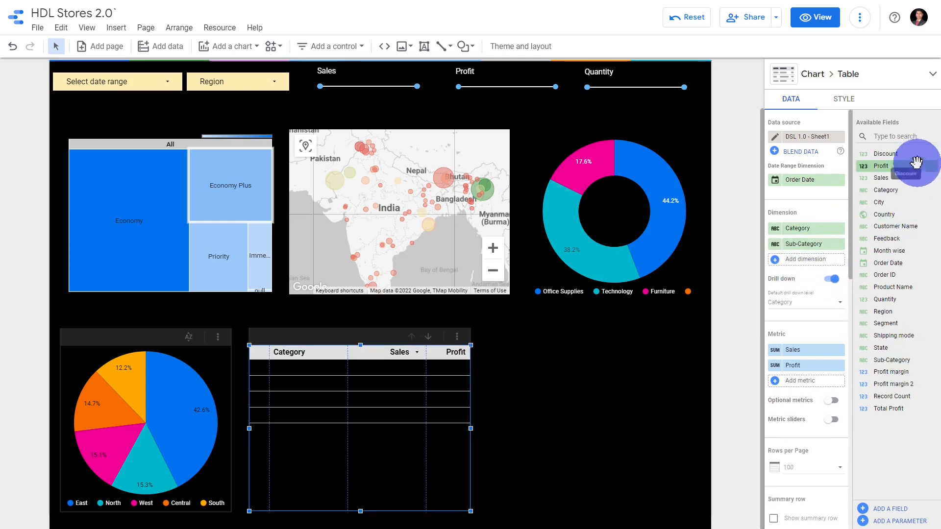
pyautogui.moveTo(907, 287); pyautogui.dragTo(833, 260)
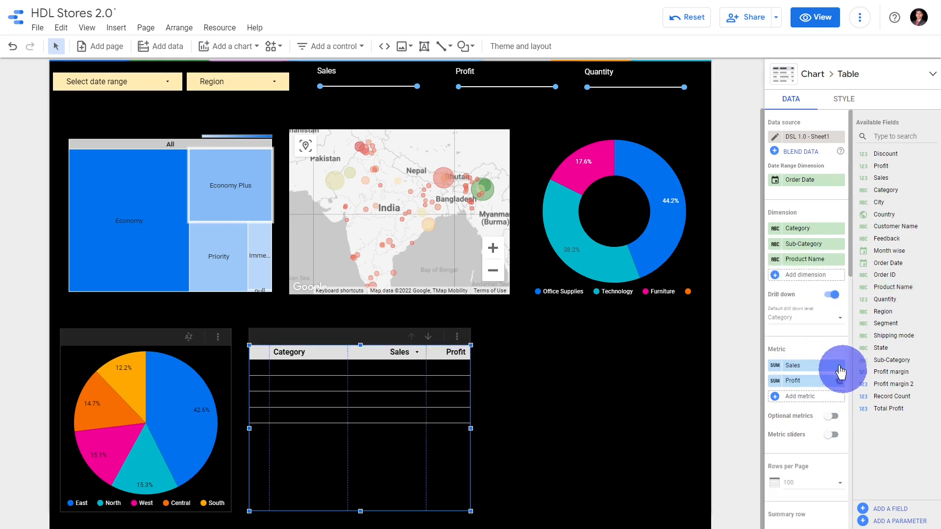
# Set the table's default drill-down level to Sub-Category and turn on optional metrics
pyautogui.scroll(-10, 836, 402)
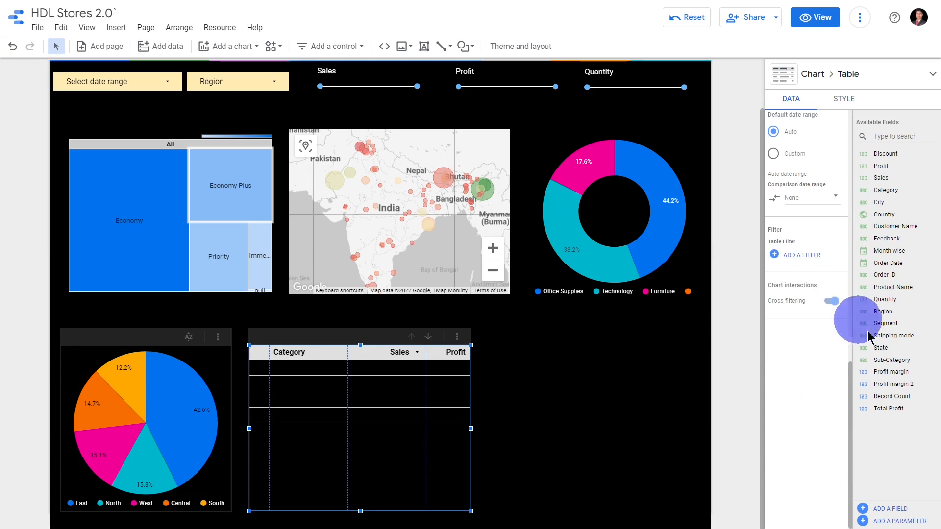
pyautogui.scroll(6, 825, 384)
pyautogui.scroll(3, 826, 388)
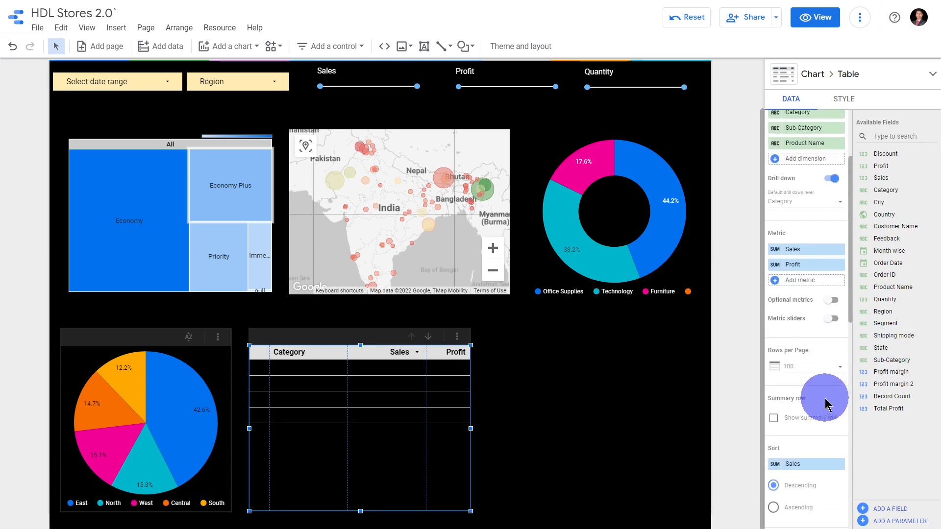
pyautogui.click(844, 100)
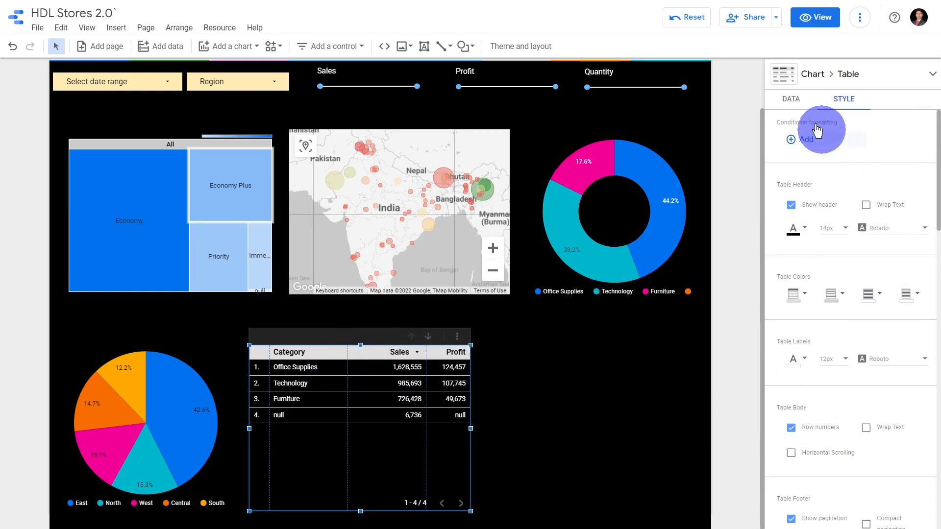
pyautogui.click(799, 106)
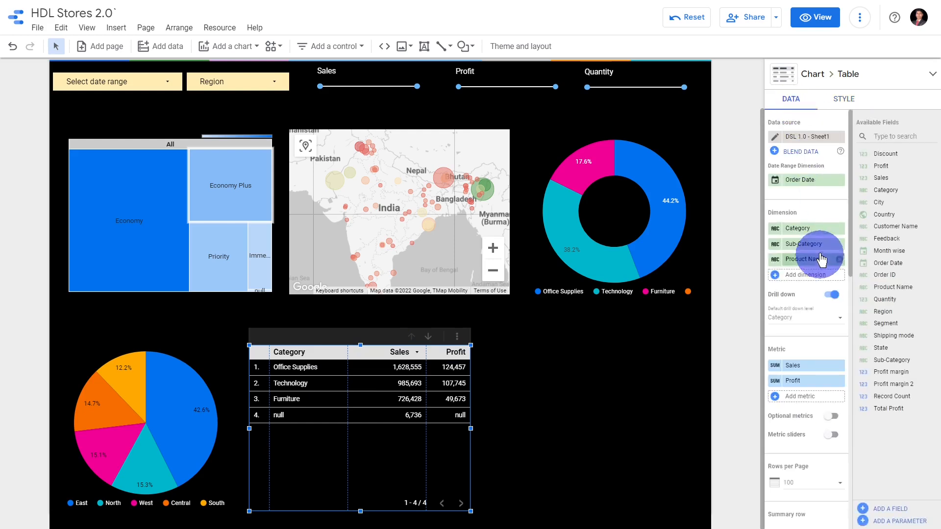
pyautogui.click(823, 325)
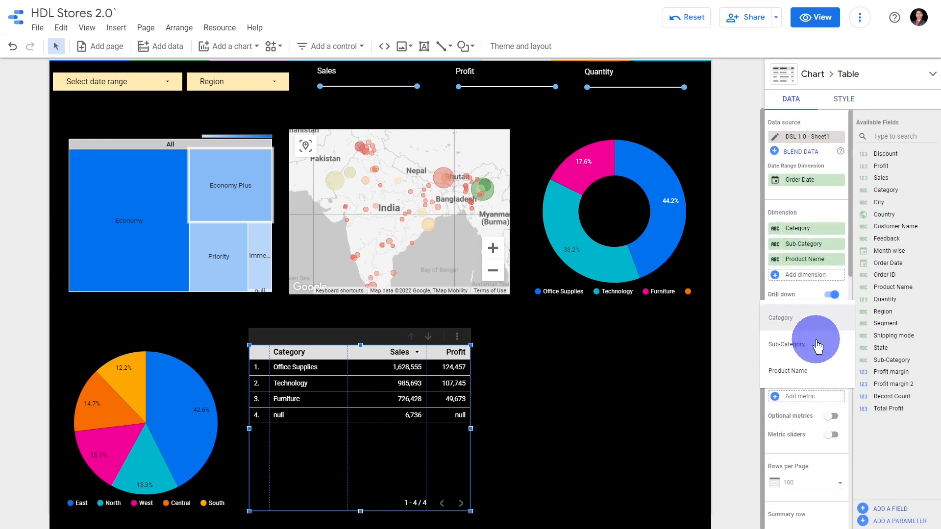
pyautogui.click(819, 341)
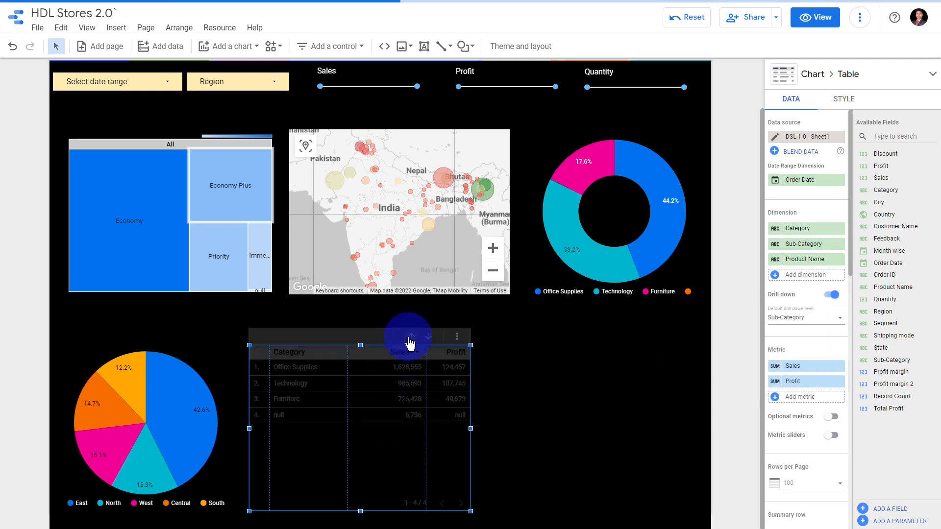
pyautogui.click(833, 416)
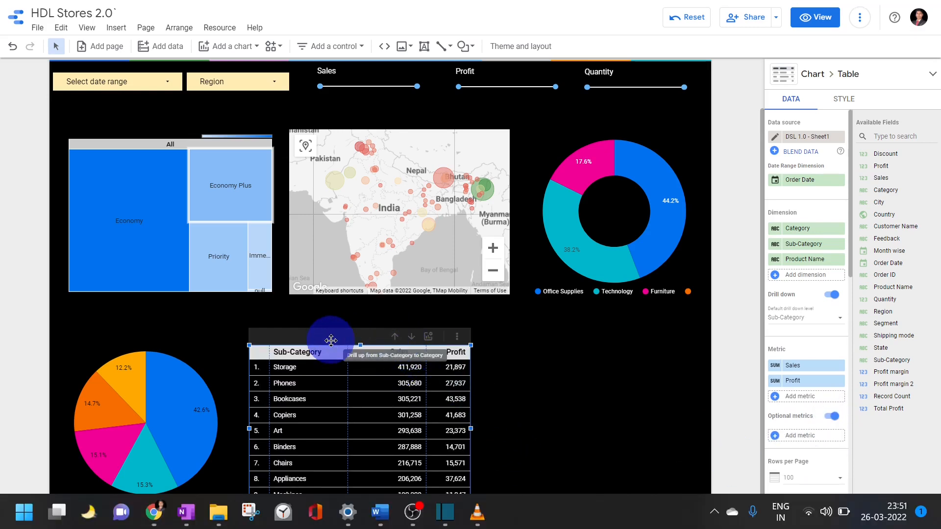
# Test the table's drill controls by going up to Category and down to Product Name
pyautogui.click(350, 323)
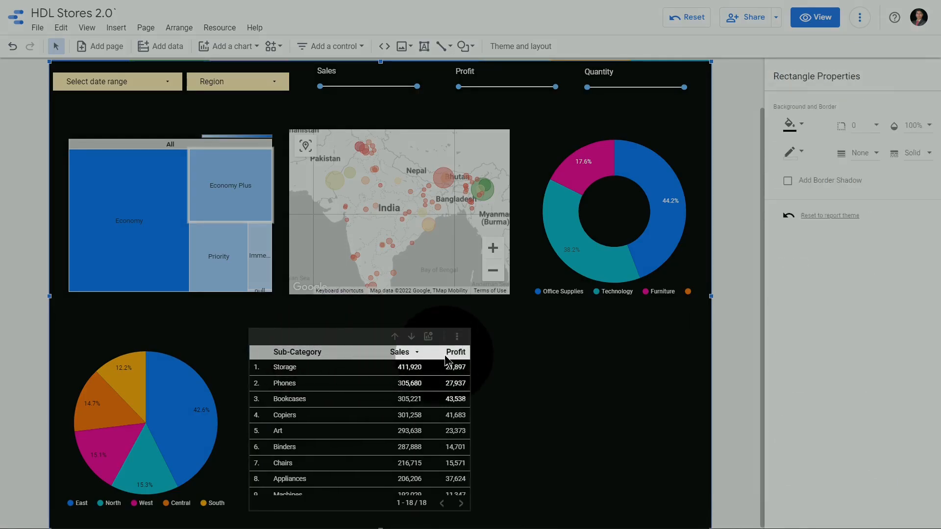
pyautogui.click(394, 338)
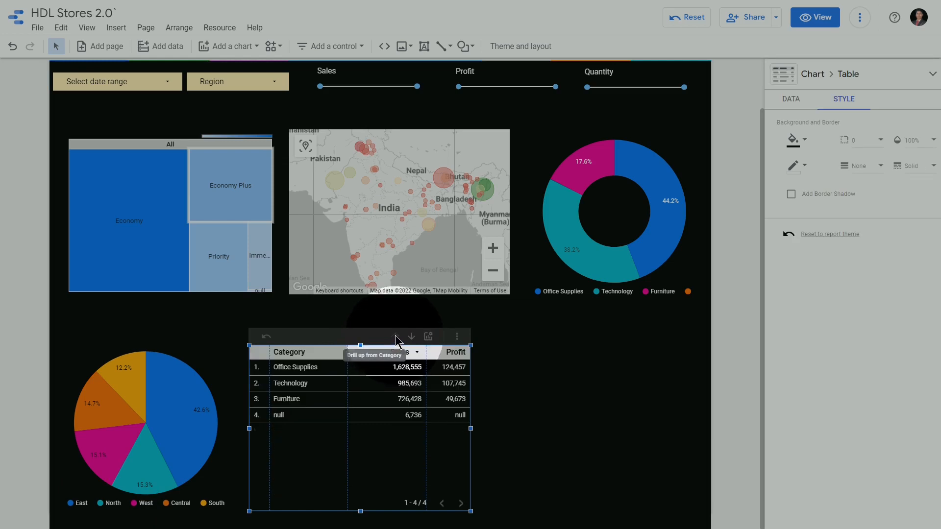
pyautogui.click(412, 338)
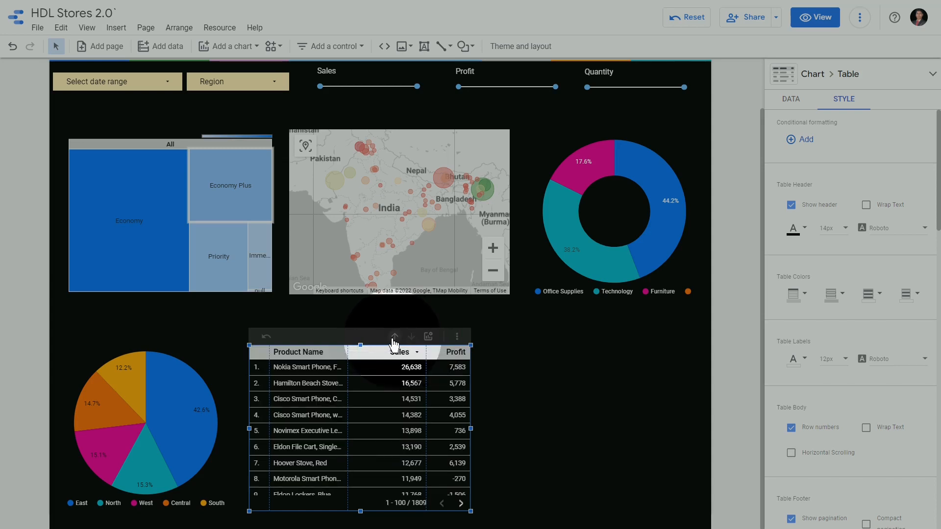
pyautogui.click(394, 338)
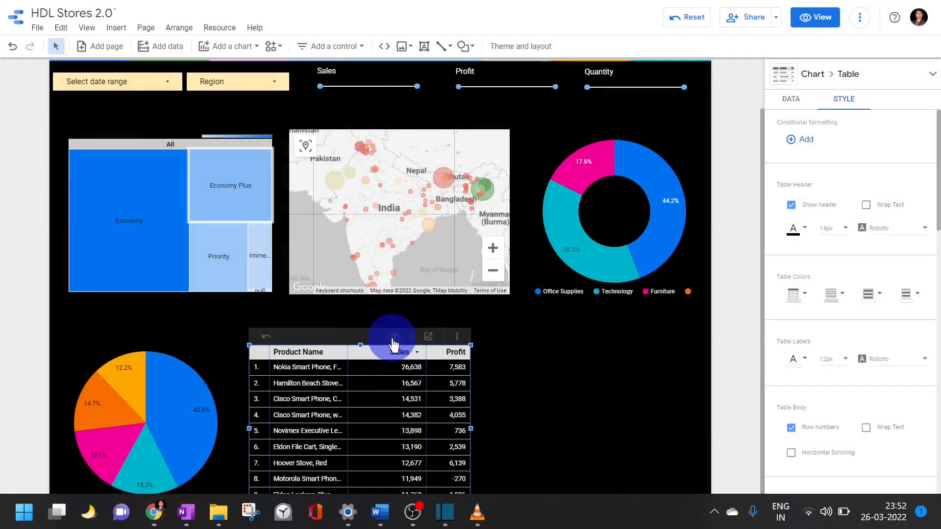
# Move Profit from the table's regular metrics to its optional metrics
pyautogui.click(485, 320)
pyautogui.click(427, 339)
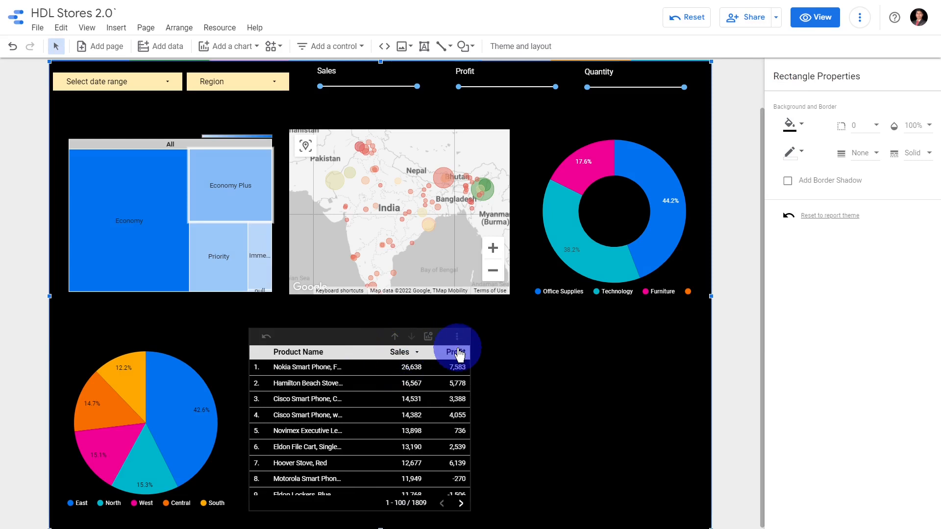
pyautogui.click(326, 356)
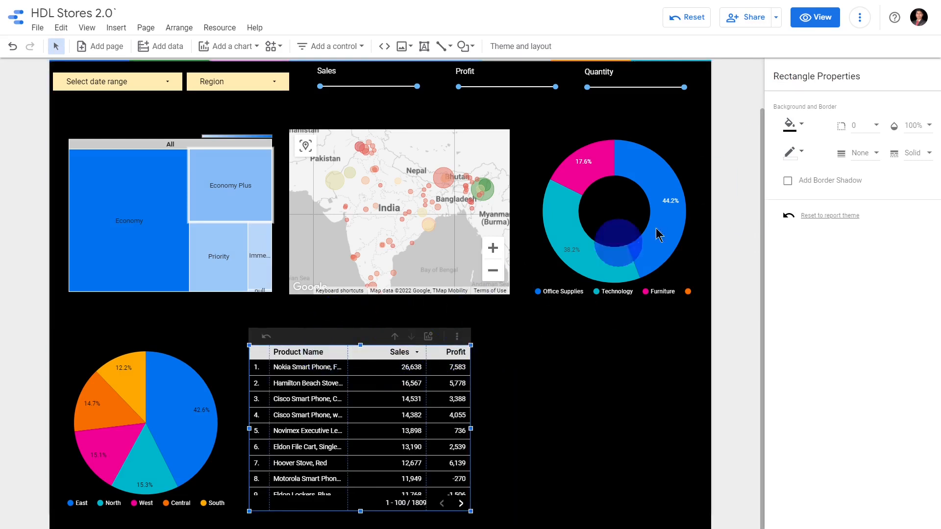
pyautogui.click(294, 367)
pyautogui.scroll(-10, 838, 211)
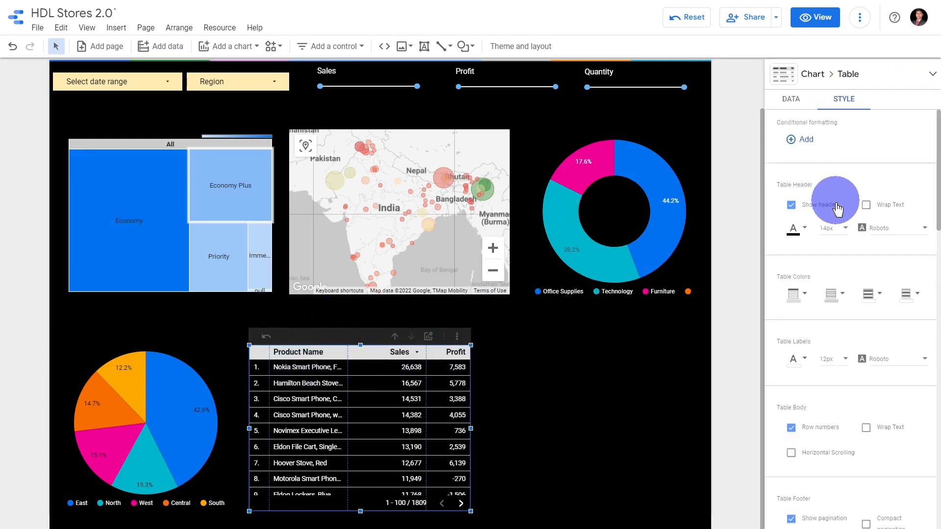
pyautogui.click(791, 99)
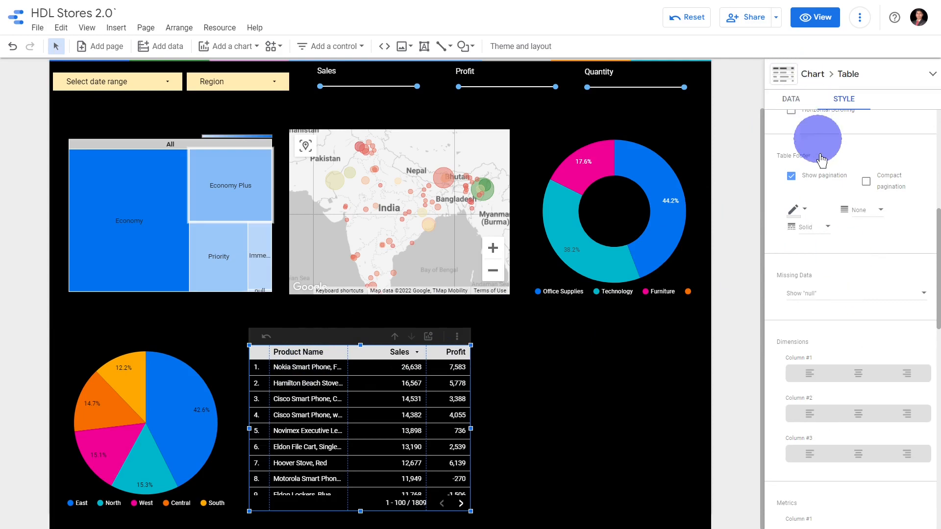
pyautogui.scroll(4, 829, 324)
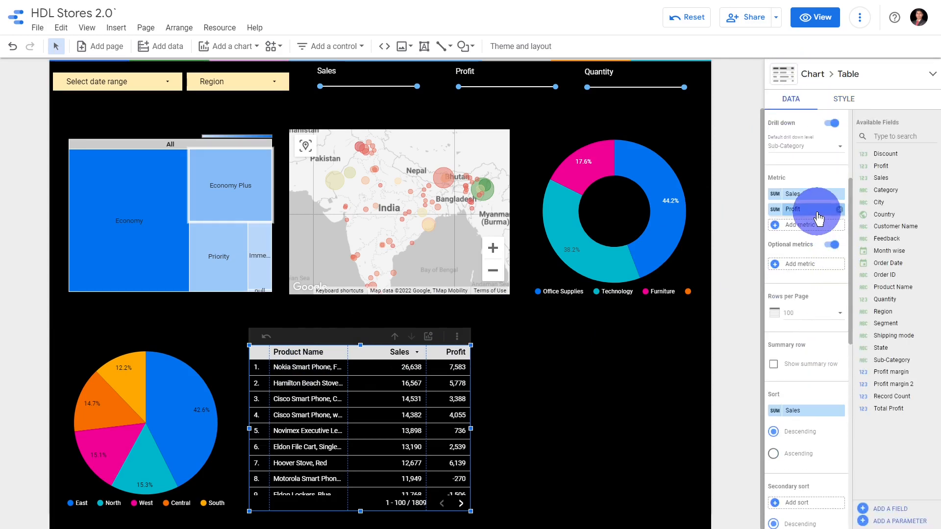
pyautogui.moveTo(815, 227); pyautogui.dragTo(820, 254)
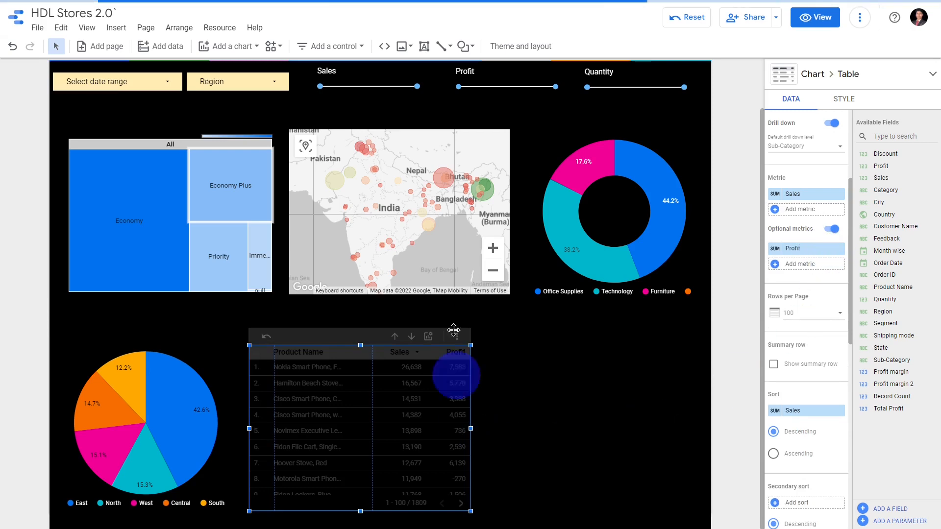
# Test the table's optional metrics by showing Profit, hiding and restoring Sales, and hiding Profit again
pyautogui.click(430, 338)
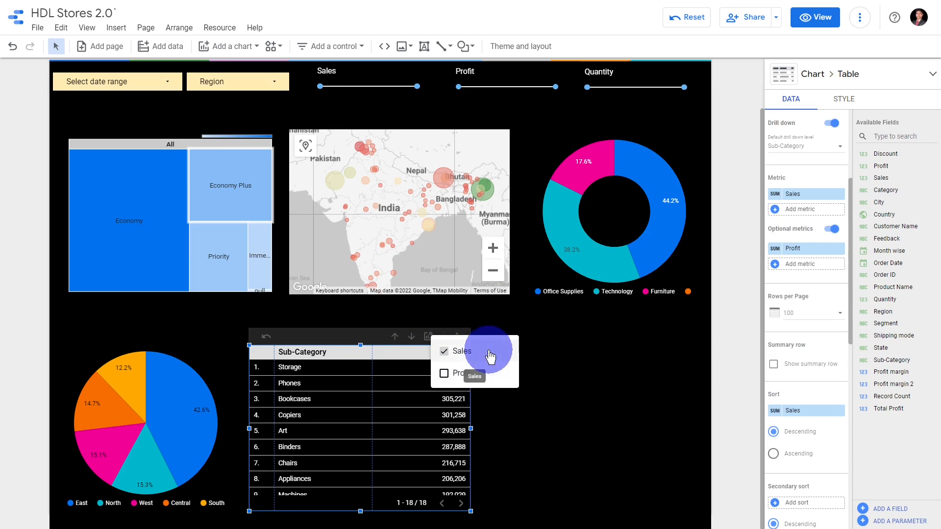
pyautogui.click(445, 374)
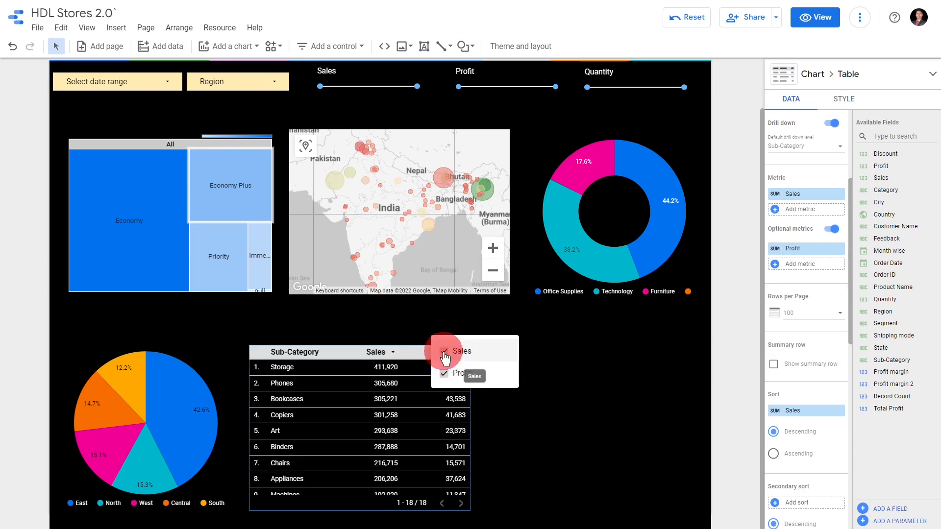
pyautogui.click(444, 351)
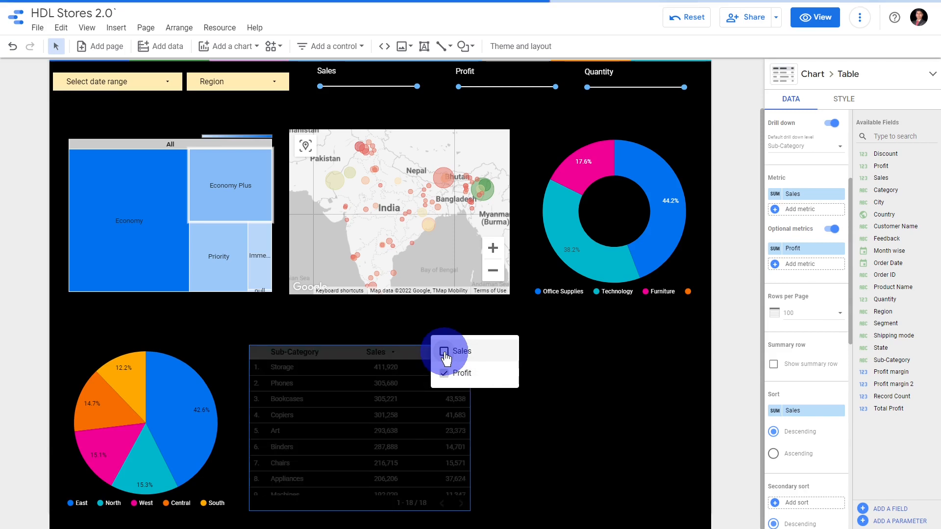
pyautogui.click(445, 353)
pyautogui.click(447, 374)
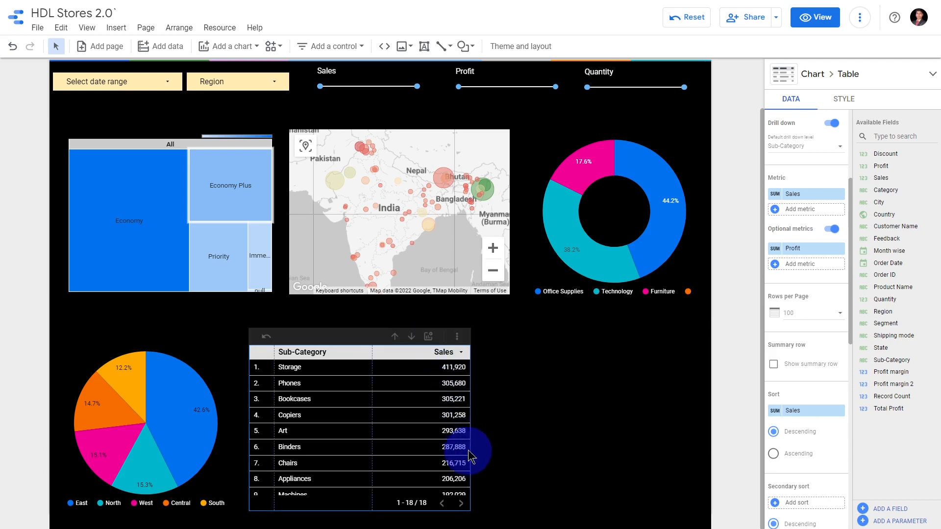
# Narrow the Sub-Category table from its right edge to free space beside it for another chart
pyautogui.click(365, 337)
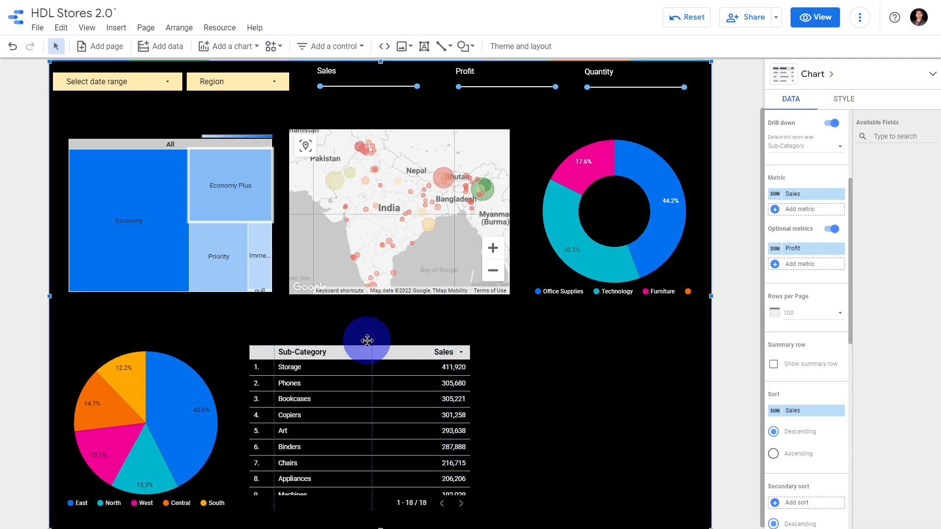
pyautogui.click(393, 351)
pyautogui.click(465, 431)
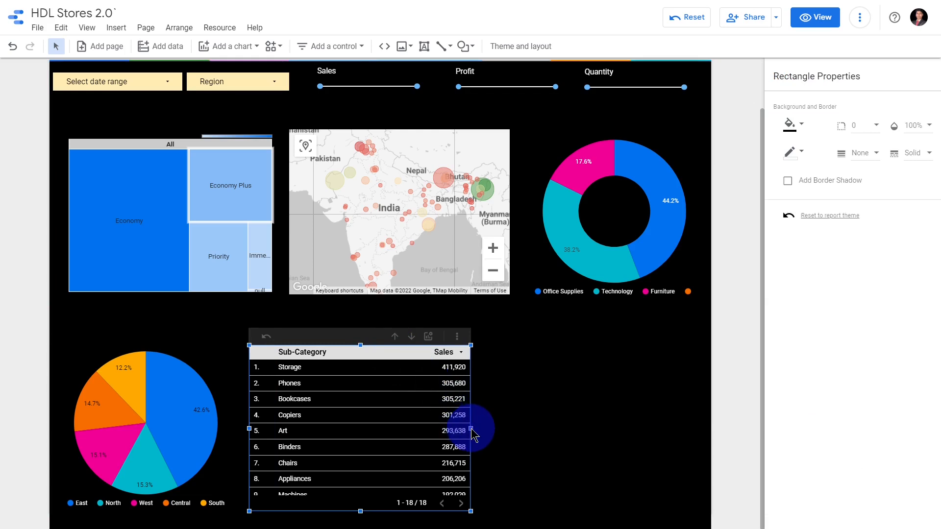
pyautogui.moveTo(472, 434); pyautogui.dragTo(406, 434)
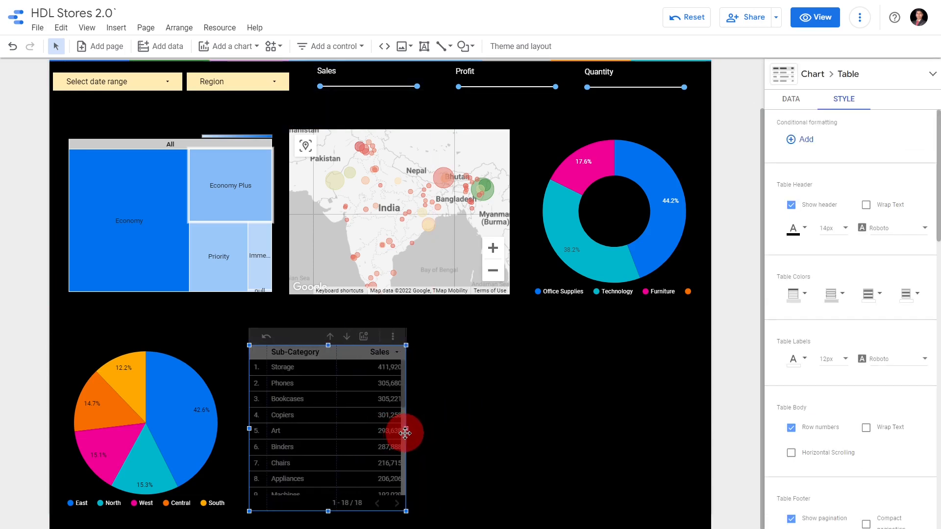
pyautogui.click(551, 335)
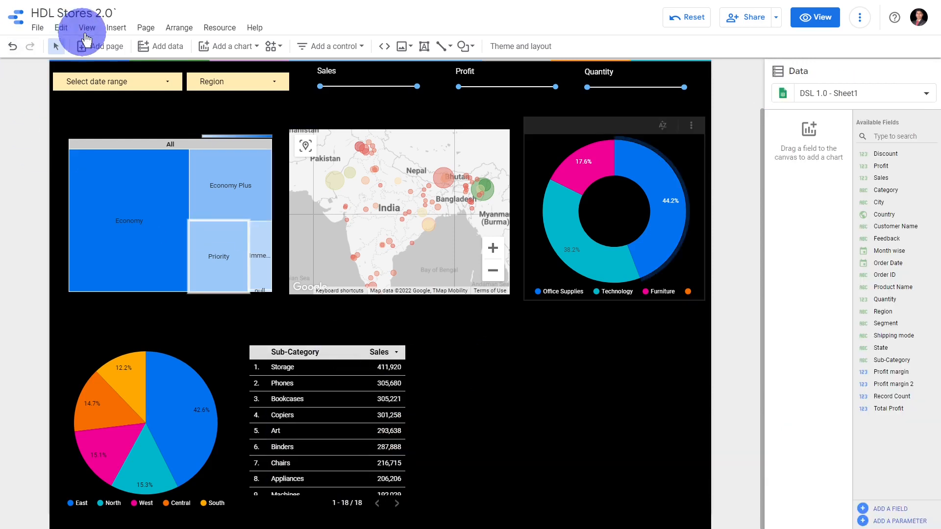
# Insert a combo chart in the empty space to the right of the Sub-Category table
pyautogui.click(218, 45)
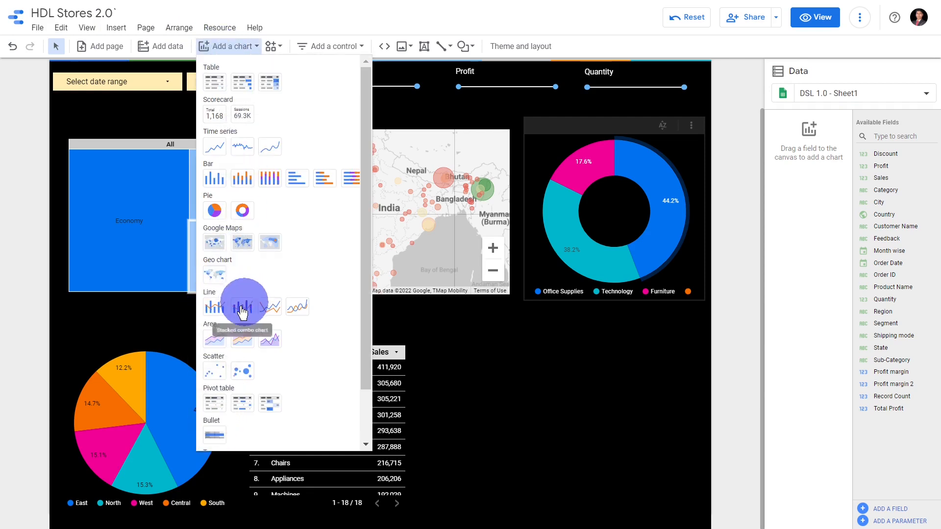
pyautogui.click(215, 315)
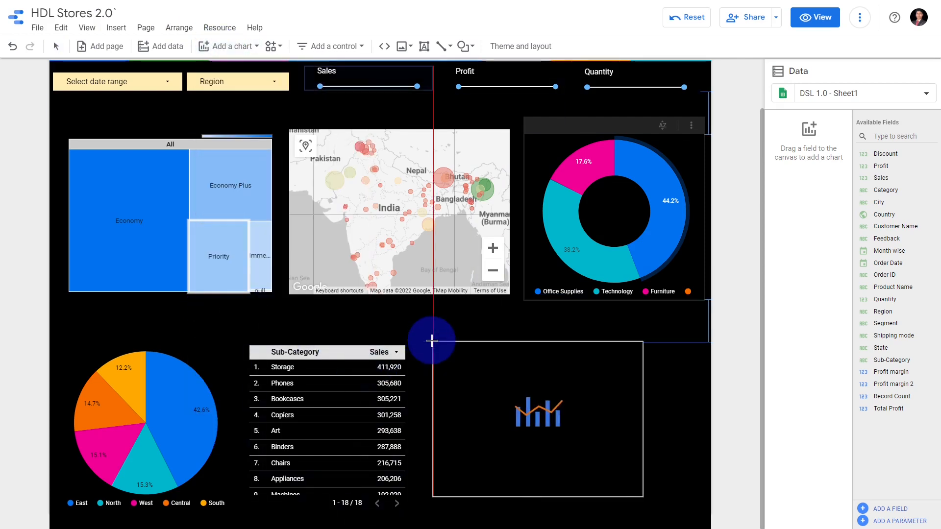
pyautogui.click(420, 344)
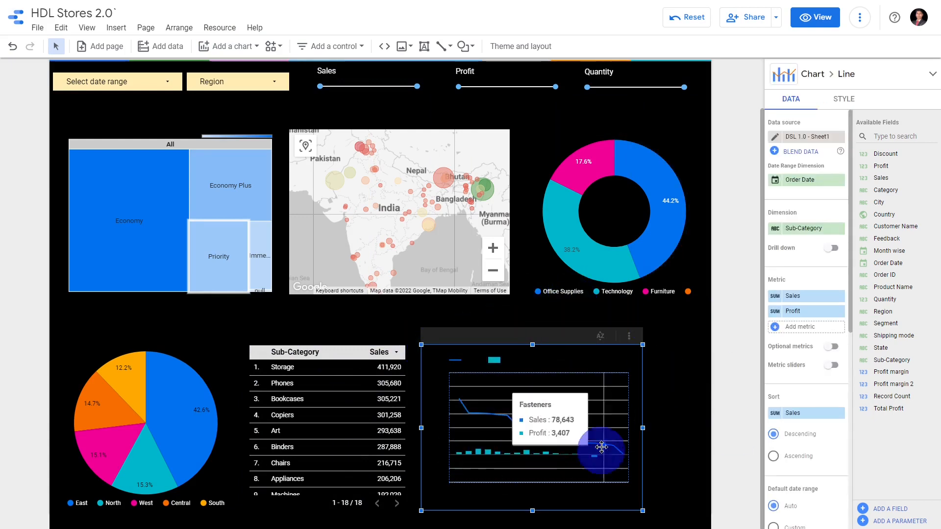
# Set the combo chart's legend text color to white
pyautogui.click(811, 71)
pyautogui.click(843, 101)
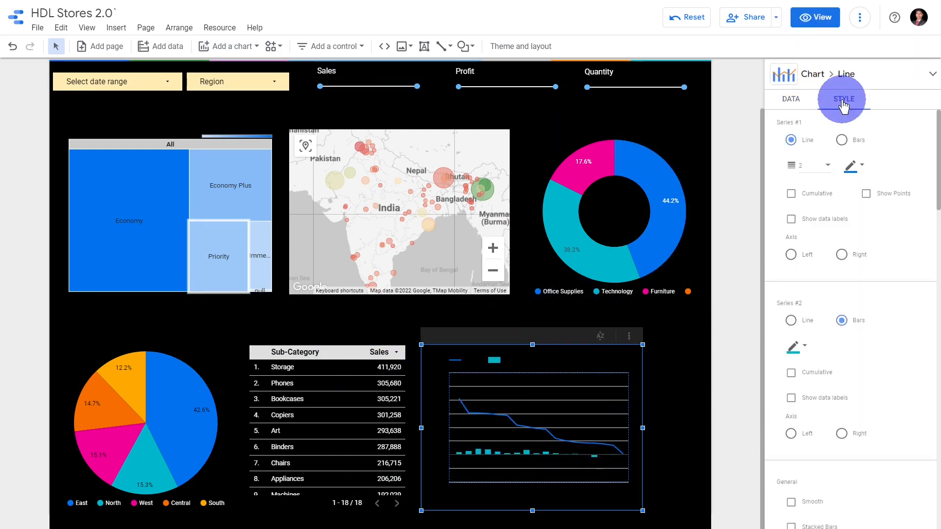
pyautogui.scroll(-10, 887, 246)
pyautogui.scroll(-8, 887, 250)
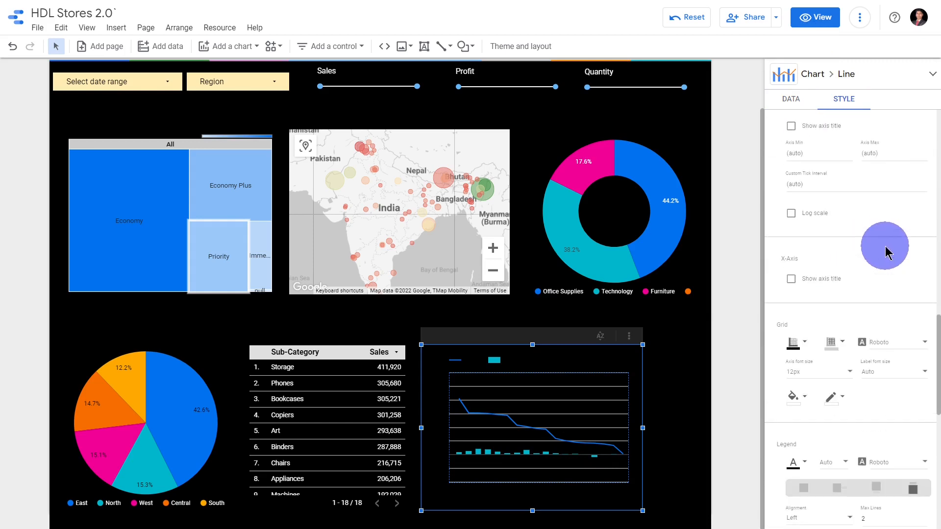
pyautogui.click(796, 295)
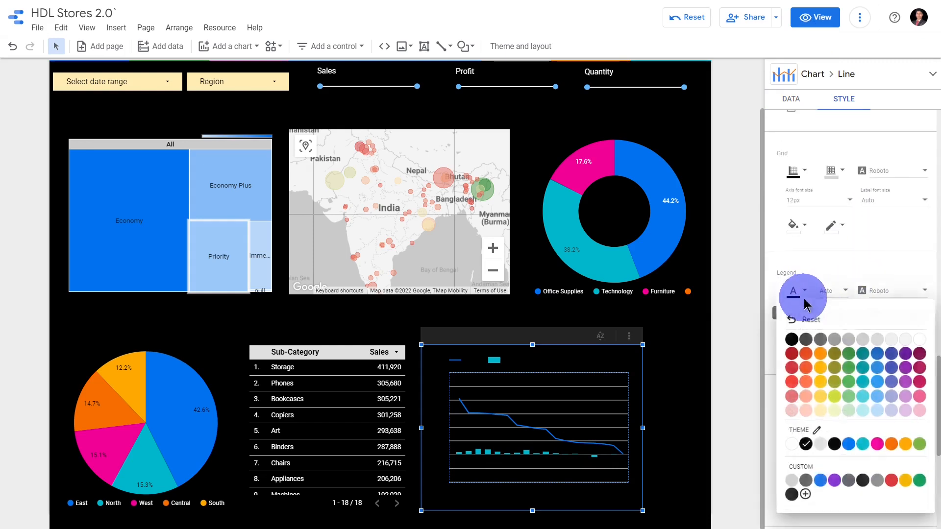
pyautogui.click(806, 443)
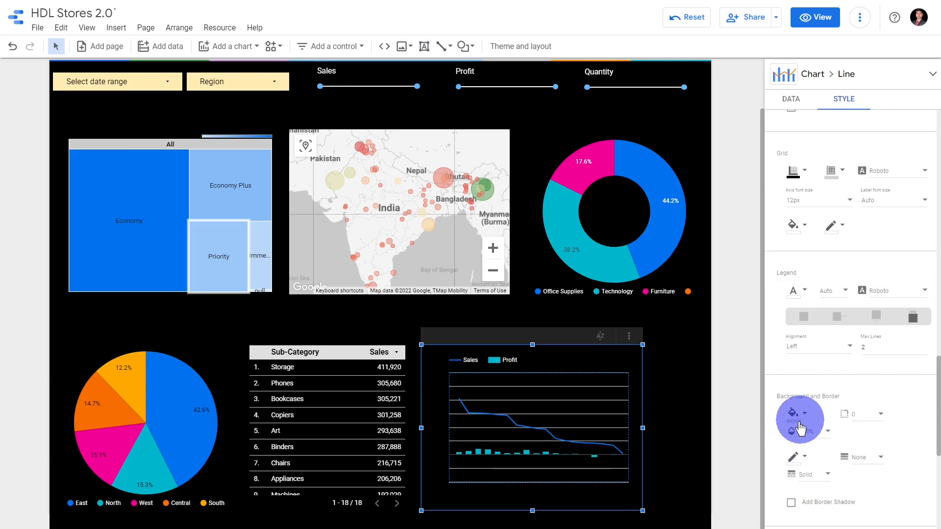
# Give the combo chart a white background and dark grey legend text
pyautogui.click(797, 425)
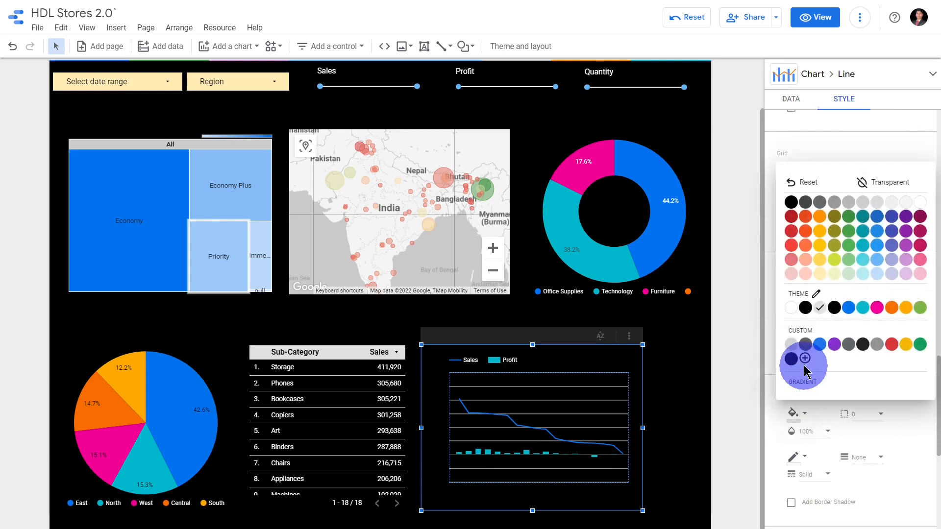
pyautogui.click(793, 310)
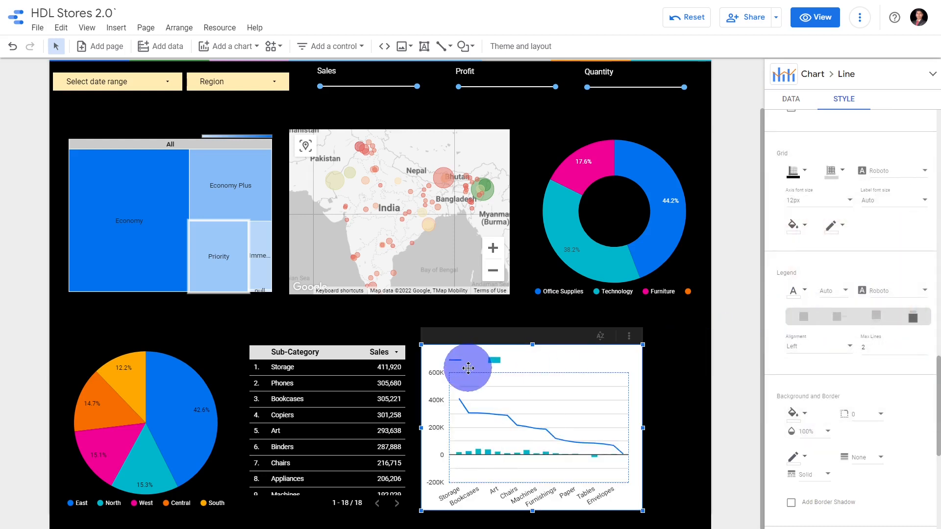
pyautogui.click(804, 292)
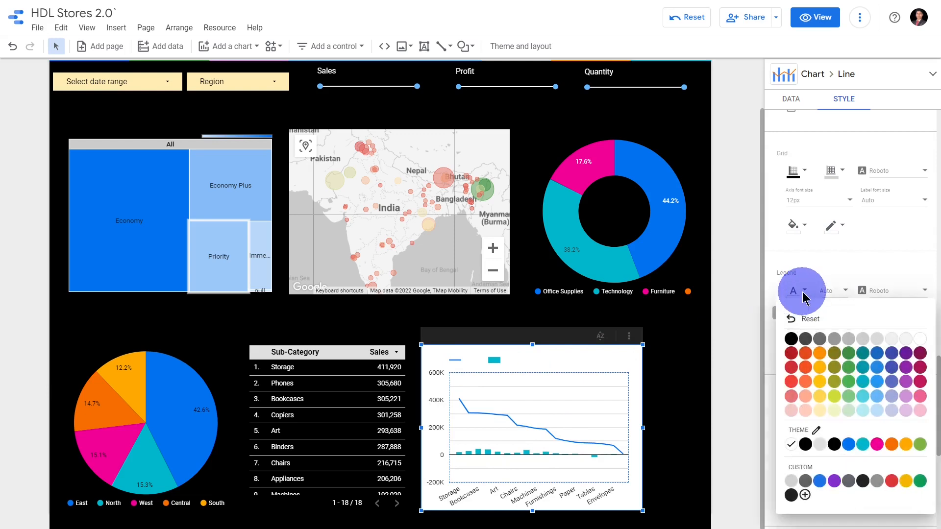
pyautogui.click(804, 340)
pyautogui.click(781, 89)
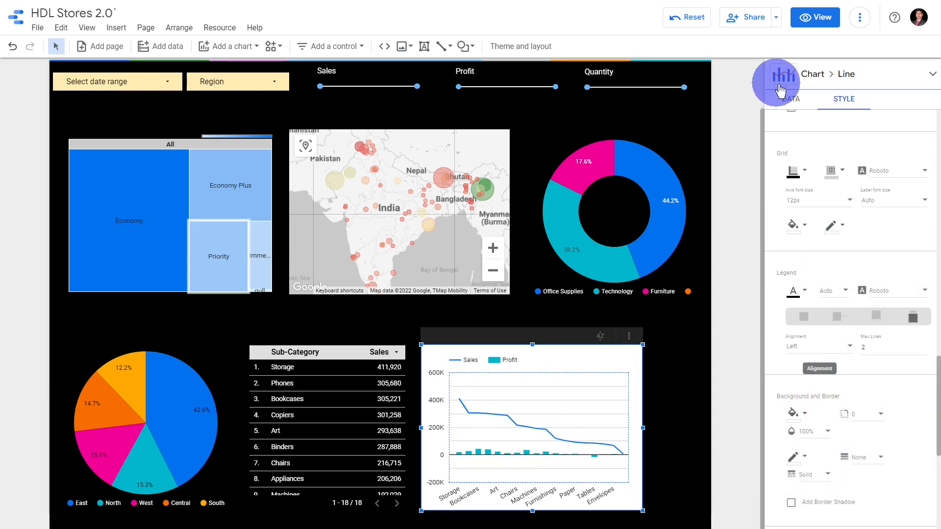
# Set the combo chart's dimension to Order Date by Year Quarter and place Profit ahead of Sales in its metrics
pyautogui.click(790, 98)
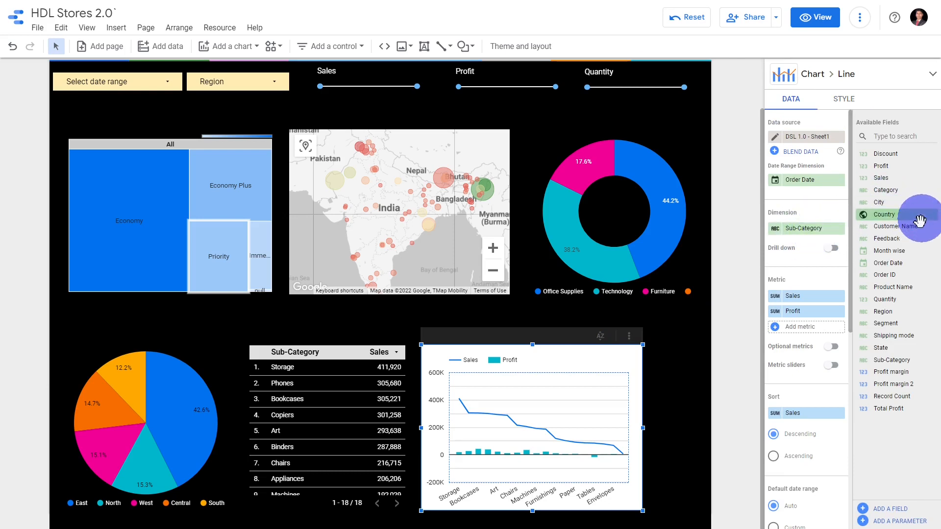
pyautogui.moveTo(888, 263); pyautogui.dragTo(814, 230)
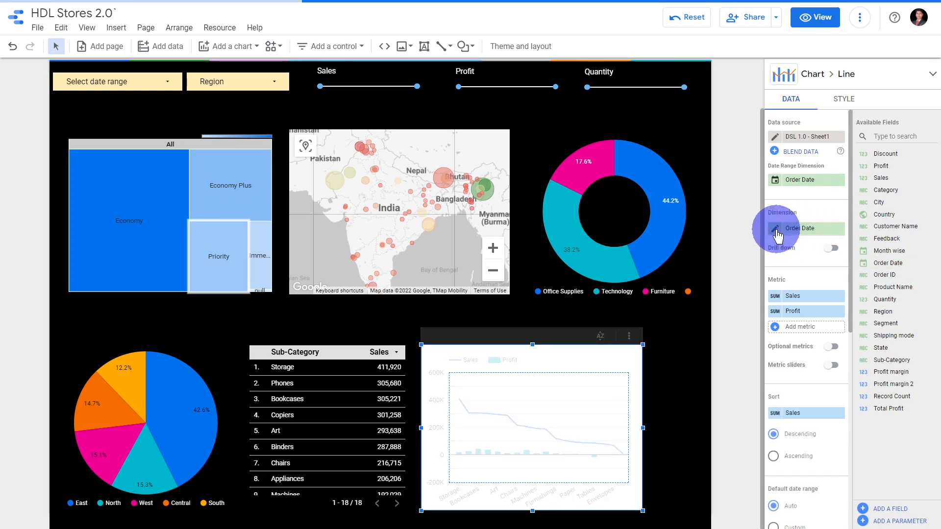
pyautogui.click(776, 230)
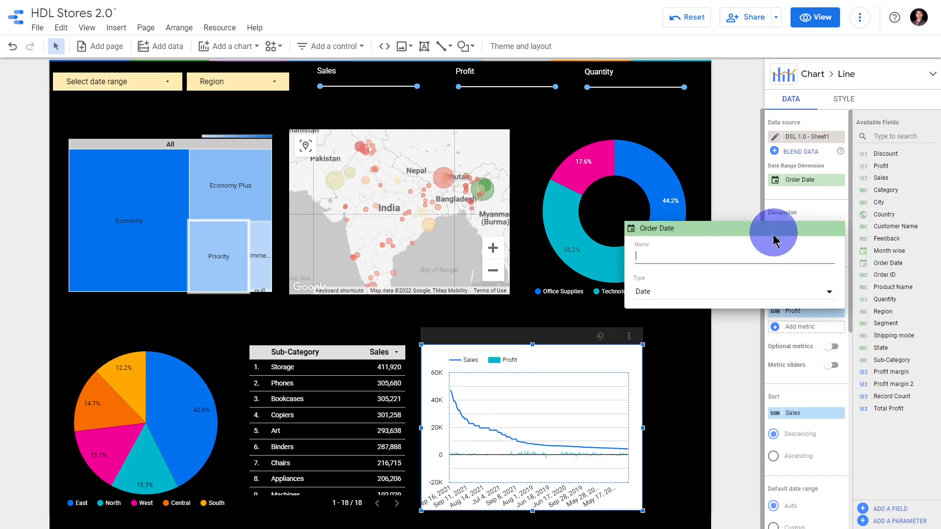
pyautogui.click(711, 294)
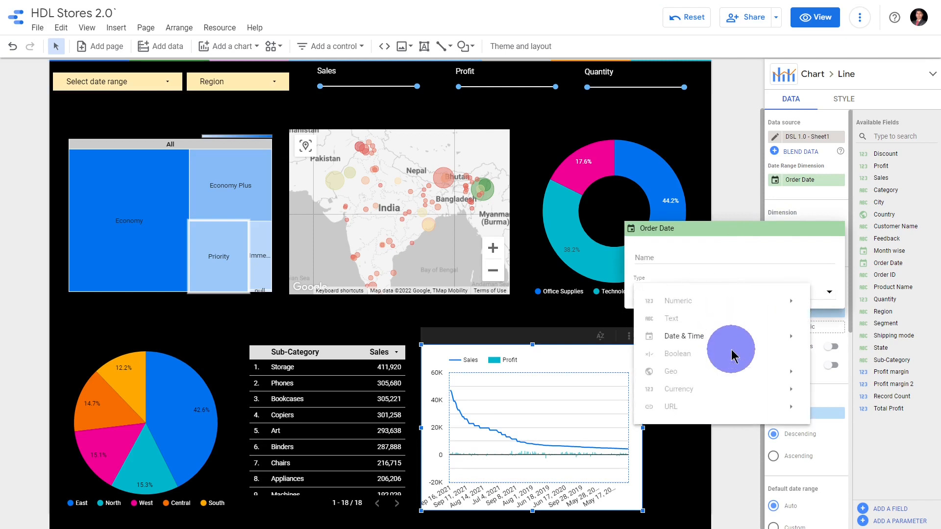
pyautogui.moveTo(736, 333)
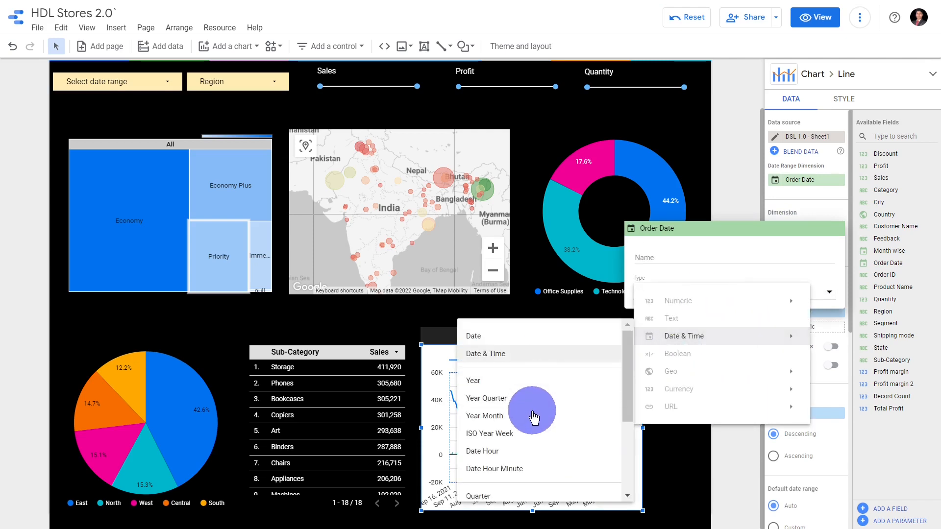
pyautogui.click(536, 399)
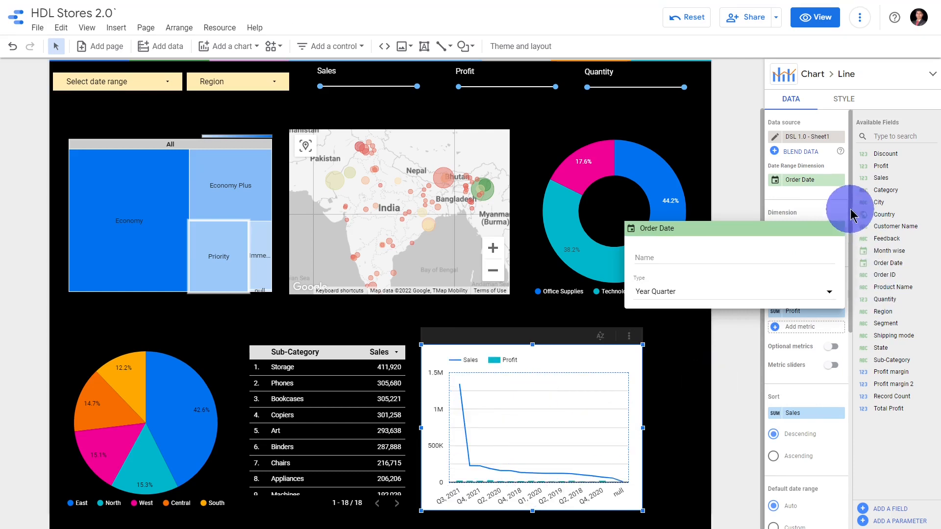
pyautogui.click(849, 212)
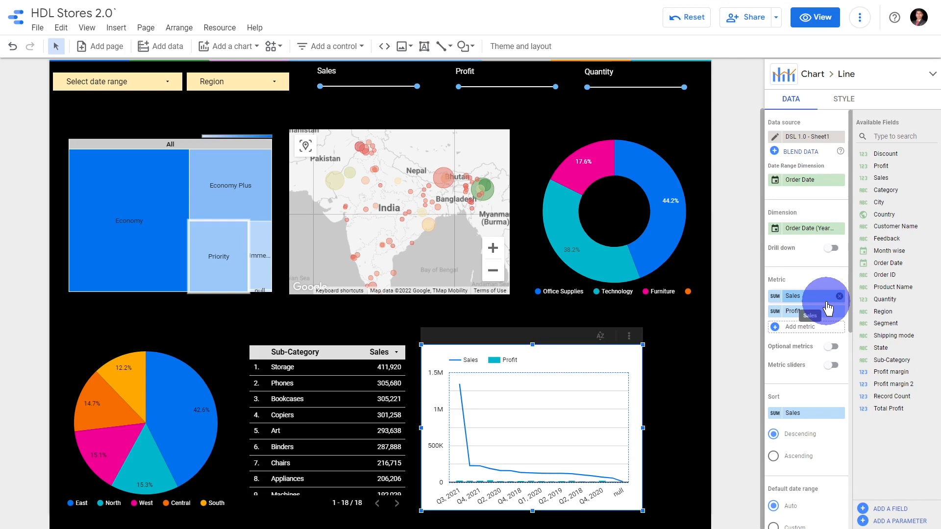
pyautogui.moveTo(819, 312)
pyautogui.mouseDown()
pyautogui.moveTo(812, 293)
pyautogui.moveTo(806, 309)
pyautogui.moveTo(802, 302)
pyautogui.moveTo(814, 282)
pyautogui.moveTo(807, 313)
pyautogui.moveTo(817, 329)
pyautogui.moveTo(829, 320)
pyautogui.moveTo(816, 316)
pyautogui.moveTo(819, 304)
pyautogui.mouseUp()
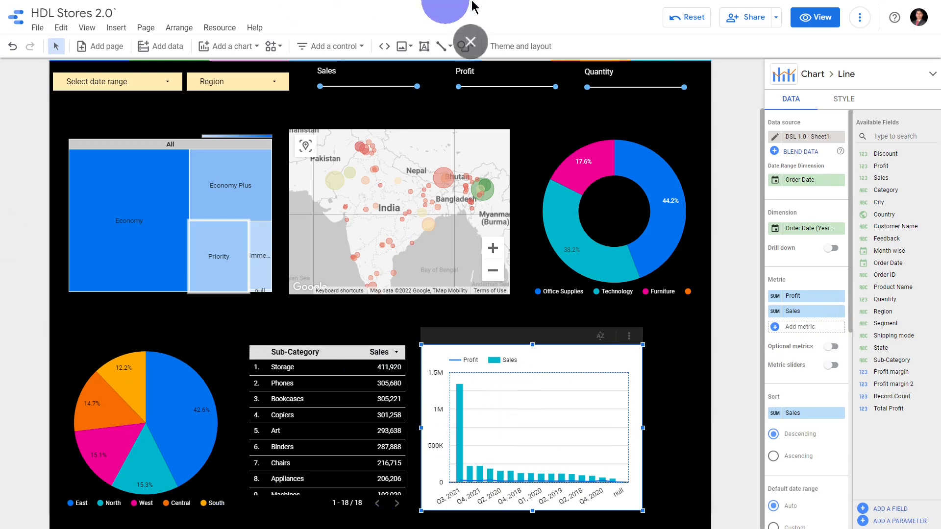
# Sort the combo chart by Order Date in ascending order and turn on cross-filtering
pyautogui.scroll(-4, 834, 353)
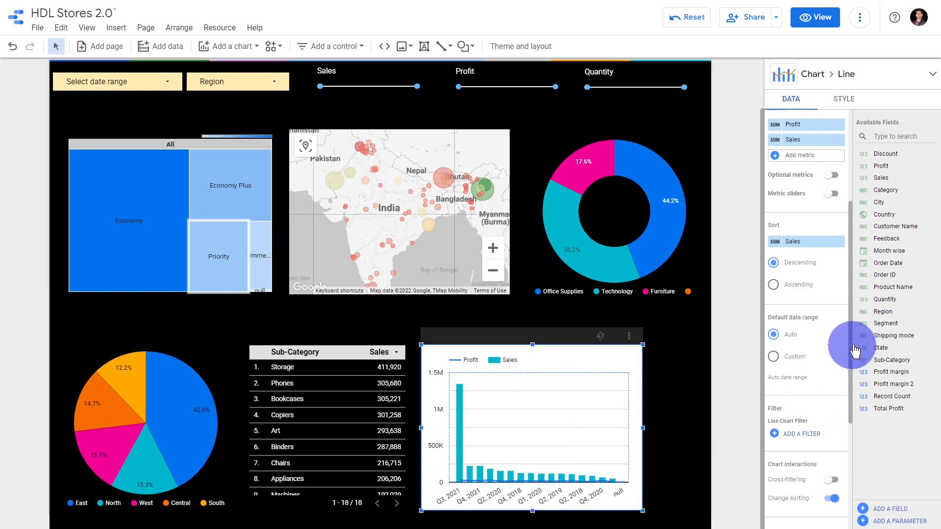
pyautogui.click(815, 247)
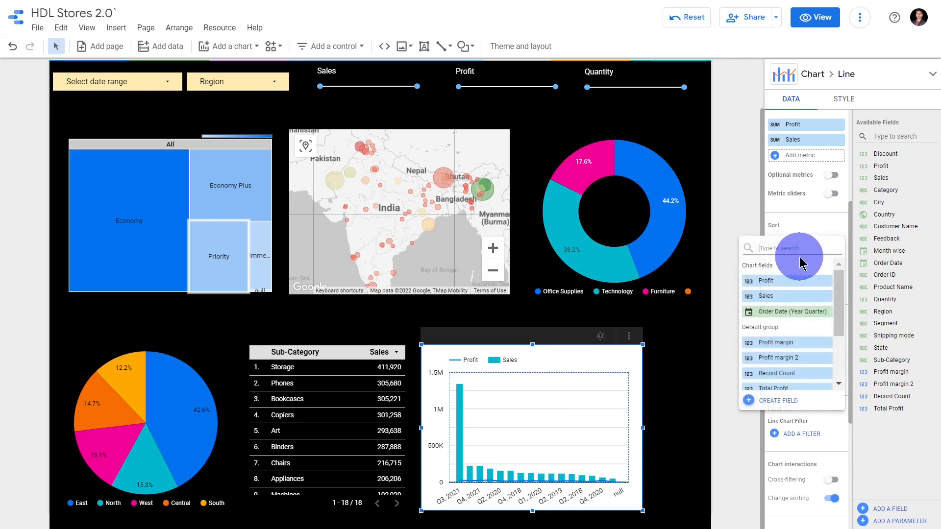
pyautogui.click(797, 318)
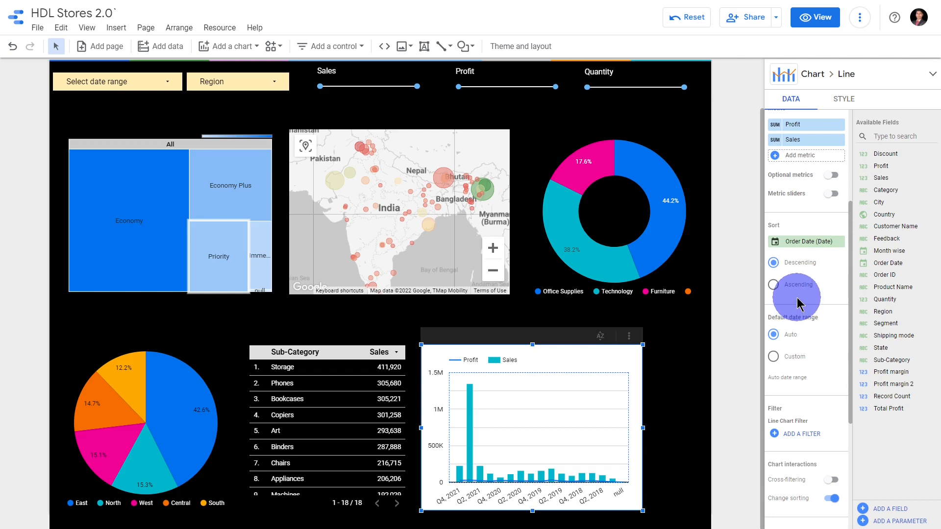
pyautogui.click(795, 289)
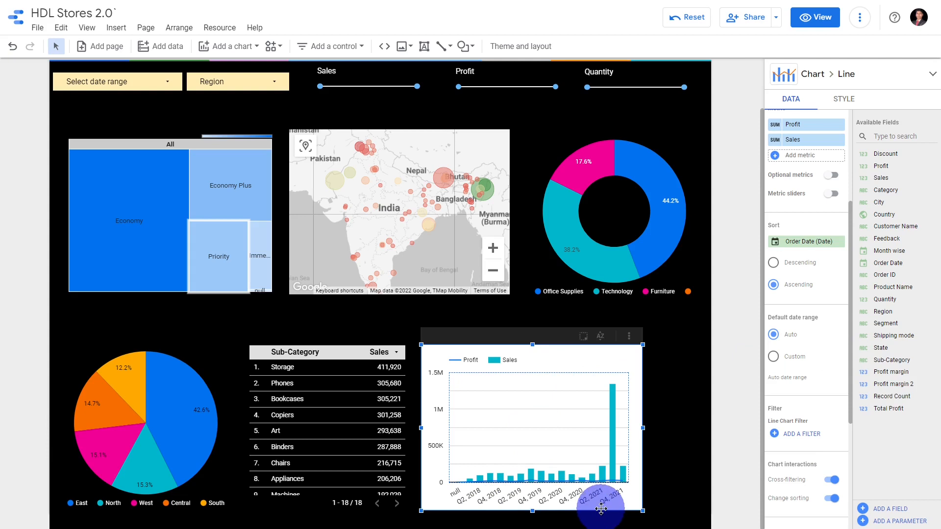
# Assign the combo chart's Profit line, series 1, to the right axis
pyautogui.moveTo(623, 449)
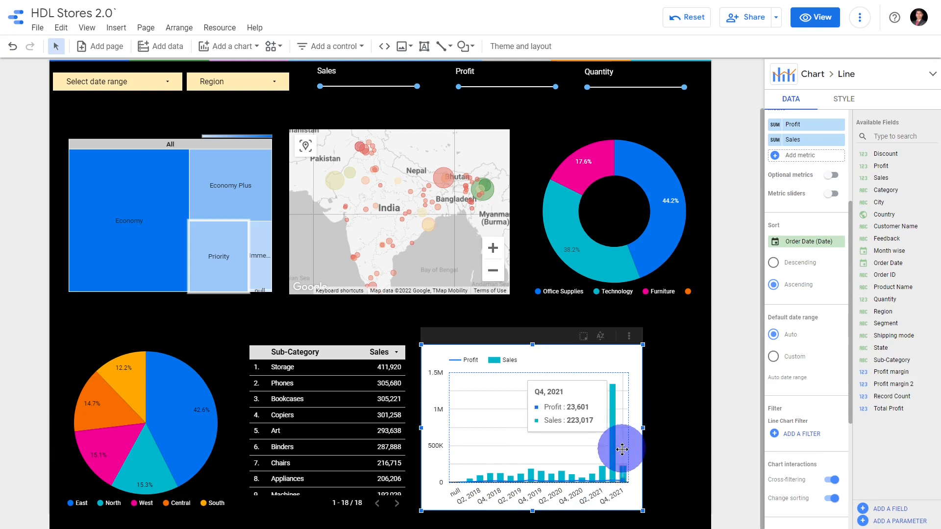
pyautogui.click(835, 108)
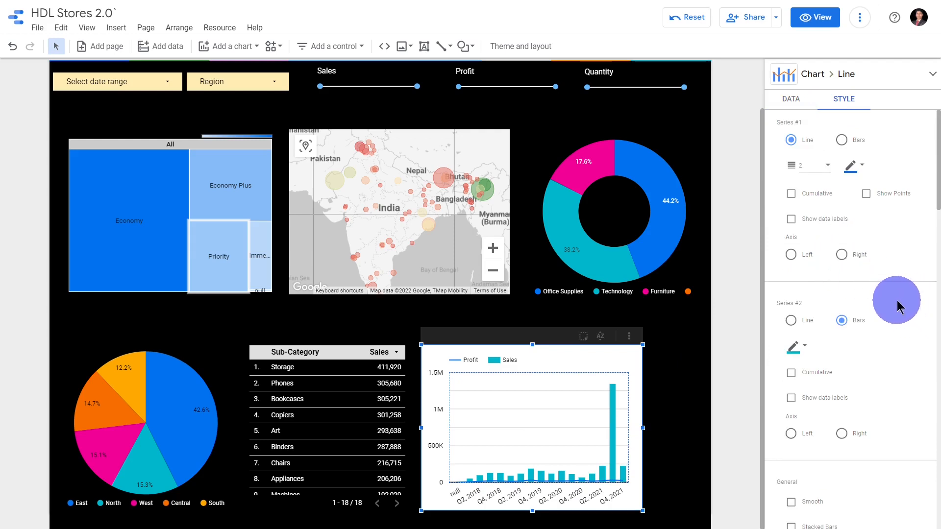
pyautogui.click(842, 255)
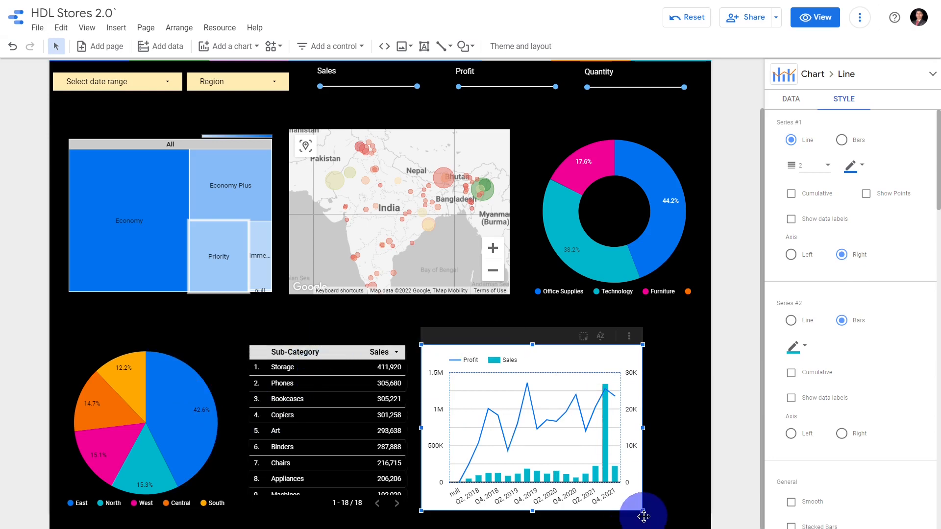
# Shrink the combo chart and compact the bottom row of pie, table and combo chart toward the left of the page
pyautogui.moveTo(643, 511); pyautogui.dragTo(602, 505)
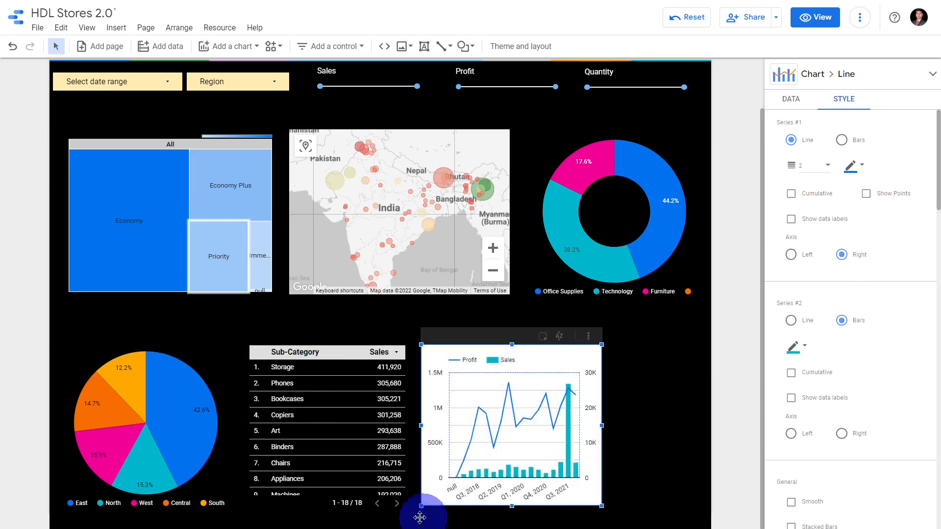
pyautogui.click(365, 481)
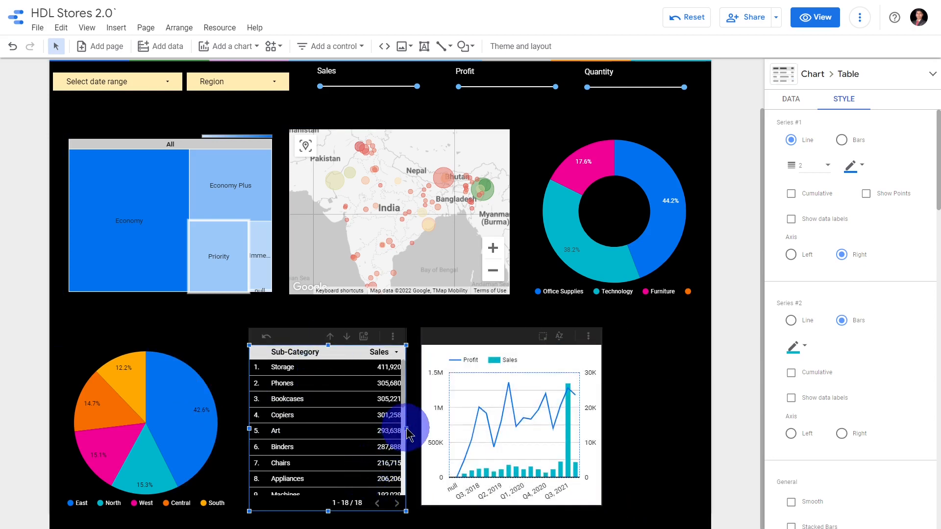
pyautogui.click(634, 429)
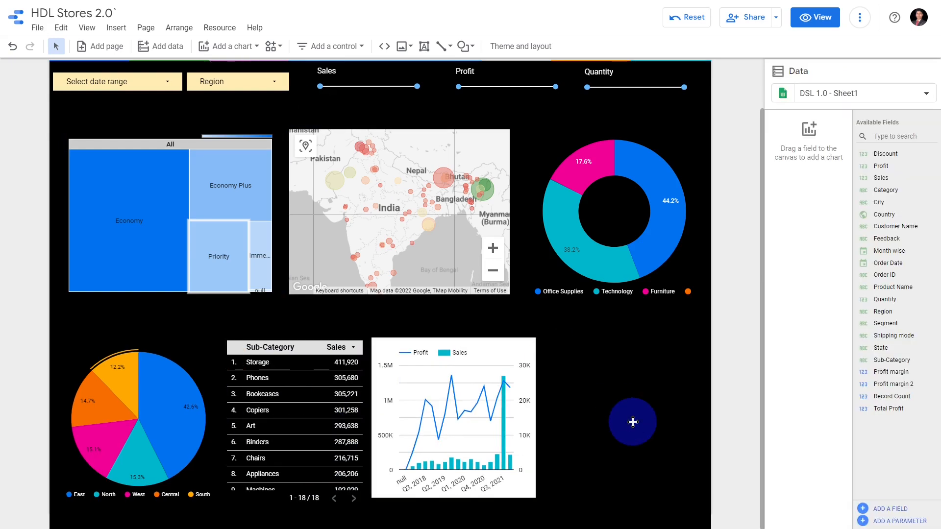
# Insert a horizontal bar chart to the right of the combo chart in the bottom row
pyautogui.click(246, 46)
pyautogui.click(296, 179)
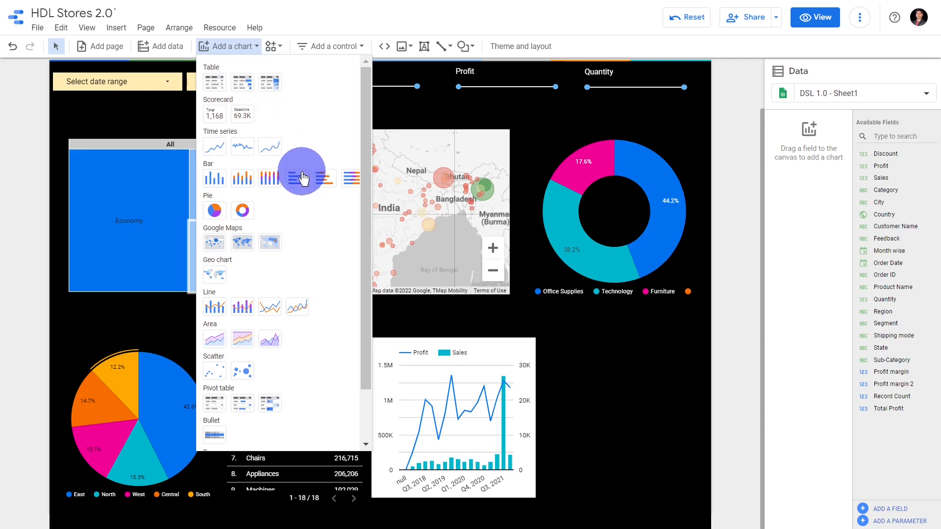
pyautogui.click(551, 339)
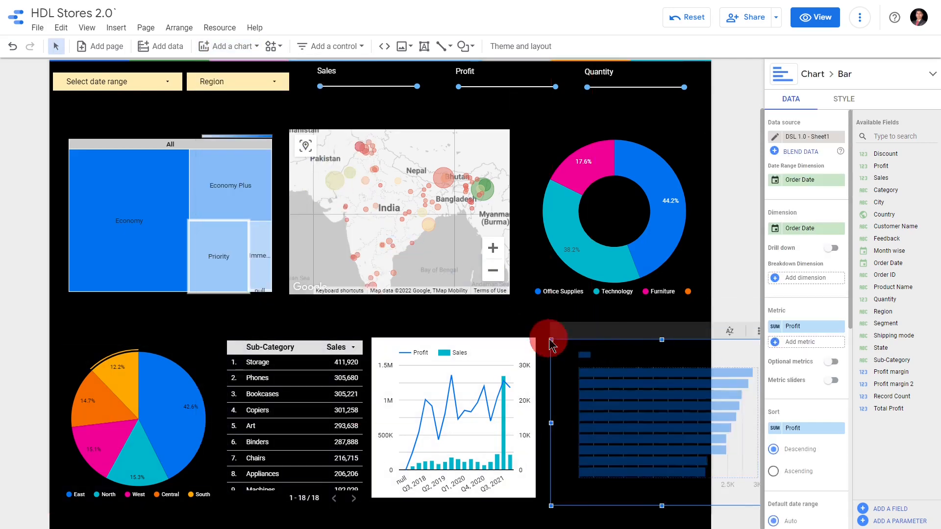
# Fit the bar chart into the free space between the combo chart and the page edge, and extend its lower edge
pyautogui.moveTo(551, 339)
pyautogui.mouseDown()
pyautogui.moveTo(596, 368)
pyautogui.moveTo(557, 330)
pyautogui.moveTo(564, 337)
pyautogui.mouseUp()
pyautogui.click(620, 476)
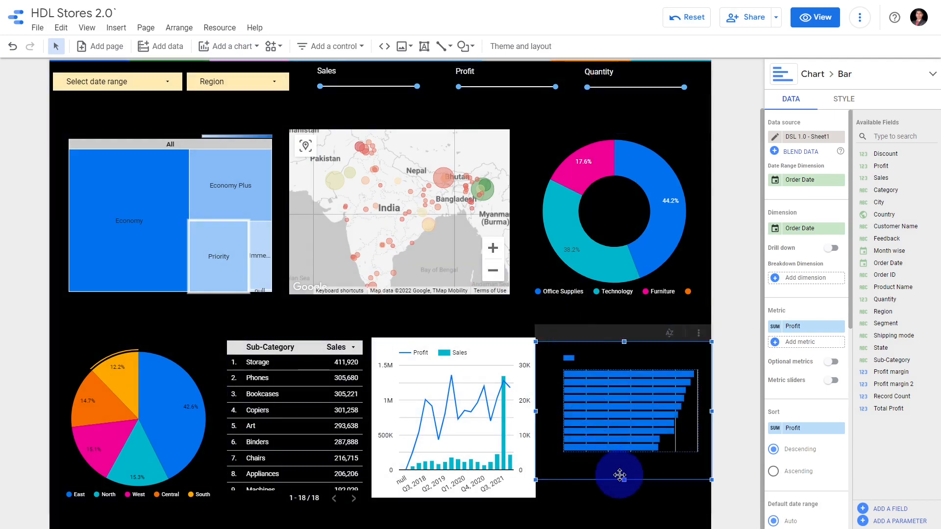
pyautogui.moveTo(624, 478); pyautogui.dragTo(624, 508)
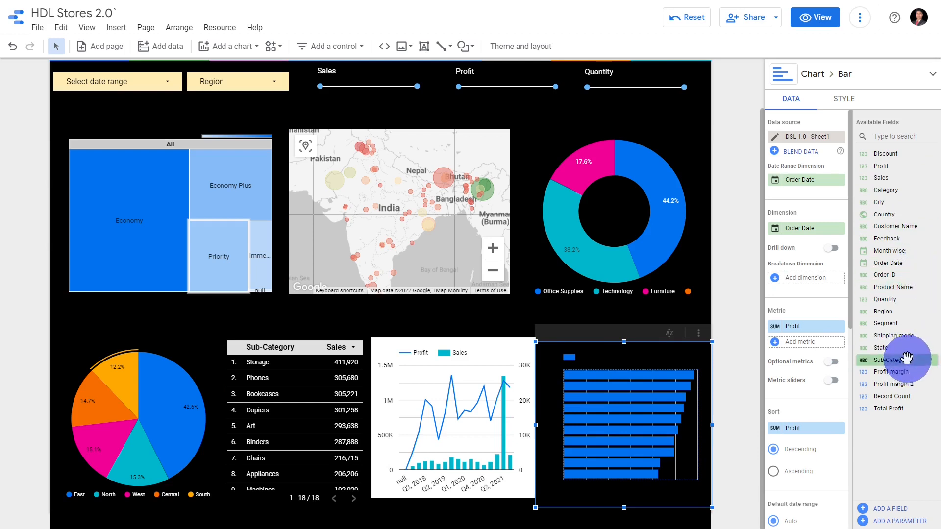
# Set the bar chart's dimension to Sub-Category and turn on cross-filtering for it
pyautogui.moveTo(907, 357); pyautogui.dragTo(819, 230)
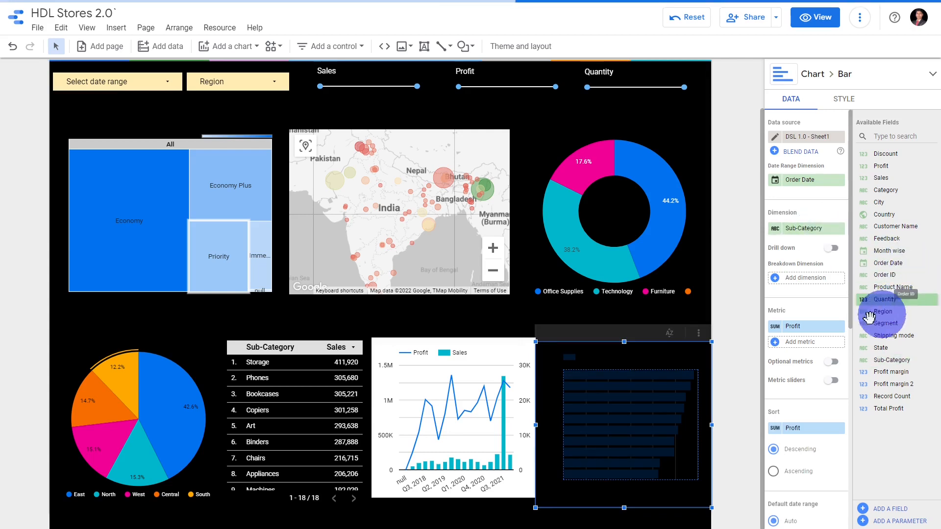
pyautogui.moveTo(869, 317); pyautogui.dragTo(844, 333)
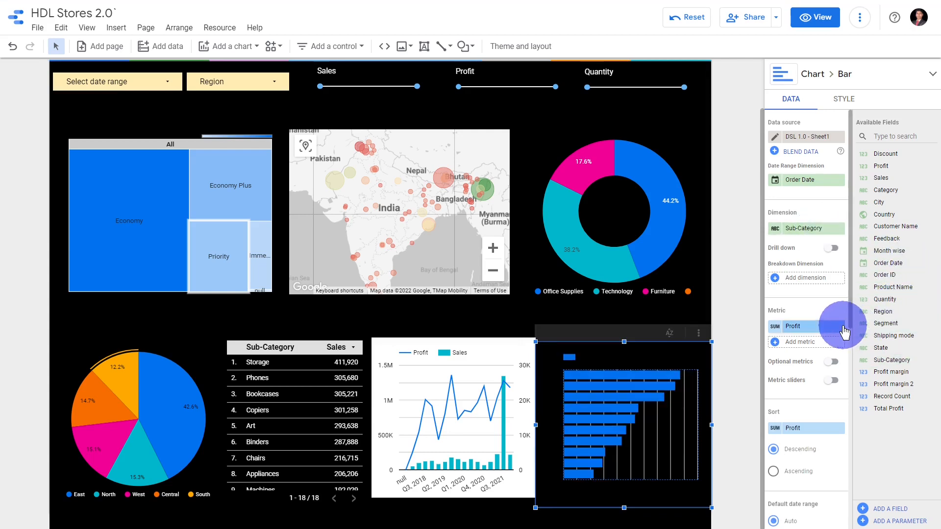
pyautogui.scroll(-7, 833, 400)
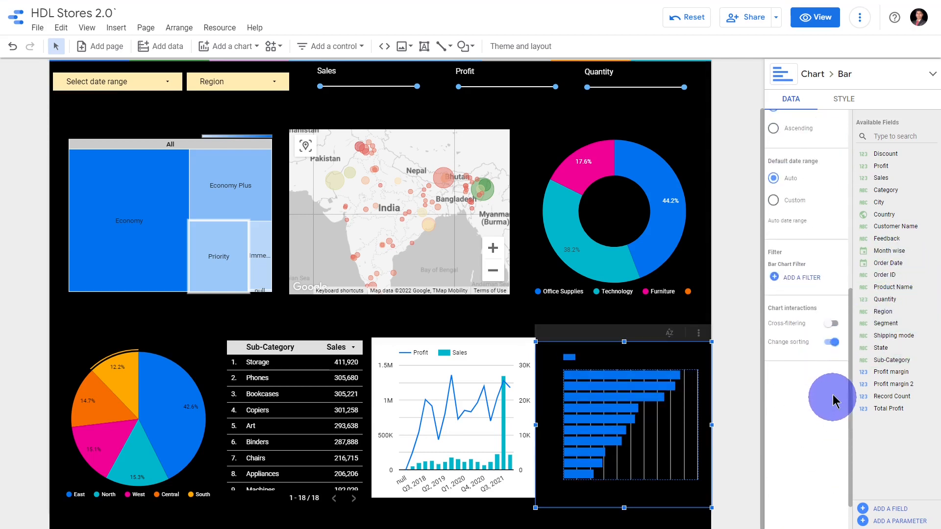
pyautogui.scroll(7, 838, 338)
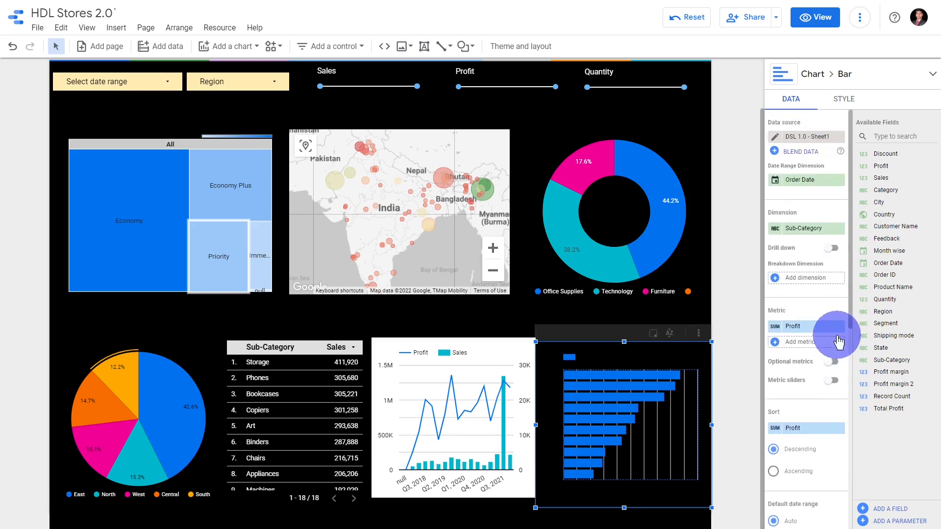
# Change the bar colour of the Profit by Sub-Category chart to orange
pyautogui.click(843, 103)
pyautogui.click(791, 260)
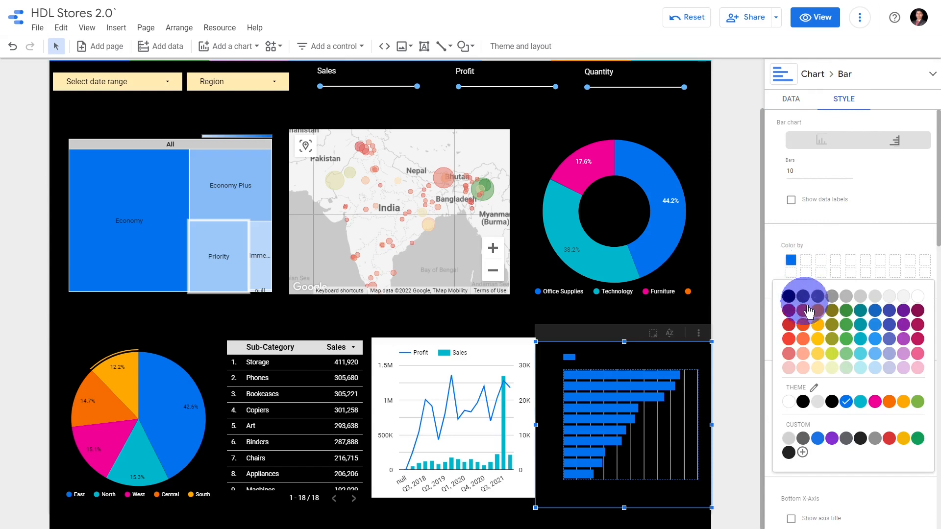
pyautogui.click(818, 314)
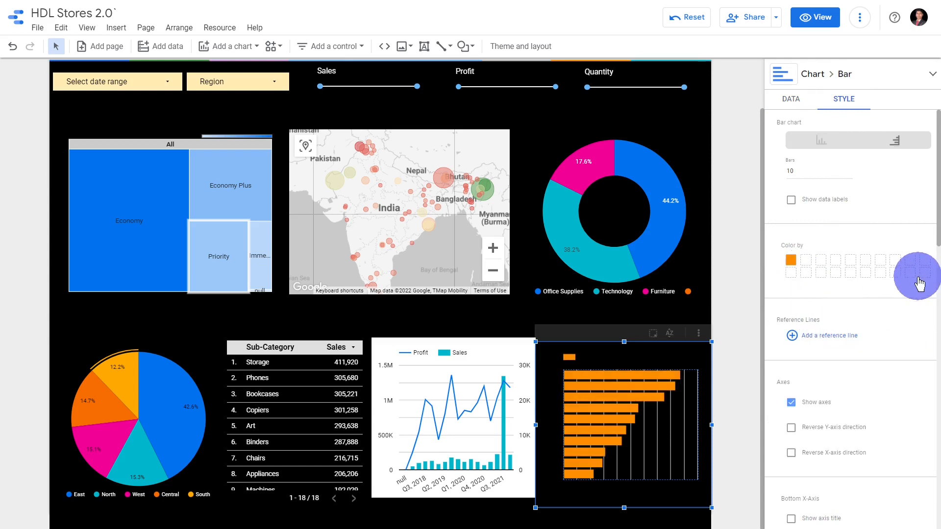
# Set the bar chart's legend text colour to white
pyautogui.scroll(-10, 915, 275)
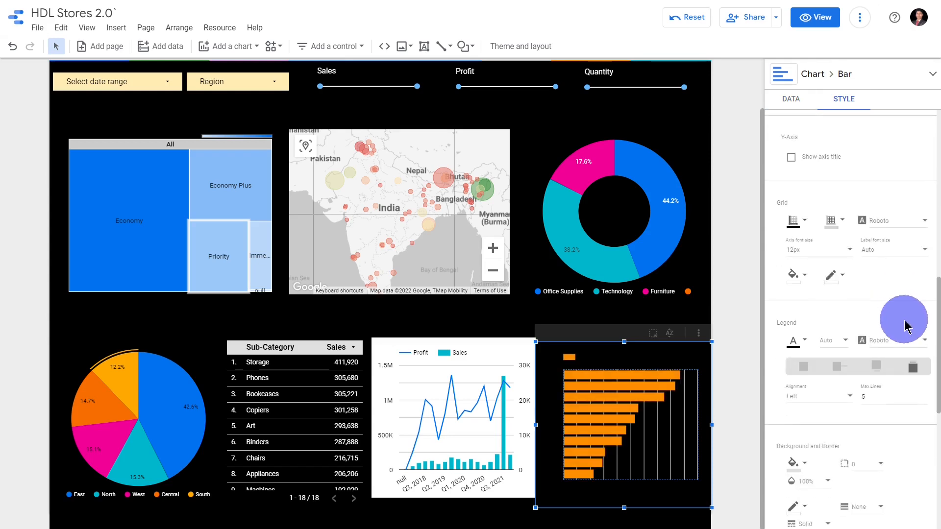
pyautogui.click(793, 341)
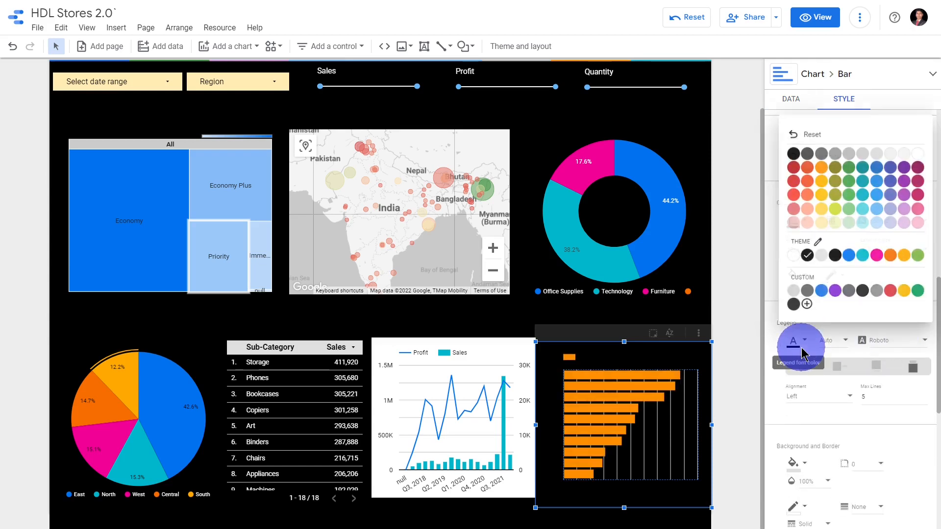
pyautogui.click(921, 152)
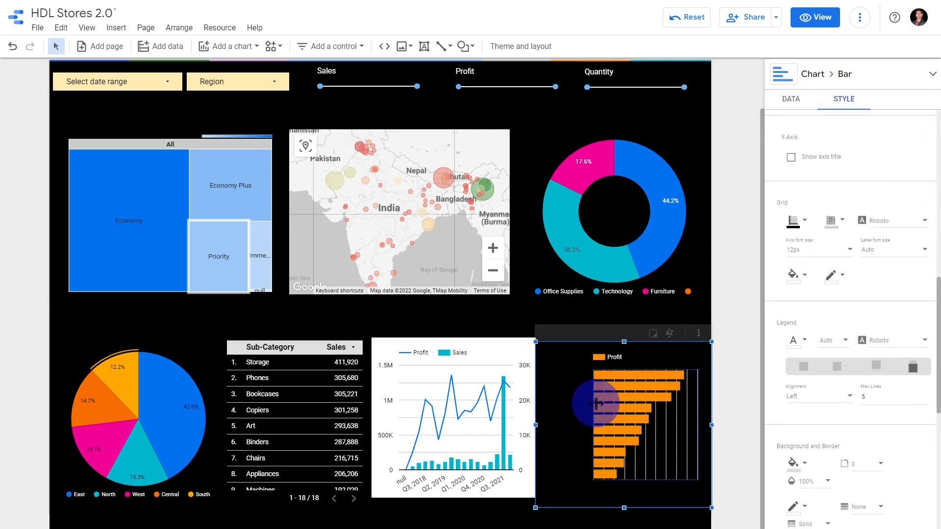
# Fill the bar chart's background with white and set its legend text colour to black
pyautogui.moveTo(653, 412)
pyautogui.scroll(-4, 843, 343)
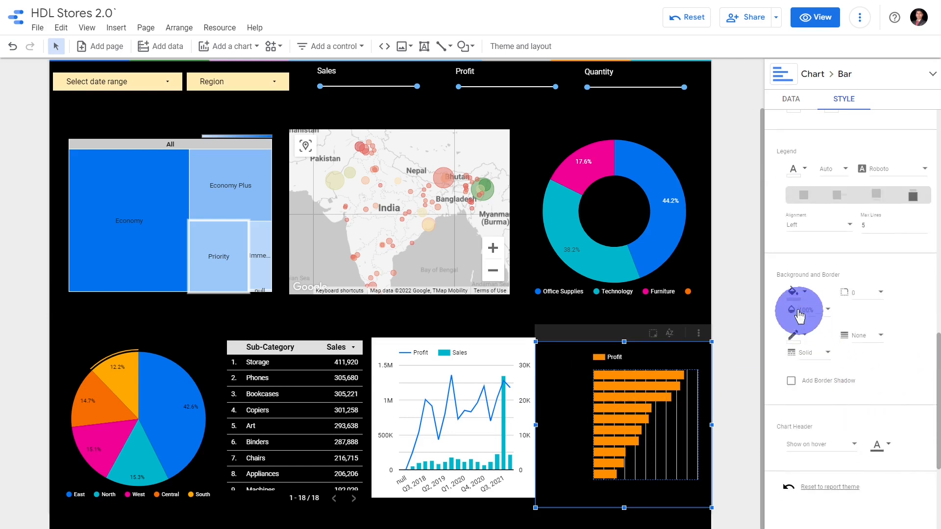
pyautogui.click(797, 291)
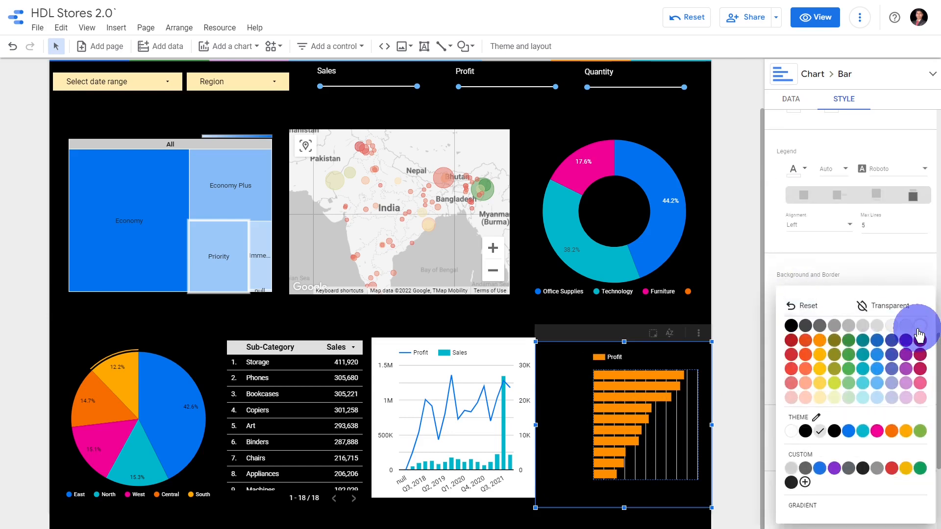
pyautogui.click(920, 328)
pyautogui.moveTo(626, 364)
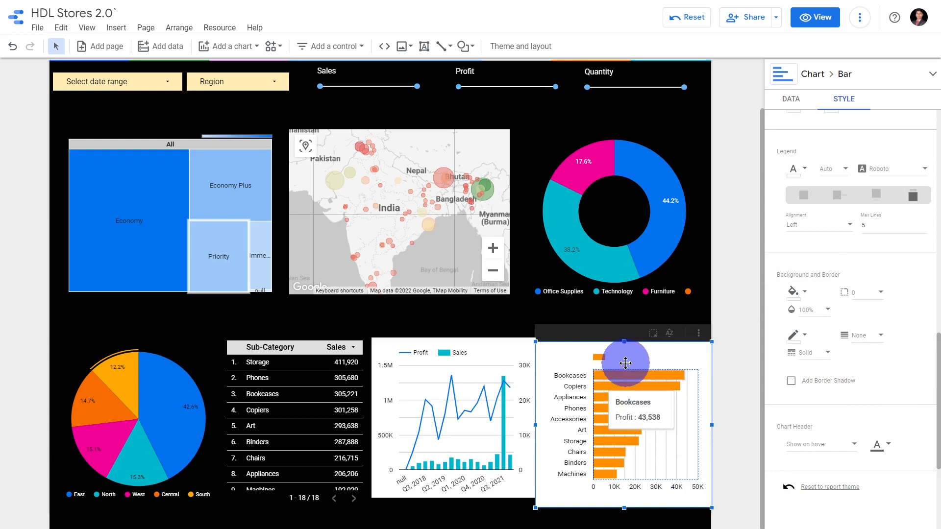
pyautogui.scroll(4, 889, 349)
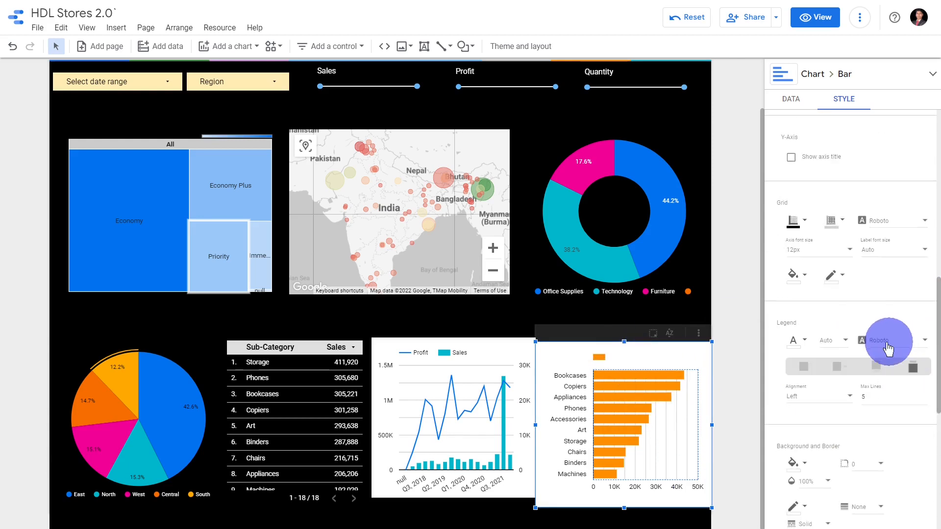
pyautogui.click(794, 340)
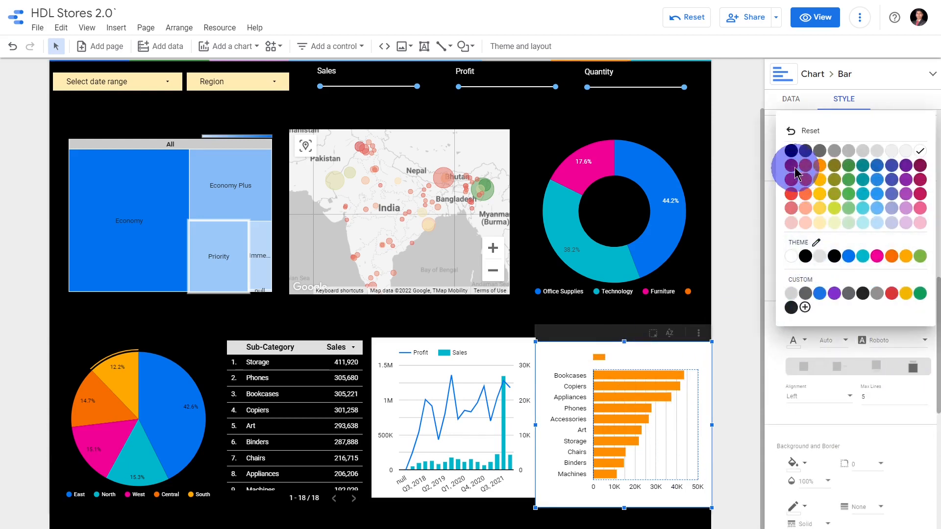
pyautogui.click(791, 151)
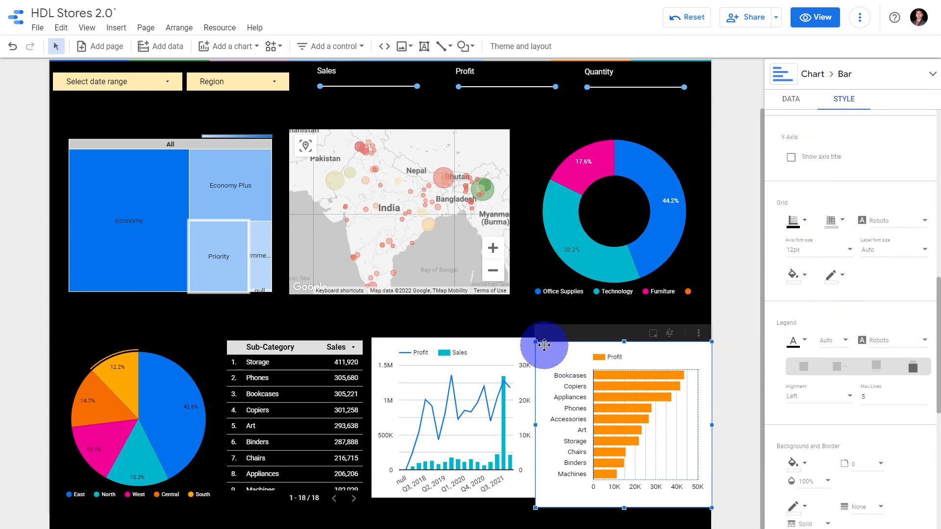
# Shrink the bar chart to leave a gap beside the combo chart and show data labels on its bars
pyautogui.moveTo(535, 342)
pyautogui.mouseDown()
pyautogui.moveTo(552, 349)
pyautogui.moveTo(545, 346)
pyautogui.mouseUp()
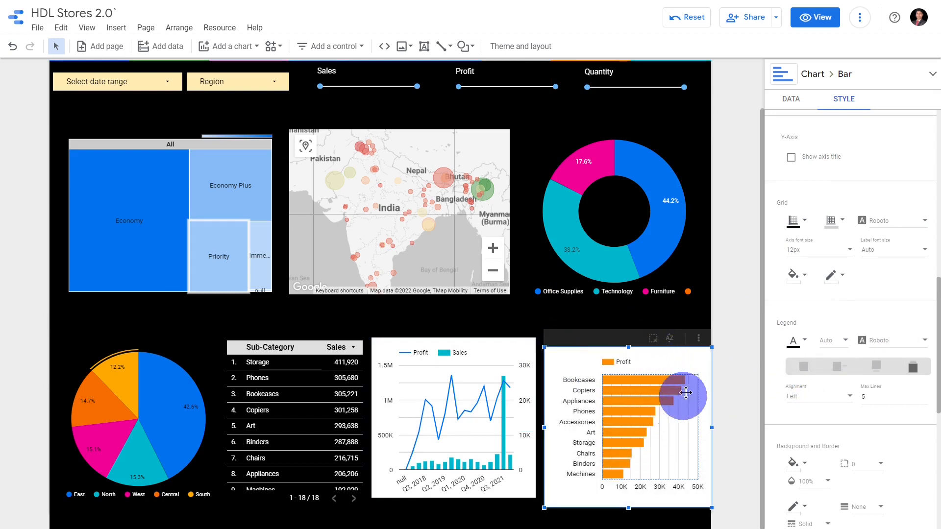
pyautogui.scroll(10, 938, 349)
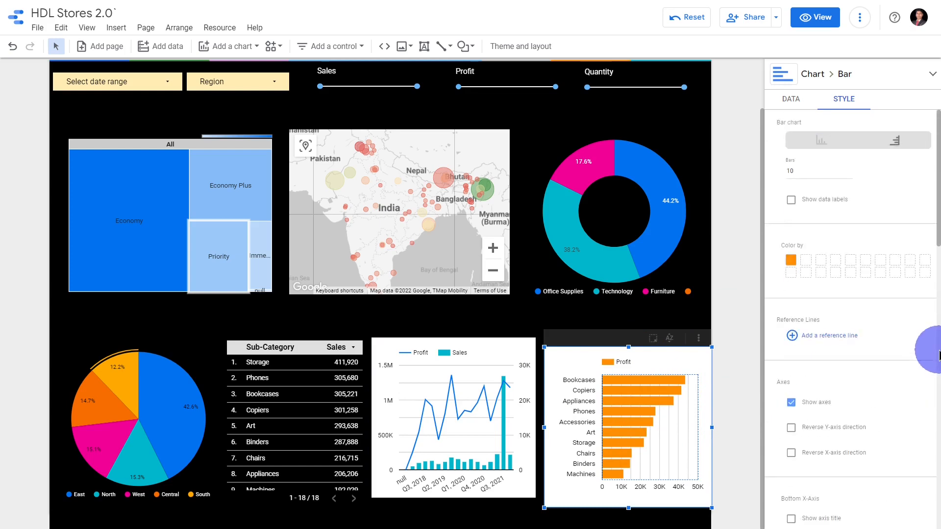
pyautogui.click(791, 200)
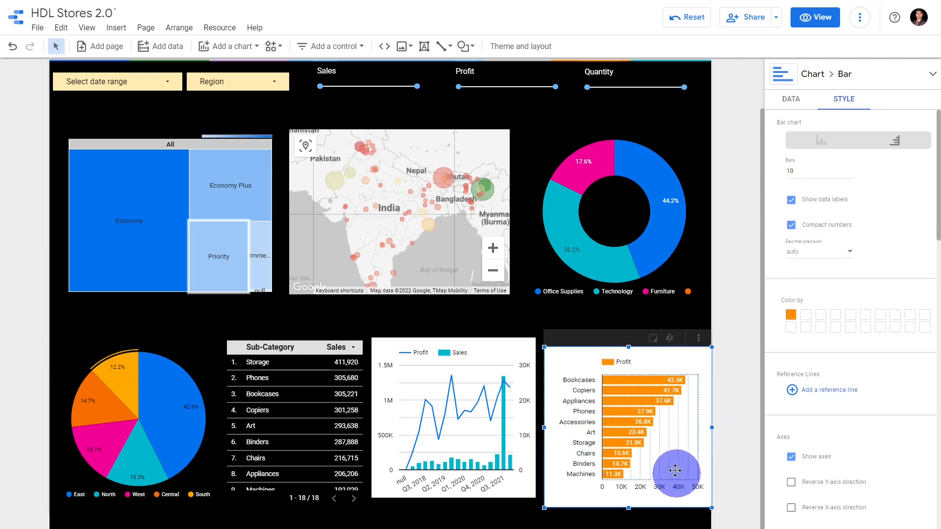
# Rearrange the bottom row so the combo chart follows the pie, then the Sub-Category table, with a narrower bar chart last
pyautogui.click(627, 335)
pyautogui.moveTo(625, 334); pyautogui.dragTo(627, 328)
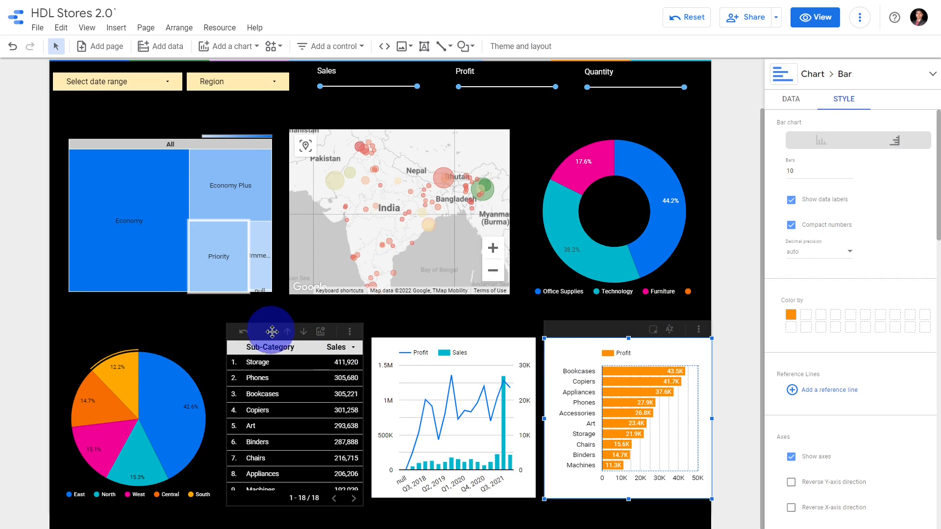
pyautogui.moveTo(274, 335); pyautogui.dragTo(564, 335)
pyautogui.moveTo(447, 329)
pyautogui.mouseDown()
pyautogui.moveTo(251, 348)
pyautogui.moveTo(311, 334)
pyautogui.moveTo(301, 334)
pyautogui.mouseUp()
pyautogui.click(740, 461)
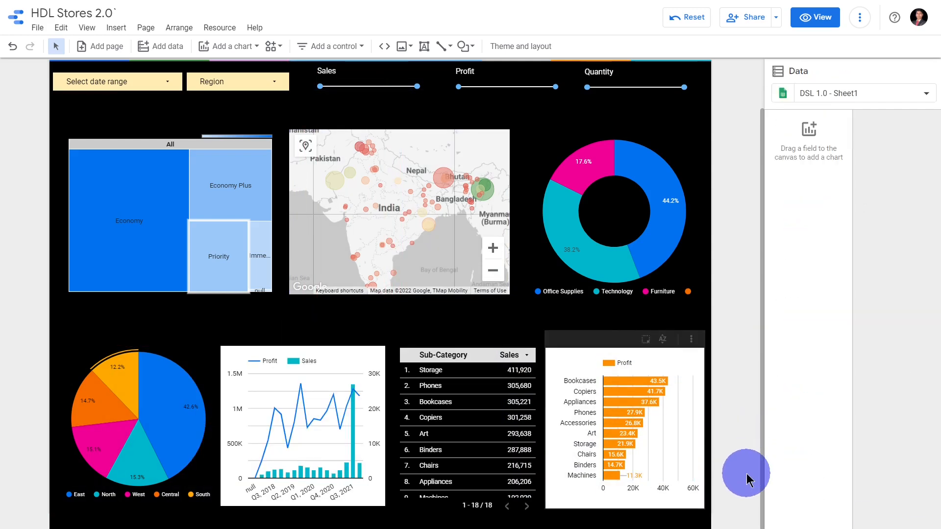
# Switch the report to view mode with the whole dashboard fitting on one screen
pyautogui.scroll(2, 756, 382)
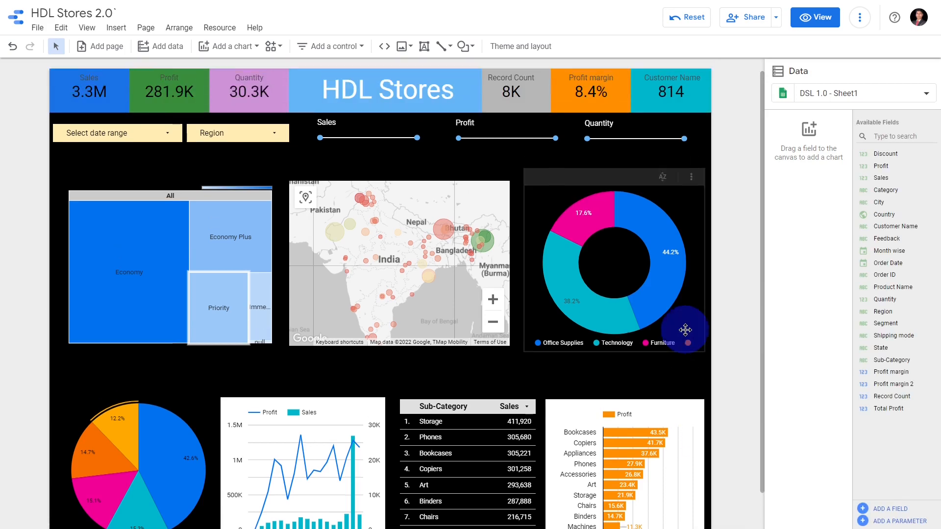
pyautogui.click(824, 17)
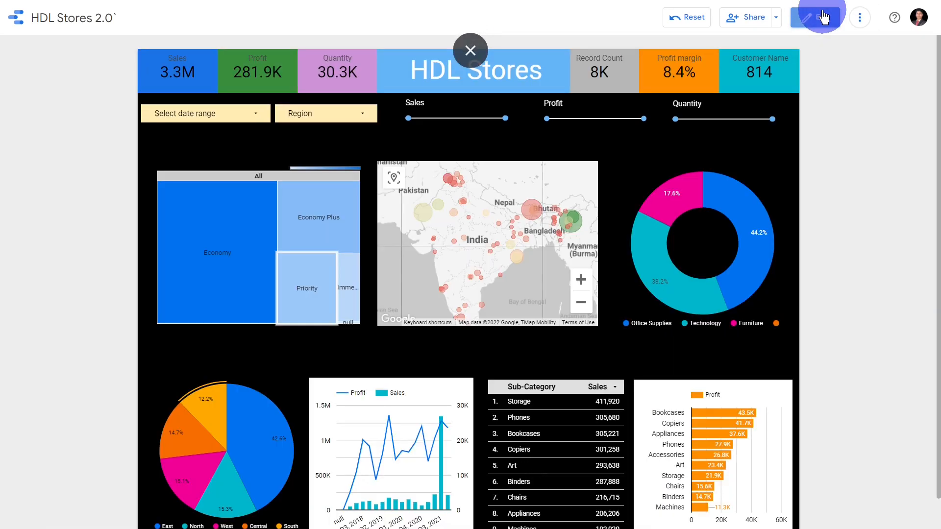
pyautogui.scroll(-1, 883, 295)
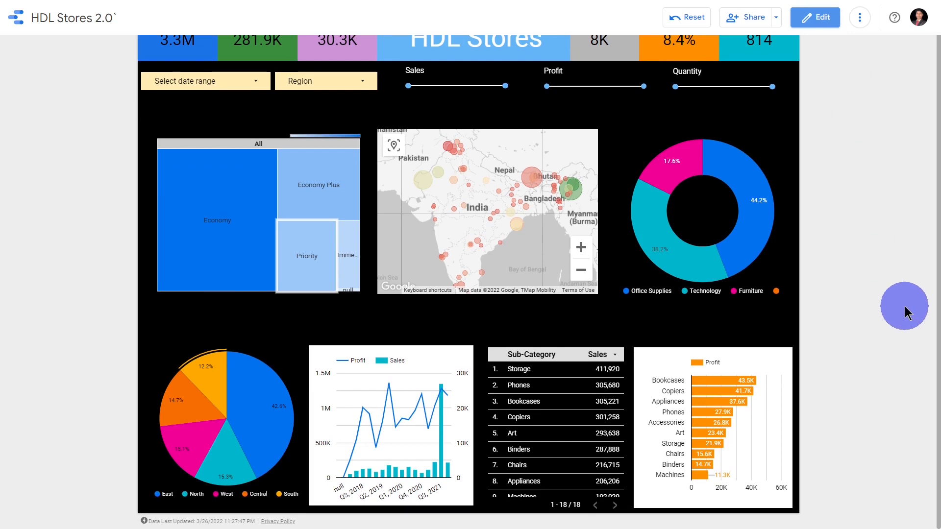
pyautogui.hotkey('ctrl', '-')
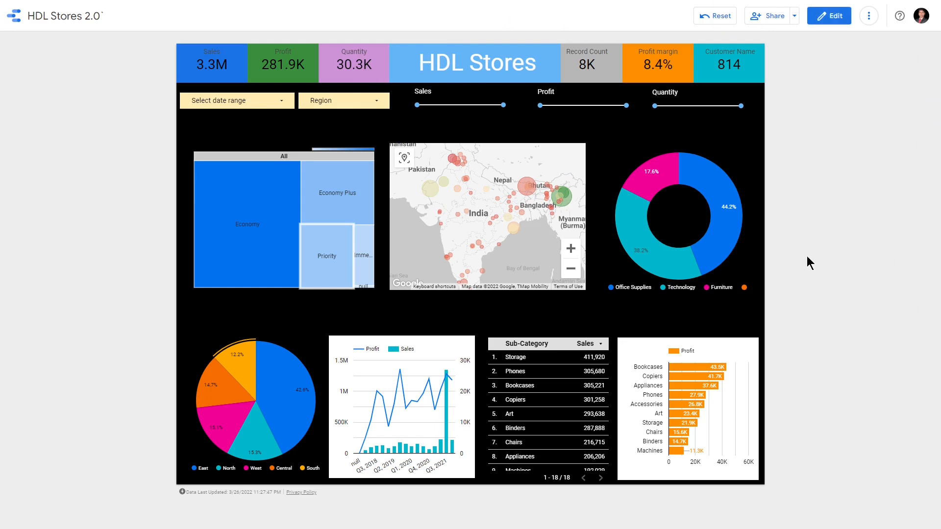
# Cross-filter the dashboard by the Bhubaneswar bubble on the map
pyautogui.moveTo(519, 234)
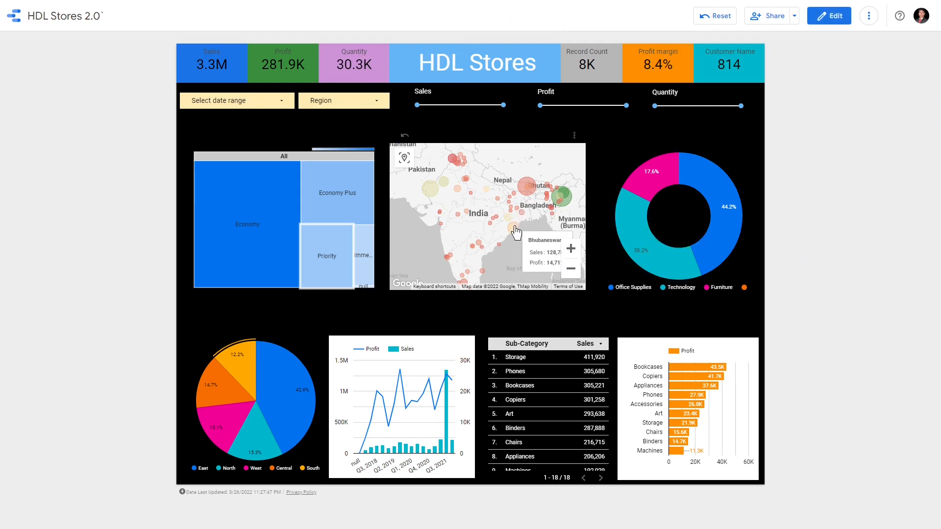
pyautogui.scroll(2, 515, 234)
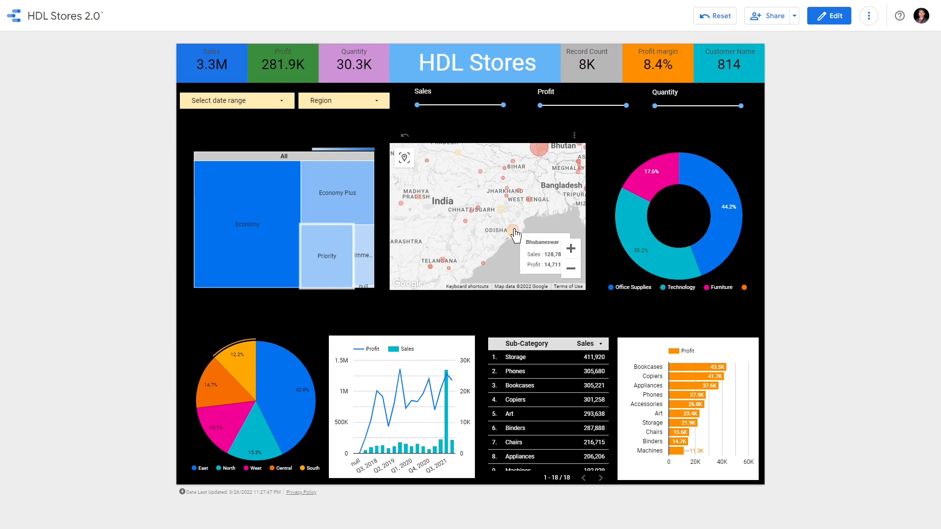
pyautogui.click(516, 235)
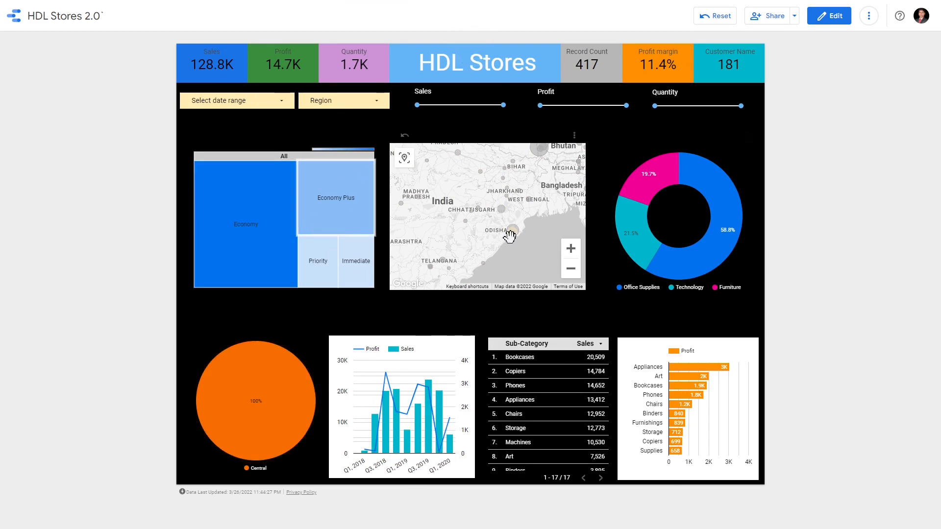
# Find Chennai on the map's southeast coast and cross-filter the dashboard by its bubble
pyautogui.scroll(-1, 512, 233)
pyautogui.moveTo(547, 165); pyautogui.dragTo(535, 192)
pyautogui.scroll(1, 487, 219)
pyautogui.moveTo(462, 255)
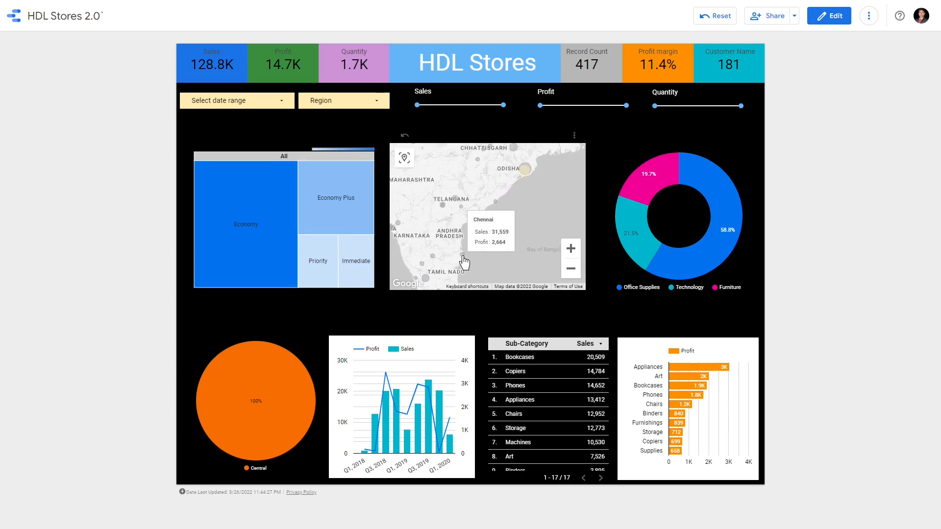
pyautogui.click(462, 256)
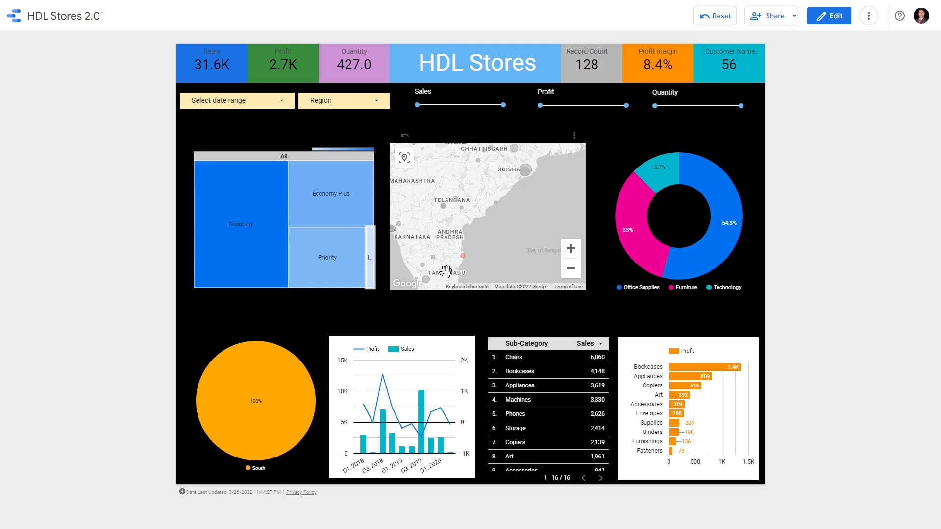
# Narrow the dashboard further by cross-filtering on the Bookcases bar, and inspect the Economy sales in the treemap
pyautogui.moveTo(259, 256)
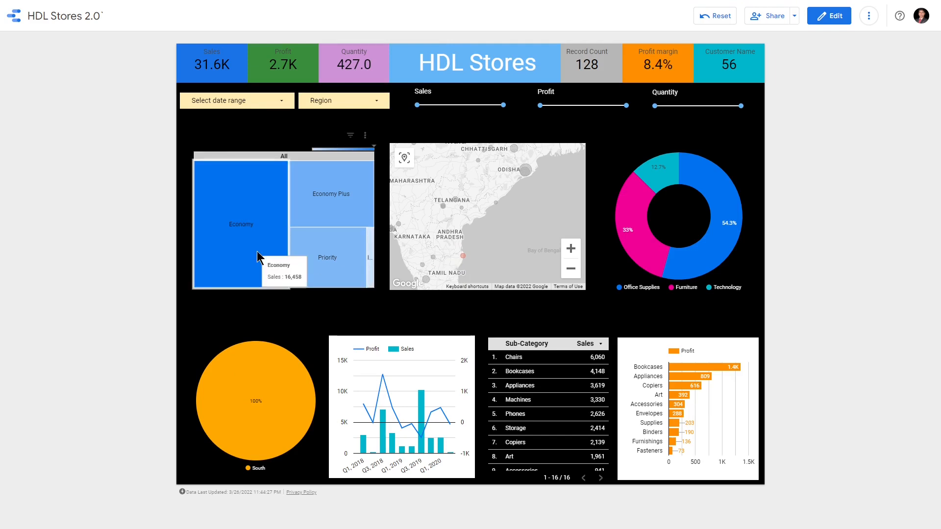
pyautogui.moveTo(705, 368)
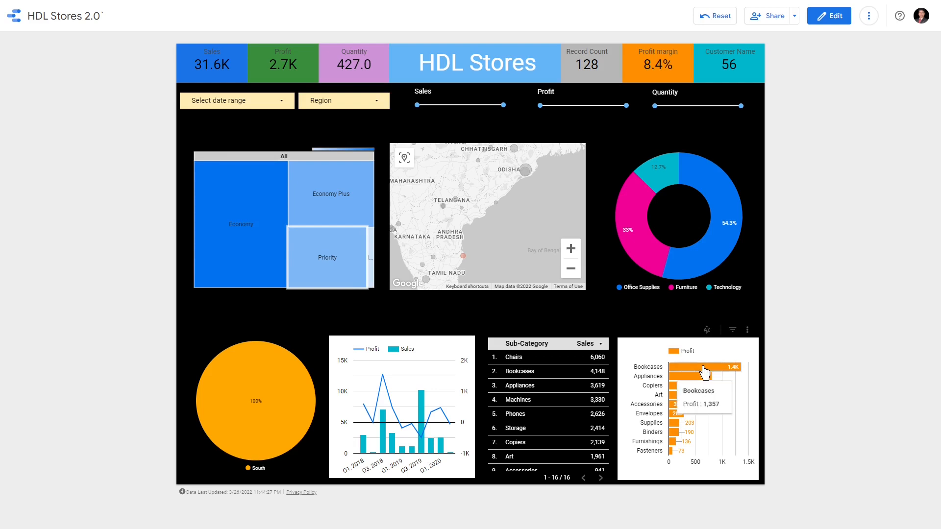
pyautogui.click(704, 367)
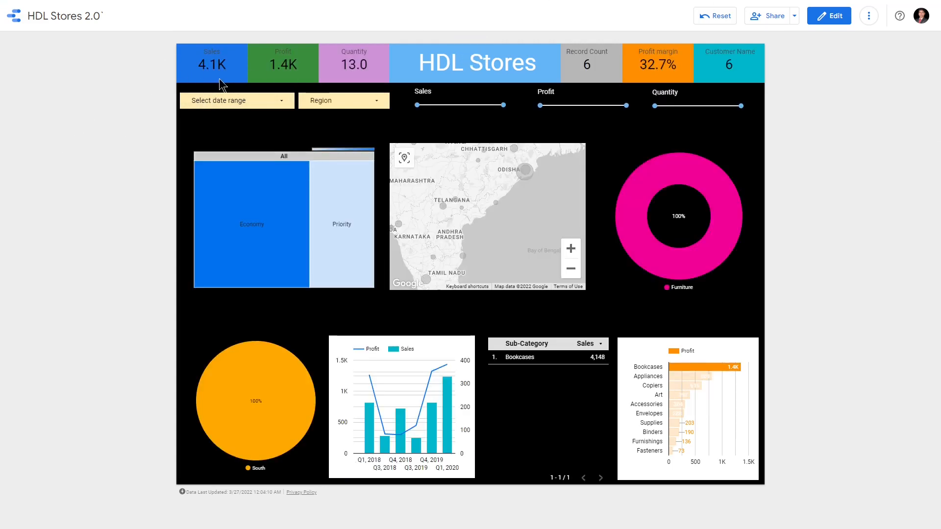
pyautogui.moveTo(276, 201)
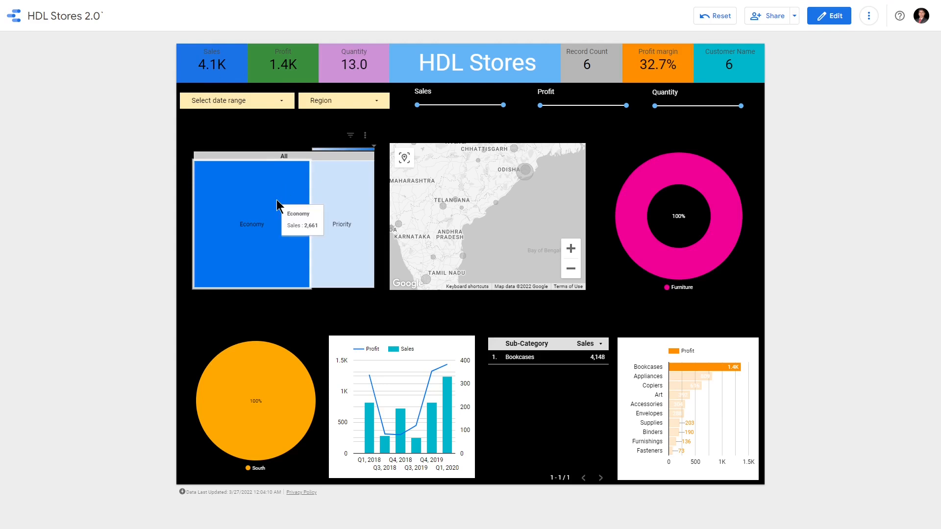
# Clear the Bookcases cross-filter from the profit bar chart and the Chennai cross-filter from the map
pyautogui.moveTo(340, 187)
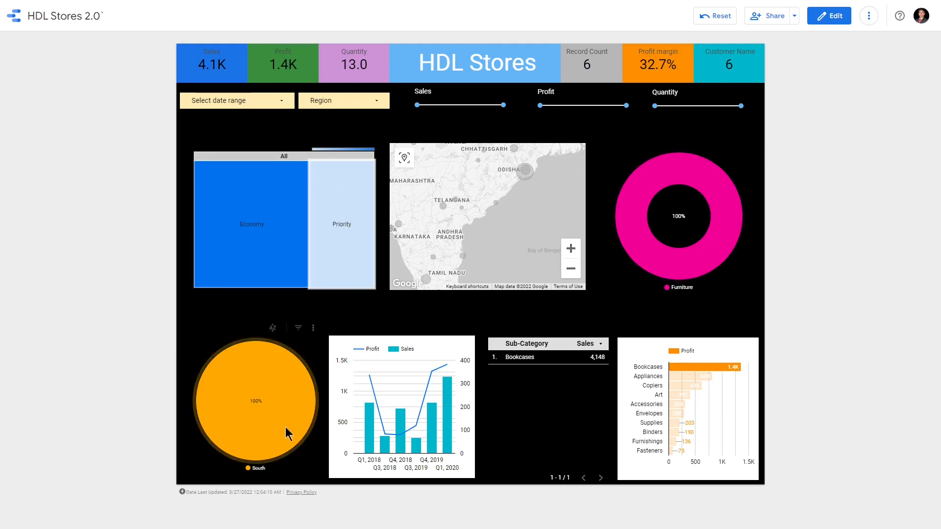
pyautogui.moveTo(255, 335)
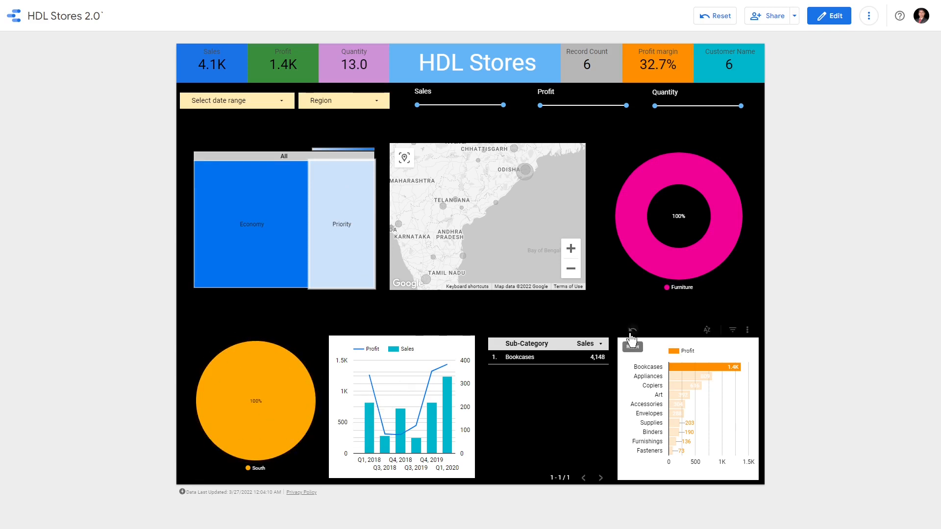
pyautogui.click(632, 331)
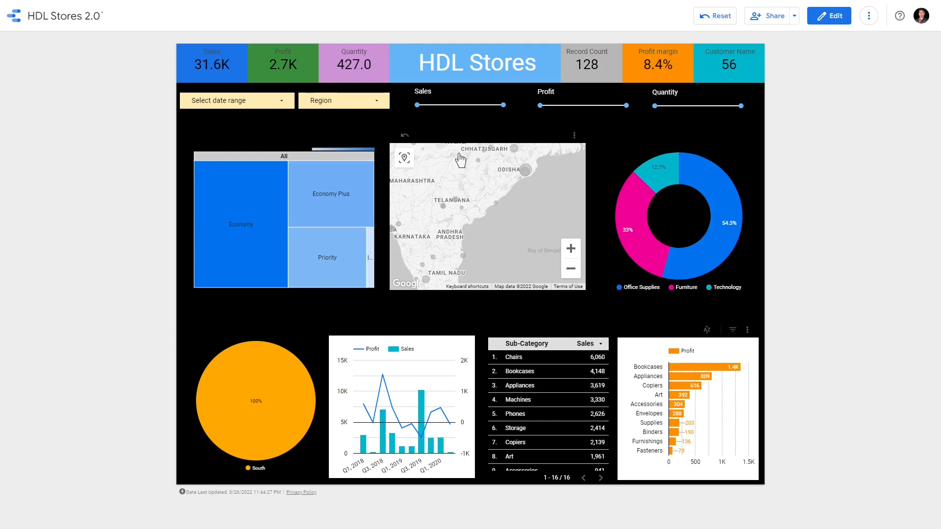
pyautogui.click(405, 138)
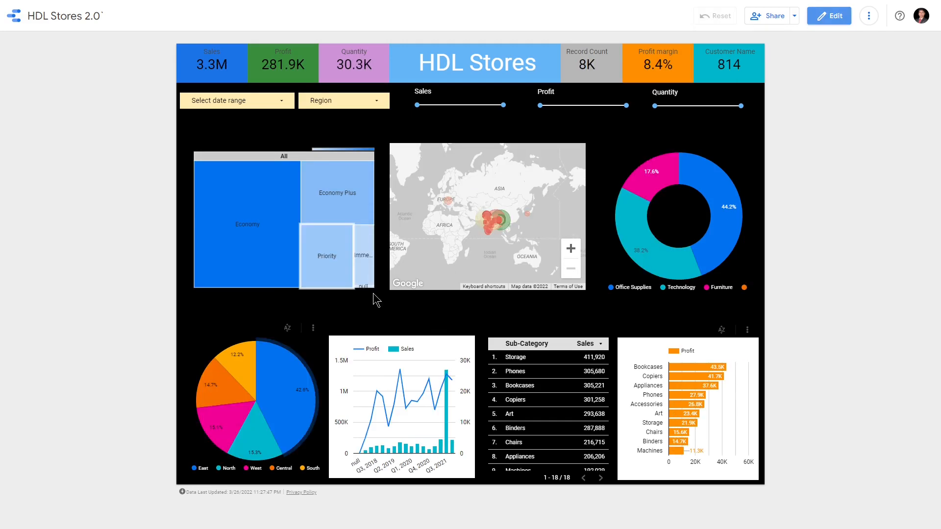
# Cross-filter the dashboard by the East slice of the region pie chart and inspect its bubbles on the map
pyautogui.scroll(3, 487, 230)
pyautogui.moveTo(235, 417)
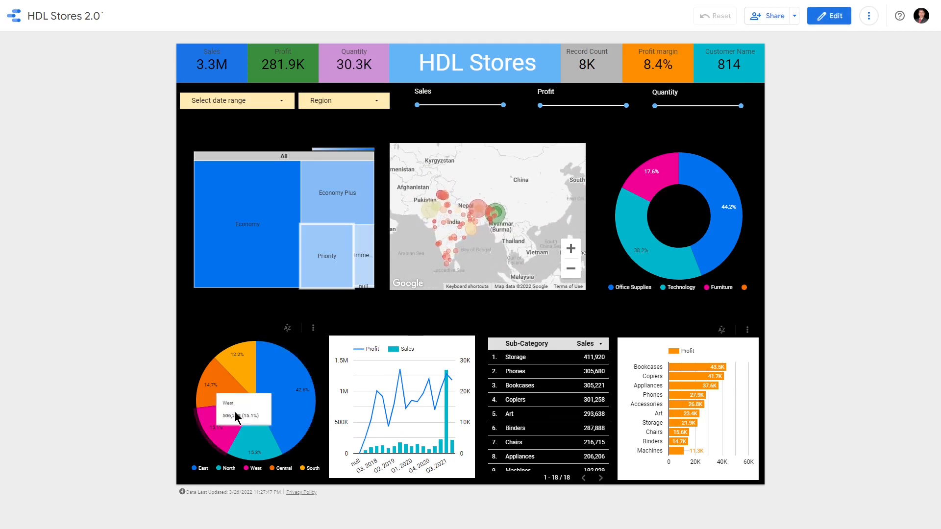
pyautogui.moveTo(284, 396)
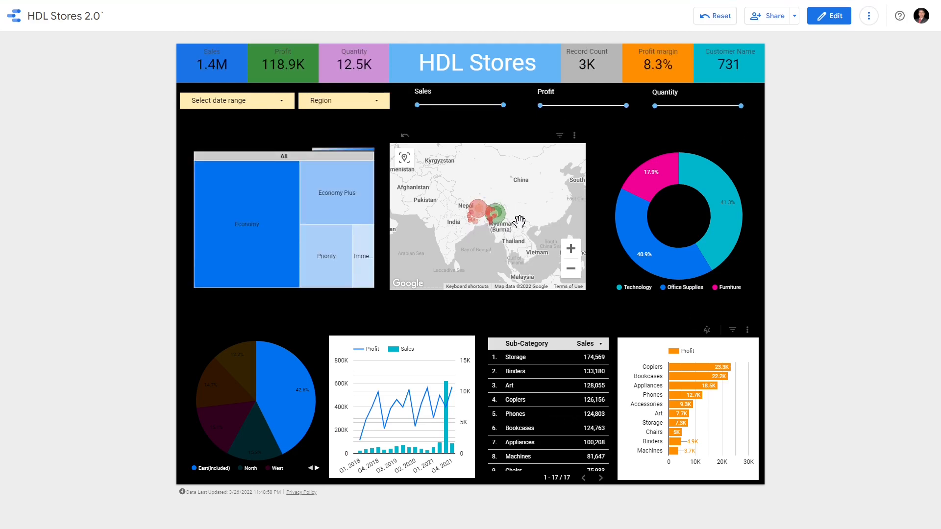
pyautogui.moveTo(497, 214)
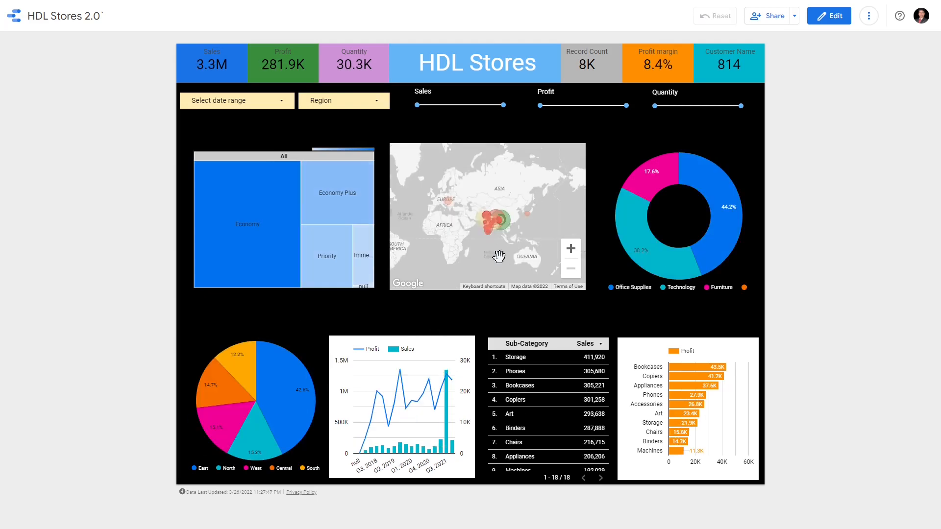
# Remove the East cross-filter and cross-filter the dashboard by the South slice of the region pie chart instead
pyautogui.scroll(1, 498, 256)
pyautogui.scroll(3, 451, 225)
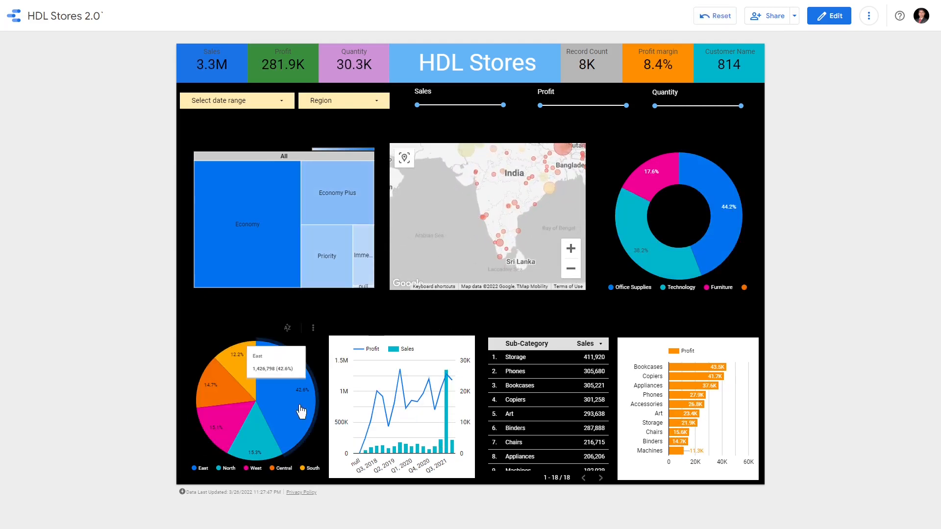
pyautogui.click(232, 357)
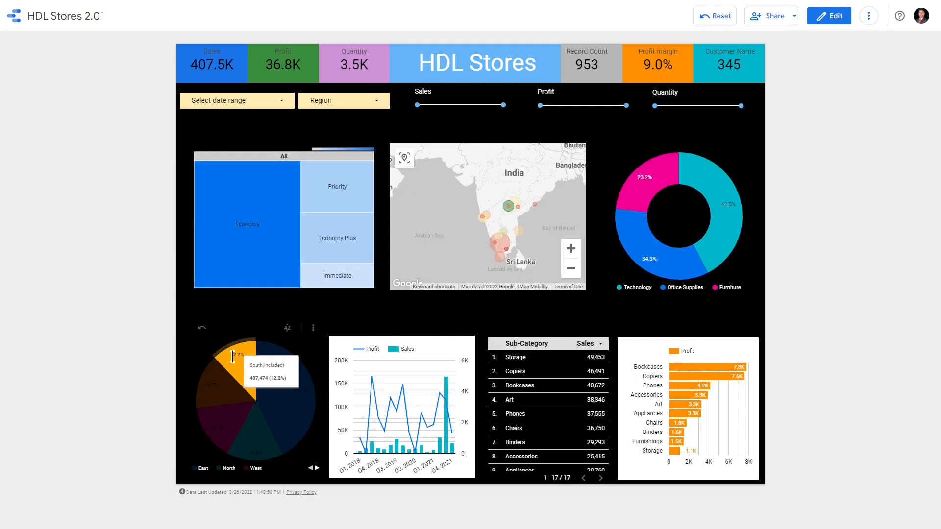
# Narrow the South results to the Technology slice of the category donut chart and the Chennai bubble on the map
pyautogui.moveTo(721, 248)
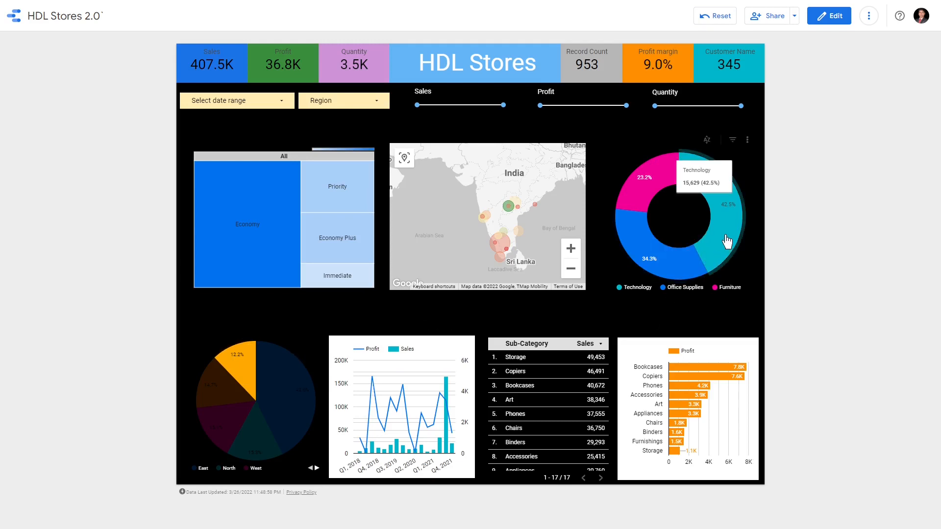
pyautogui.click(729, 242)
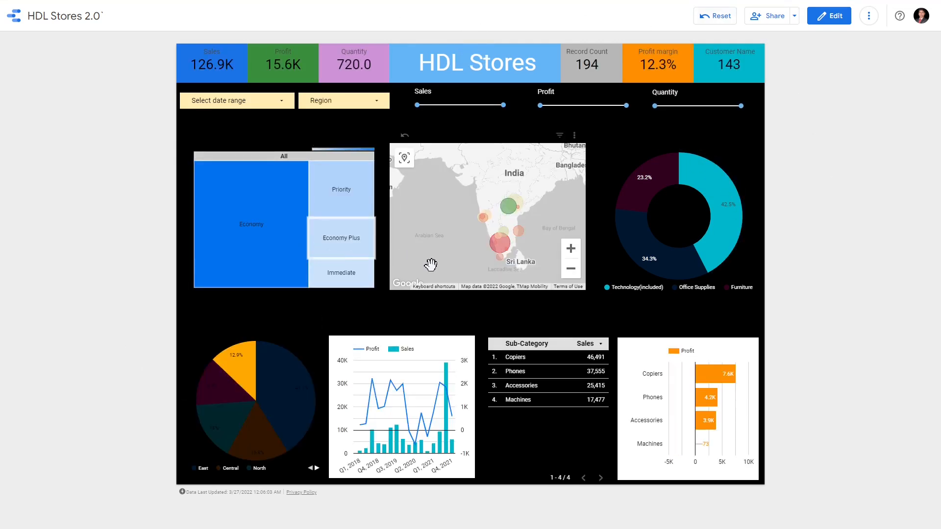
pyautogui.click(520, 238)
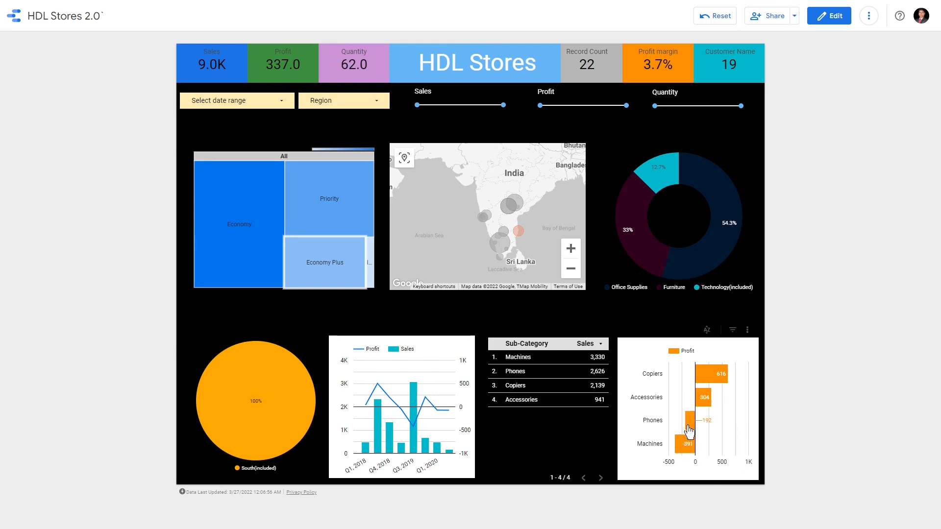
# Reset the whole report to clear all active cross-filters
pyautogui.moveTo(696, 434)
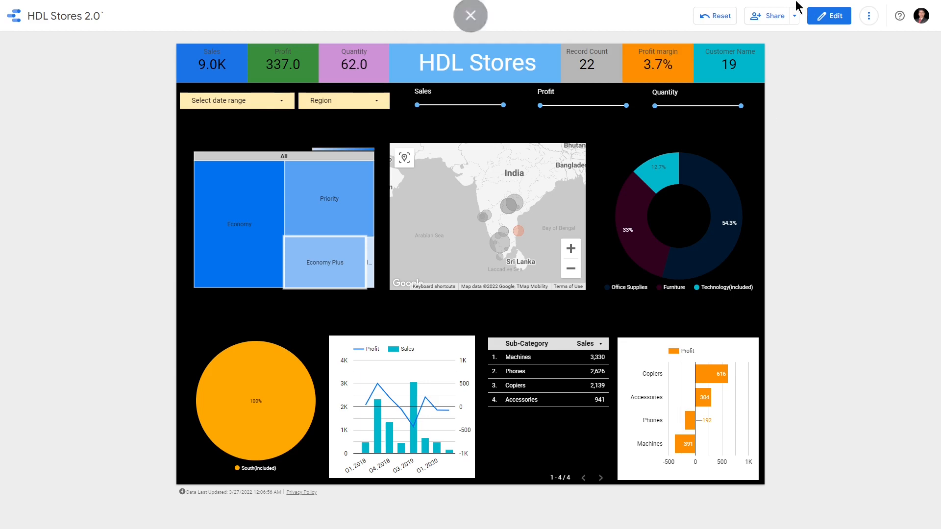
pyautogui.click(714, 16)
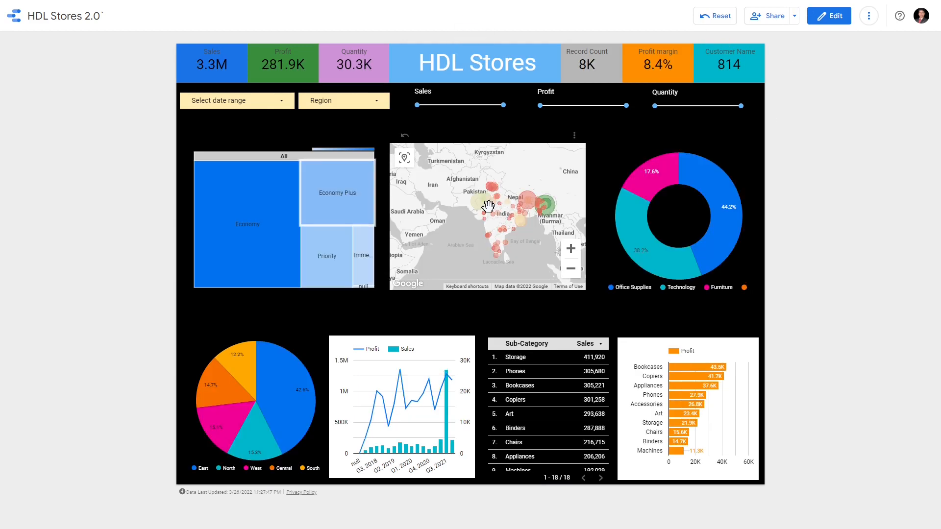